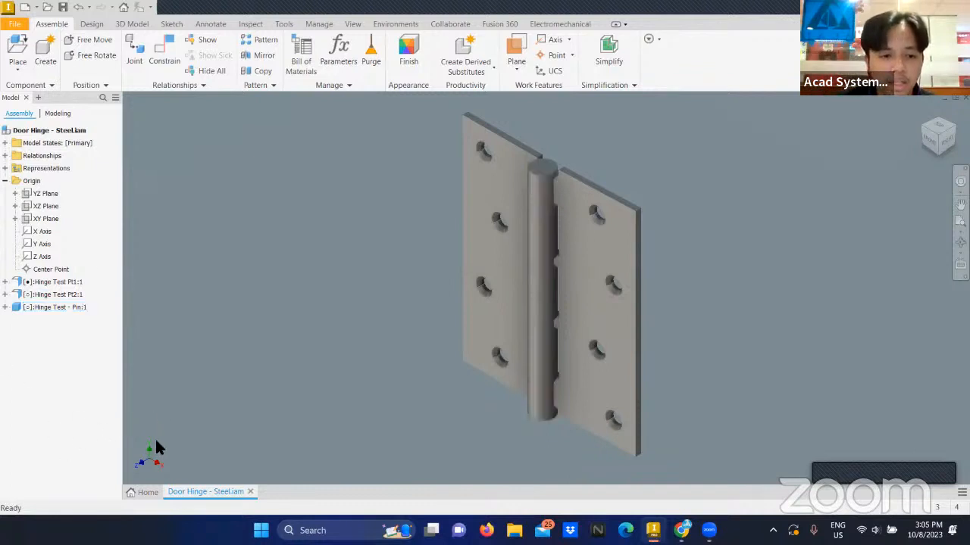
Create a new metric part from the Sheet Metal (mm).ipt template and start a 2D sketch on the XY plane.
{"action": "left_click", "coordinate": [147, 491]}
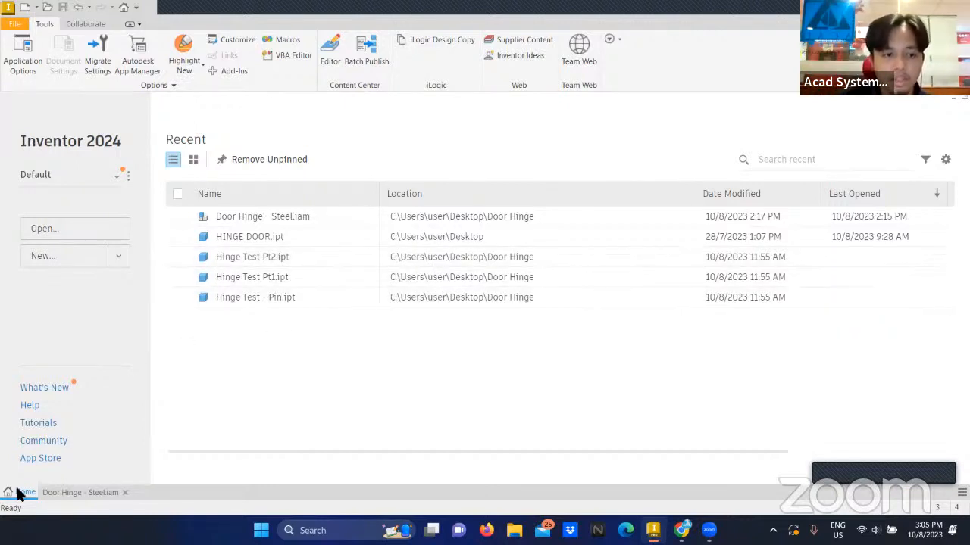
{"action": "left_click", "coordinate": [84, 265]}
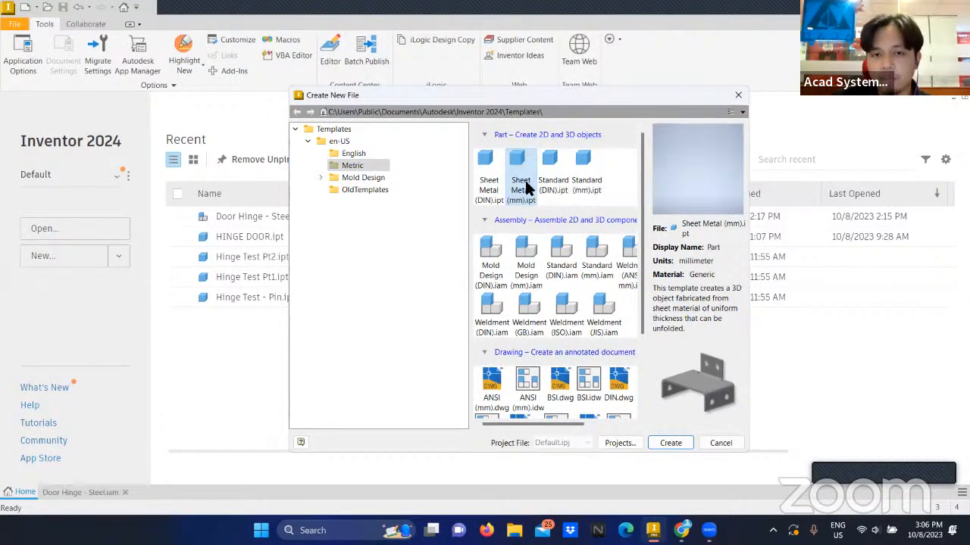
{"action": "left_click", "coordinate": [671, 443]}
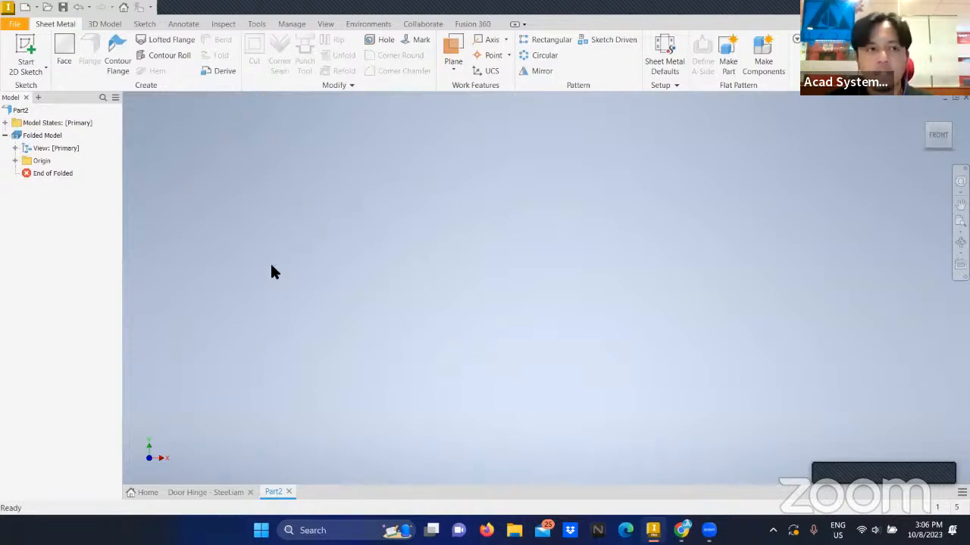
{"action": "left_click", "coordinate": [32, 47]}
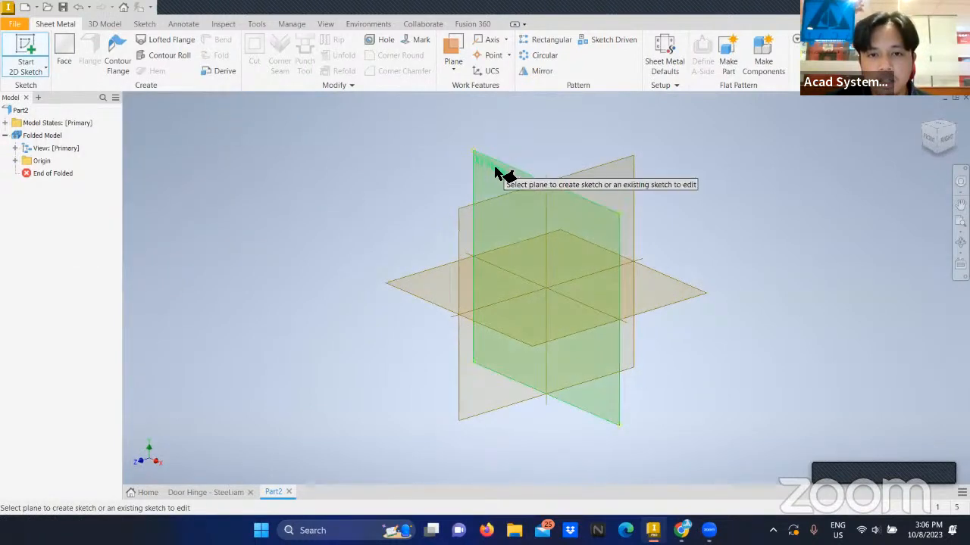
{"action": "left_click", "coordinate": [560, 225]}
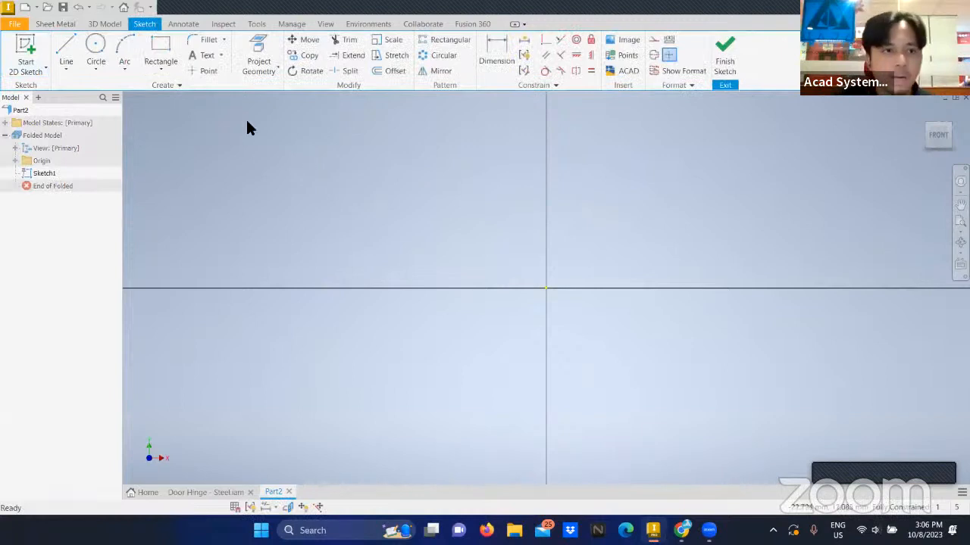
Draw a two-point center rectangle centred on the origin, 35 mm wide and 100 mm high.
{"action": "left_click", "coordinate": [168, 66]}
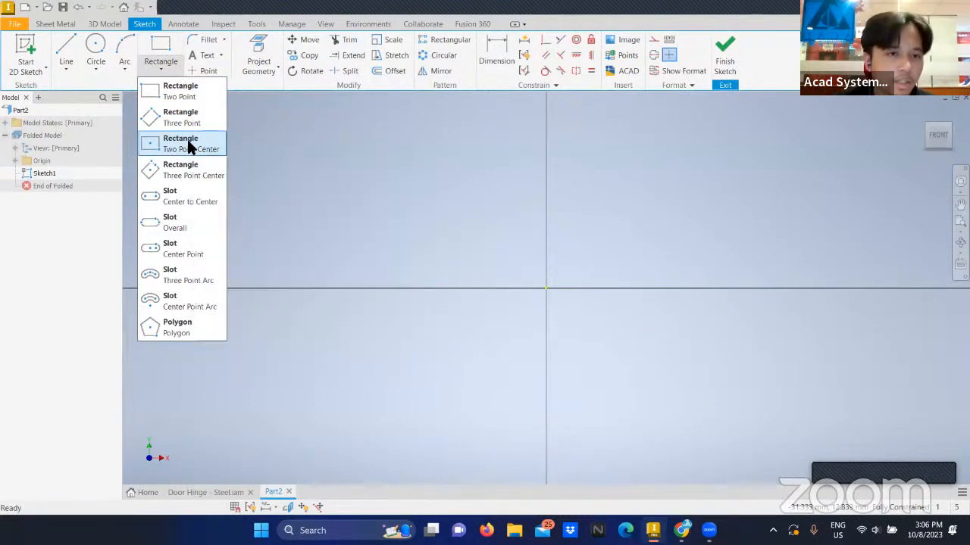
{"action": "left_click", "coordinate": [187, 139]}
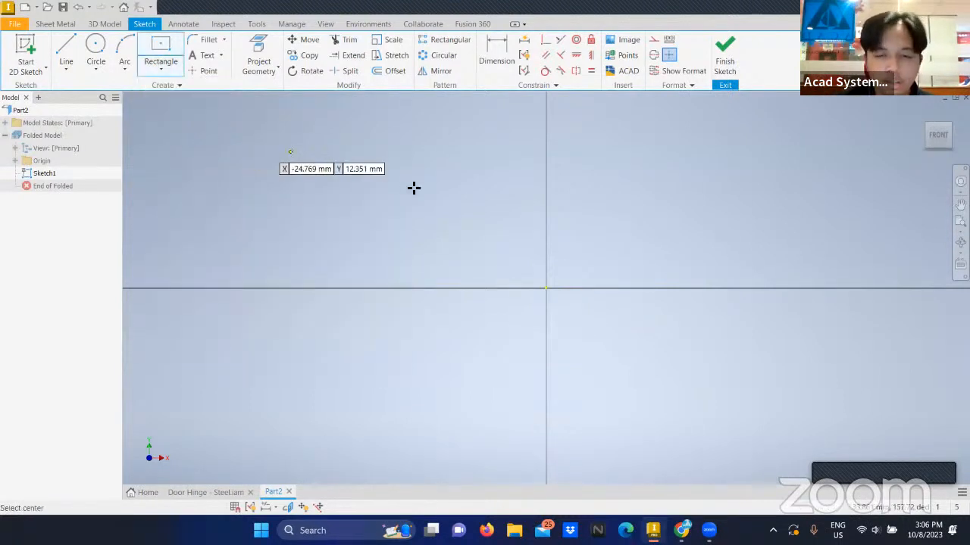
{"action": "left_click", "coordinate": [545, 288]}
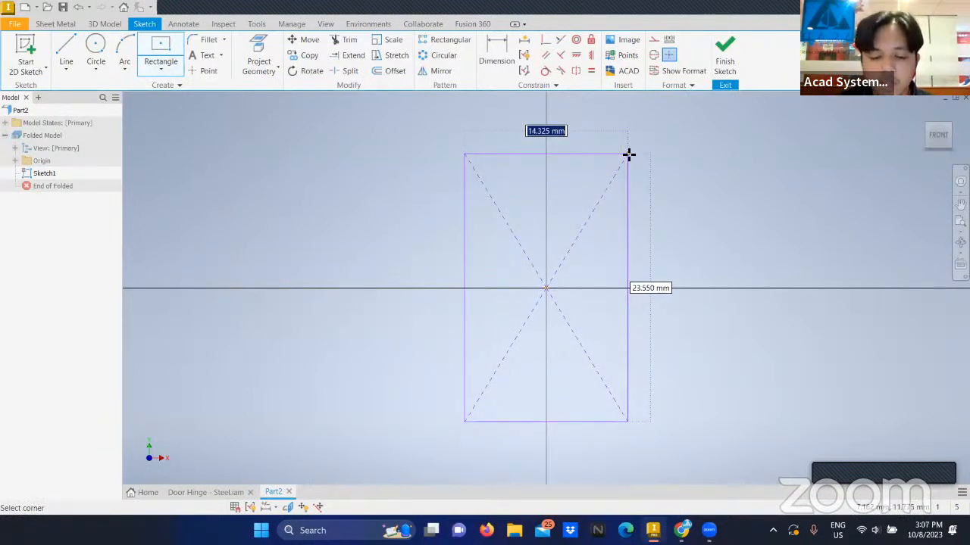
{"action": "type", "text": "35"}
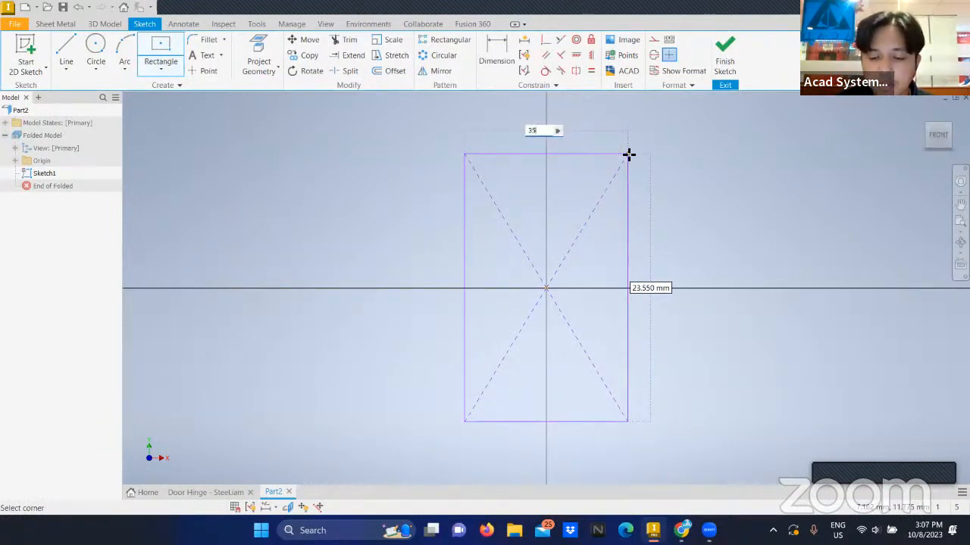
{"action": "key", "text": "Tab"}
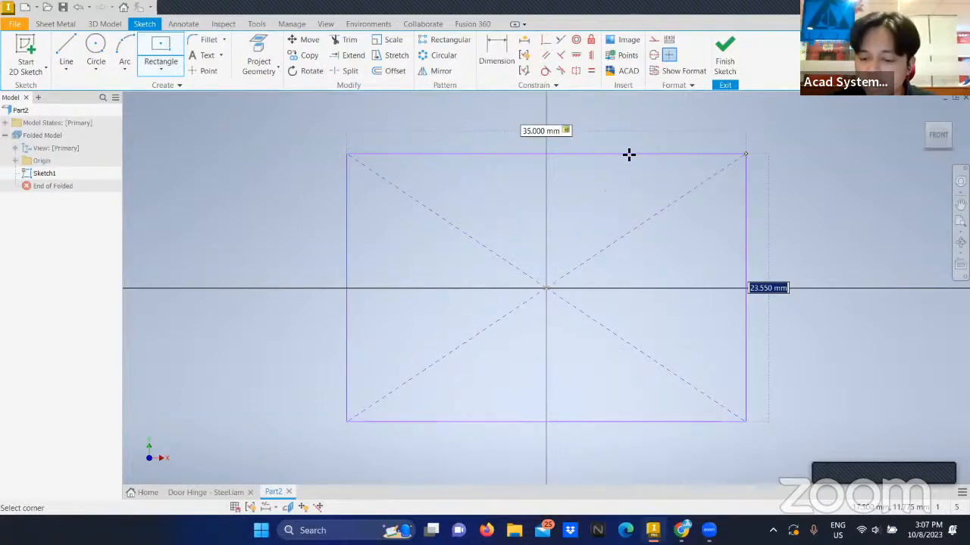
{"action": "type", "text": "100"}
{"action": "key", "text": "Return"}
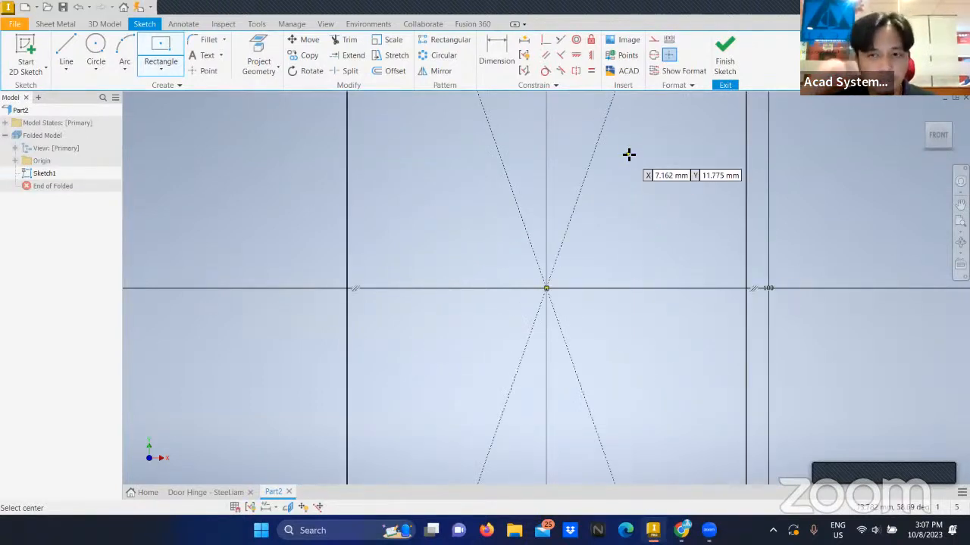
{"action": "scroll", "coordinate": [640, 163], "scroll_direction": "down", "scroll_amount": 10}
{"action": "middle_click_drag", "start_coordinate": [643, 164], "coordinate": [568, 233]}
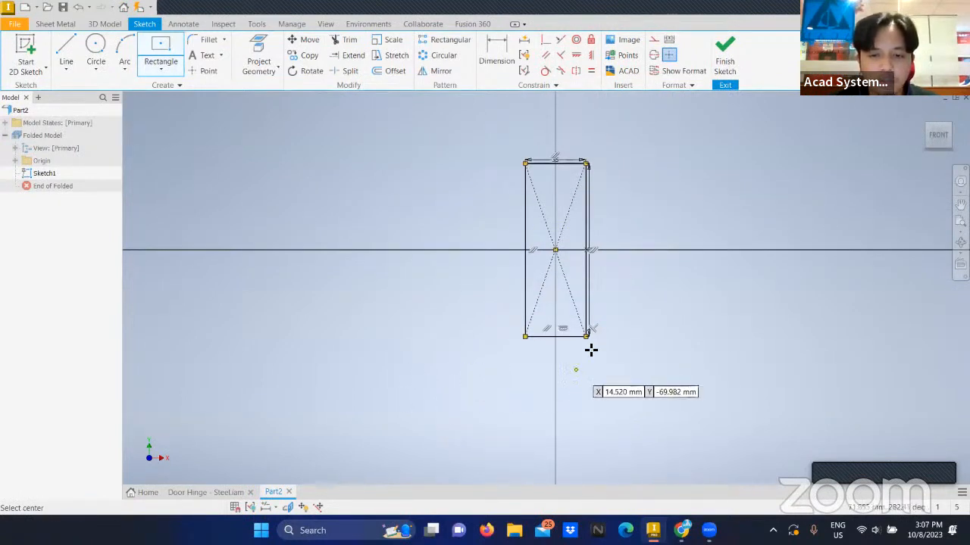
Check the hinge leaf layout in the Door Hinge - Steel assembly and return to the Part2 sketch.
{"action": "left_click", "coordinate": [201, 492]}
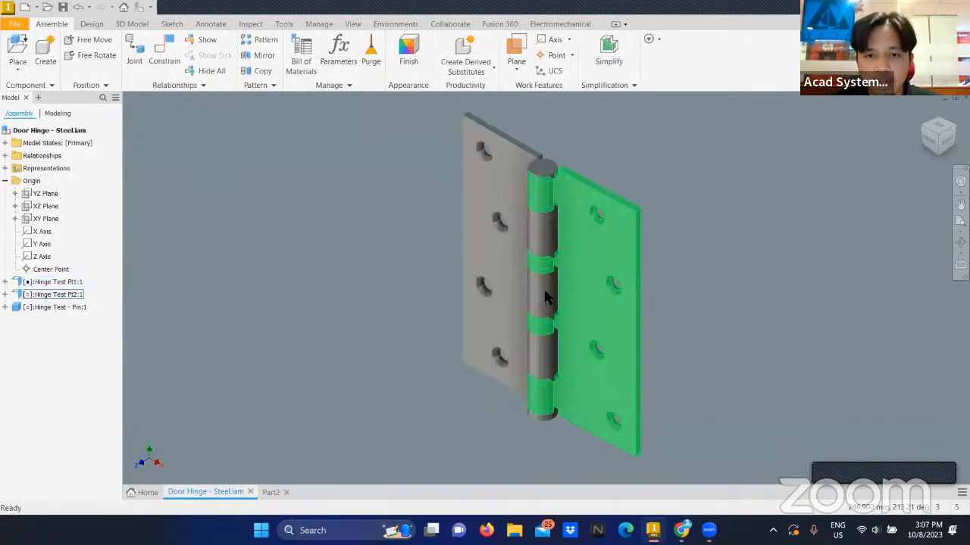
{"action": "left_click", "coordinate": [270, 492]}
{"action": "scroll", "coordinate": [582, 210], "scroll_direction": "down", "scroll_amount": 5}
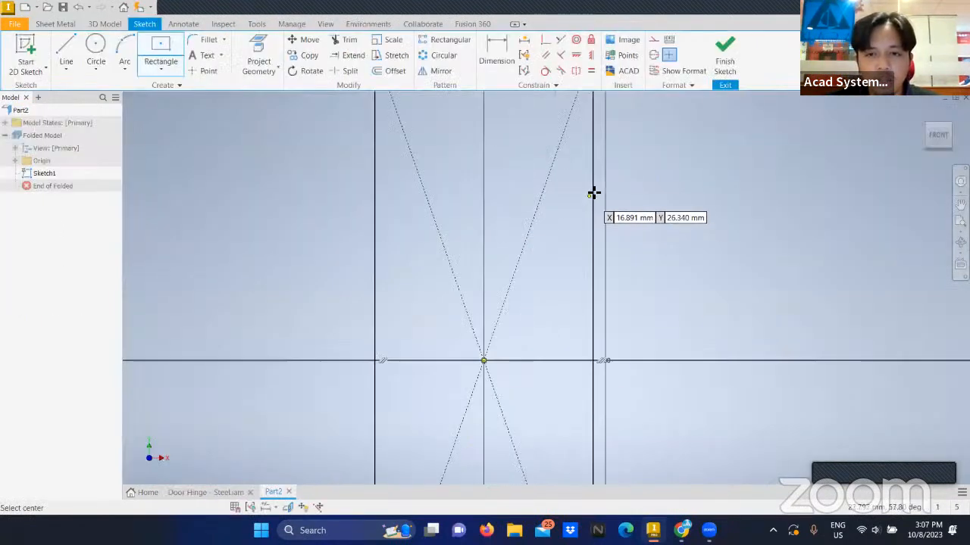
{"action": "scroll", "coordinate": [593, 192], "scroll_direction": "up", "scroll_amount": 4}
{"action": "middle_click_drag", "start_coordinate": [568, 217], "coordinate": [495, 264]}
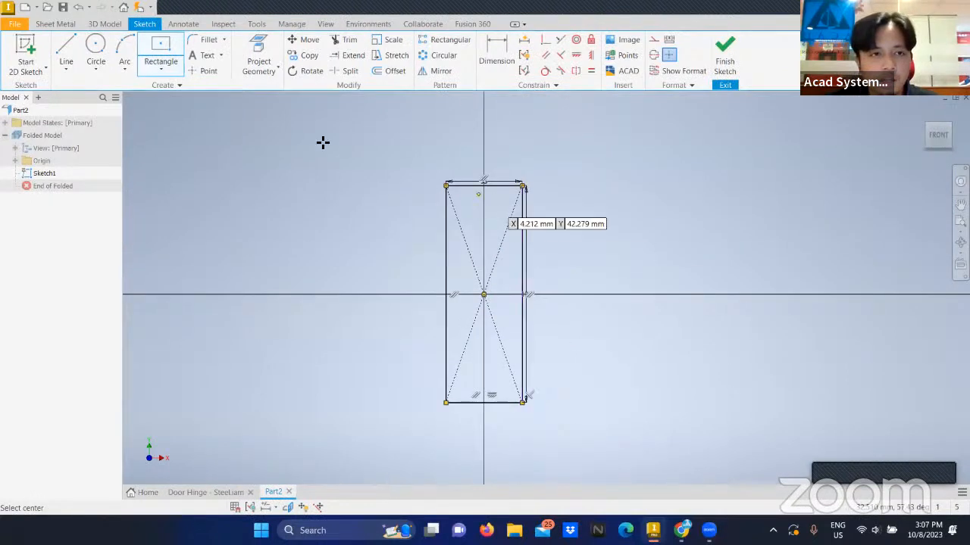
{"action": "left_click", "coordinate": [162, 68]}
{"action": "left_click", "coordinate": [175, 89]}
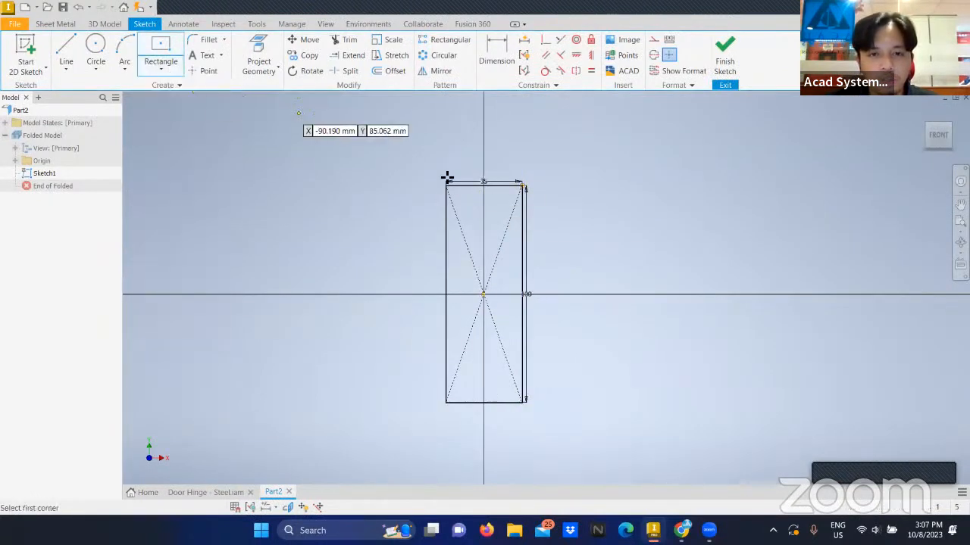
{"action": "scroll", "coordinate": [523, 203], "scroll_direction": "up", "scroll_amount": 4}
{"action": "scroll", "coordinate": [524, 204], "scroll_direction": "down", "scroll_amount": 5}
{"action": "scroll", "coordinate": [521, 273], "scroll_direction": "down", "scroll_amount": 1}
{"action": "middle_click_drag", "start_coordinate": [519, 220], "coordinate": [522, 284]}
{"action": "scroll", "coordinate": [521, 283], "scroll_direction": "up", "scroll_amount": 1}
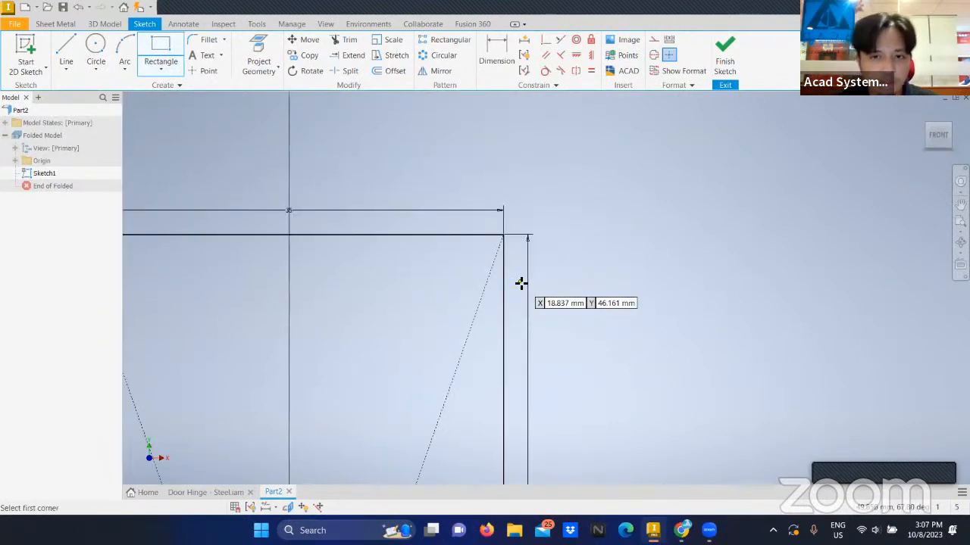
{"action": "left_click", "coordinate": [503, 236]}
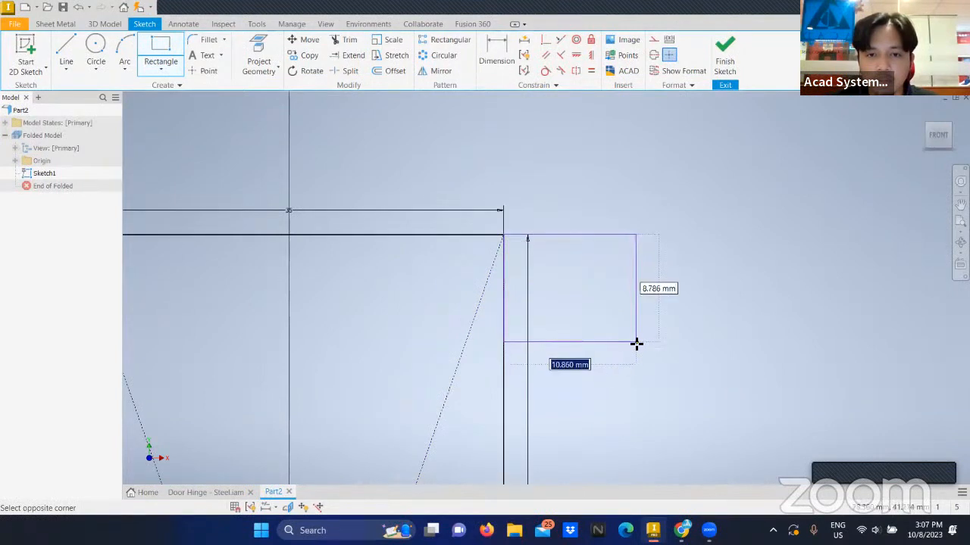
{"action": "key", "text": "Escape"}
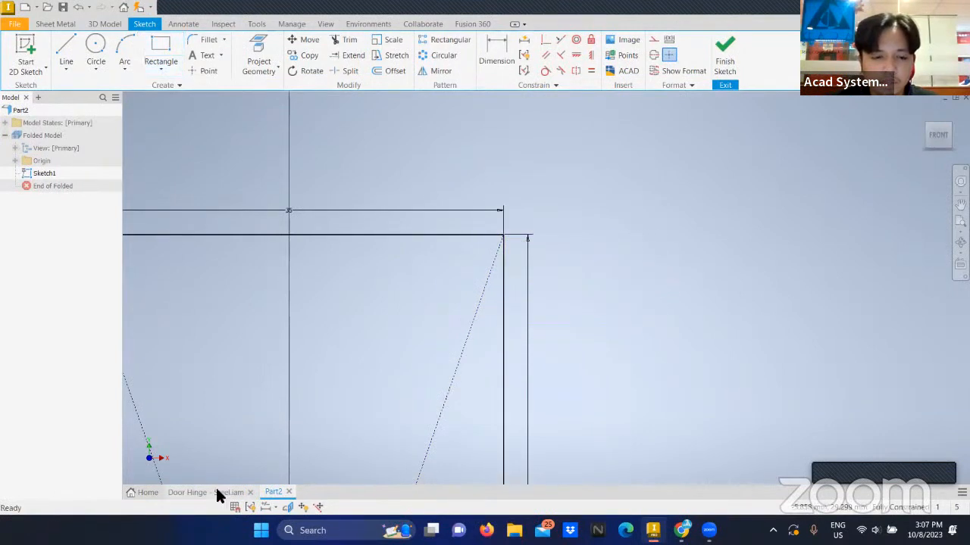
Examine the knuckle arrangement near the pin's upper end in the Door Hinge - Steel assembly, then return to the Part2 sketch.
{"action": "left_click", "coordinate": [215, 492]}
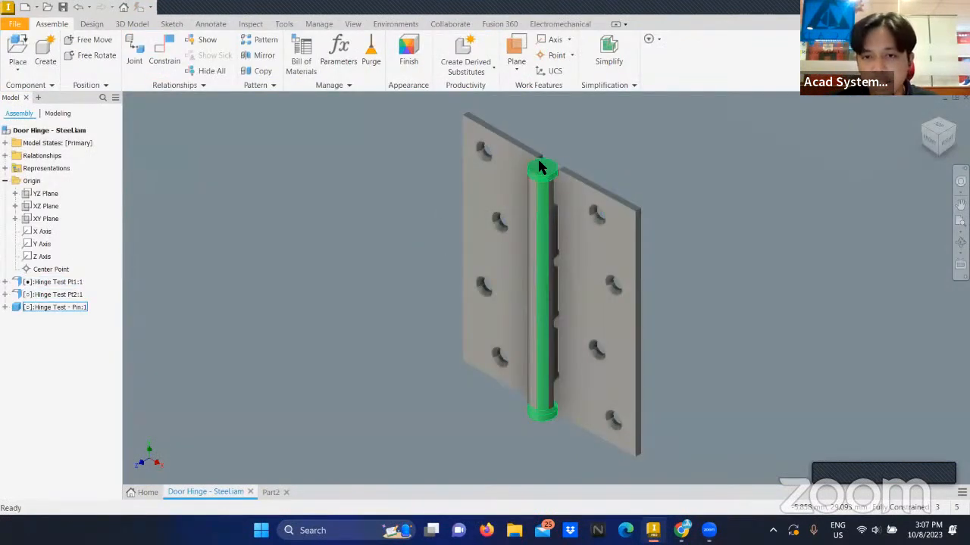
{"action": "middle_click_drag", "start_coordinate": [554, 174], "coordinate": [554, 144], "text": "shift"}
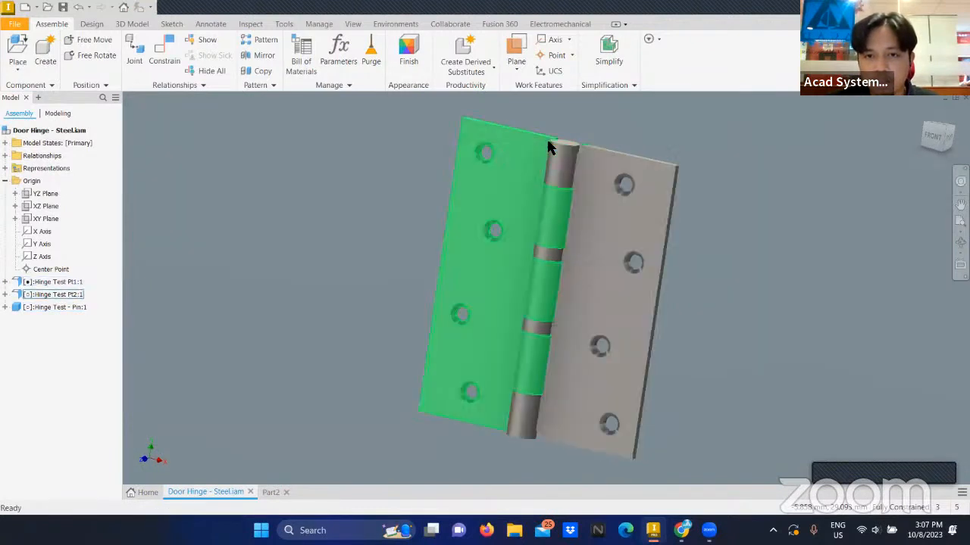
{"action": "left_click", "coordinate": [270, 492]}
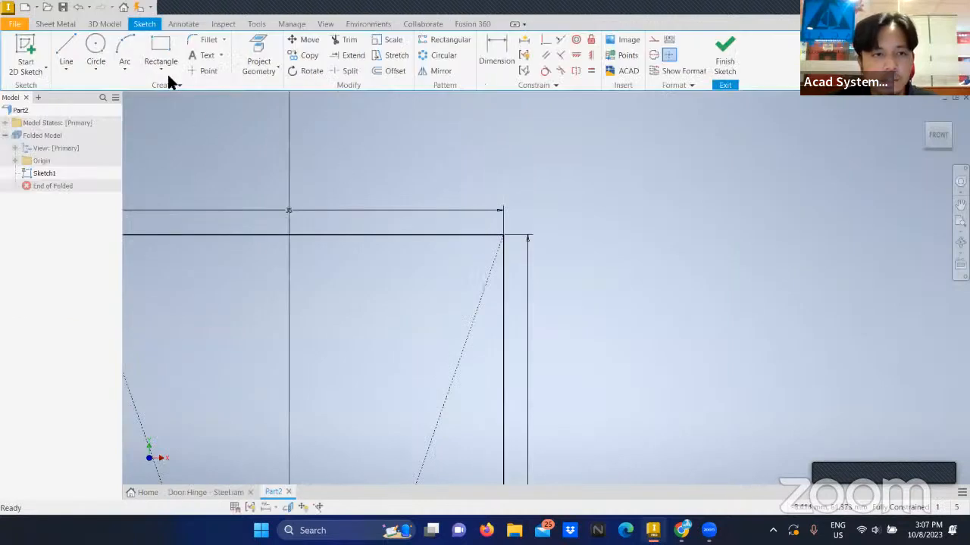
Draw a two-point rectangle 10 mm wide and 20 mm high outward from the large rectangle's right edge, below its upper corner.
{"action": "left_click", "coordinate": [175, 54]}
{"action": "left_click", "coordinate": [504, 308]}
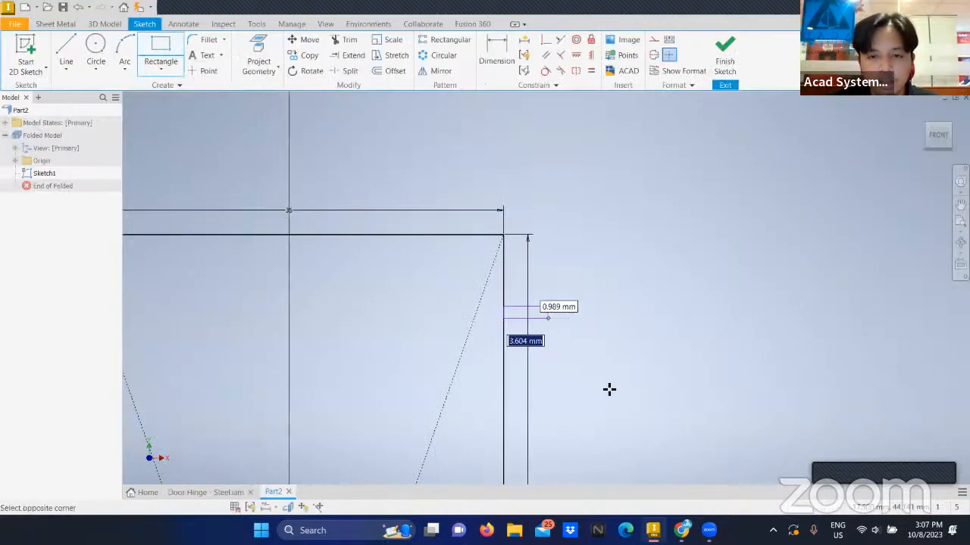
{"action": "middle_click_drag", "start_coordinate": [608, 368], "coordinate": [602, 351]}
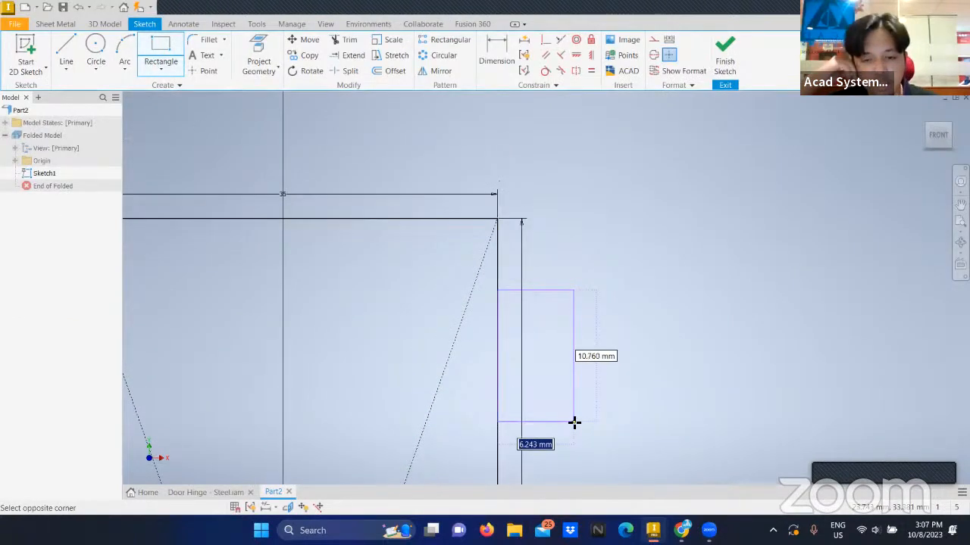
{"action": "type", "text": "10"}
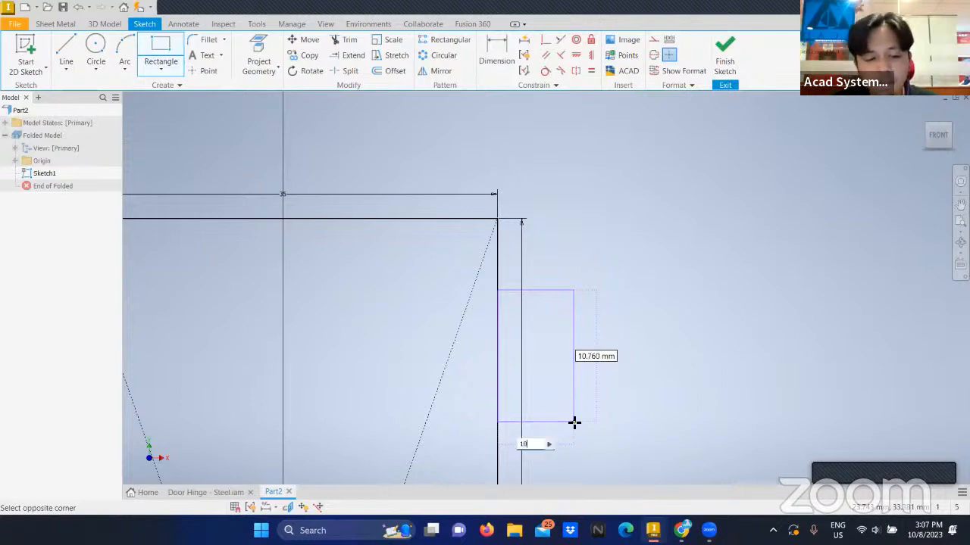
{"action": "key", "text": "Tab"}
{"action": "type", "text": "20"}
{"action": "key", "text": "Tab"}
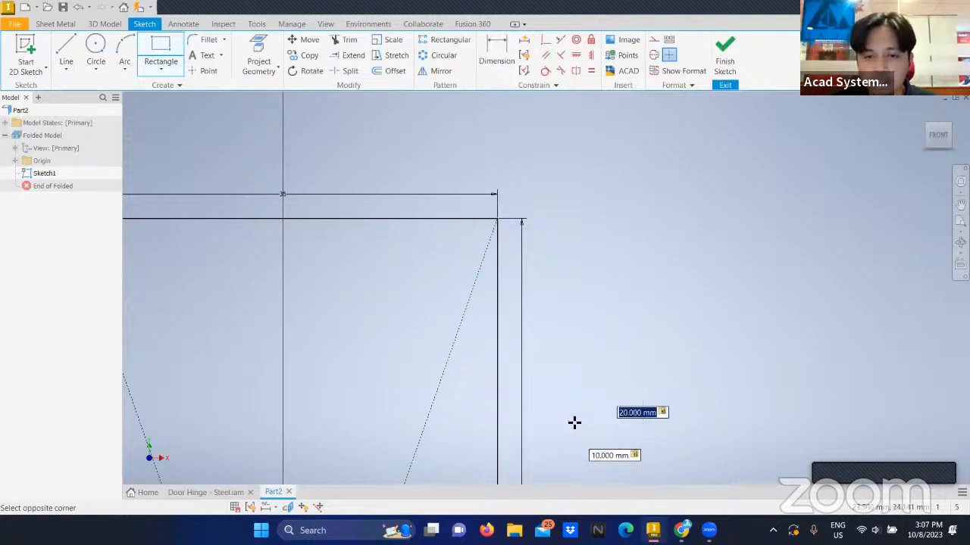
{"action": "key", "text": "Return"}
{"action": "scroll", "coordinate": [564, 397], "scroll_direction": "down", "scroll_amount": 3}
{"action": "scroll", "coordinate": [566, 392], "scroll_direction": "up", "scroll_amount": 5}
{"action": "middle_click_drag", "start_coordinate": [566, 389], "coordinate": [589, 296]}
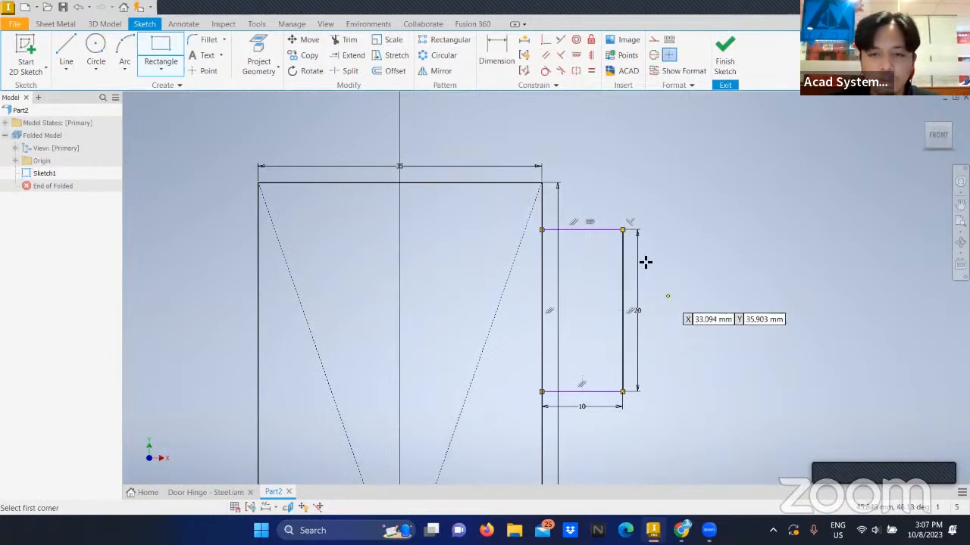
Dimension the vertical distance between the top edges of the large and small rectangles as 15 mm.
{"action": "left_click", "coordinate": [495, 66]}
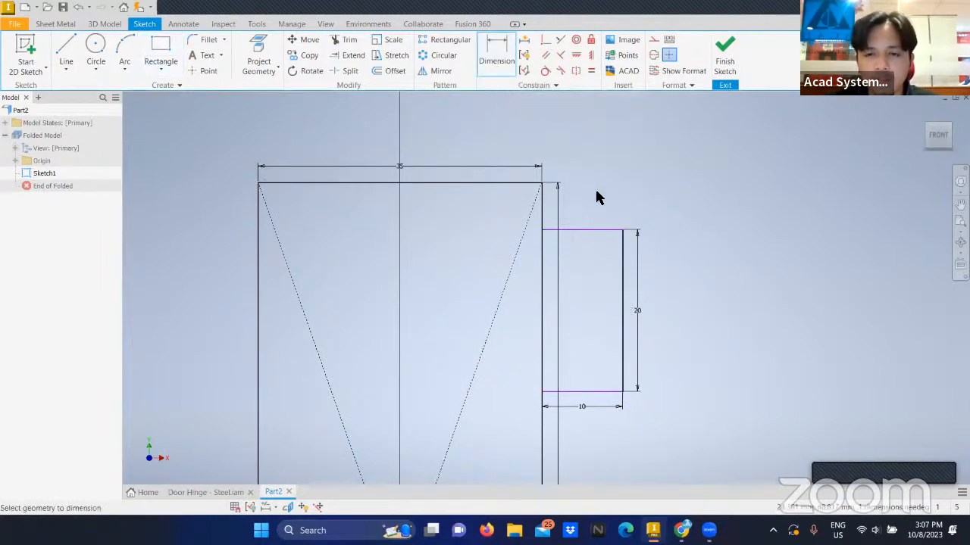
{"action": "left_click", "coordinate": [520, 189]}
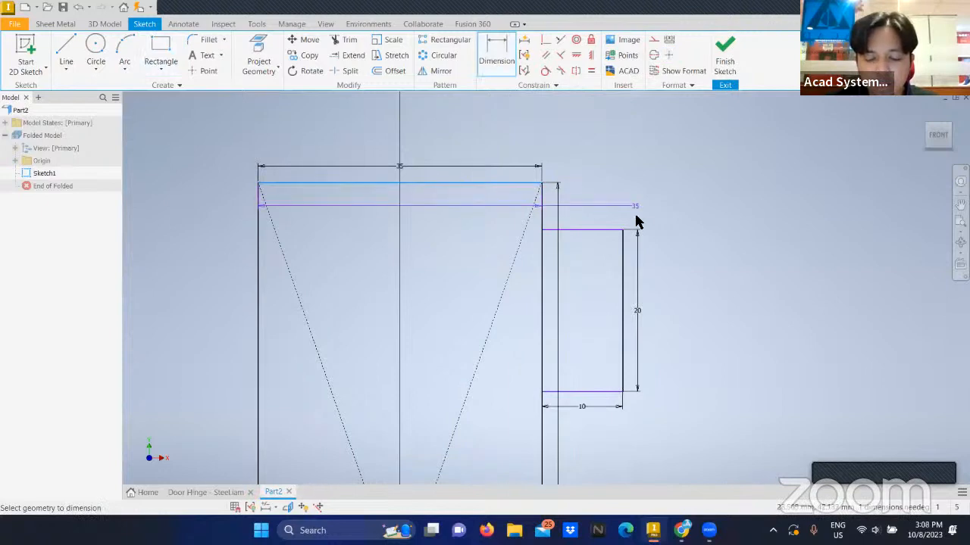
{"action": "left_click", "coordinate": [600, 231]}
{"action": "left_click", "coordinate": [697, 210]}
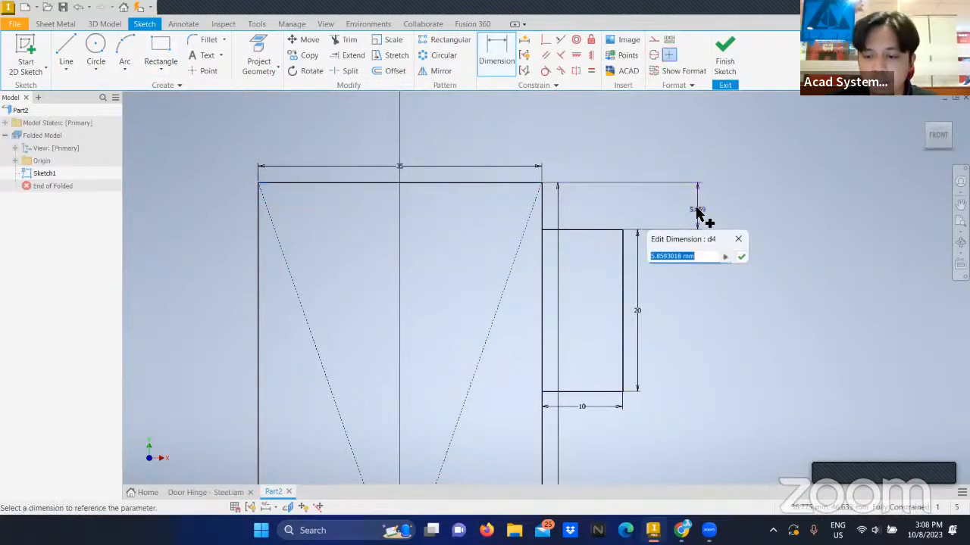
{"action": "type", "text": "15"}
{"action": "key", "text": "Return"}
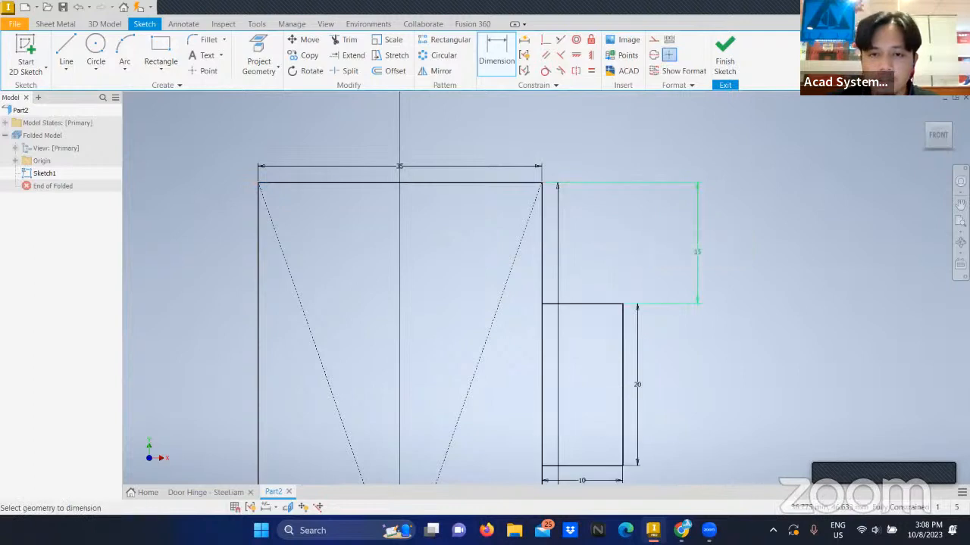
{"action": "scroll", "coordinate": [692, 295], "scroll_direction": "up", "scroll_amount": 3}
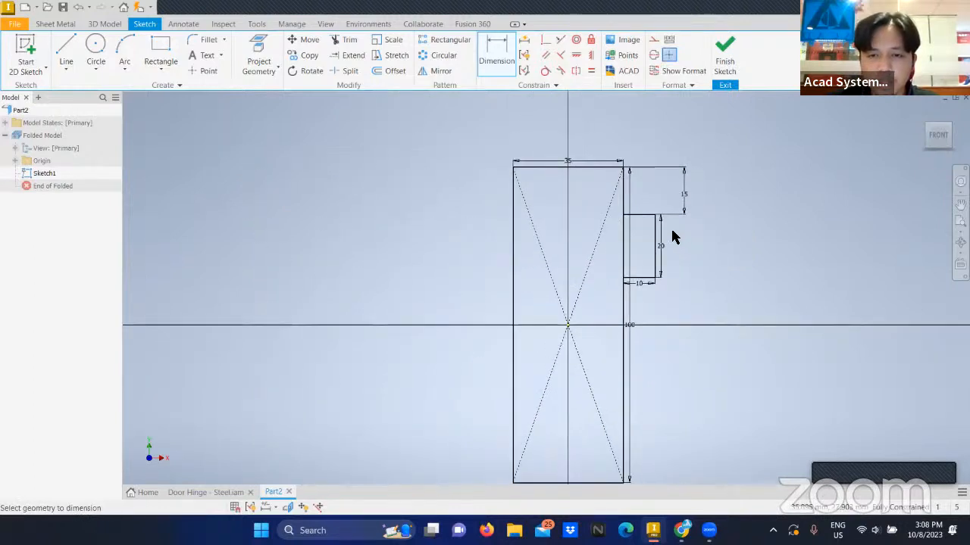
{"action": "scroll", "coordinate": [674, 237], "scroll_direction": "down", "scroll_amount": 3}
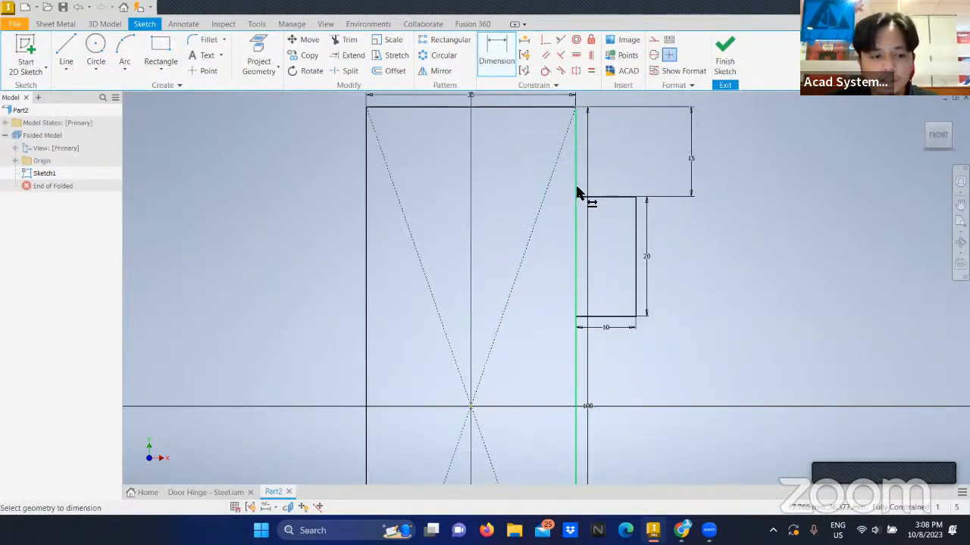
{"action": "key", "text": "Escape"}
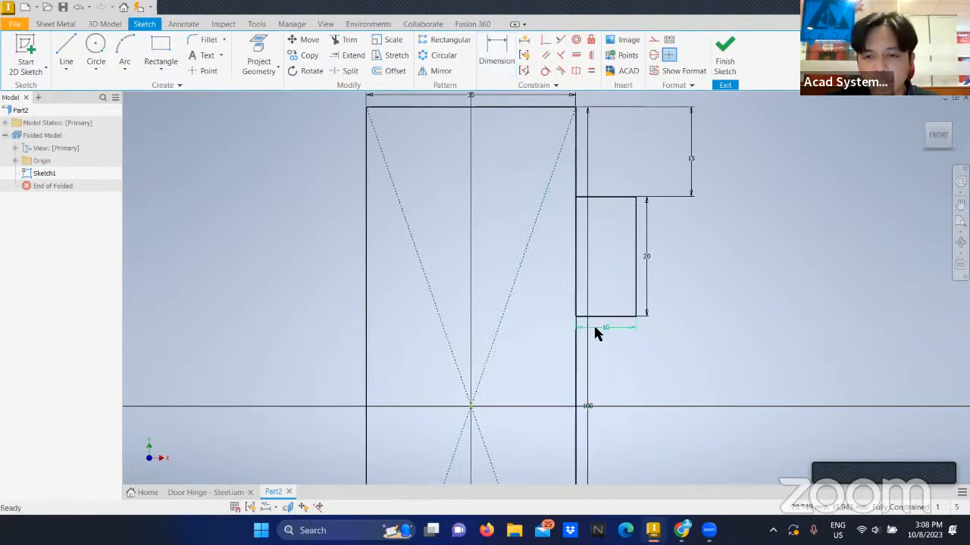
{"action": "mouse_move", "coordinate": [601, 339]}
{"action": "middle_mouse_down"}
{"action": "mouse_move", "coordinate": [587, 260]}
{"action": "mouse_move", "coordinate": [568, 364]}
{"action": "middle_mouse_up"}
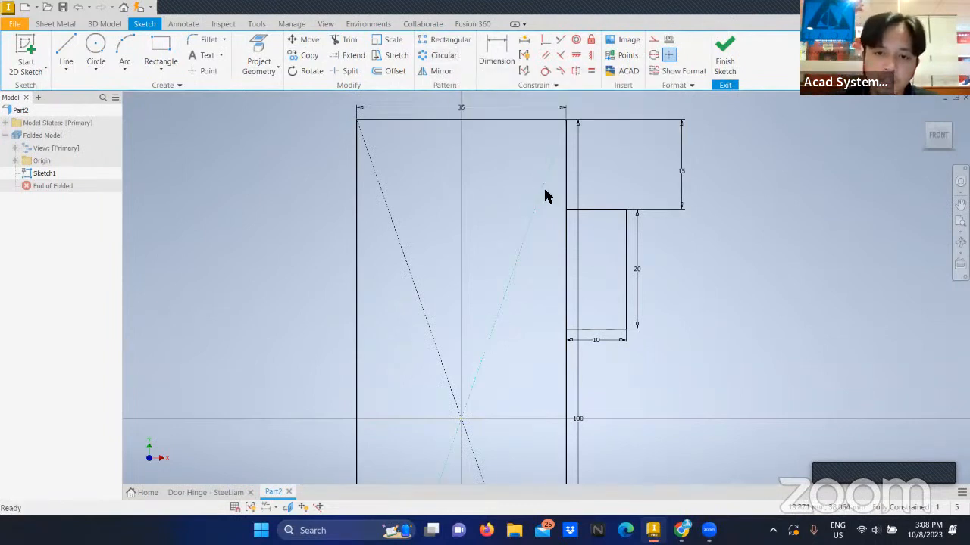
Try a rectangular pattern of the small rectangle downward along the large rectangle's right edge, with two instances at 25 mm spacing.
{"action": "left_click_drag", "start_coordinate": [547, 195], "coordinate": [667, 372]}
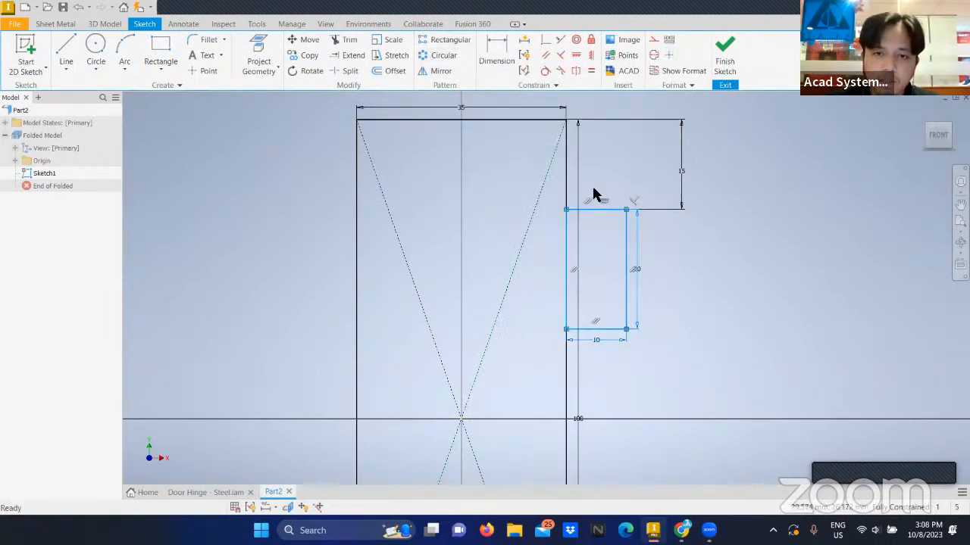
{"action": "left_click", "coordinate": [439, 44]}
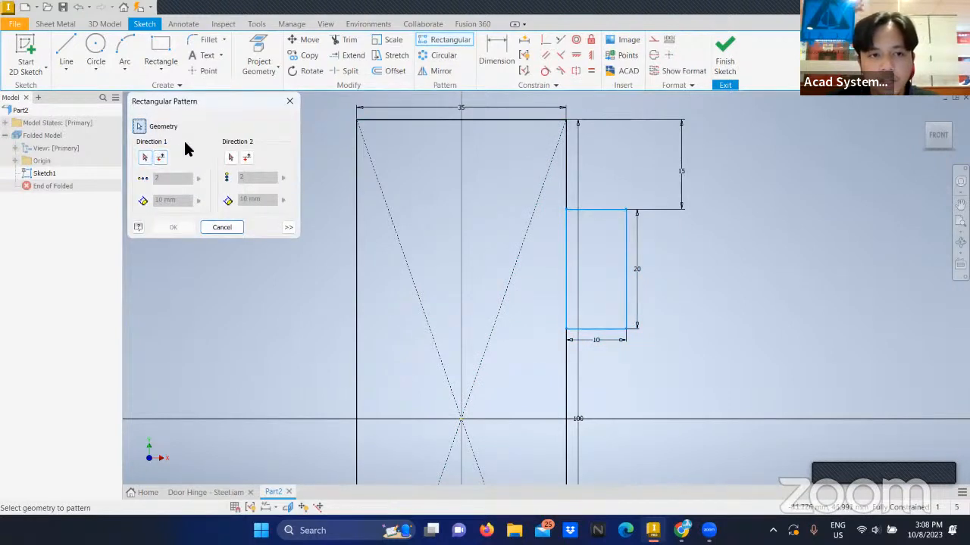
{"action": "left_click", "coordinate": [145, 157]}
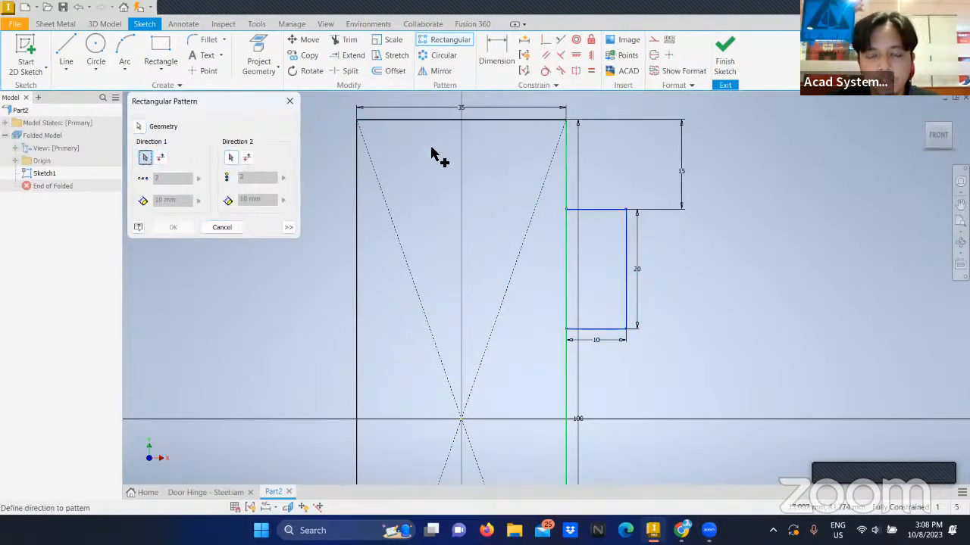
{"action": "left_click", "coordinate": [565, 168]}
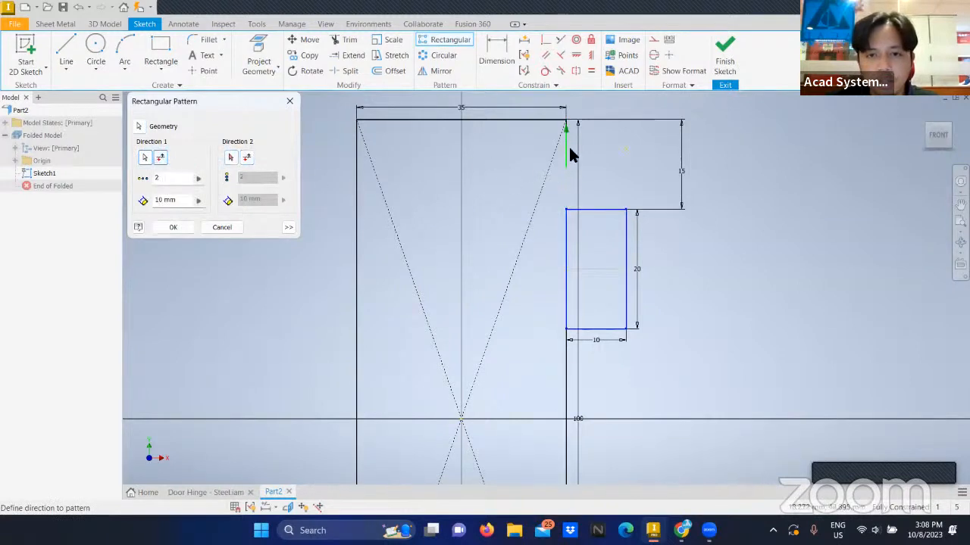
{"action": "middle_click_drag", "start_coordinate": [573, 141], "coordinate": [573, 147]}
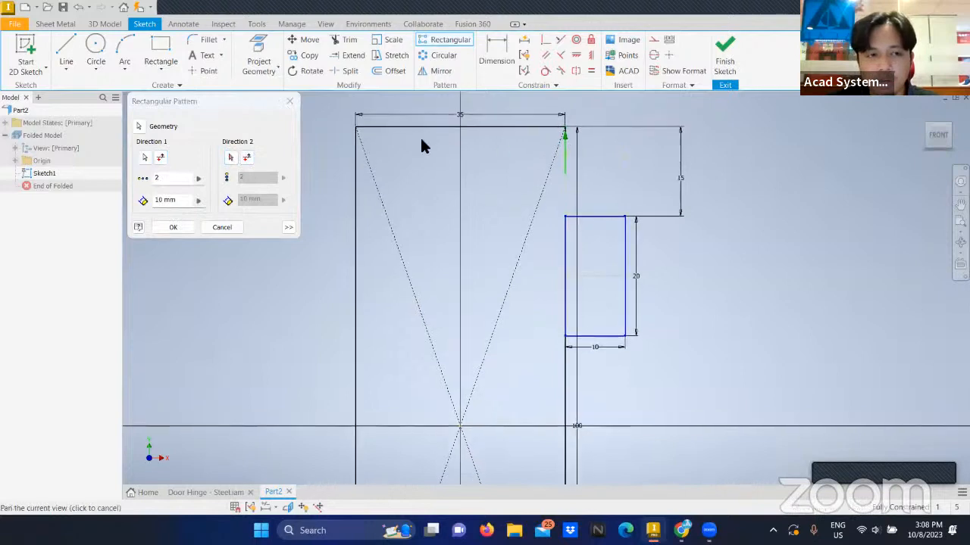
{"action": "left_click", "coordinate": [161, 158]}
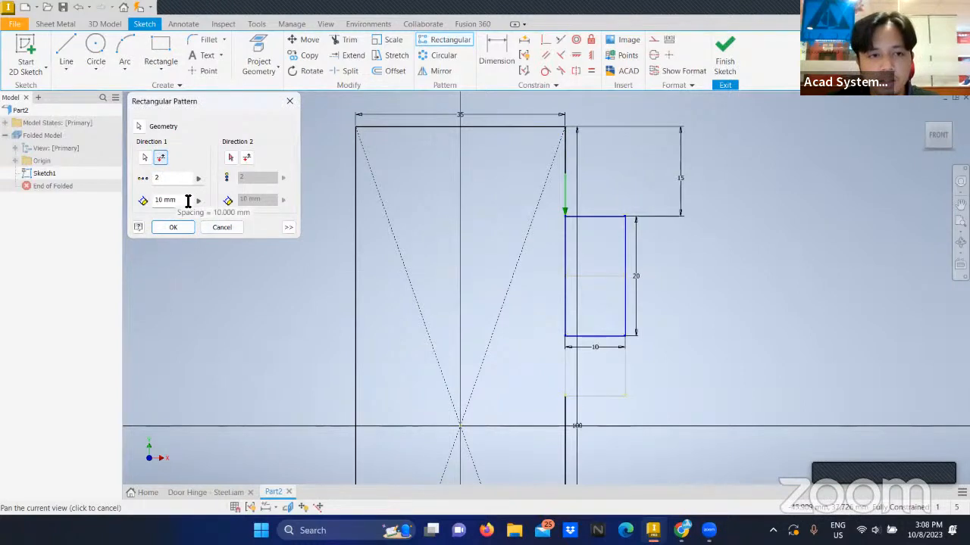
{"action": "left_click_drag", "start_coordinate": [188, 201], "coordinate": [134, 201]}
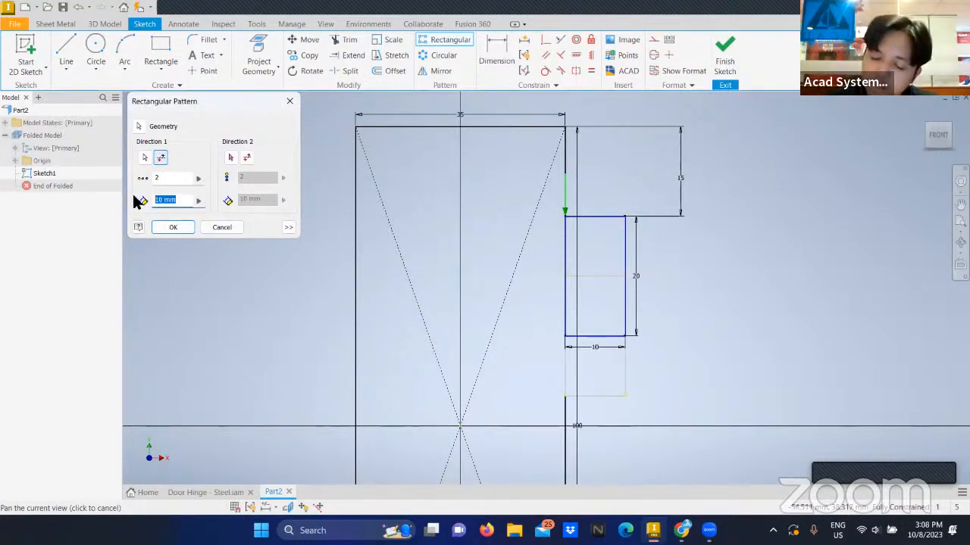
{"action": "type", "text": "25"}
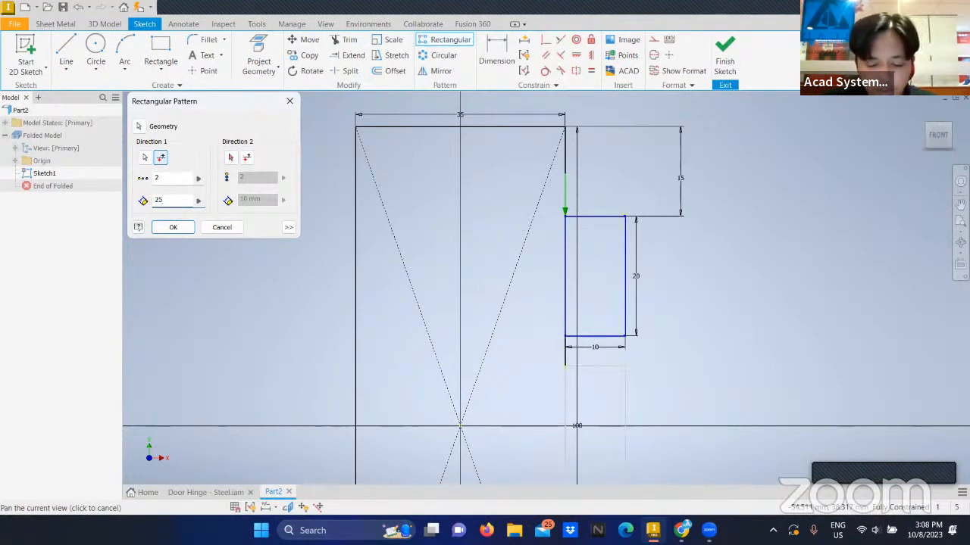
{"action": "key", "text": "Return"}
Undo the two-instance pattern of the small rectangle.
{"action": "scroll", "coordinate": [476, 318], "scroll_direction": "up", "scroll_amount": 3}
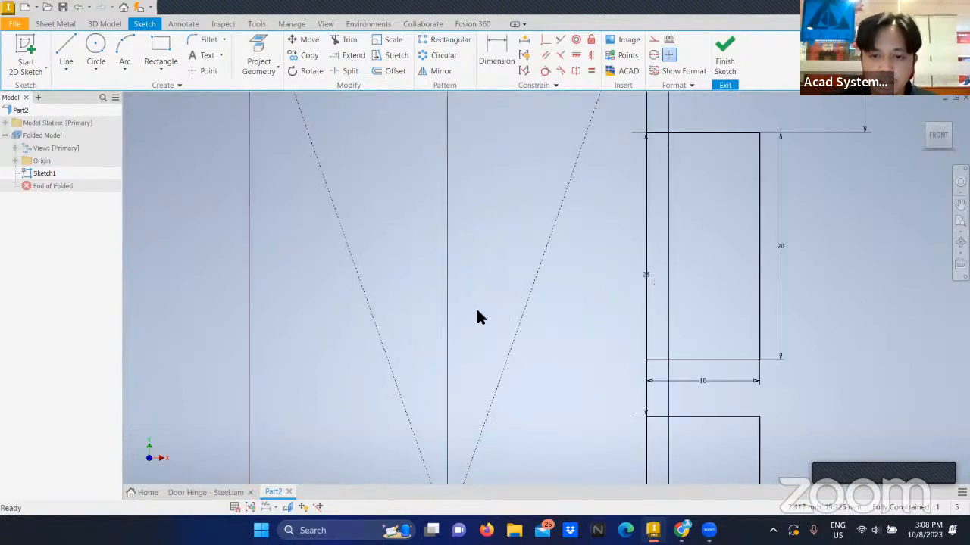
{"action": "scroll", "coordinate": [488, 339], "scroll_direction": "down", "scroll_amount": 5}
{"action": "scroll", "coordinate": [489, 338], "scroll_direction": "up", "scroll_amount": 4}
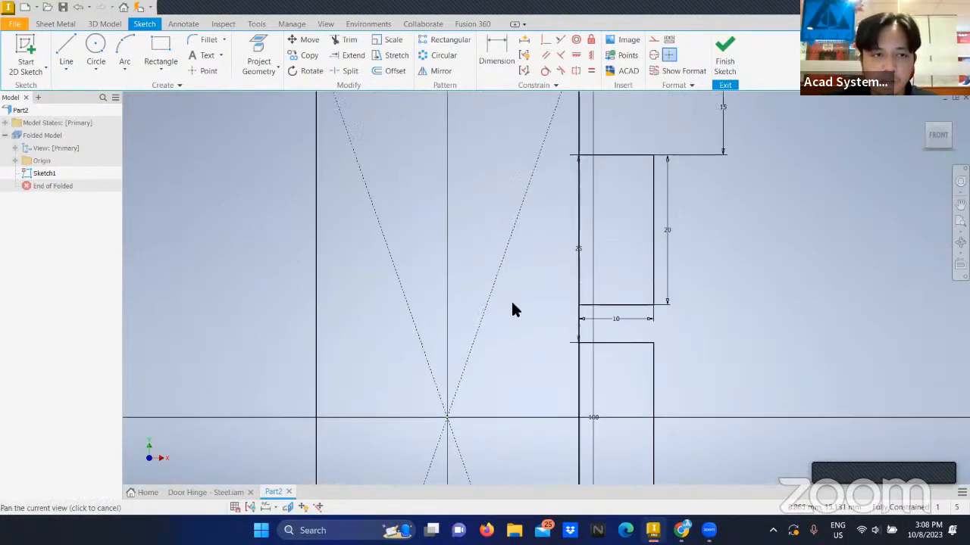
{"action": "key", "text": "ctrl+z"}
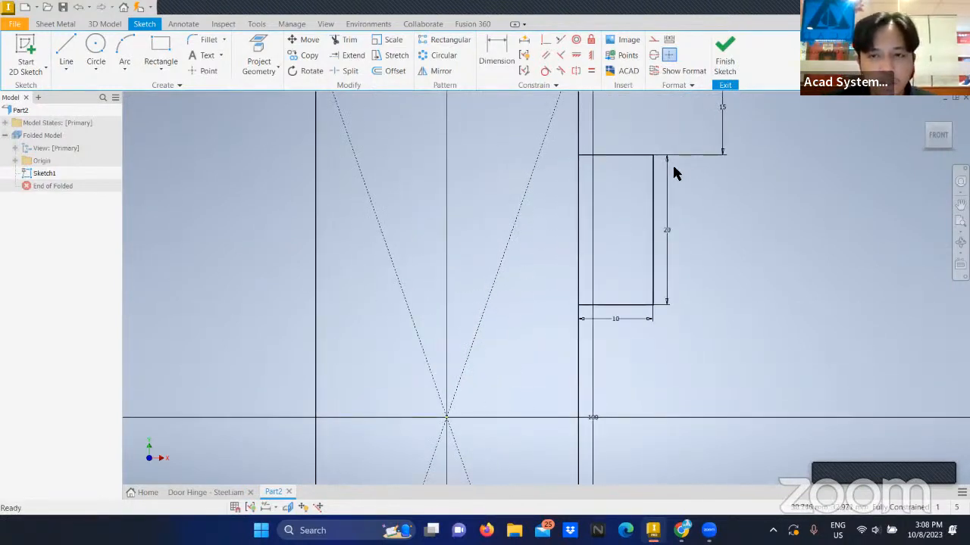
Create a rectangular pattern of the small rectangle downward along the large rectangle's right edge, with three instances at 25 mm spacing.
{"action": "left_click", "coordinate": [447, 43]}
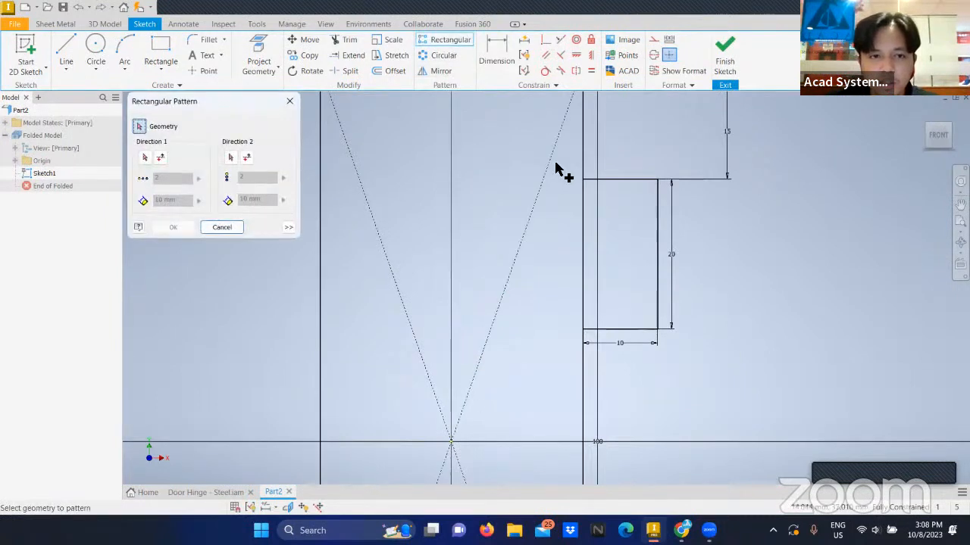
{"action": "left_click_drag", "start_coordinate": [557, 165], "coordinate": [701, 357]}
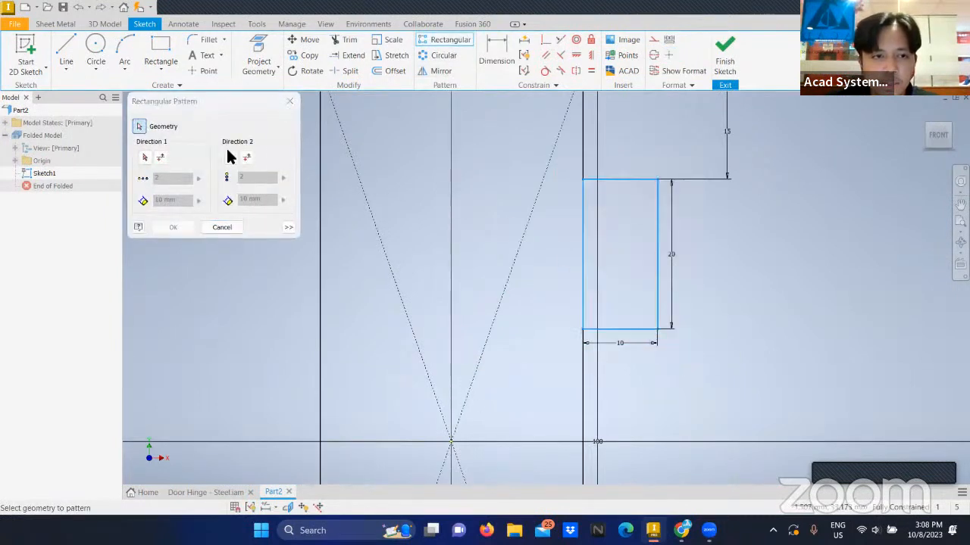
{"action": "left_click", "coordinate": [145, 157]}
{"action": "left_click", "coordinate": [583, 158]}
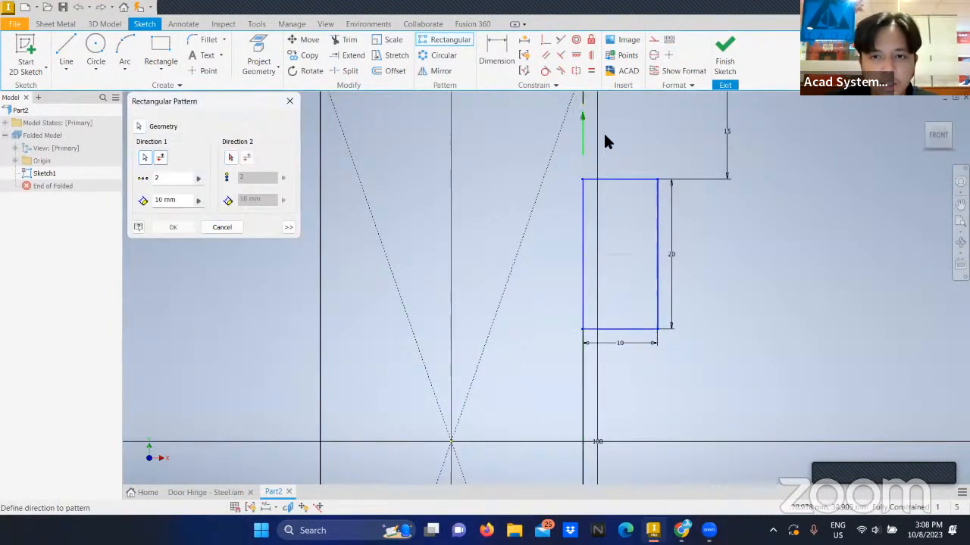
{"action": "mouse_move", "coordinate": [604, 141]}
{"action": "middle_mouse_down"}
{"action": "mouse_move", "coordinate": [500, 190]}
{"action": "mouse_move", "coordinate": [553, 167]}
{"action": "middle_mouse_up"}
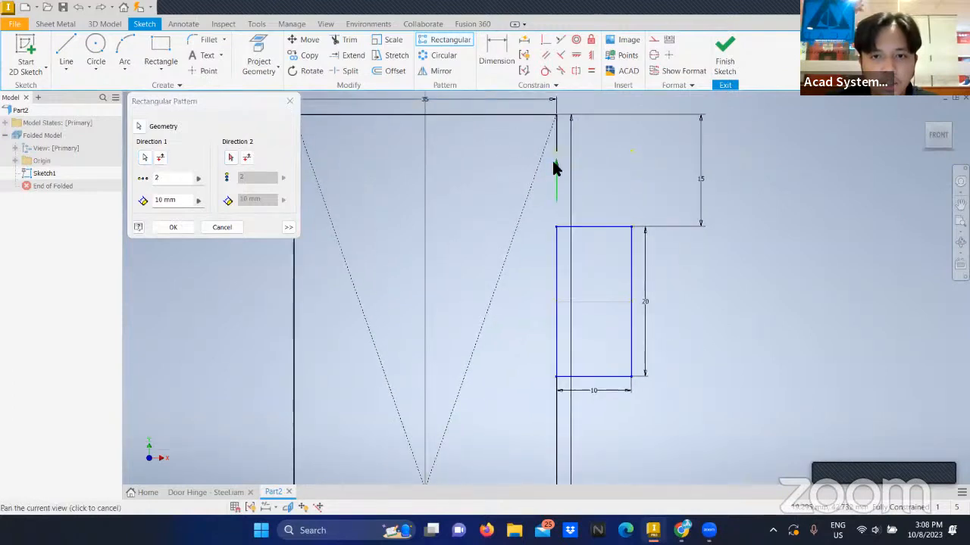
{"action": "left_click", "coordinate": [161, 157]}
{"action": "double_click", "coordinate": [160, 177]}
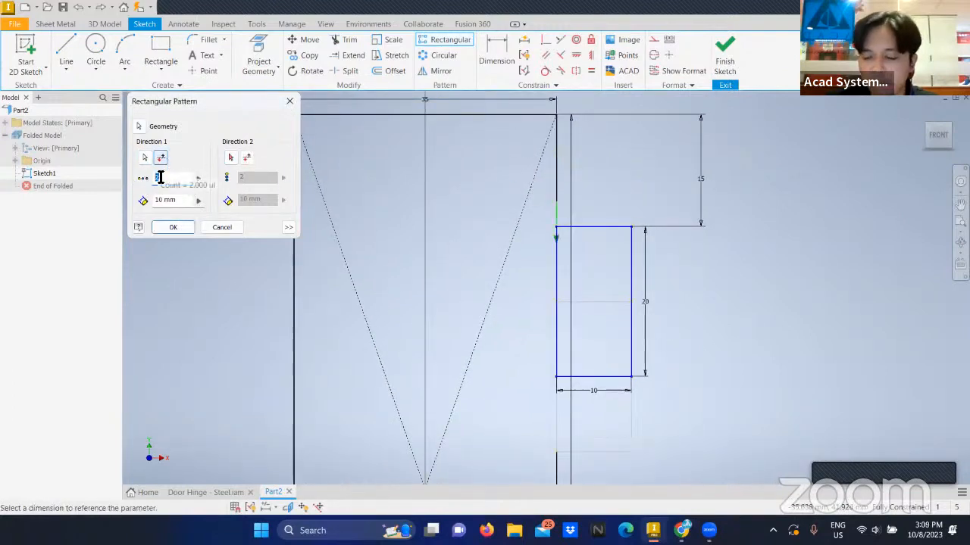
{"action": "type", "text": "3"}
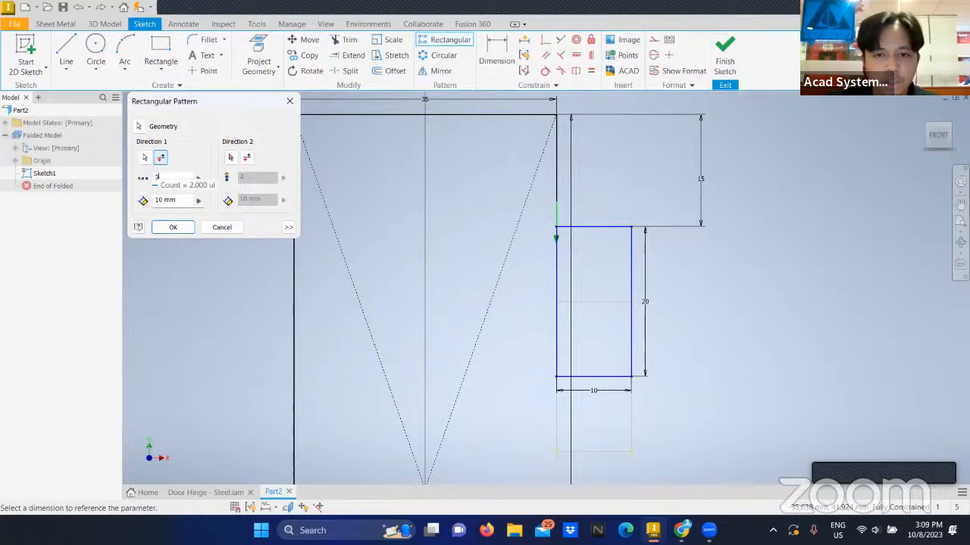
{"action": "left_click_drag", "start_coordinate": [185, 200], "coordinate": [129, 198]}
{"action": "type", "text": "25"}
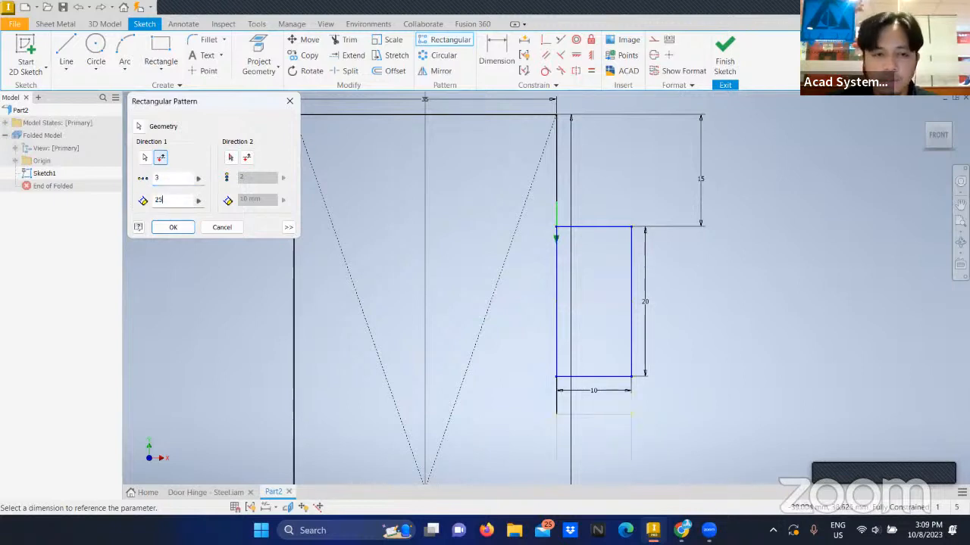
{"action": "left_click", "coordinate": [174, 227]}
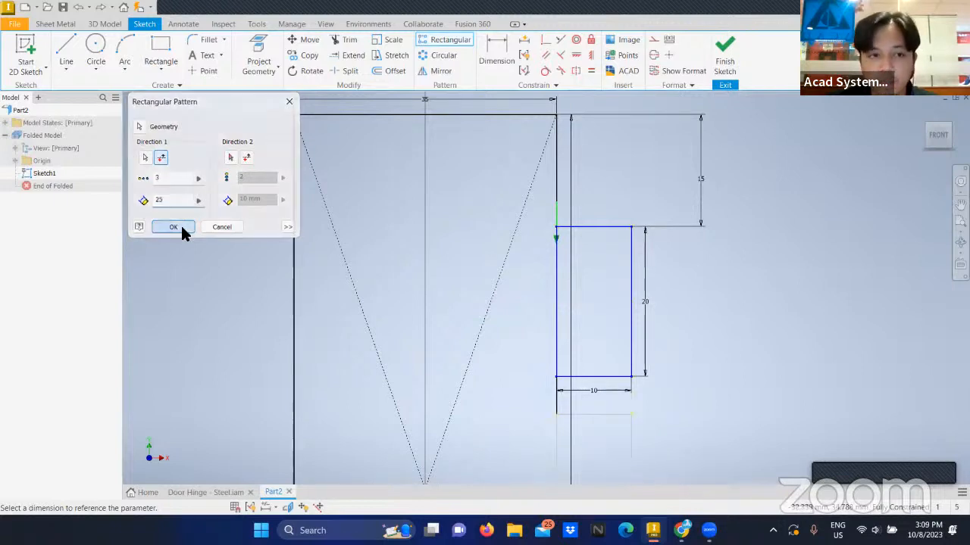
{"action": "scroll", "coordinate": [429, 263], "scroll_direction": "down", "scroll_amount": 2}
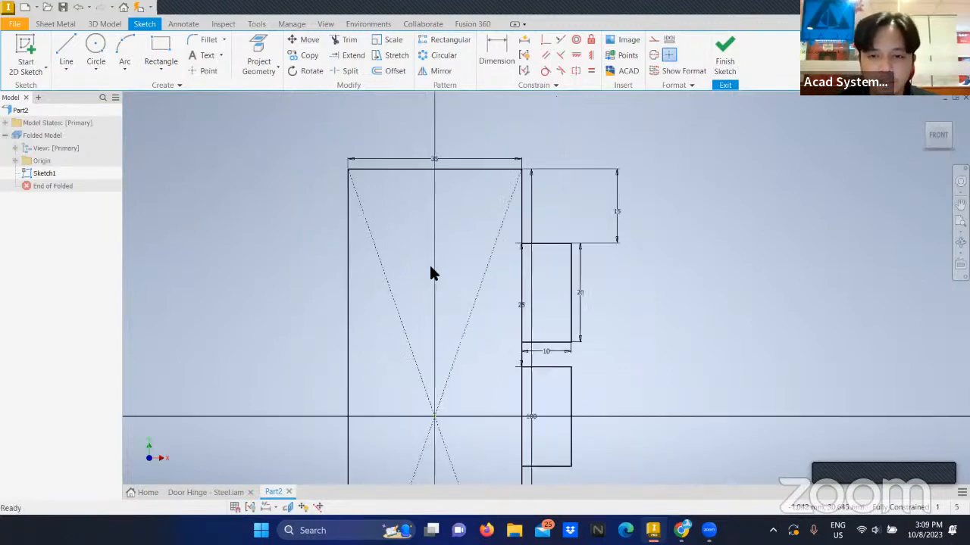
{"action": "scroll", "coordinate": [487, 246], "scroll_direction": "down", "scroll_amount": 3}
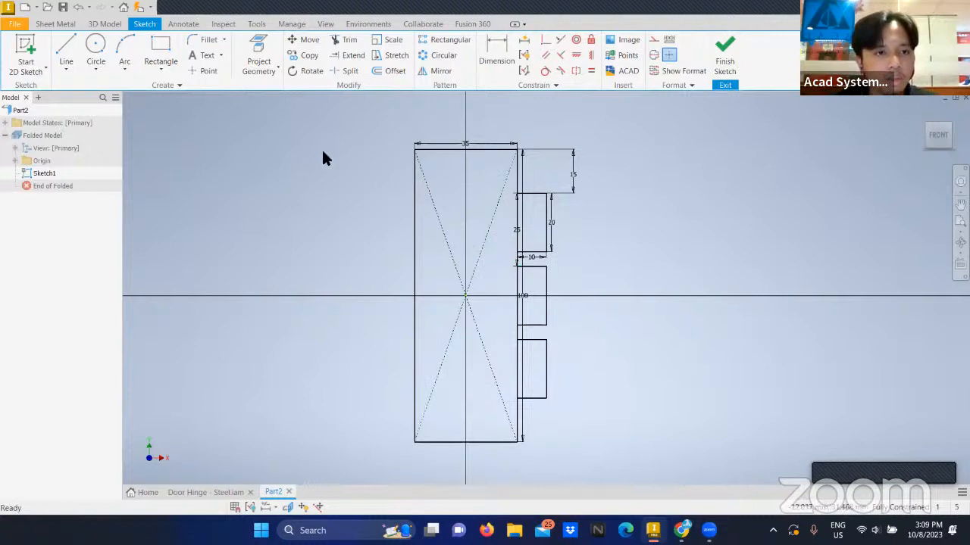
Create a sheet metal face from the large rectangle and all three tab rectangles, using the default sheet metal rule.
{"action": "left_click", "coordinate": [68, 25]}
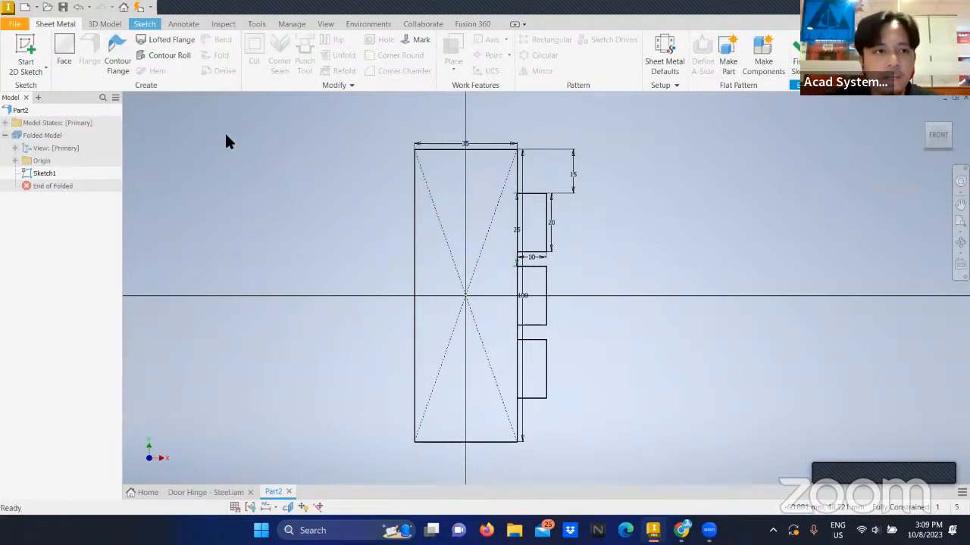
{"action": "left_click", "coordinate": [67, 56]}
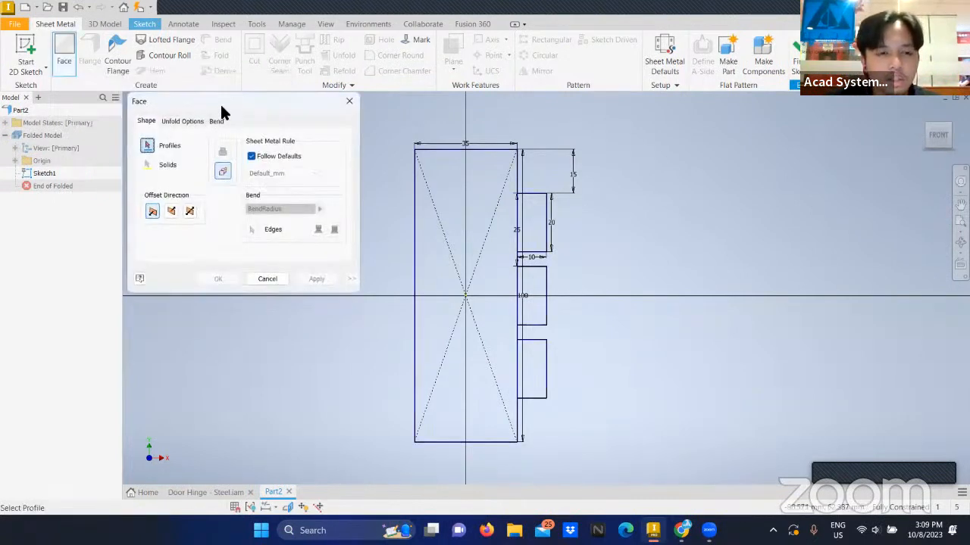
{"action": "left_click_drag", "start_coordinate": [244, 101], "coordinate": [265, 92]}
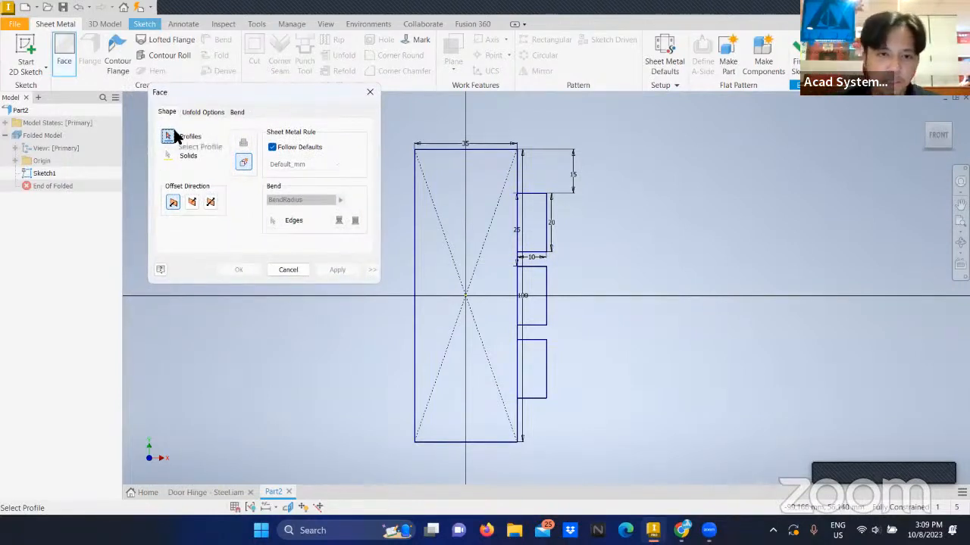
{"action": "left_click", "coordinate": [462, 180]}
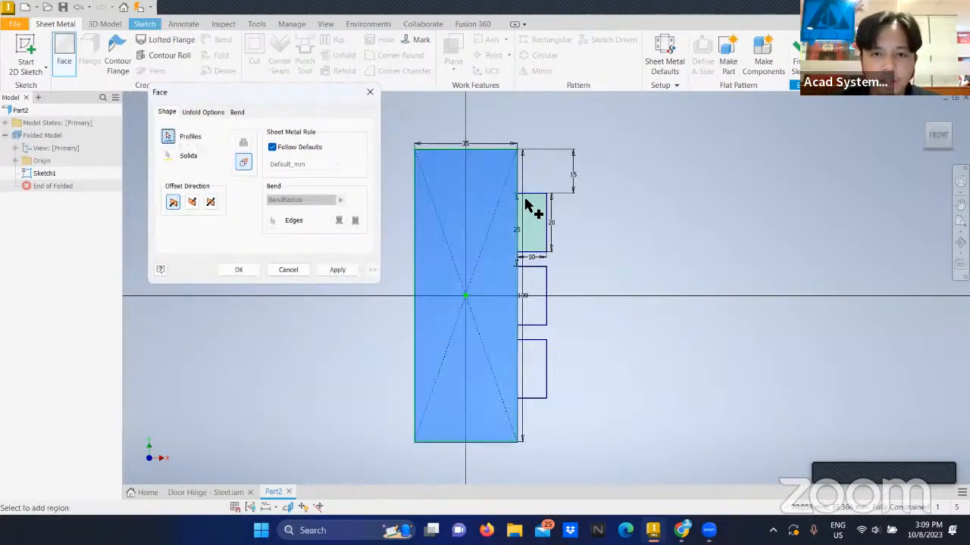
{"action": "left_click", "coordinate": [526, 209]}
{"action": "left_click", "coordinate": [528, 284]}
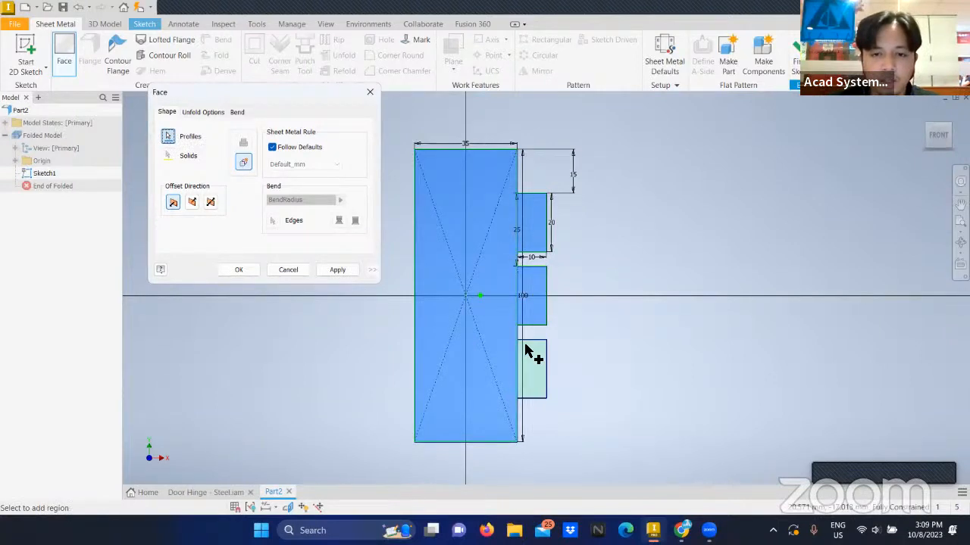
{"action": "left_click", "coordinate": [531, 353]}
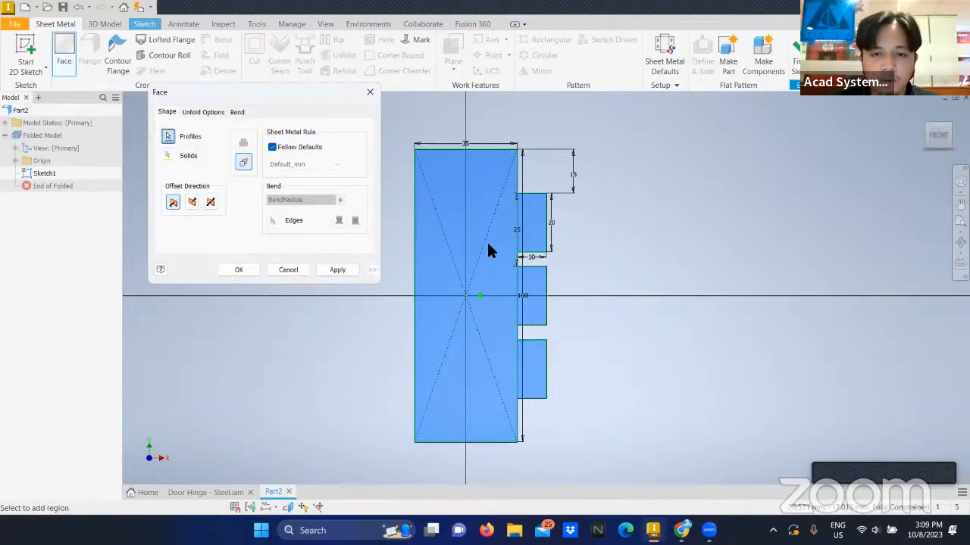
{"action": "left_click", "coordinate": [346, 265]}
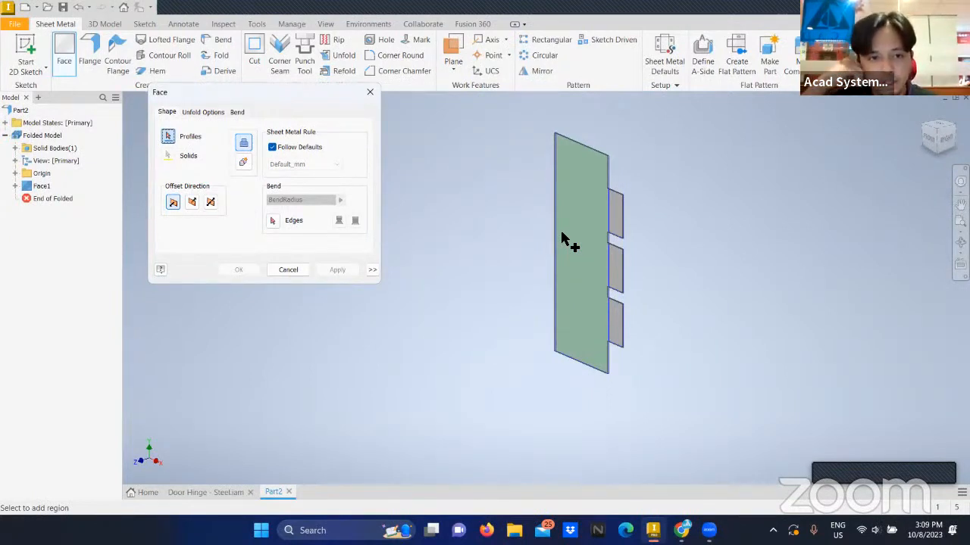
{"action": "left_click", "coordinate": [285, 269]}
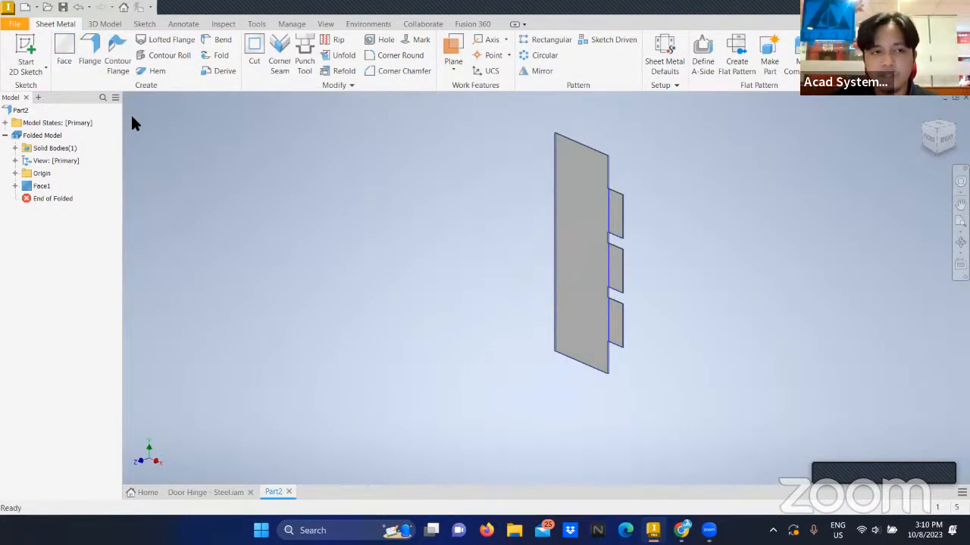
Override the thickness from the Default_mm sheet metal rule with 2.5 mm in the part's sheet metal defaults.
{"action": "left_click", "coordinate": [104, 24]}
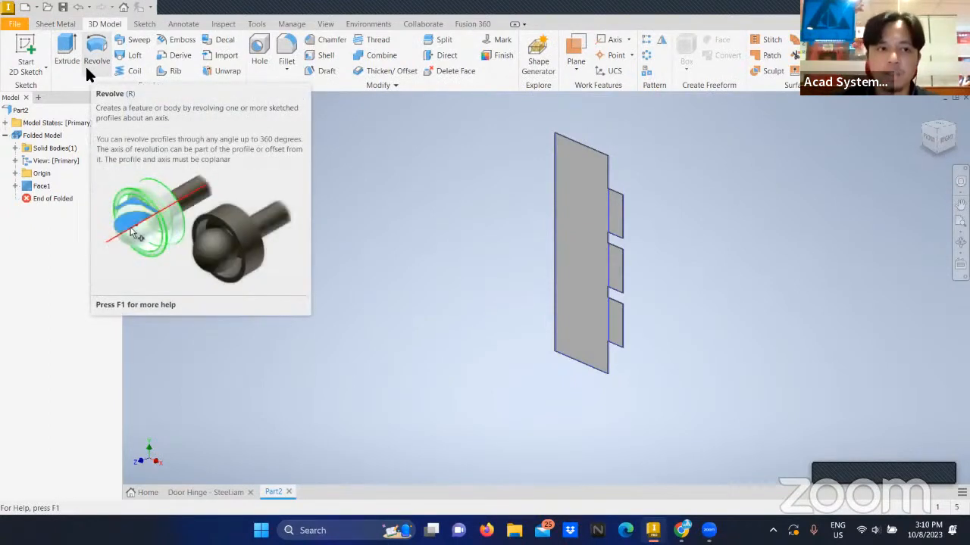
{"action": "left_click", "coordinate": [64, 25]}
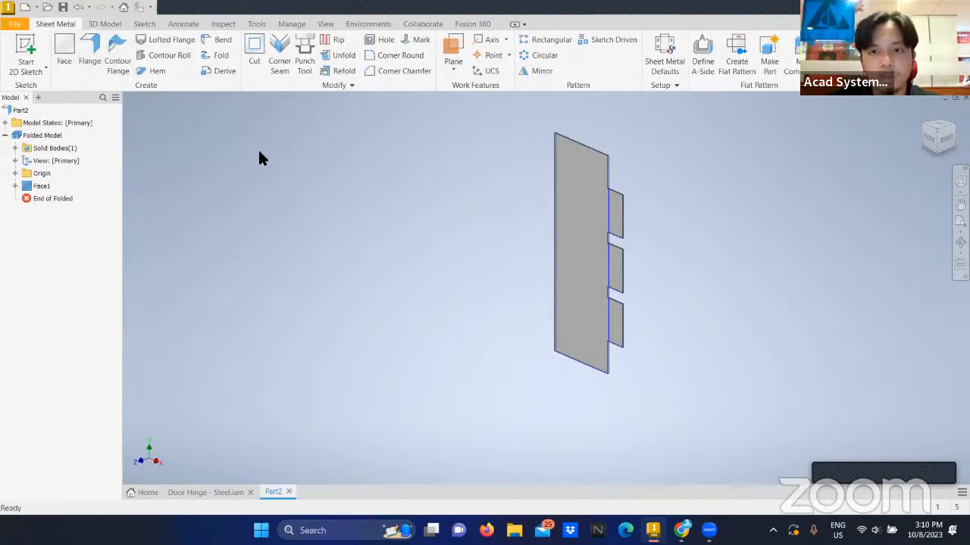
{"action": "left_click", "coordinate": [652, 62]}
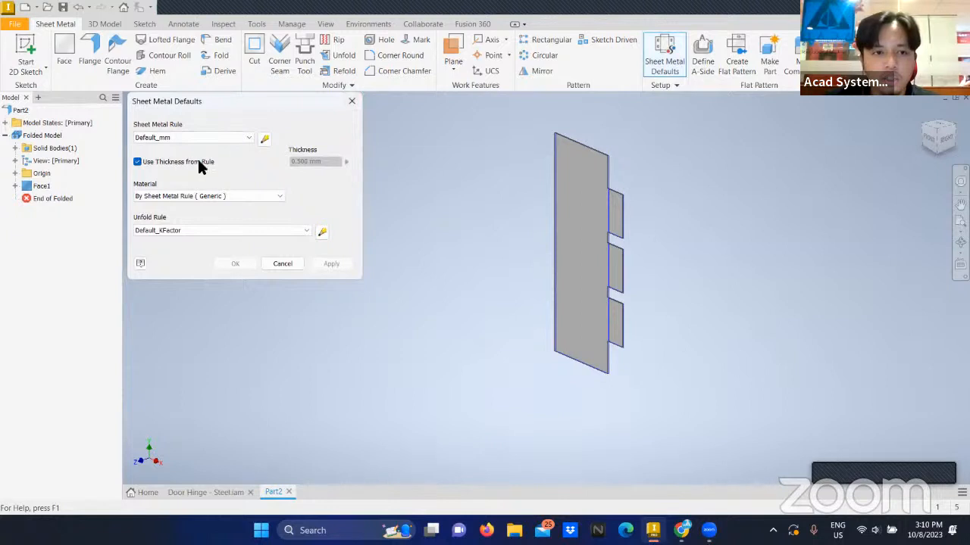
{"action": "left_click", "coordinate": [138, 163]}
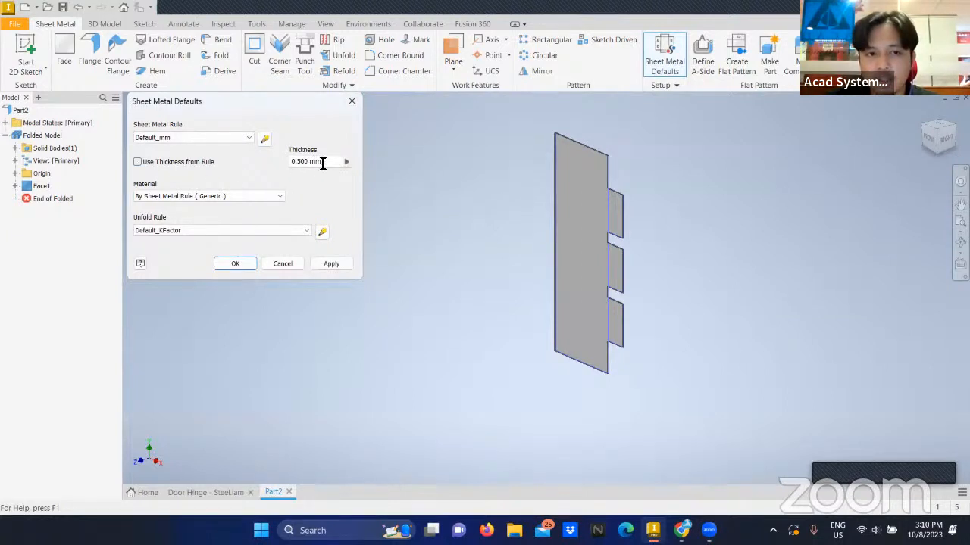
{"action": "left_click", "coordinate": [320, 161]}
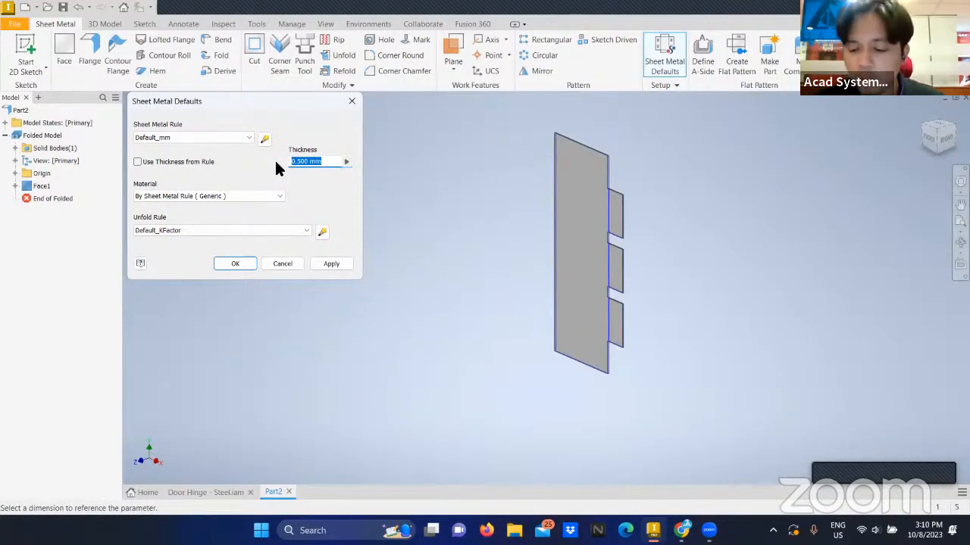
{"action": "type", "text": "2.5"}
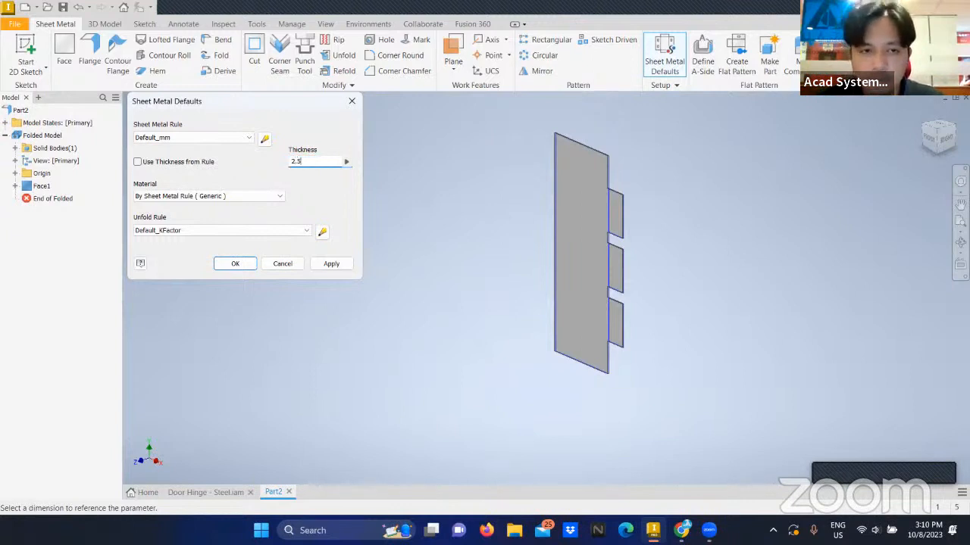
{"action": "left_click", "coordinate": [315, 257]}
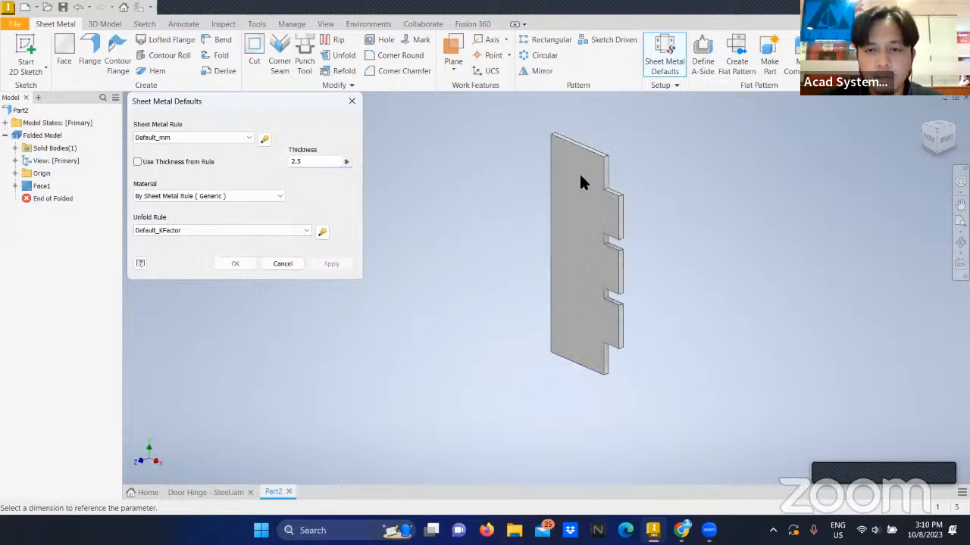
{"action": "scroll", "coordinate": [602, 173], "scroll_direction": "up", "scroll_amount": 5}
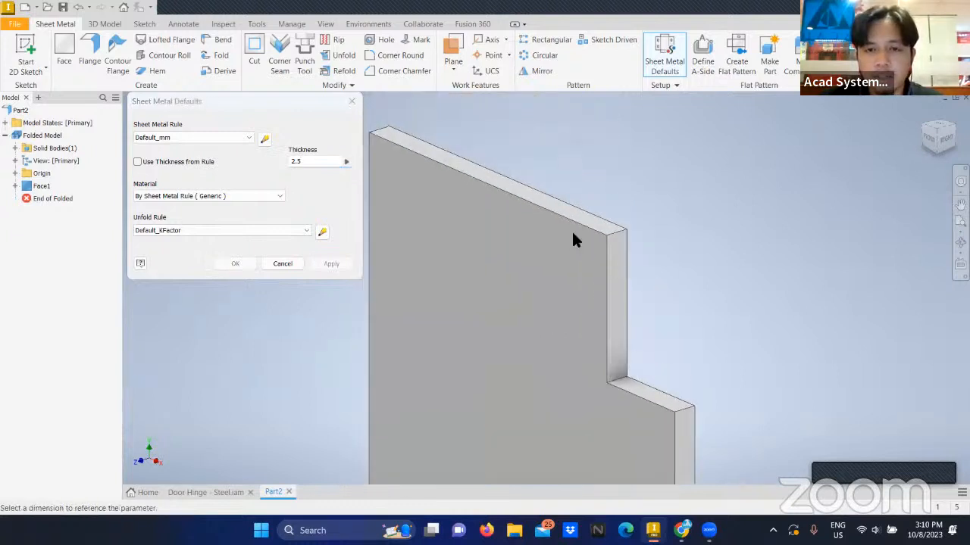
{"action": "middle_click_drag", "start_coordinate": [572, 233], "coordinate": [676, 286]}
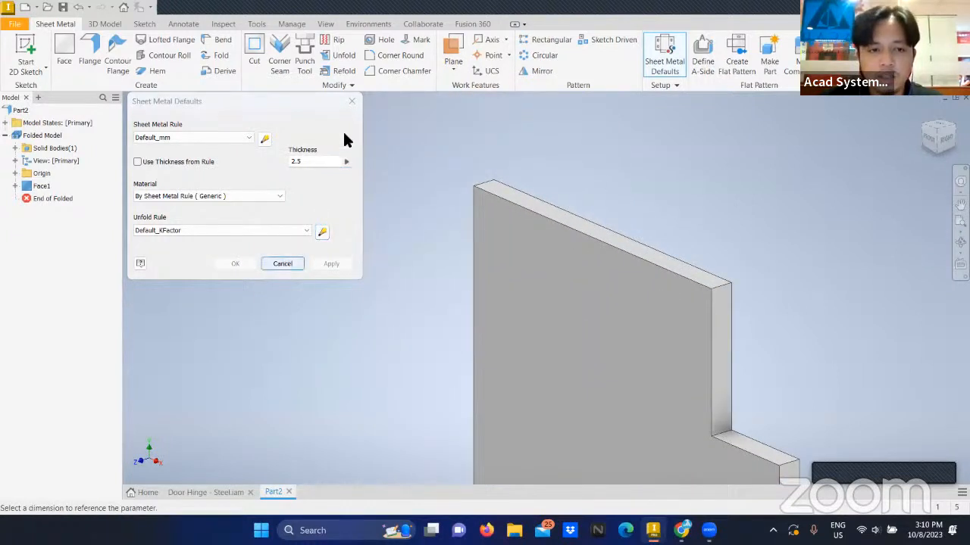
{"action": "left_click", "coordinate": [351, 101]}
{"action": "scroll", "coordinate": [653, 265], "scroll_direction": "down", "scroll_amount": 5}
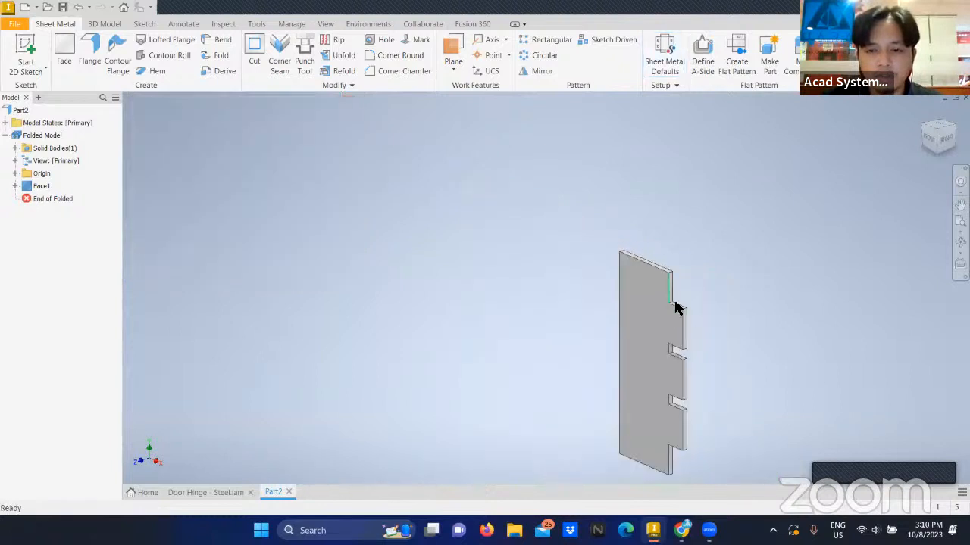
Examine the leaf knuckles around the pin in the Door Hinge - Steel assembly and return to Part2.
{"action": "left_click", "coordinate": [216, 492]}
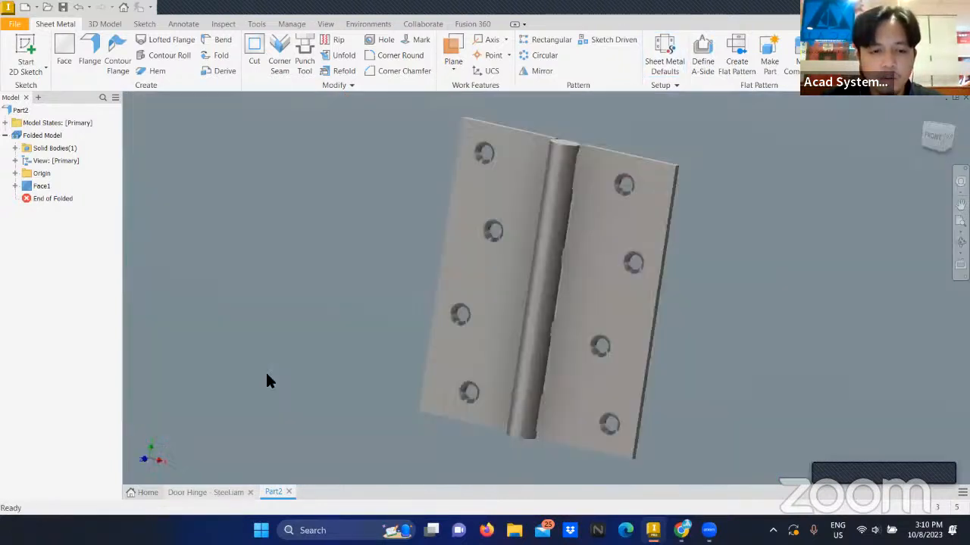
{"action": "middle_click_drag", "start_coordinate": [536, 231], "coordinate": [540, 232], "text": "shift"}
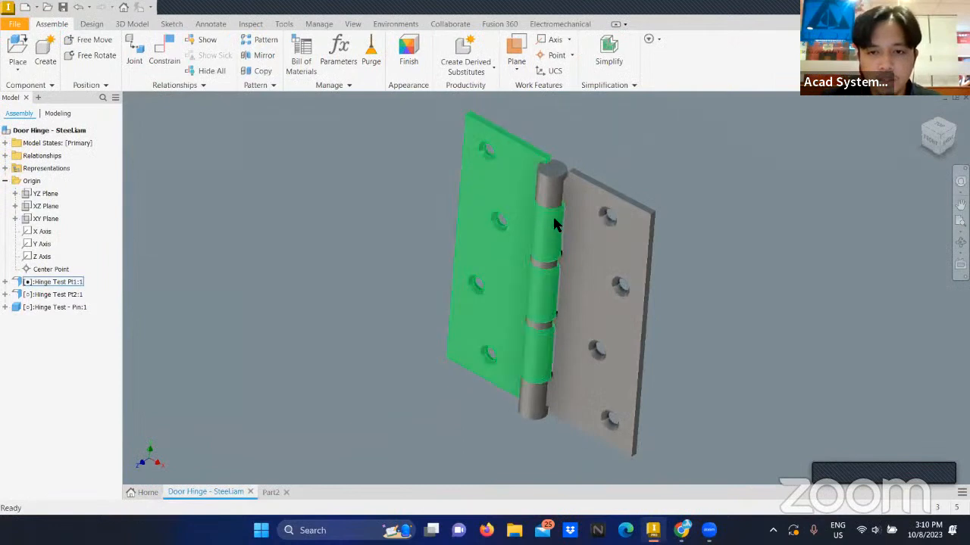
{"action": "scroll", "coordinate": [538, 258], "scroll_direction": "down", "scroll_amount": 5}
{"action": "scroll", "coordinate": [529, 257], "scroll_direction": "up", "scroll_amount": 9}
{"action": "scroll", "coordinate": [529, 261], "scroll_direction": "down", "scroll_amount": 6}
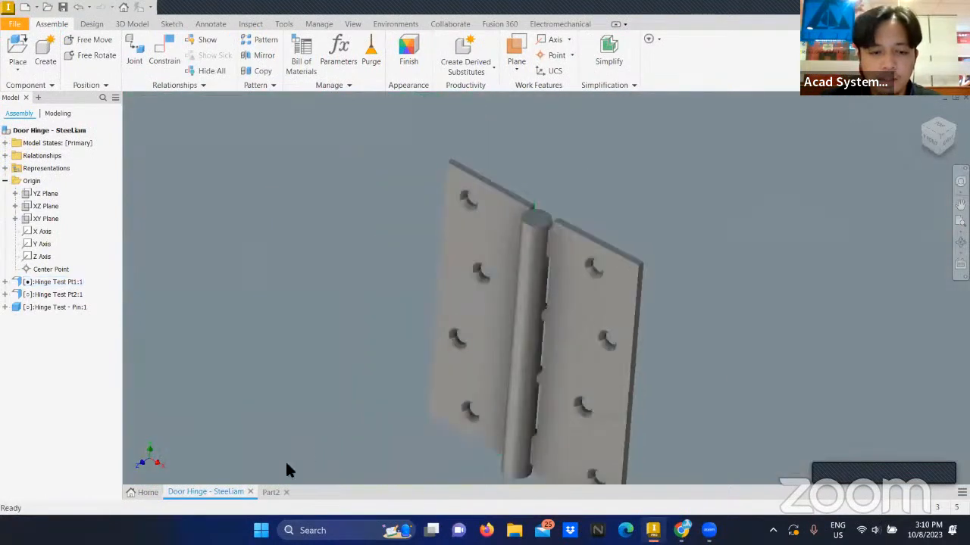
{"action": "left_click", "coordinate": [271, 492]}
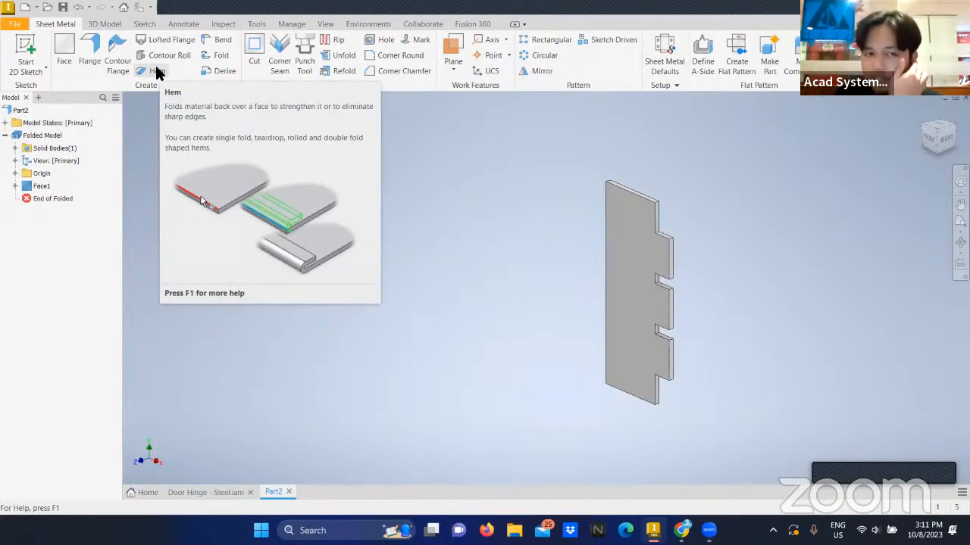
Roll the plate's upper tab into a knuckle with a Rolled hem at BendRadius radius and a 270-degree angle.
{"action": "left_click", "coordinate": [157, 72]}
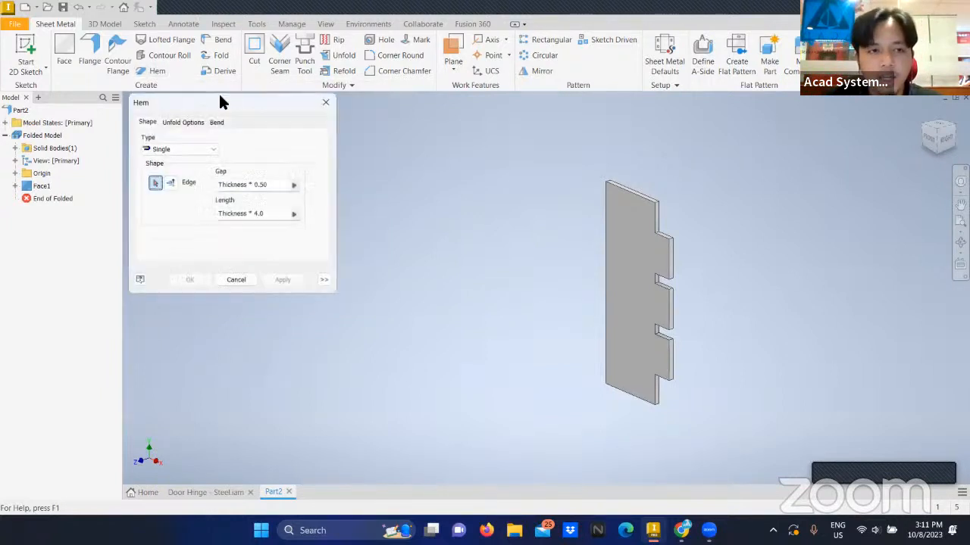
{"action": "left_click", "coordinate": [165, 149]}
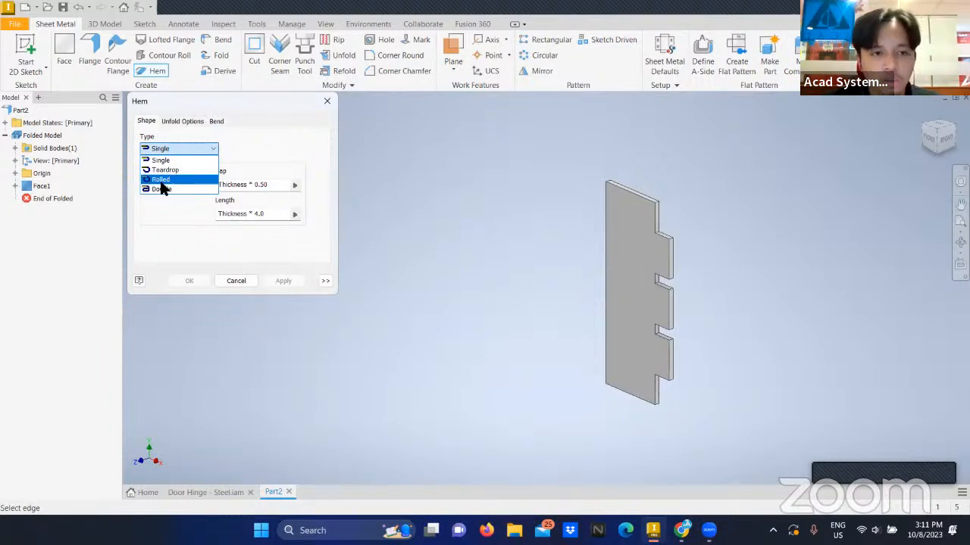
{"action": "left_click", "coordinate": [159, 180]}
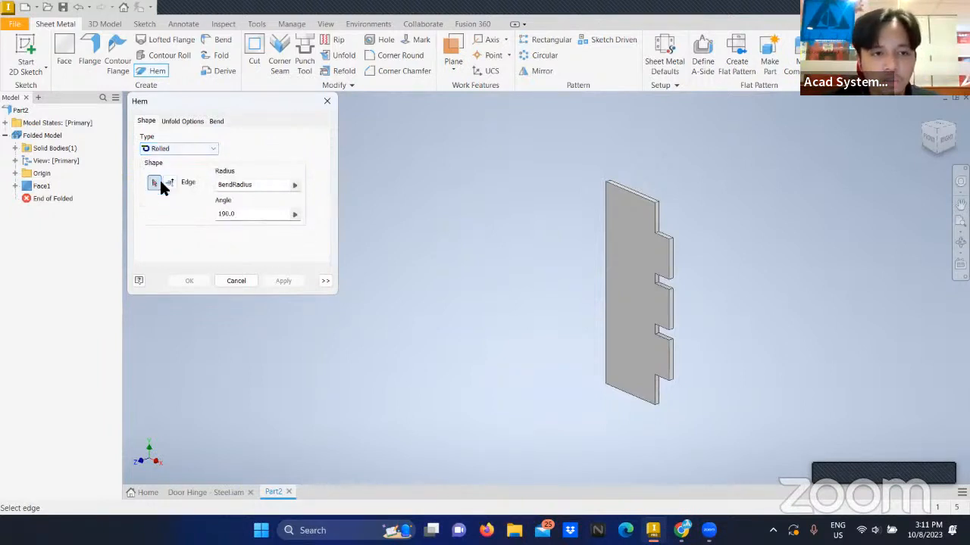
{"action": "left_click", "coordinate": [238, 213]}
{"action": "type", "text": "270"}
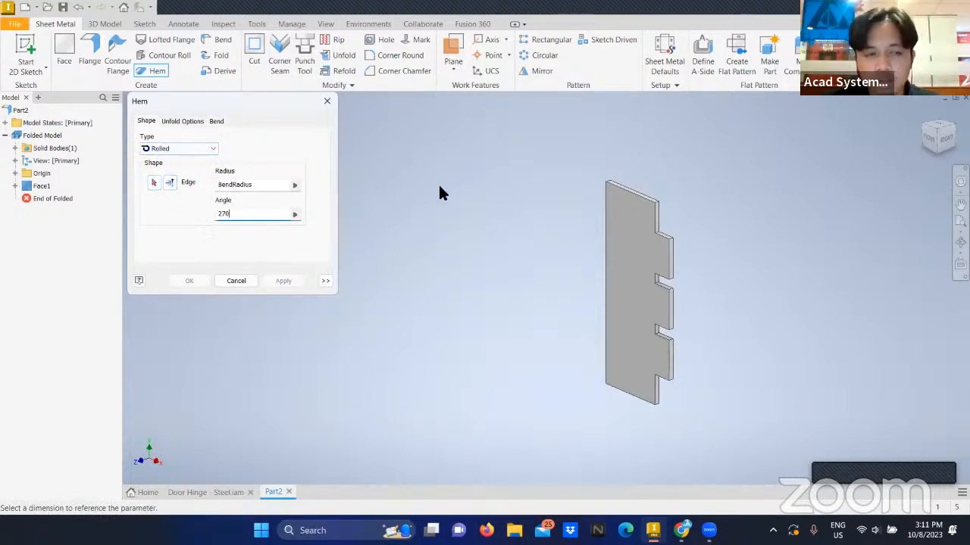
{"action": "left_click", "coordinate": [153, 183]}
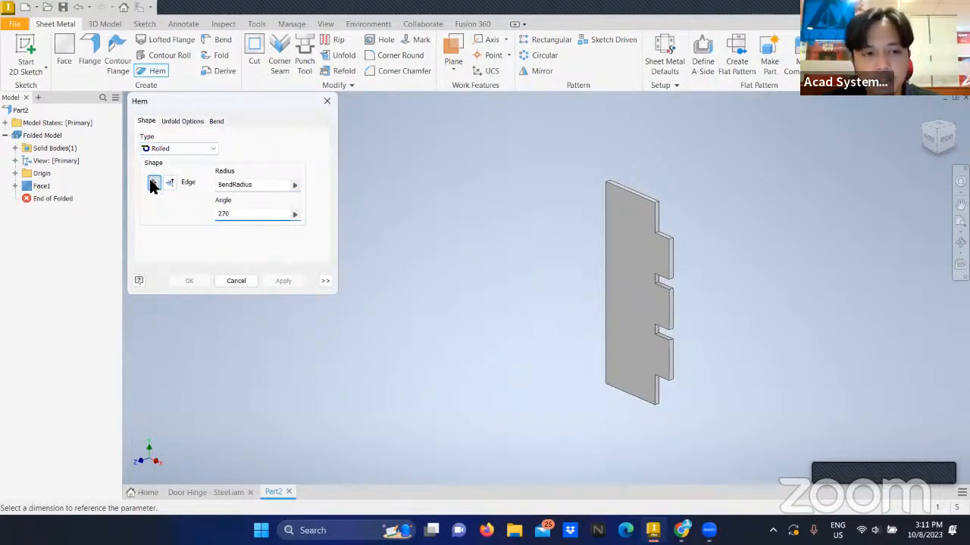
{"action": "left_click", "coordinate": [668, 254]}
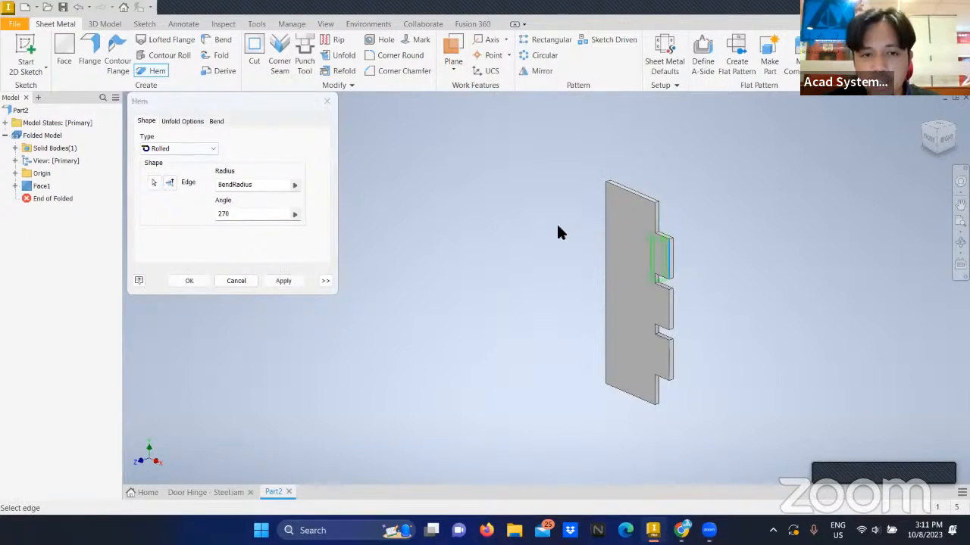
{"action": "left_click", "coordinate": [292, 280]}
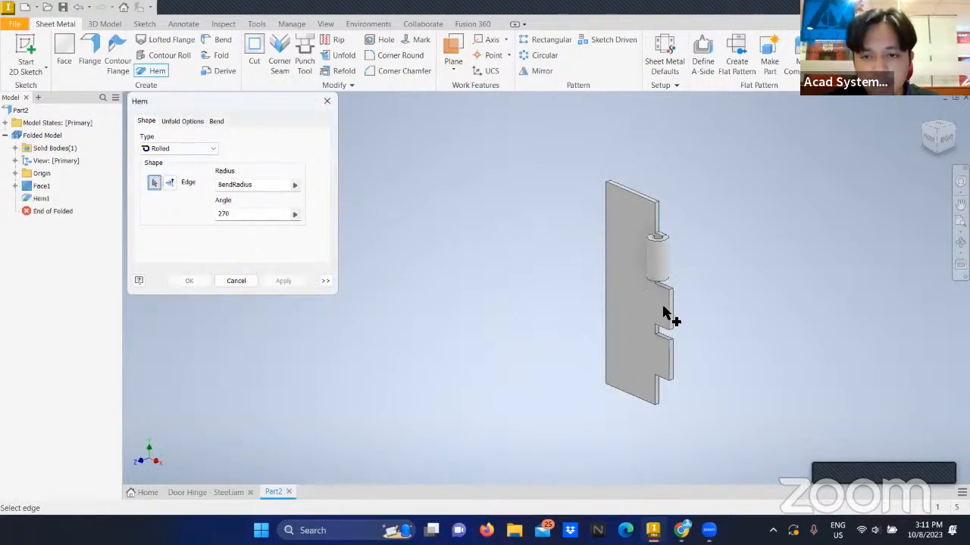
Add the same 270-degree rolled hem to the edges of the middle and lower tabs.
{"action": "left_click", "coordinate": [668, 314]}
{"action": "left_click", "coordinate": [291, 281]}
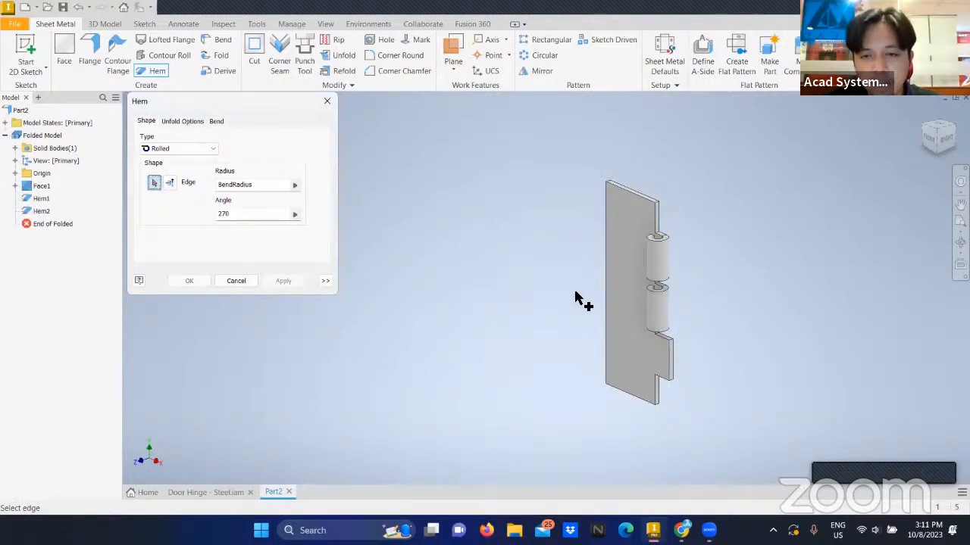
{"action": "left_click", "coordinate": [665, 358]}
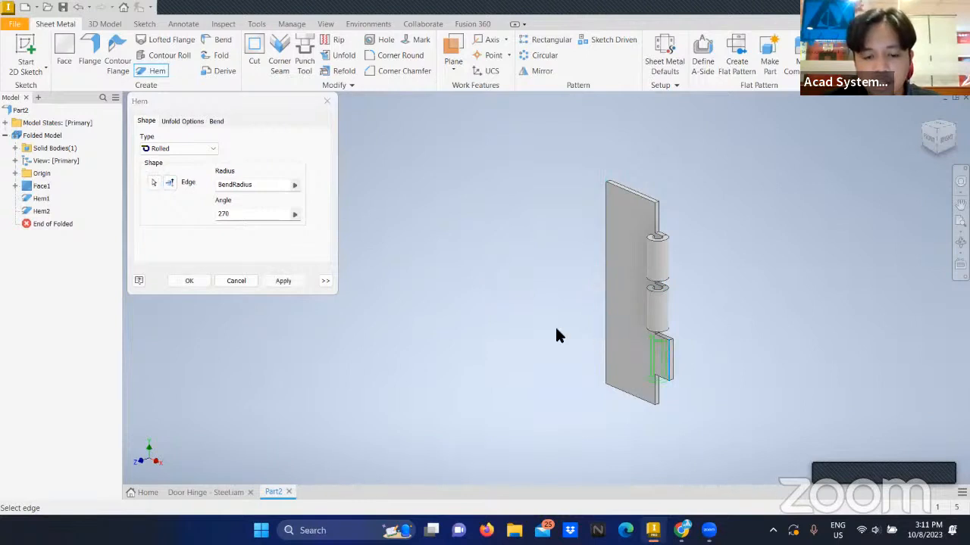
{"action": "left_click", "coordinate": [283, 280]}
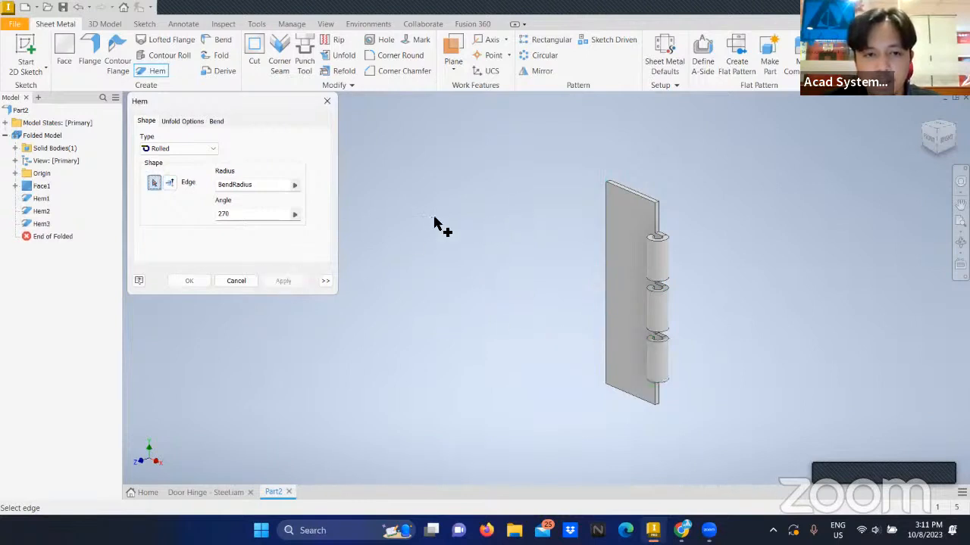
{"action": "left_click", "coordinate": [326, 101]}
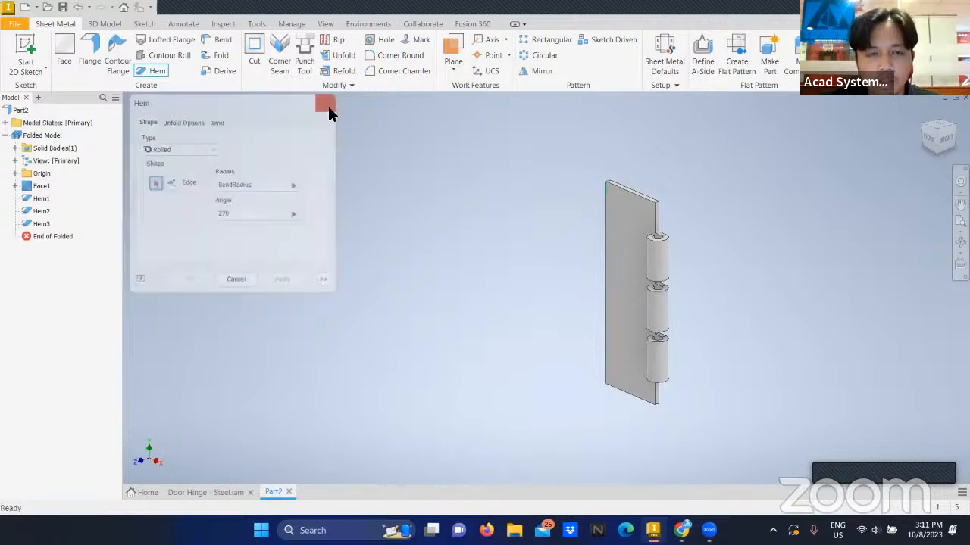
Check the hole layout in the door hinge assembly and start a 2D sketch on the front face of Part2's plate.
{"action": "left_click", "coordinate": [197, 491]}
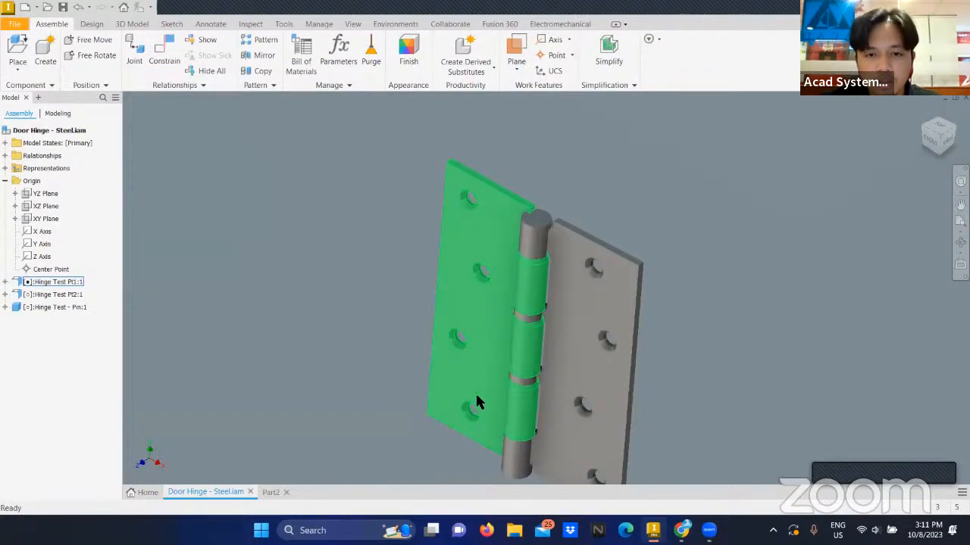
{"action": "left_click", "coordinate": [268, 492]}
{"action": "left_click", "coordinate": [619, 235]}
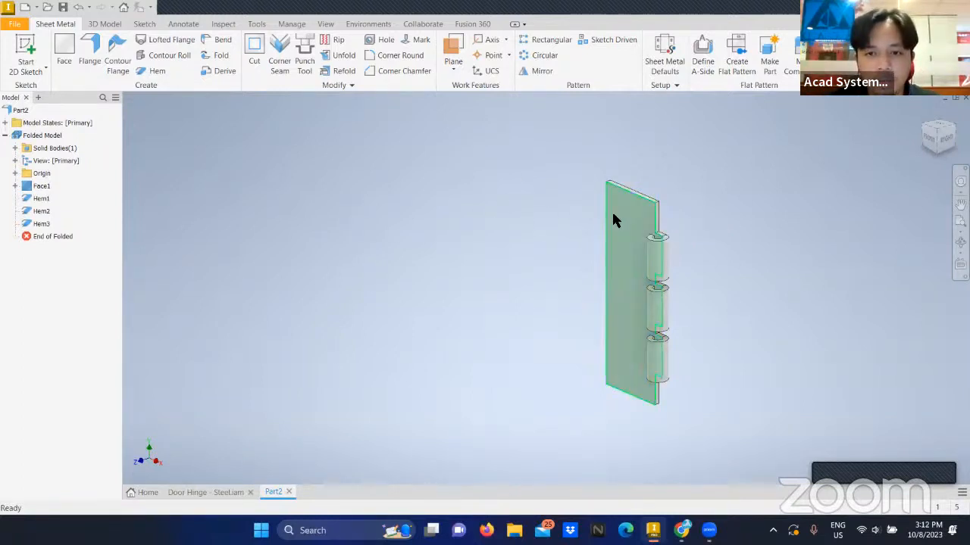
{"action": "left_click", "coordinate": [621, 239]}
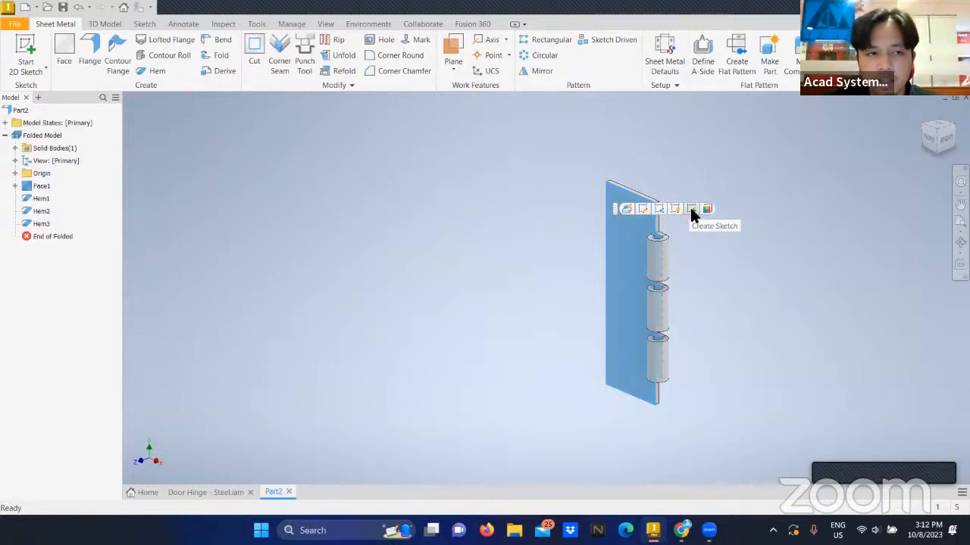
{"action": "left_click", "coordinate": [30, 53]}
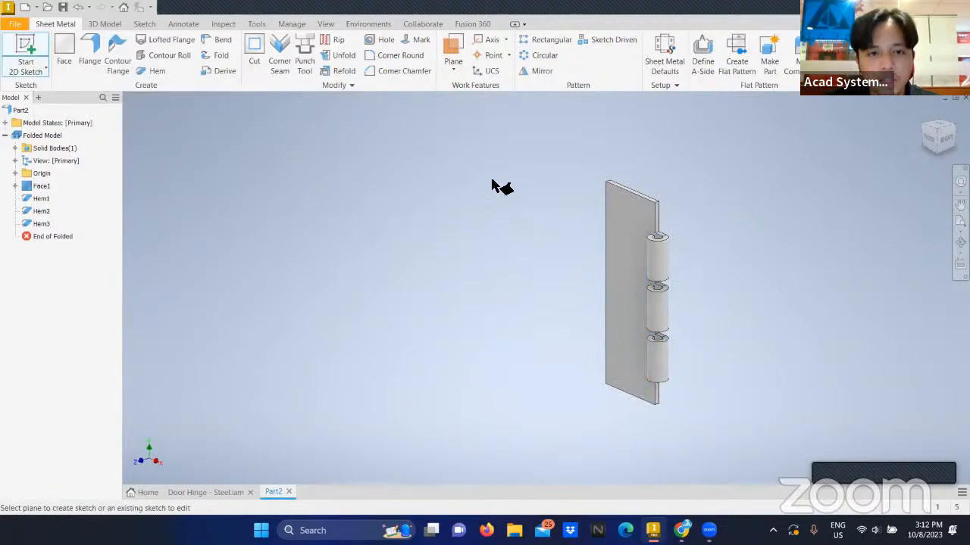
{"action": "left_click", "coordinate": [615, 216]}
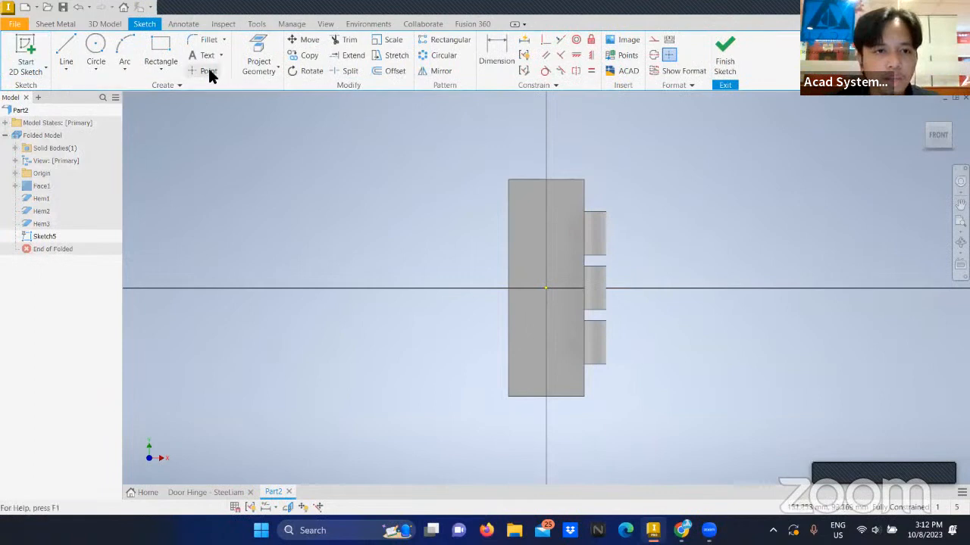
Place four sketch points in a staggered zigzag down the plate's front face as hole centers.
{"action": "left_click", "coordinate": [207, 70]}
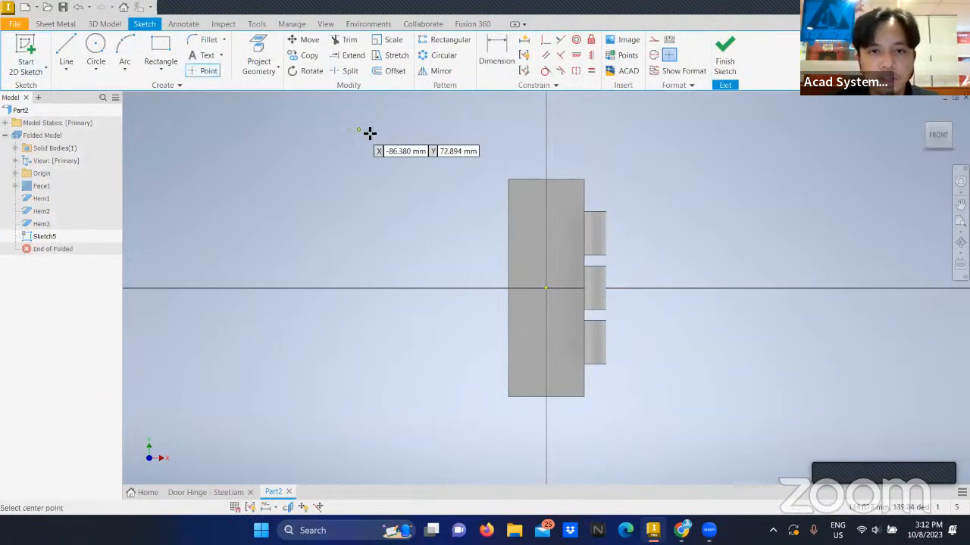
{"action": "left_click", "coordinate": [524, 200]}
{"action": "left_click", "coordinate": [550, 235]}
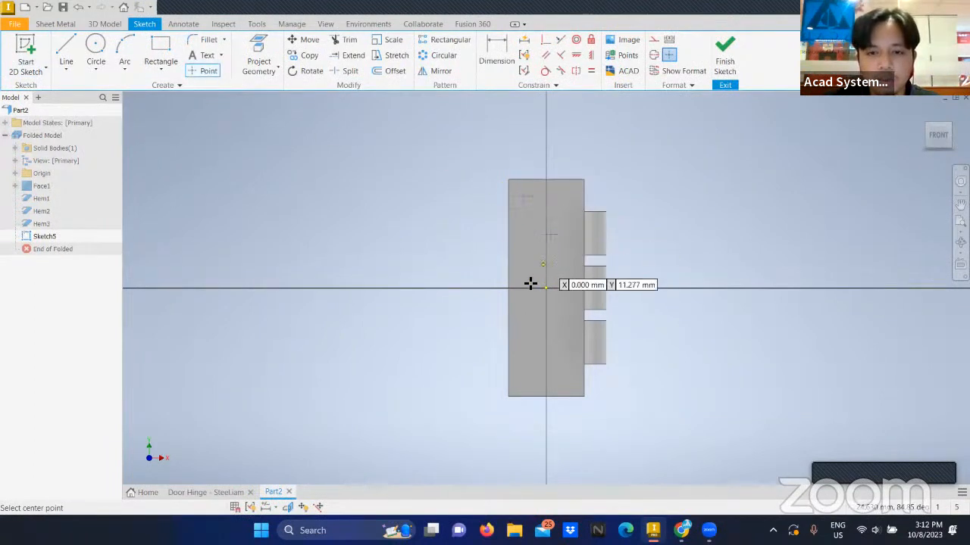
{"action": "left_click", "coordinate": [524, 306]}
{"action": "left_click", "coordinate": [560, 353]}
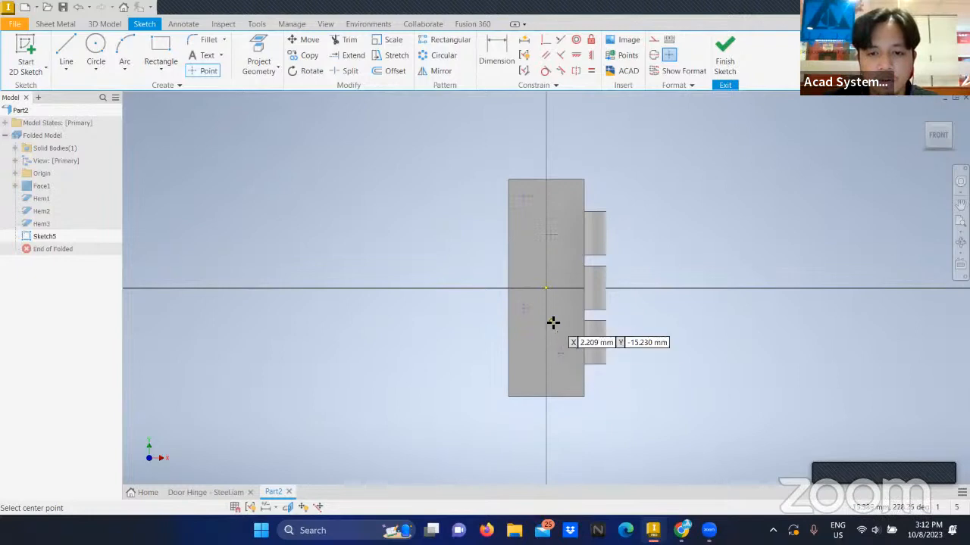
{"action": "key", "text": "Escape"}
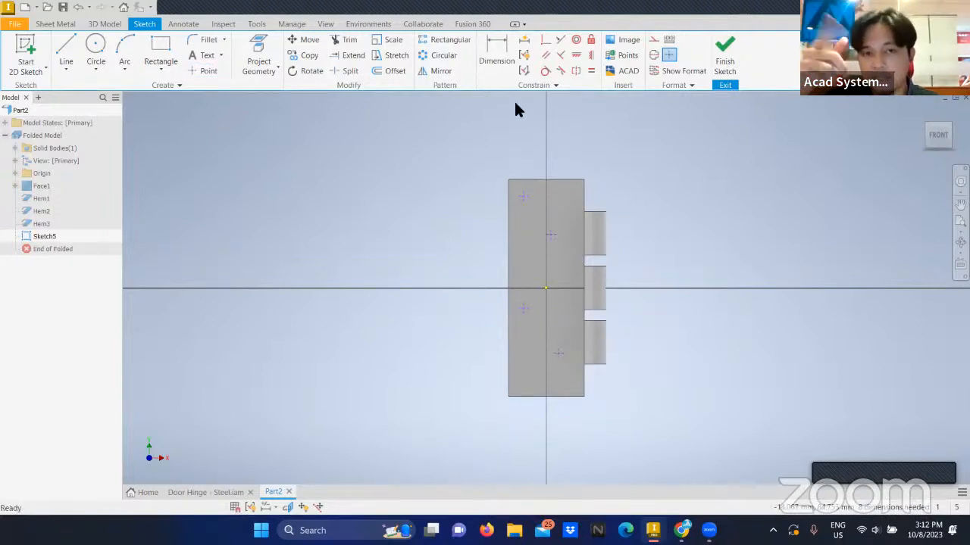
Dimension the uppermost sketch point 10 mm from the plate's long edge opposite the knuckles and 10 mm from its top edge.
{"action": "left_click", "coordinate": [495, 59]}
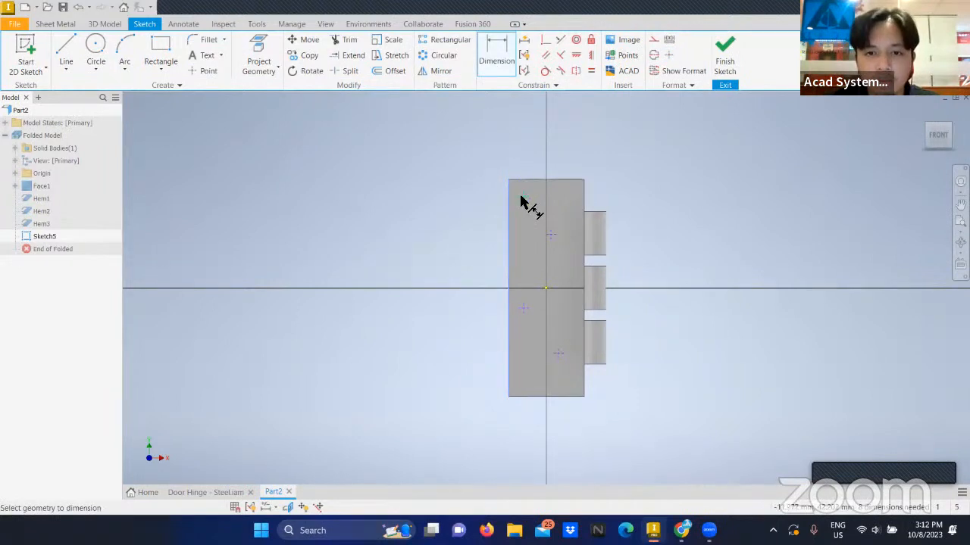
{"action": "left_click", "coordinate": [508, 219]}
{"action": "left_click", "coordinate": [488, 219]}
{"action": "type", "text": "10"}
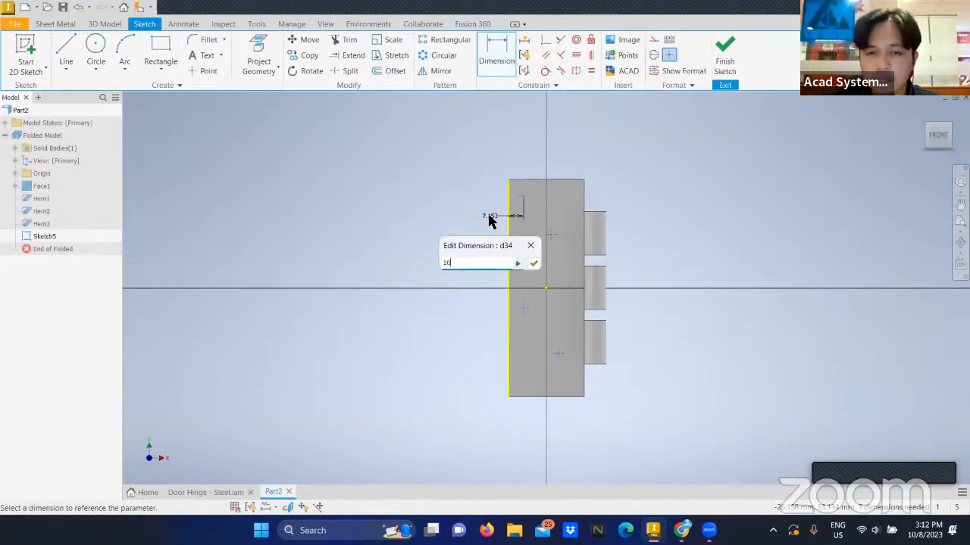
{"action": "key", "text": "Return"}
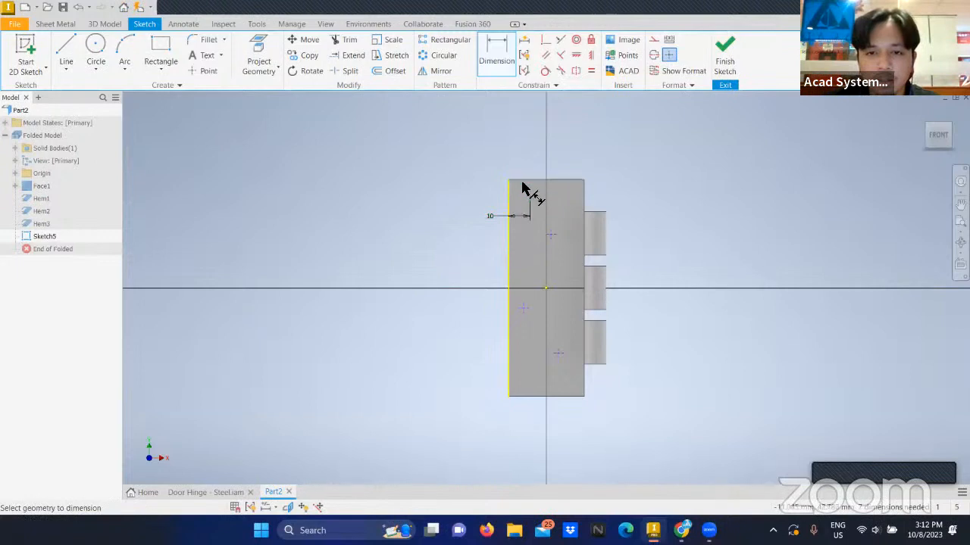
{"action": "left_click", "coordinate": [497, 191]}
{"action": "left_click", "coordinate": [494, 206]}
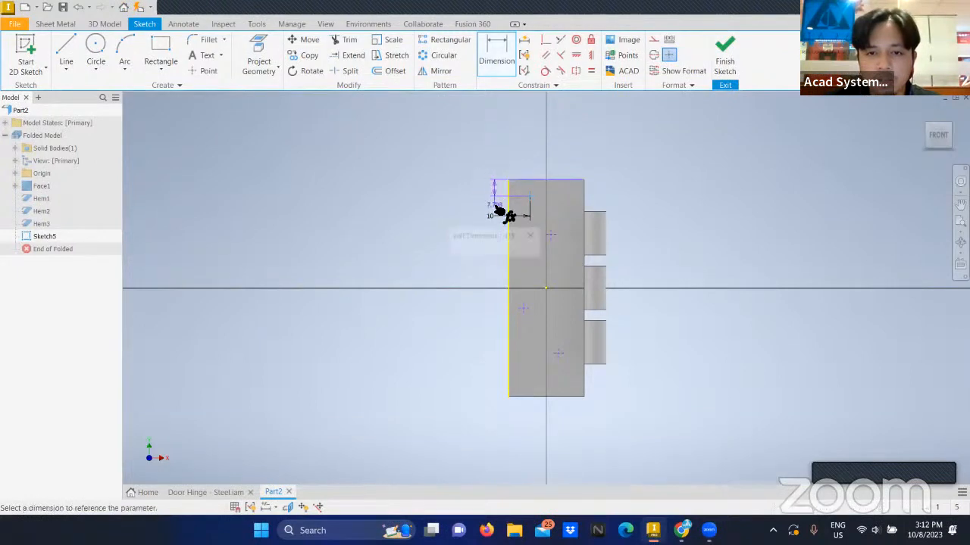
{"action": "key", "text": "Return"}
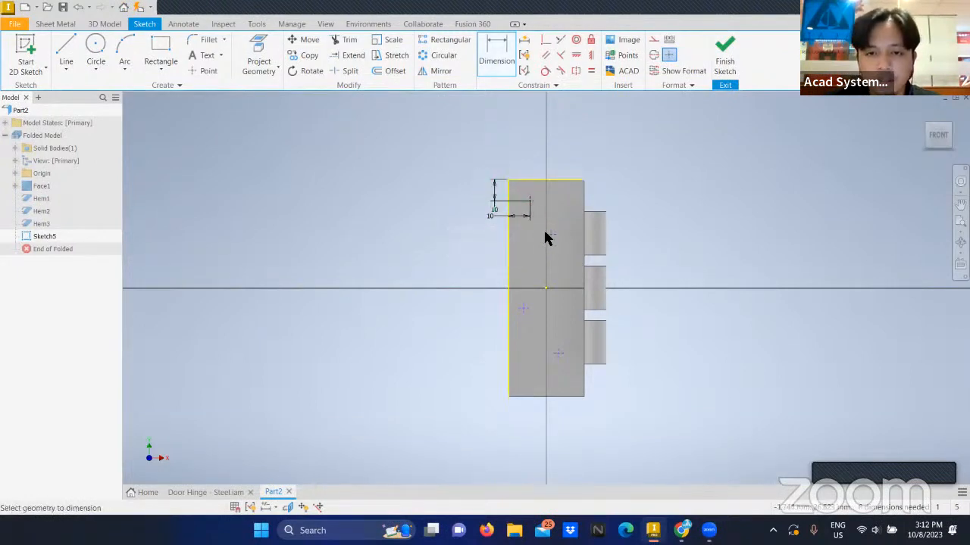
Dimension the second sketch point from the top 17.5 mm from the plate's long outer edge and 35 mm below its top edge.
{"action": "left_click", "coordinate": [519, 181]}
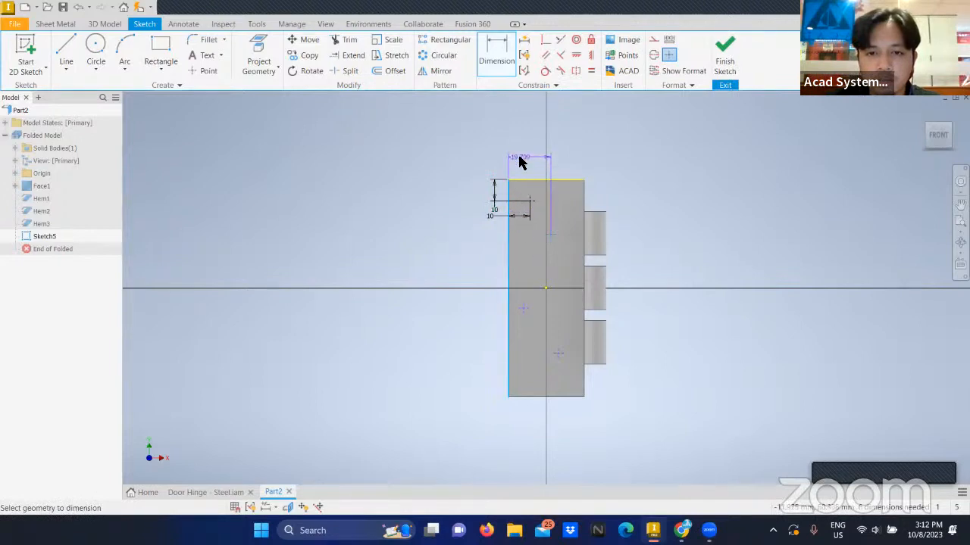
{"action": "left_click", "coordinate": [530, 158]}
{"action": "type", "text": "17.5"}
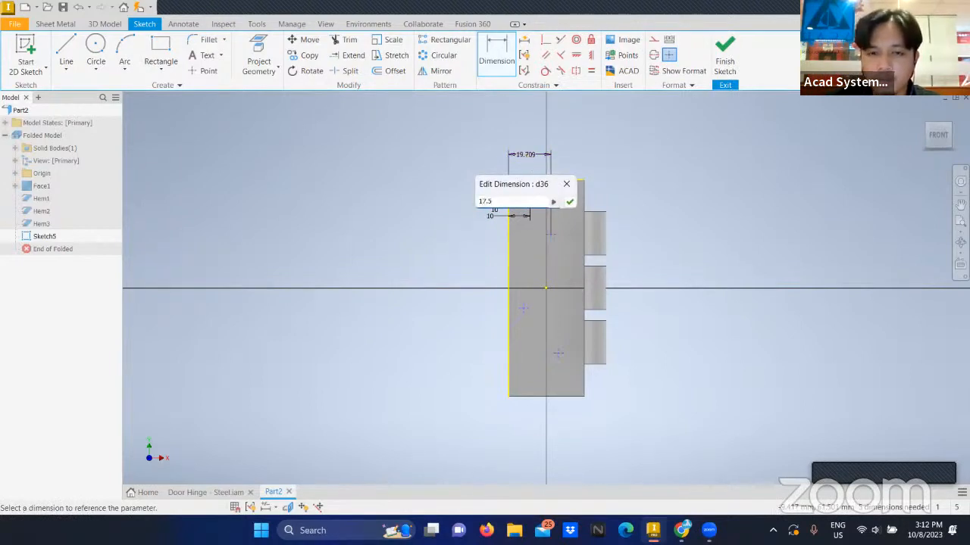
{"action": "key", "text": "Return"}
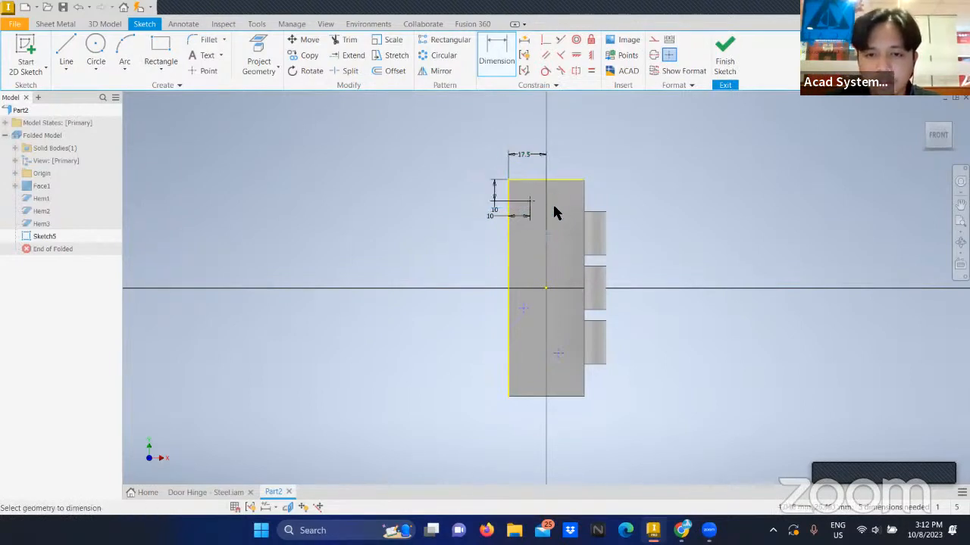
{"action": "left_click", "coordinate": [559, 182]}
{"action": "left_click", "coordinate": [641, 219]}
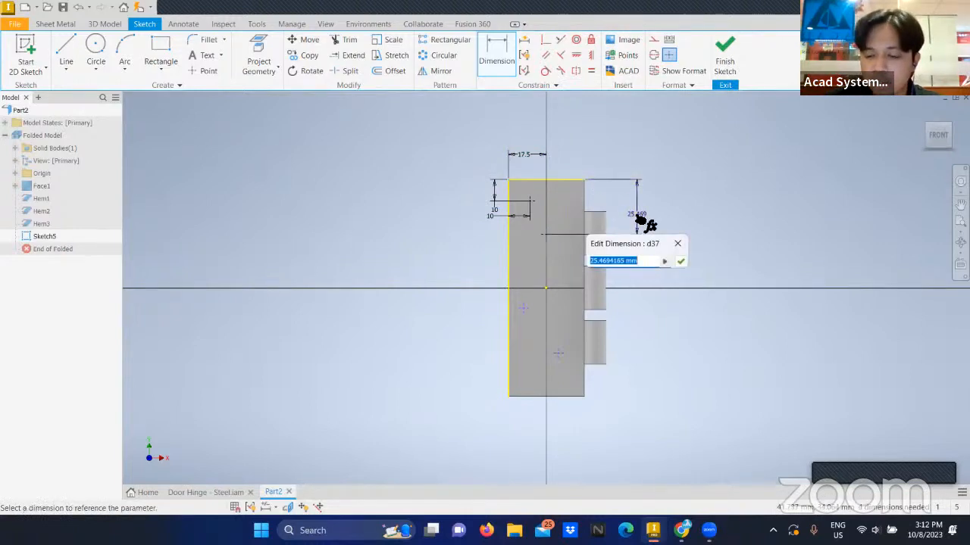
{"action": "type", "text": "35"}
{"action": "key", "text": "Return"}
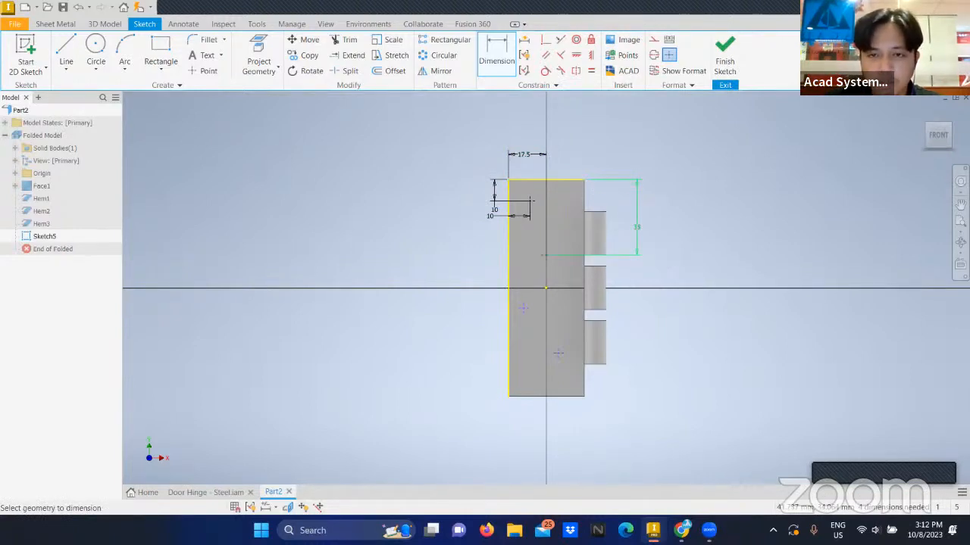
Dimension the third sketch point 10 mm from the plate's long outer edge and 35 mm above its bottom edge.
{"action": "left_click", "coordinate": [509, 314]}
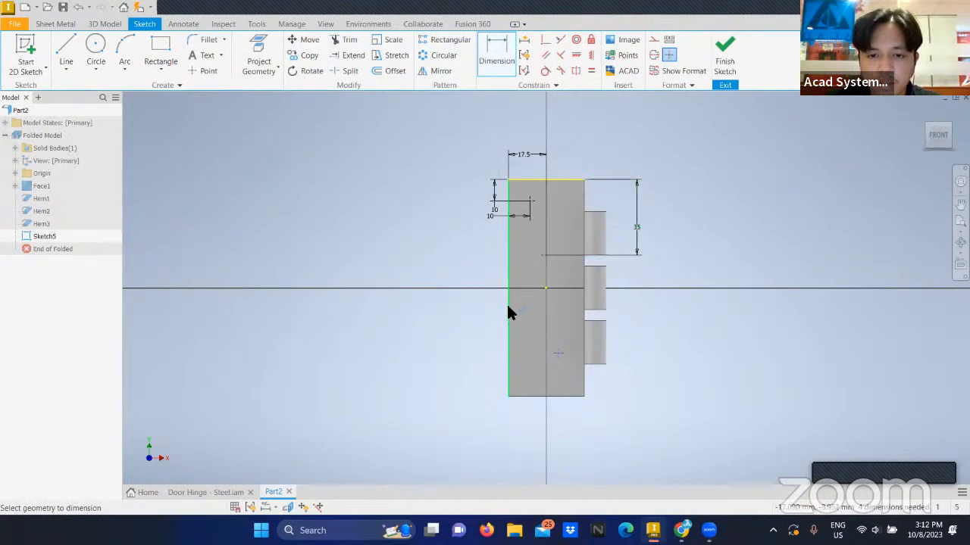
{"action": "left_click", "coordinate": [486, 320]}
{"action": "type", "text": "10"}
{"action": "key", "text": "Return"}
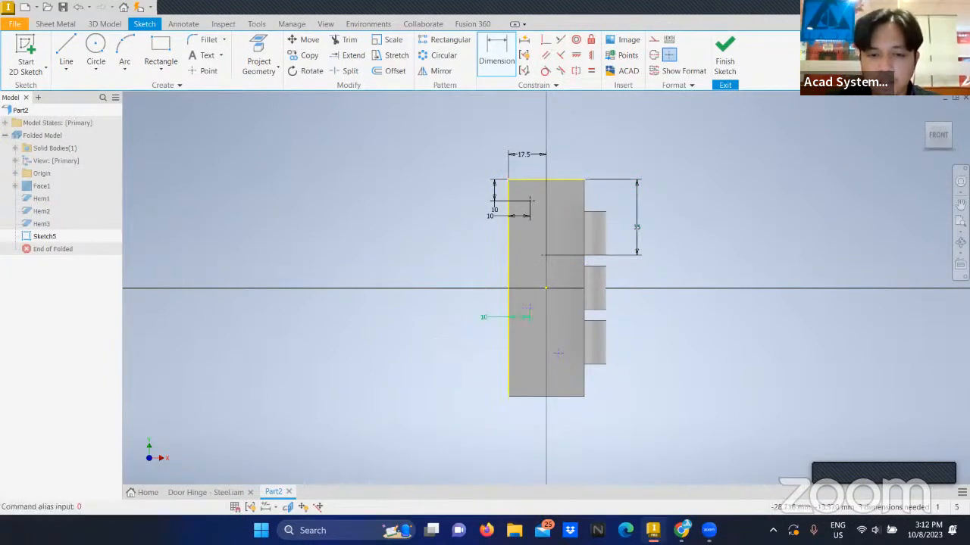
{"action": "left_click", "coordinate": [524, 395]}
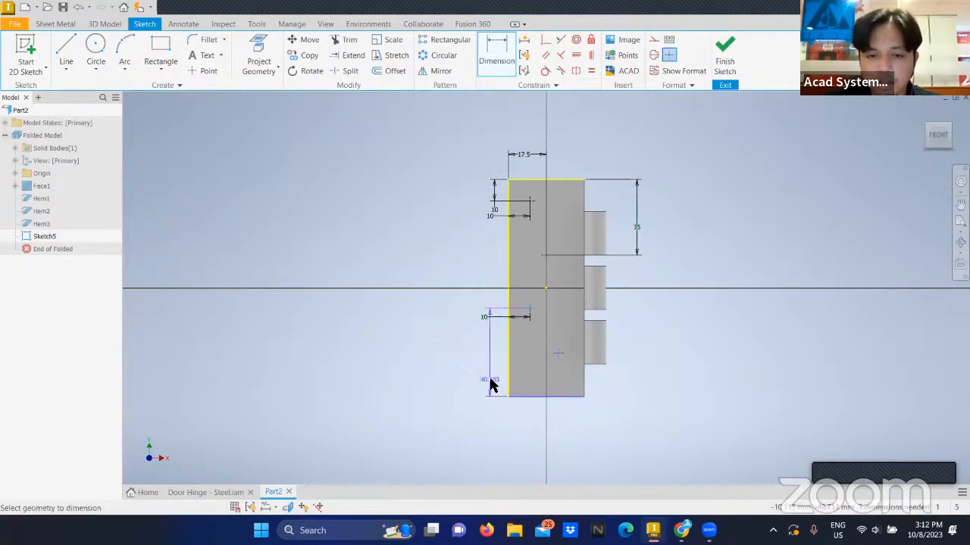
{"action": "left_click", "coordinate": [474, 370]}
{"action": "type", "text": "35"}
{"action": "key", "text": "Return"}
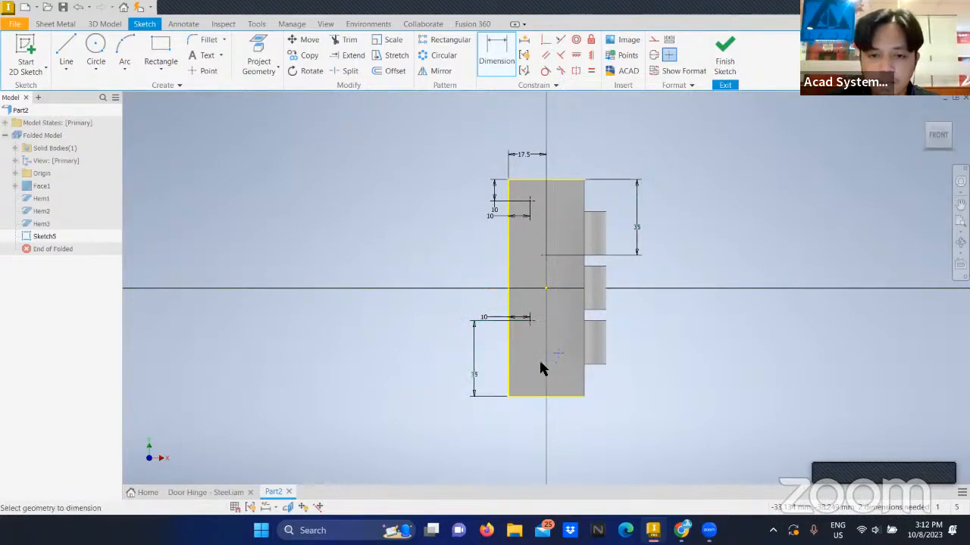
Locate the lowest sketch point 17.5 mm from the plate's long outer edge and 10 mm above its bottom edge, and finish the sketch.
{"action": "left_click", "coordinate": [510, 360]}
{"action": "left_click", "coordinate": [558, 352]}
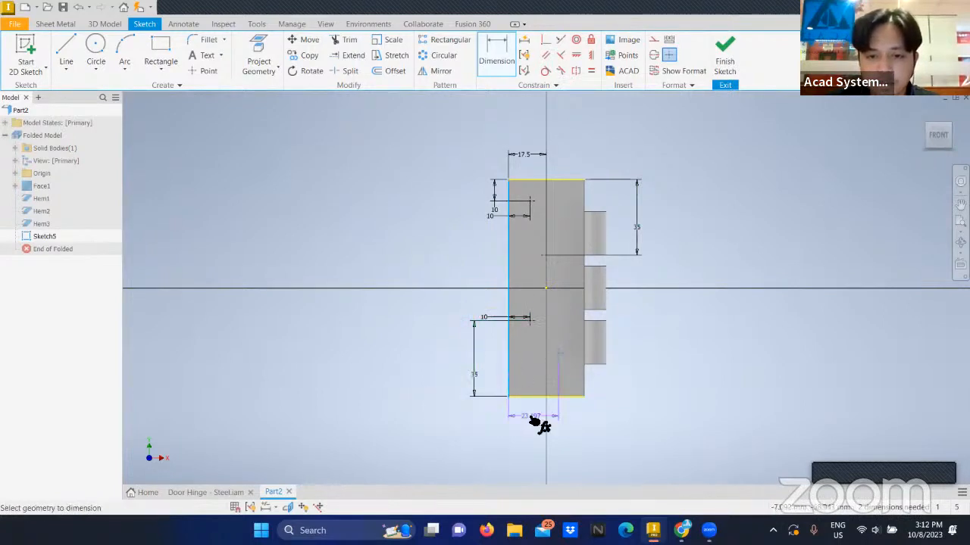
{"action": "left_click", "coordinate": [537, 422]}
{"action": "type", "text": "17.5"}
{"action": "key", "text": "Return"}
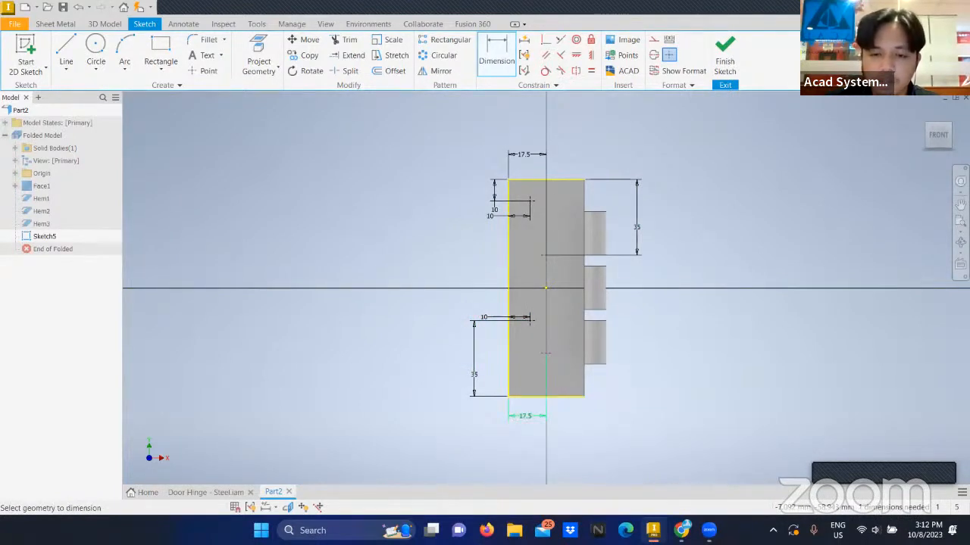
{"action": "left_click", "coordinate": [543, 352]}
{"action": "left_click", "coordinate": [556, 395]}
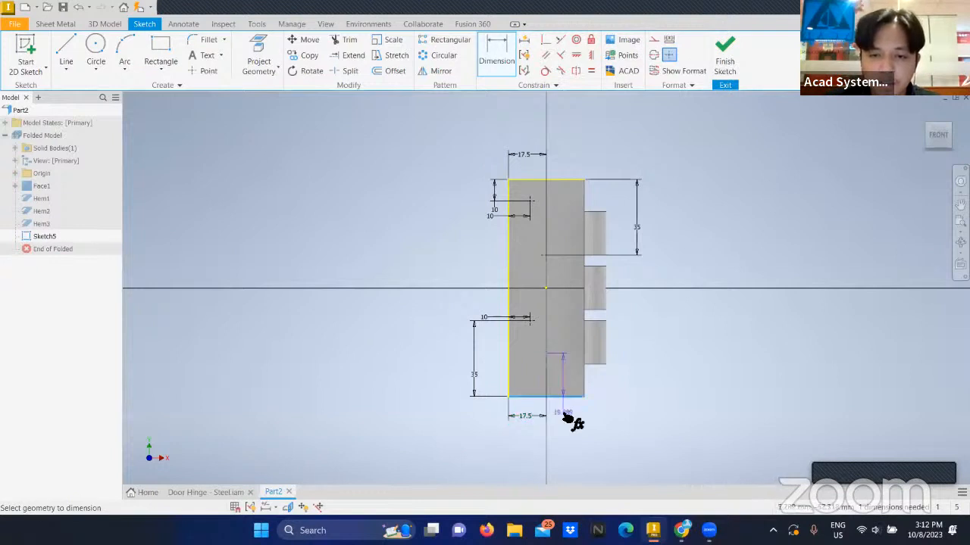
{"action": "left_click", "coordinate": [565, 417]}
{"action": "type", "text": "10"}
{"action": "key", "text": "Return"}
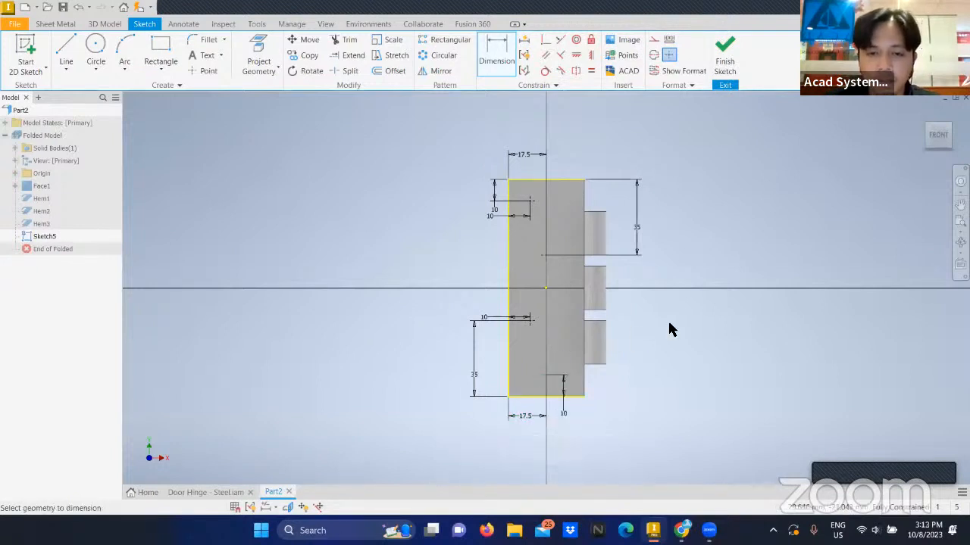
{"action": "scroll", "coordinate": [534, 219], "scroll_direction": "up", "scroll_amount": 3}
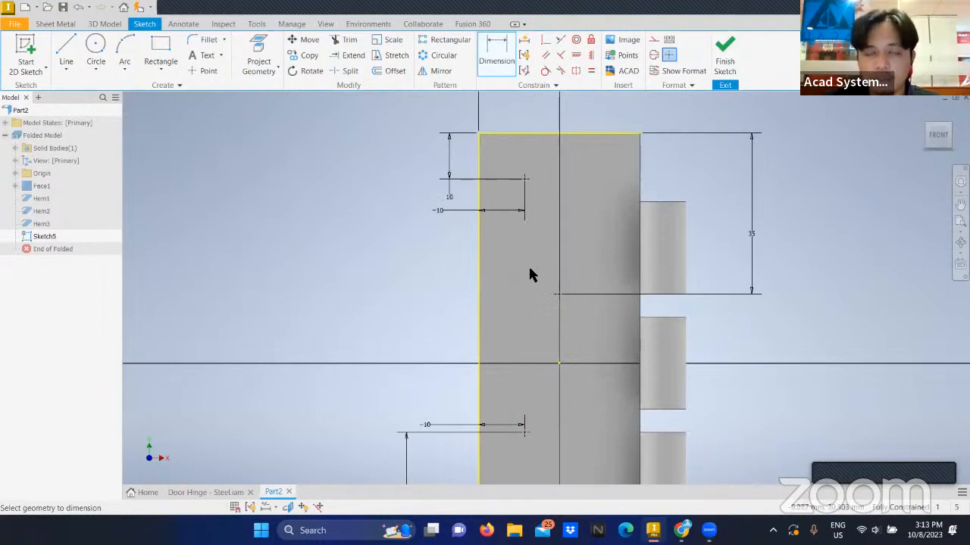
{"action": "scroll", "coordinate": [535, 274], "scroll_direction": "down", "scroll_amount": 3}
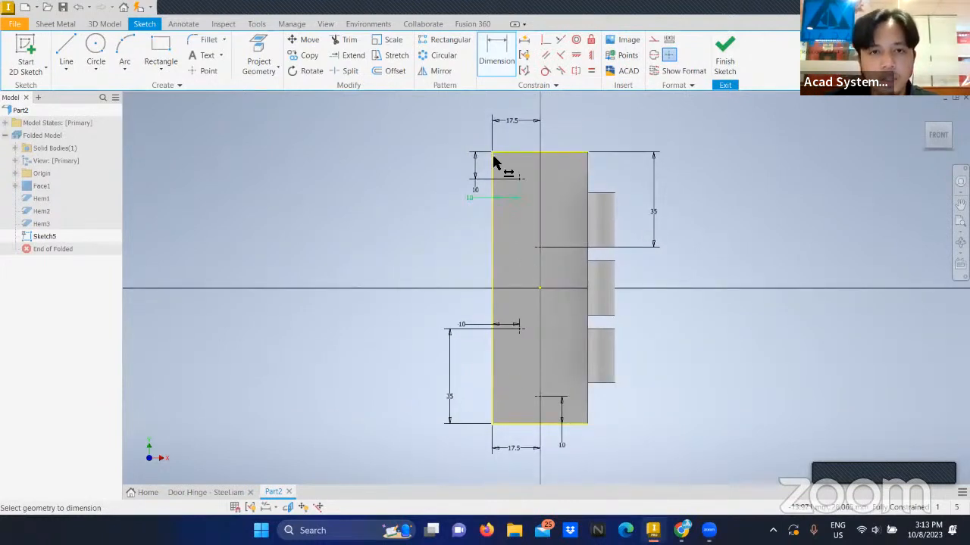
{"action": "left_click", "coordinate": [725, 72]}
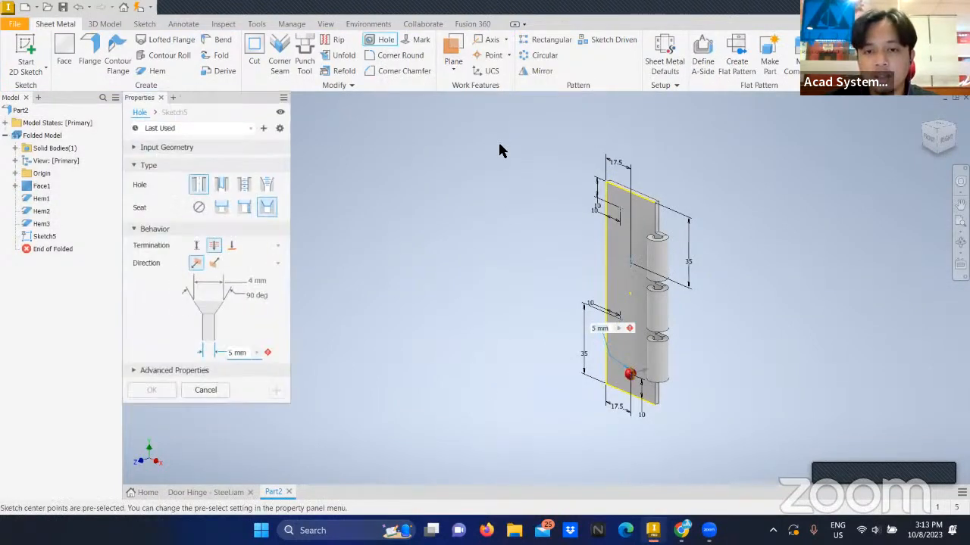
Cut 5 mm through-all holes with 7.5 mm, 90-degree countersinks at the four sketch points on the plate.
{"action": "scroll", "coordinate": [615, 377], "scroll_direction": "down", "scroll_amount": 3}
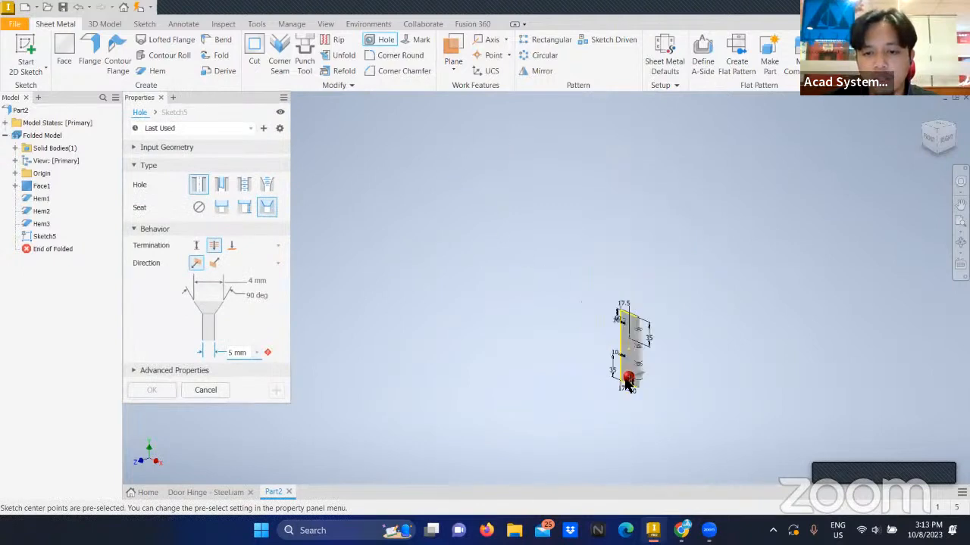
{"action": "scroll", "coordinate": [681, 386], "scroll_direction": "up", "scroll_amount": 6}
{"action": "scroll", "coordinate": [659, 371], "scroll_direction": "down", "scroll_amount": 4}
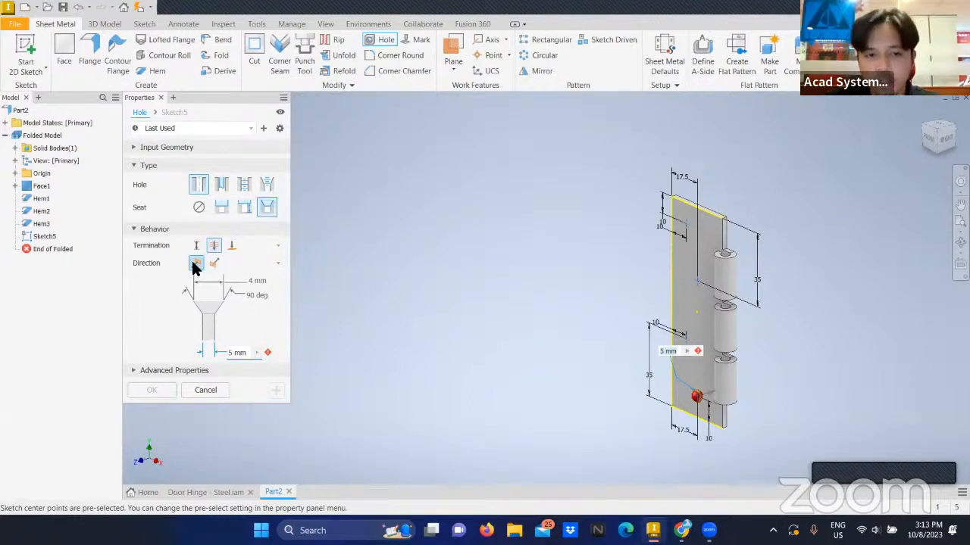
{"action": "middle_click_drag", "start_coordinate": [925, 460], "coordinate": [824, 408], "text": "shift"}
{"action": "middle_click_drag", "start_coordinate": [740, 413], "coordinate": [794, 414], "text": "shift"}
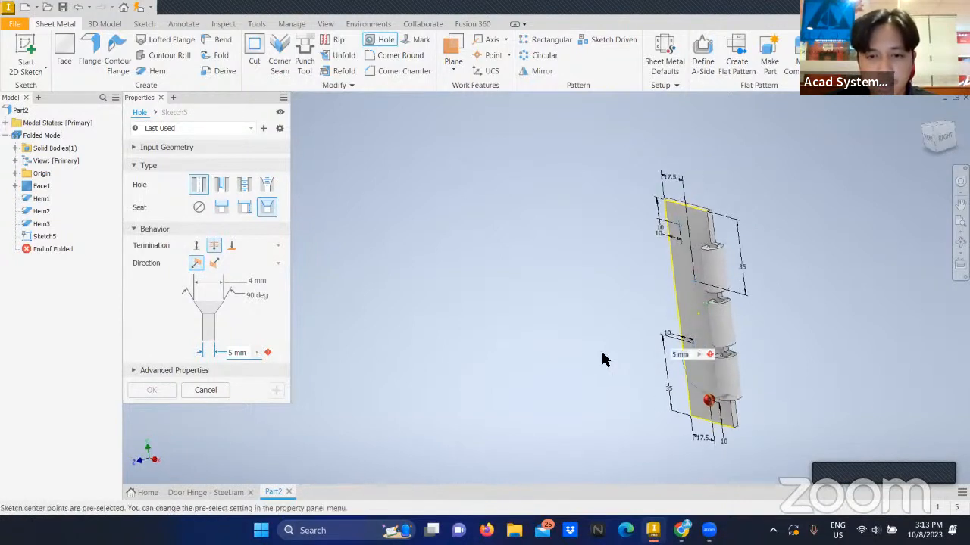
{"action": "left_click", "coordinate": [247, 281]}
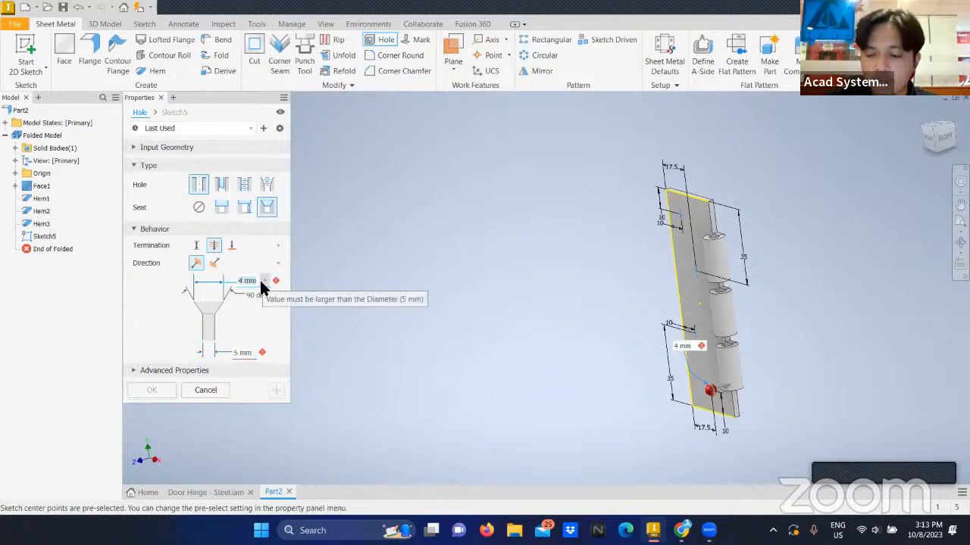
{"action": "type", "text": "7"}
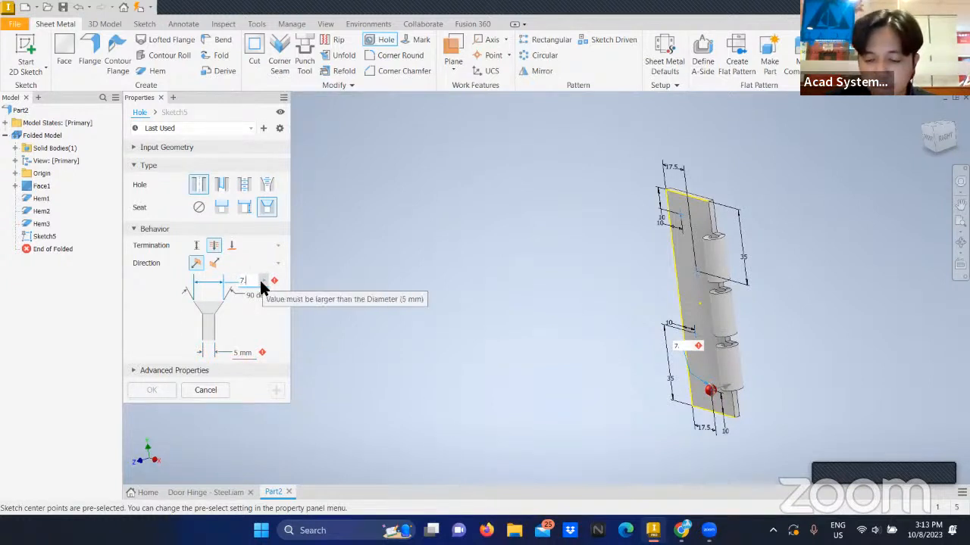
{"action": "type", "text": ".5"}
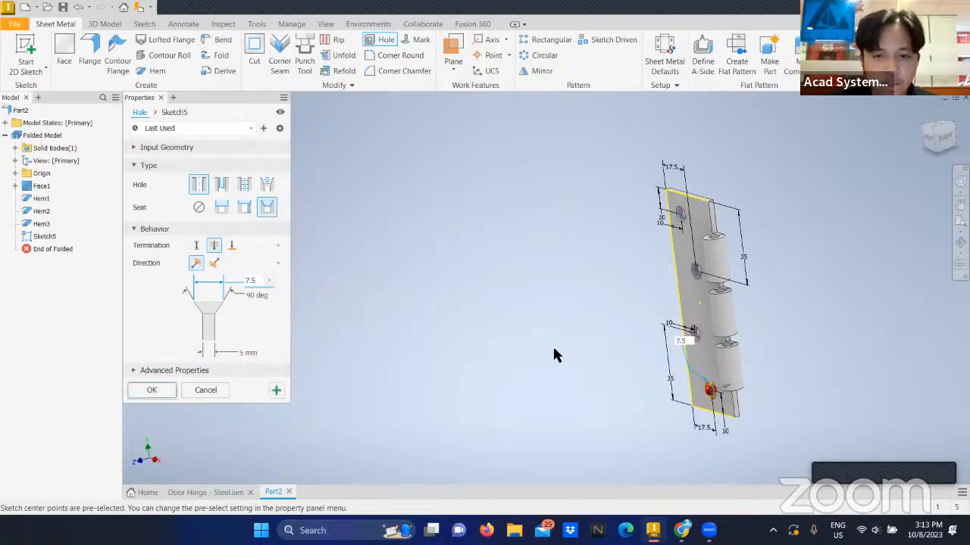
{"action": "middle_click_drag", "start_coordinate": [572, 357], "coordinate": [662, 362], "text": "shift"}
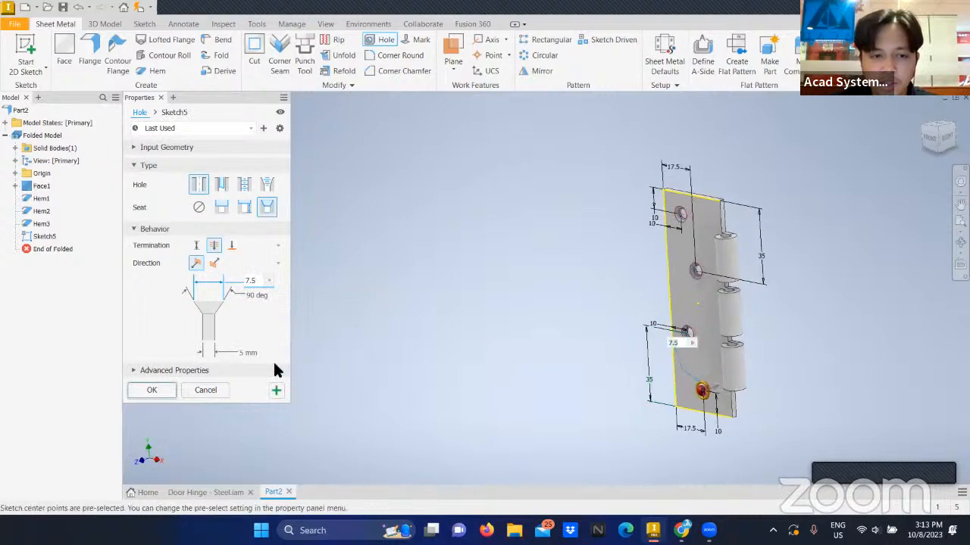
{"action": "left_click", "coordinate": [135, 390]}
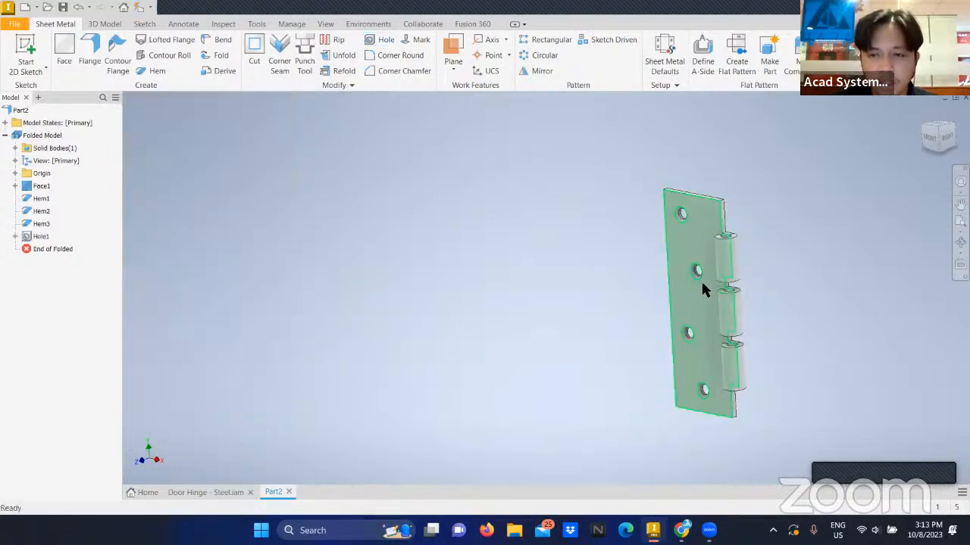
Apply the Copper - Satin appearance to the whole hinge leaf from the Inventor Material Library.
{"action": "scroll", "coordinate": [715, 282], "scroll_direction": "up", "scroll_amount": 5}
{"action": "scroll", "coordinate": [719, 284], "scroll_direction": "down", "scroll_amount": 8}
{"action": "scroll", "coordinate": [721, 288], "scroll_direction": "up", "scroll_amount": 4}
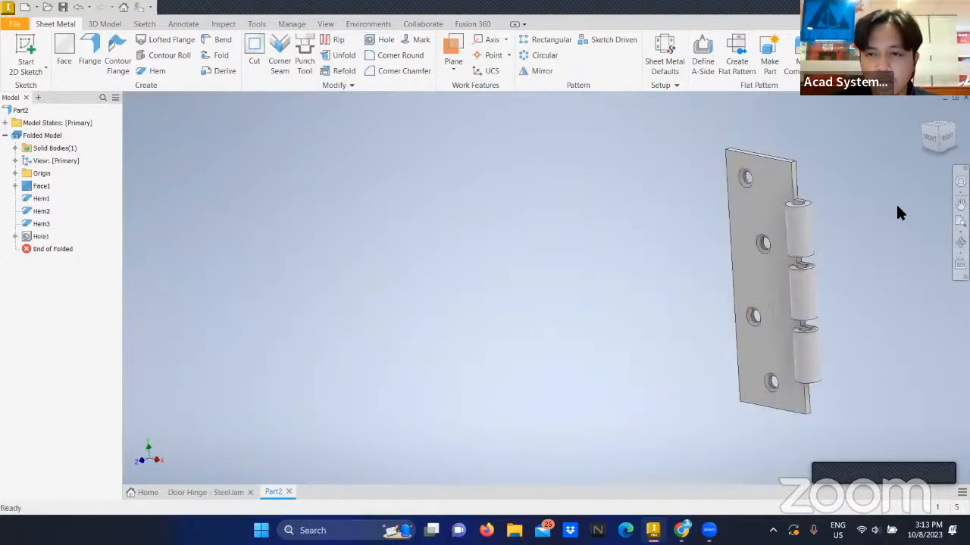
{"action": "left_click", "coordinate": [938, 133]}
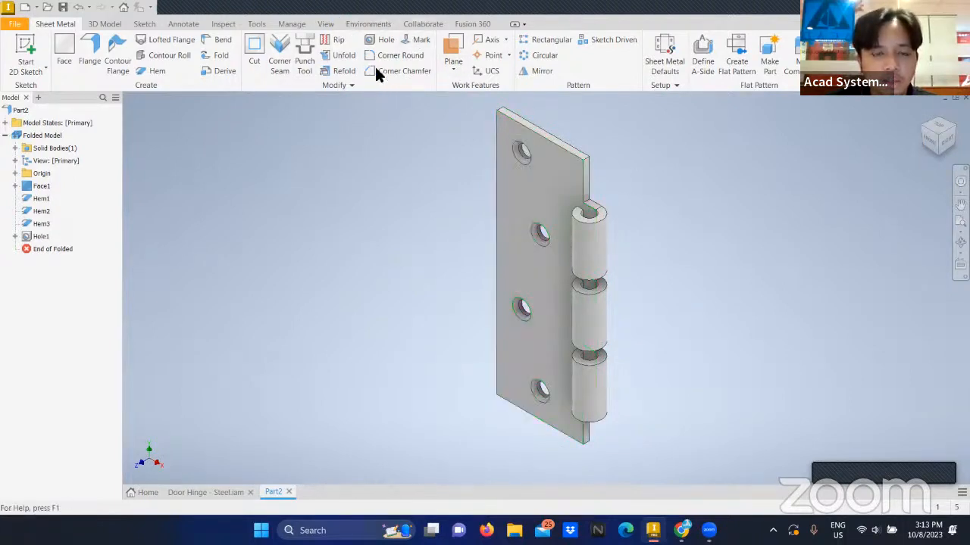
{"action": "left_click", "coordinate": [355, 8]}
{"action": "scroll", "coordinate": [395, 144], "scroll_direction": "up", "scroll_amount": 1}
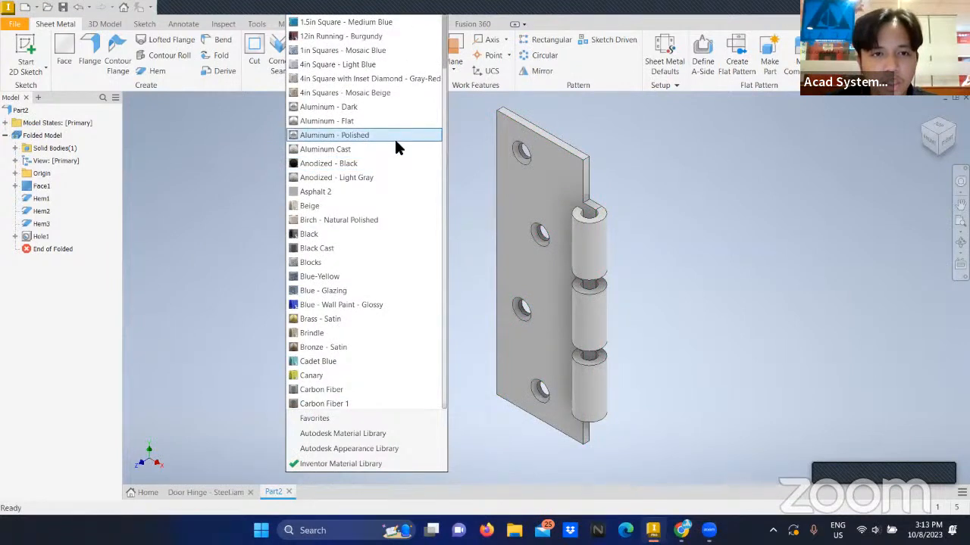
{"action": "scroll", "coordinate": [395, 141], "scroll_direction": "down", "scroll_amount": 11}
{"action": "scroll", "coordinate": [395, 134], "scroll_direction": "up", "scroll_amount": 2}
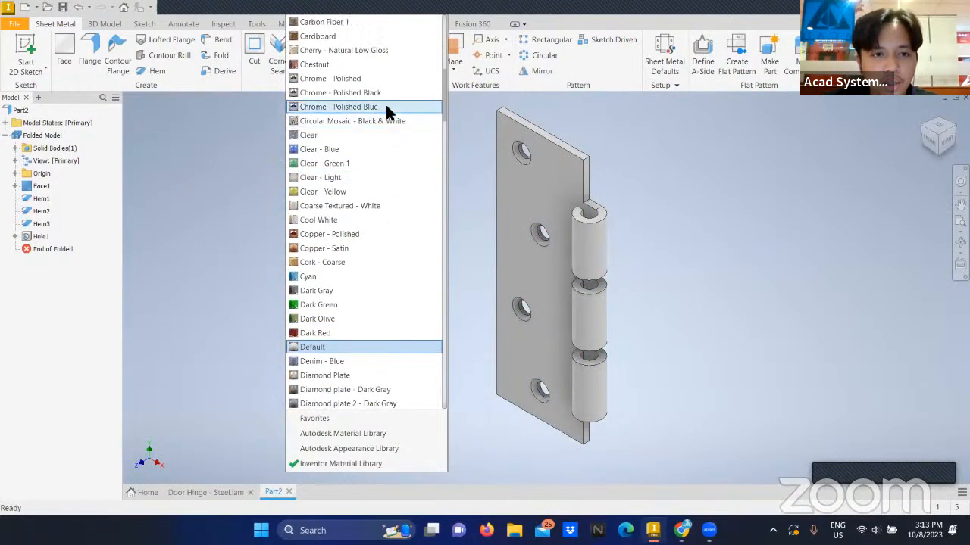
{"action": "scroll", "coordinate": [344, 231], "scroll_direction": "up", "scroll_amount": 1}
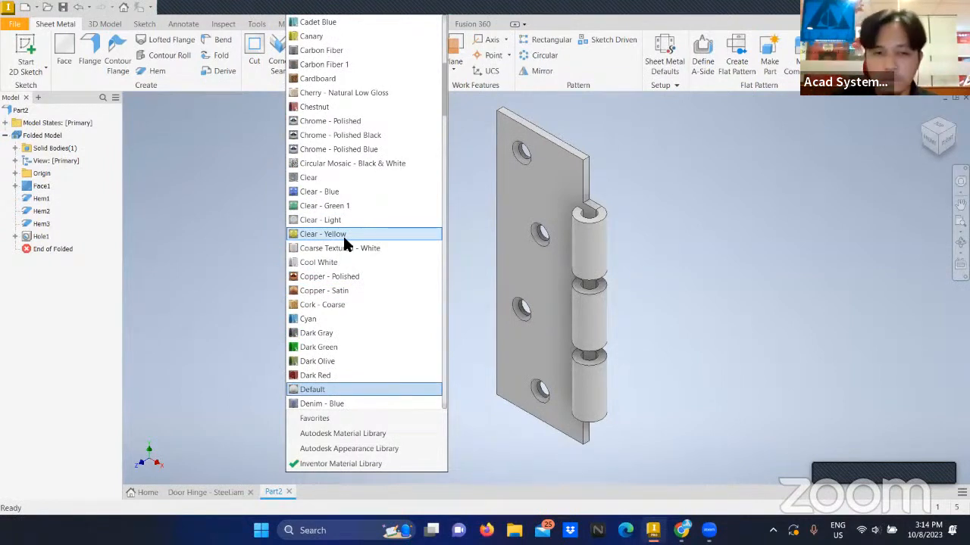
{"action": "left_click", "coordinate": [346, 290]}
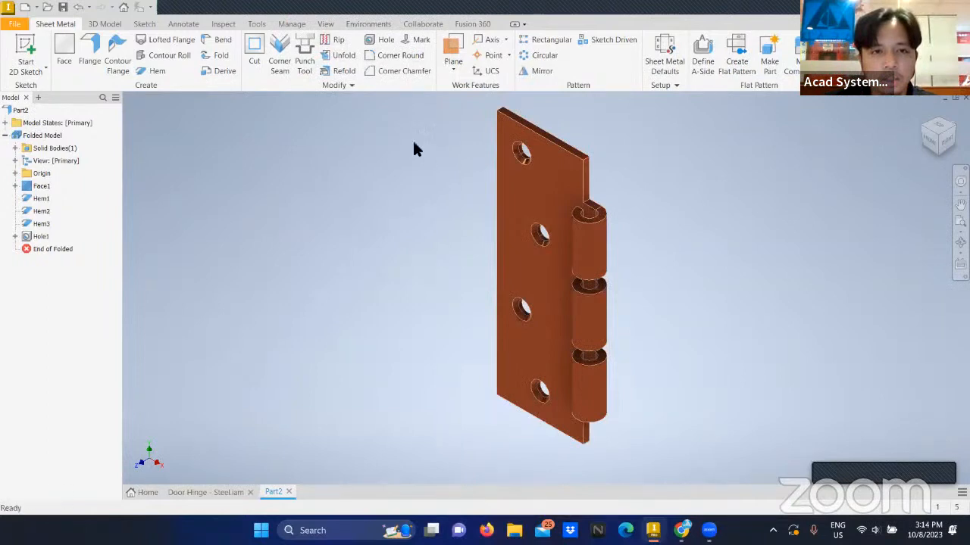
Preview the hinge leaf in the Realistic visual style and switch it back to Shaded with Edges.
{"action": "left_click", "coordinate": [325, 24]}
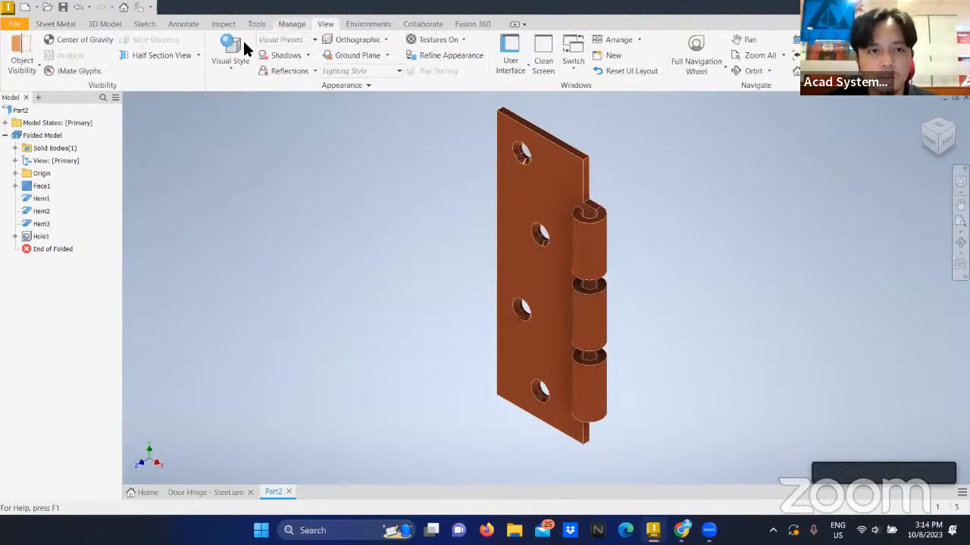
{"action": "left_click", "coordinate": [233, 59]}
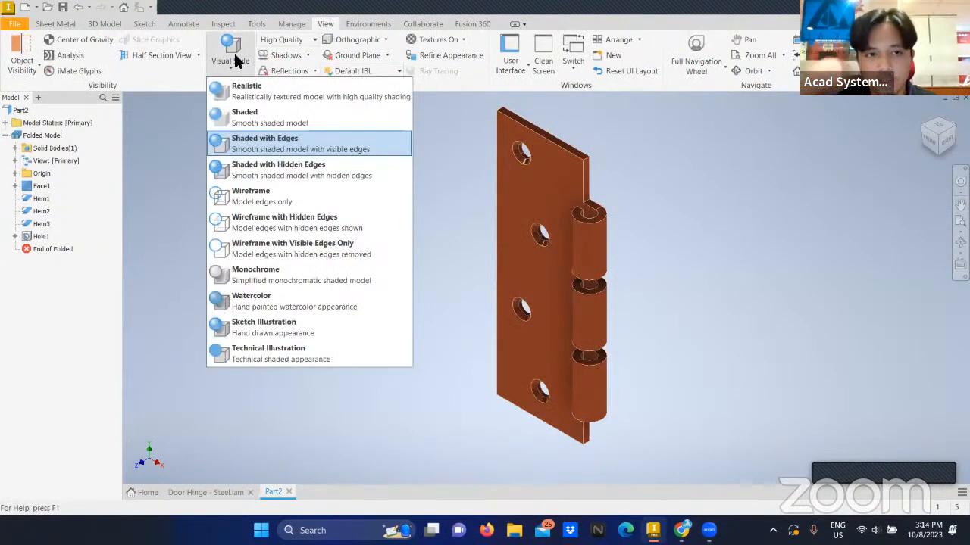
{"action": "left_click", "coordinate": [254, 87]}
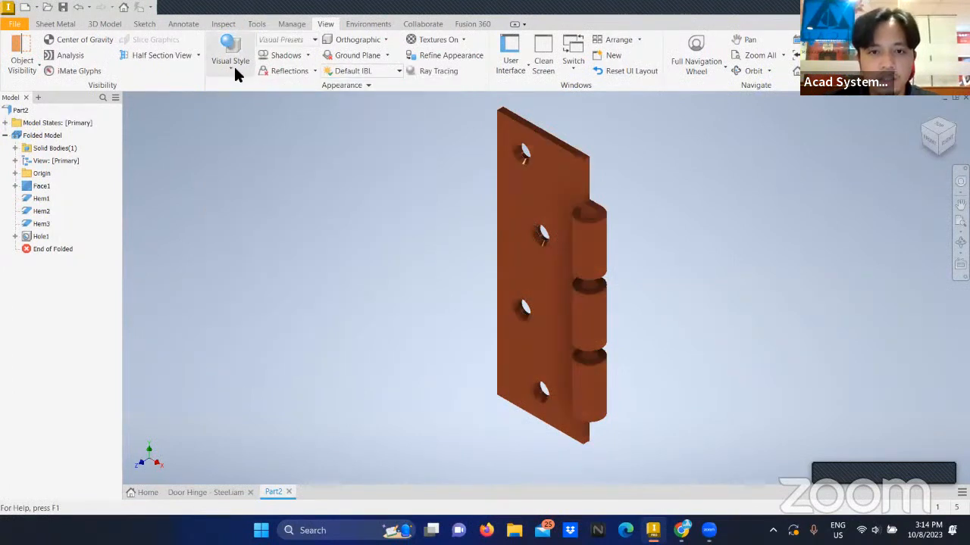
{"action": "left_click", "coordinate": [236, 70]}
{"action": "left_click", "coordinate": [237, 70]}
{"action": "left_click", "coordinate": [237, 70]}
{"action": "left_click", "coordinate": [250, 140]}
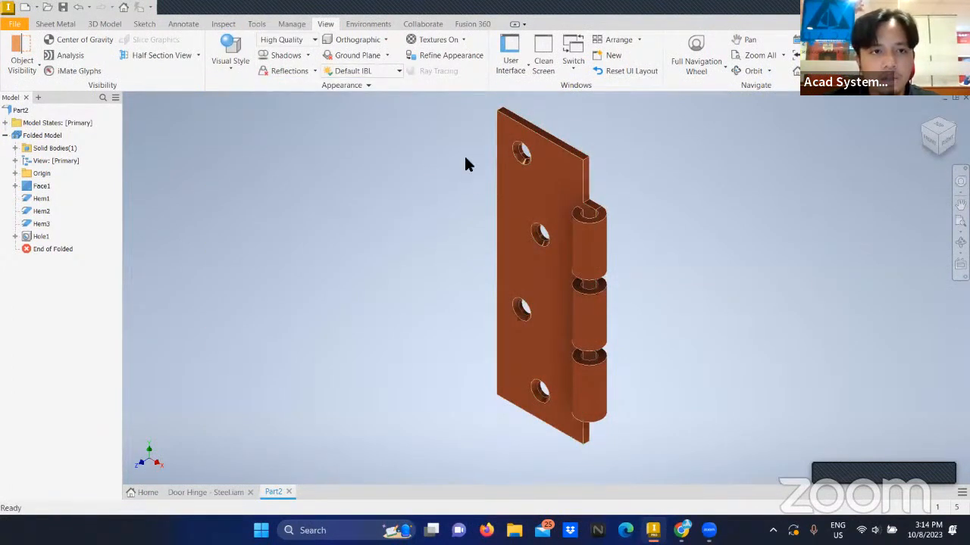
Save the part as Leaf 1 in the Door Hinge folder.
{"action": "left_click", "coordinate": [64, 8]}
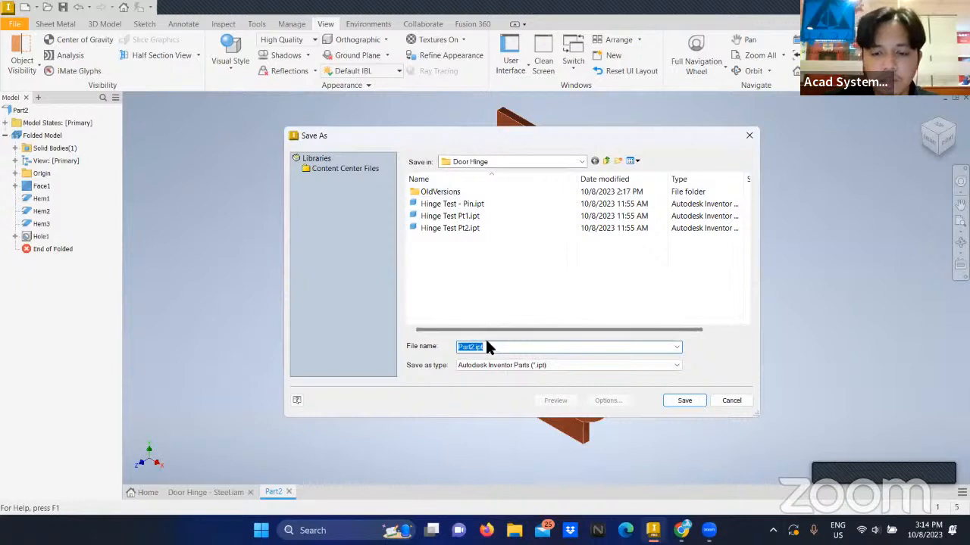
{"action": "key", "text": "BackSpace"}
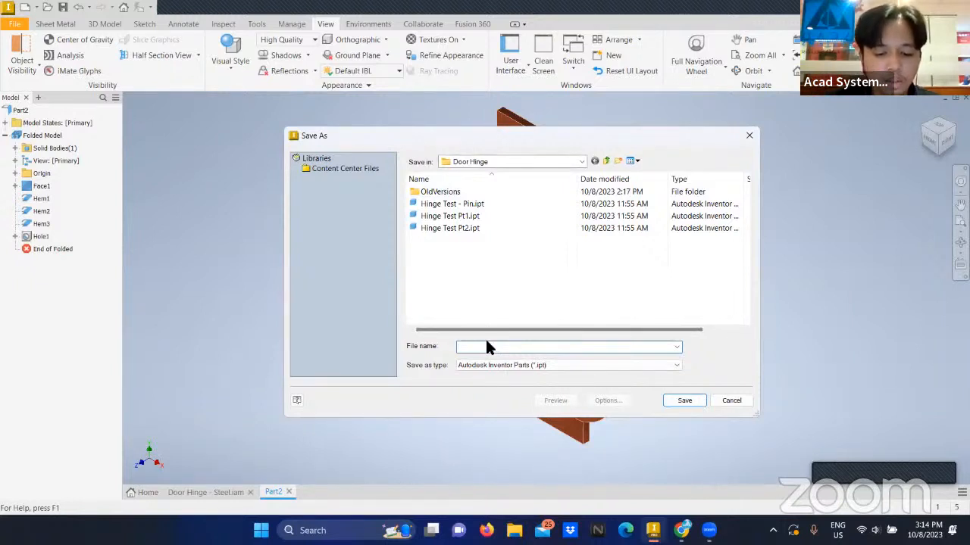
{"action": "type", "text": "Leaf 1"}
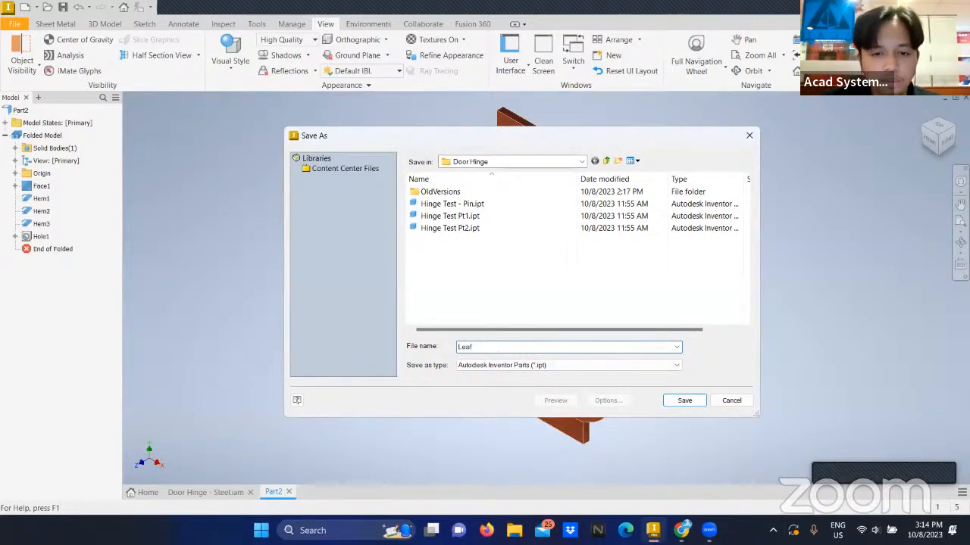
{"action": "left_click", "coordinate": [673, 398]}
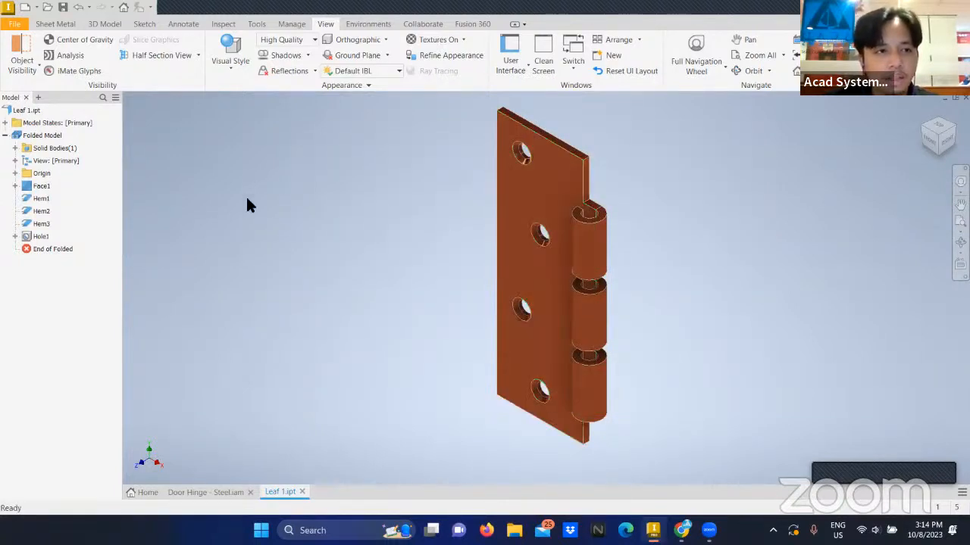
Create a new part from the metric Sheet Metal (mm) template and start a sketch on the front plane.
{"action": "left_click", "coordinate": [148, 488]}
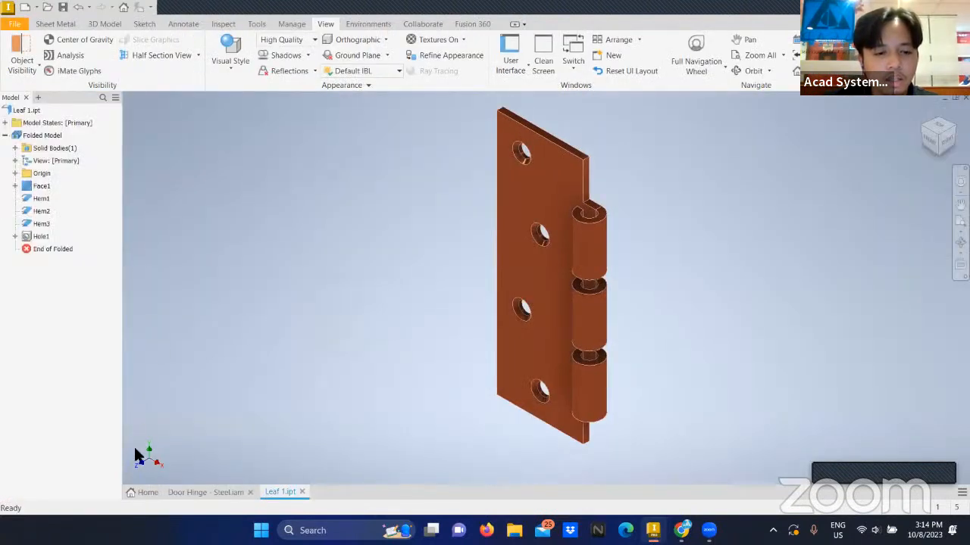
{"action": "left_click", "coordinate": [137, 492]}
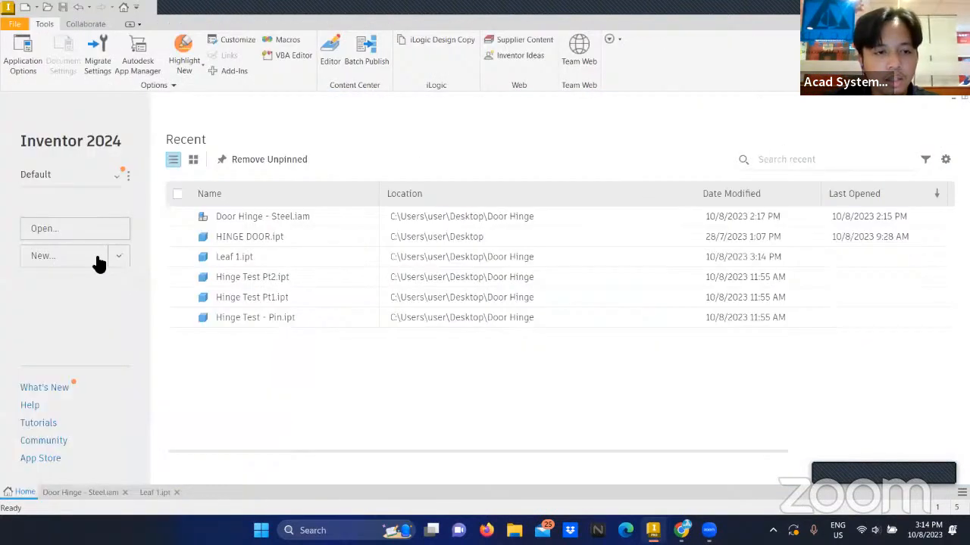
{"action": "left_click", "coordinate": [95, 262]}
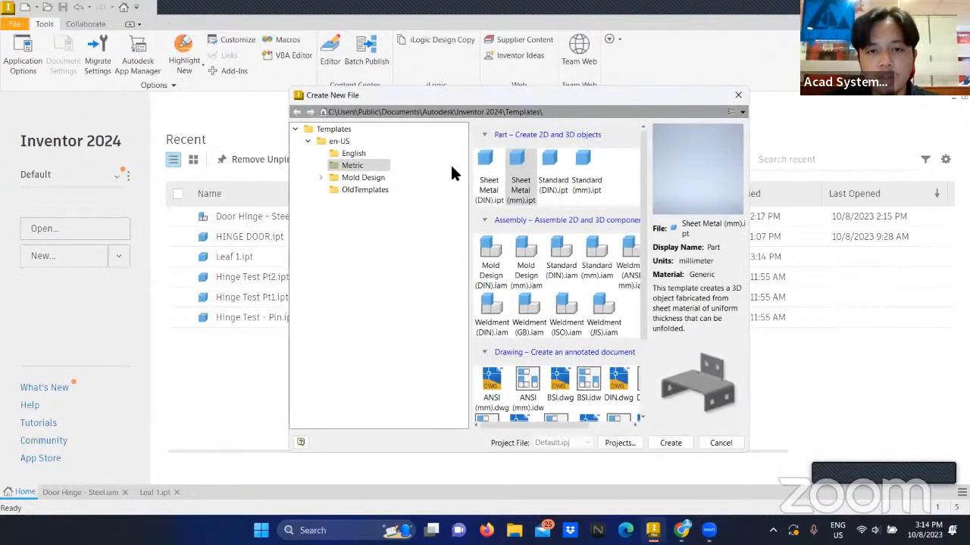
{"action": "left_click", "coordinate": [661, 441]}
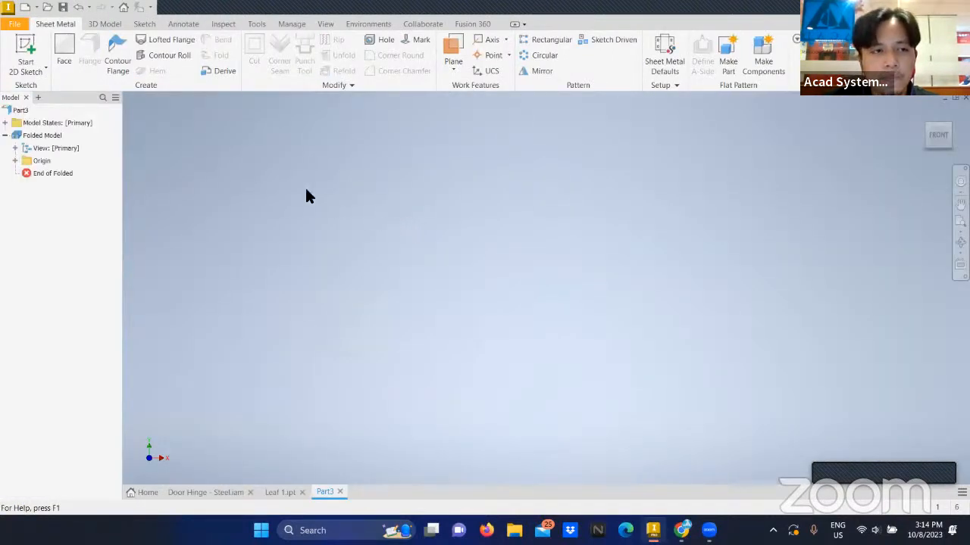
{"action": "left_click", "coordinate": [30, 50]}
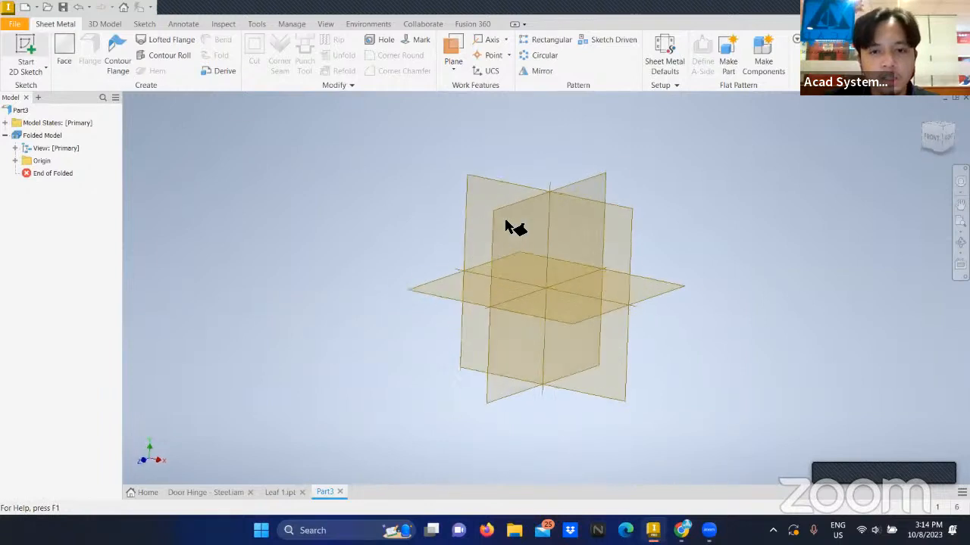
{"action": "left_click", "coordinate": [523, 176]}
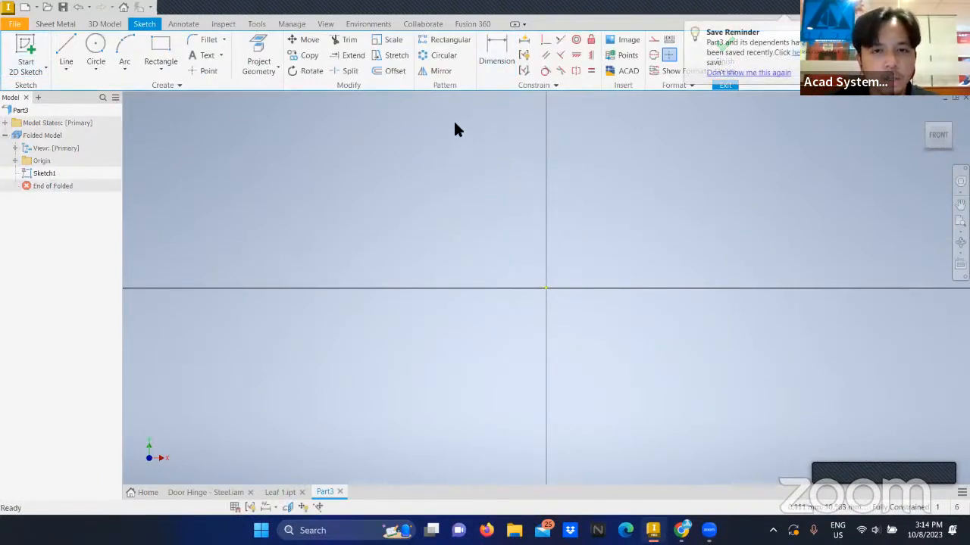
Sketch a two-point center rectangle 35 mm wide and 100 mm high centred on the origin.
{"action": "left_click", "coordinate": [165, 62]}
{"action": "left_click", "coordinate": [182, 143]}
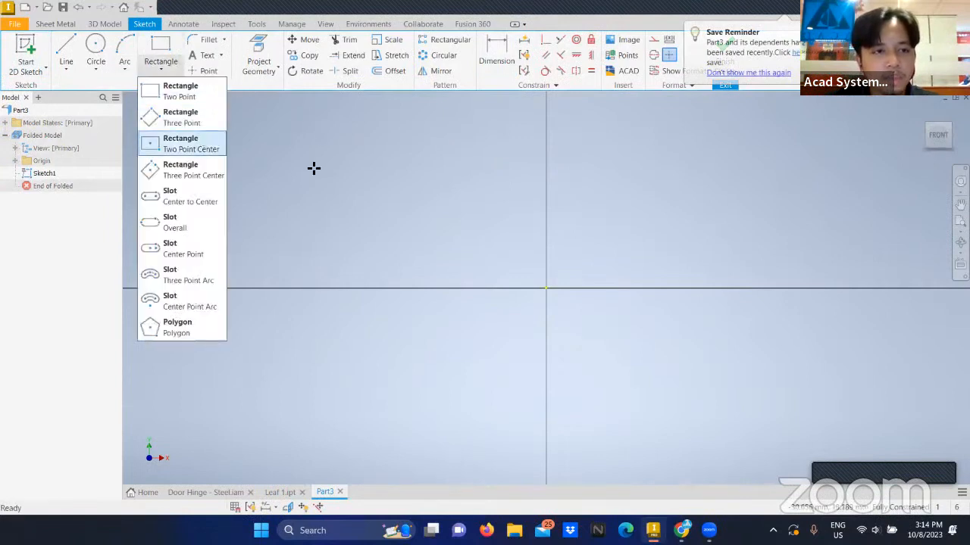
{"action": "left_click", "coordinate": [546, 286]}
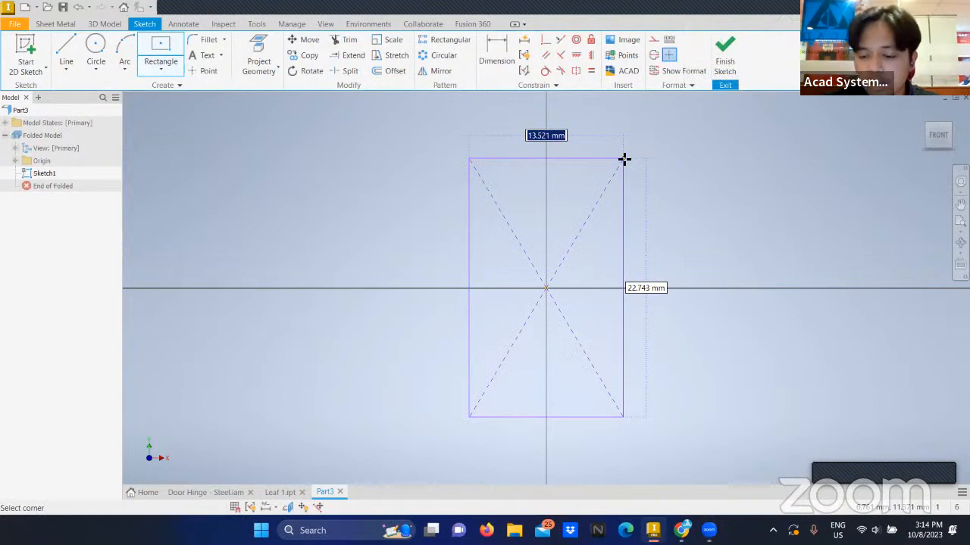
{"action": "type", "text": "35"}
{"action": "key", "text": "Tab"}
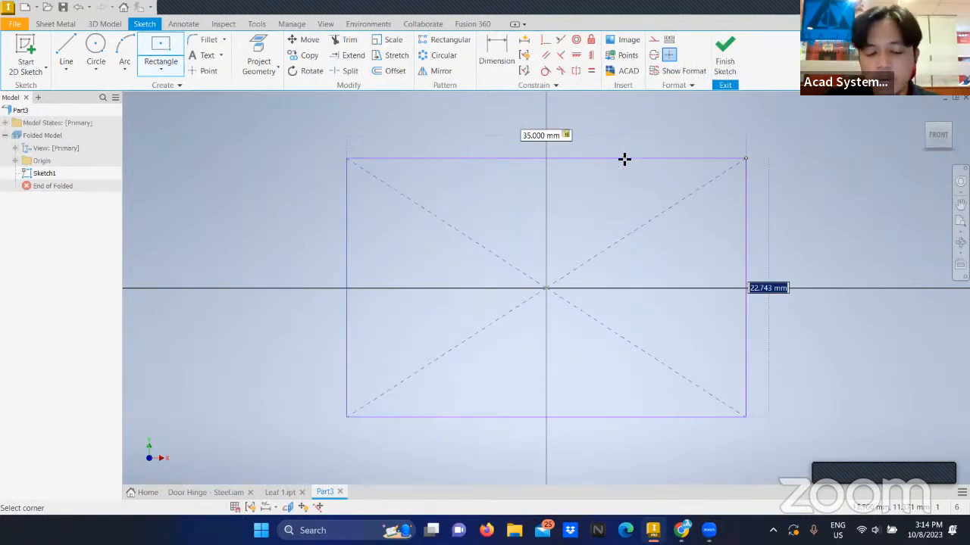
{"action": "type", "text": "100"}
{"action": "key", "text": "Return"}
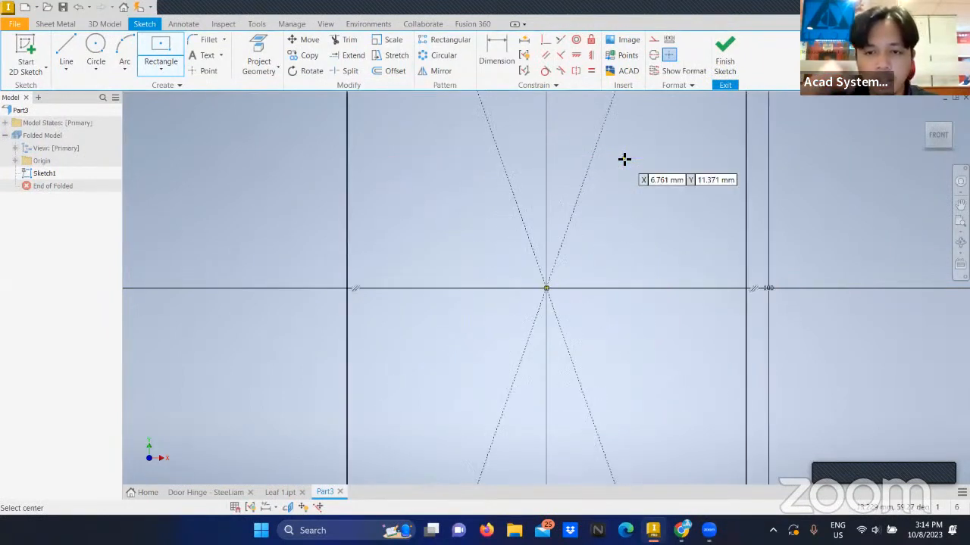
{"action": "scroll", "coordinate": [630, 192], "scroll_direction": "up", "scroll_amount": 2}
{"action": "scroll", "coordinate": [631, 192], "scroll_direction": "down", "scroll_amount": 5}
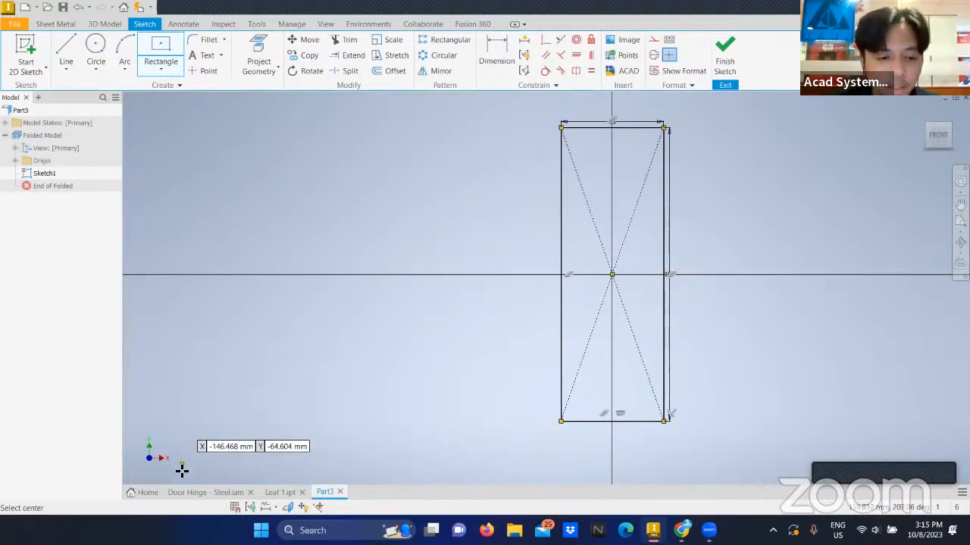
Examine the knuckle layout in the Door Hinge - Steel assembly and return to the Part3 sketch.
{"action": "left_click", "coordinate": [203, 492]}
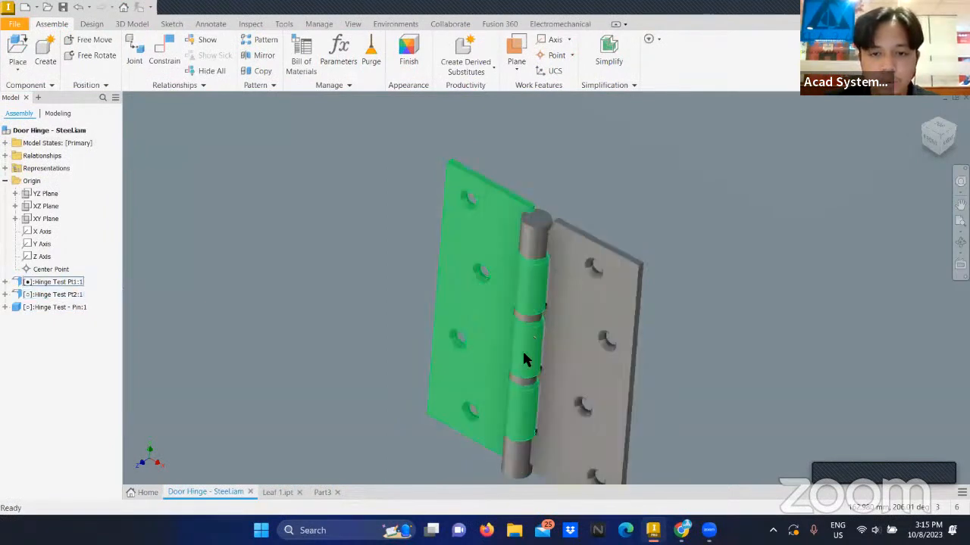
{"action": "left_click", "coordinate": [322, 493]}
{"action": "middle_click_drag", "start_coordinate": [533, 207], "coordinate": [507, 227]}
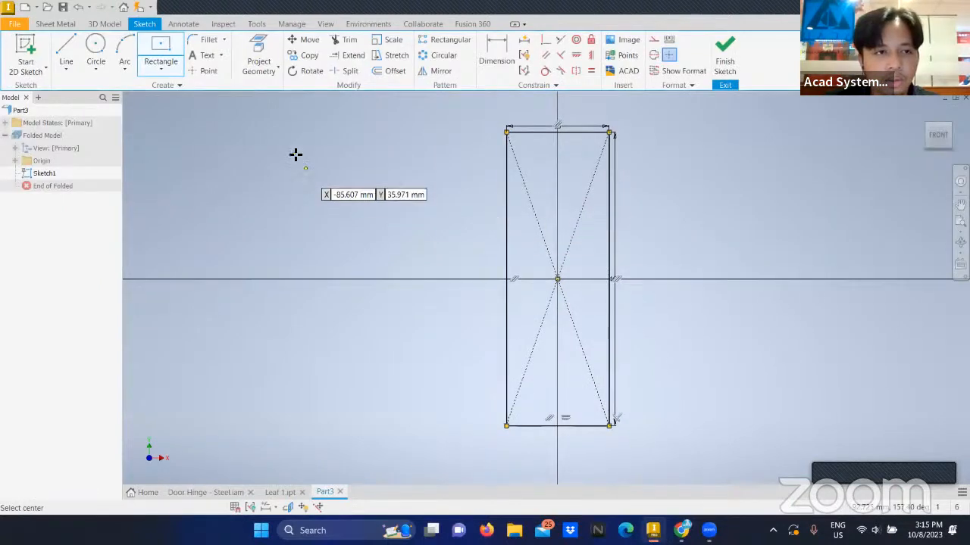
Sketch a two-point rectangle 10 mm wide and 12.5 mm high outside the plate's left edge, near its upper end.
{"action": "left_click", "coordinate": [161, 69]}
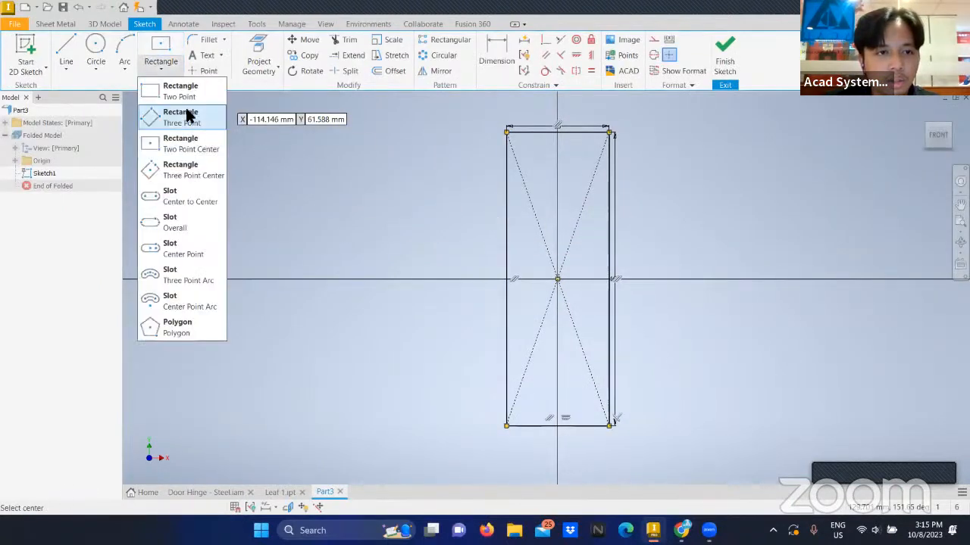
{"action": "left_click", "coordinate": [506, 157]}
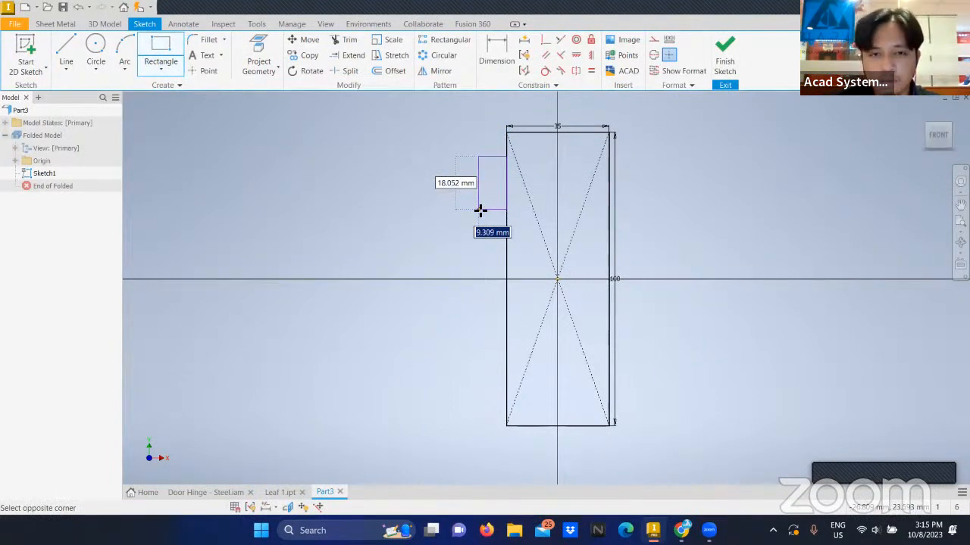
{"action": "type", "text": "10"}
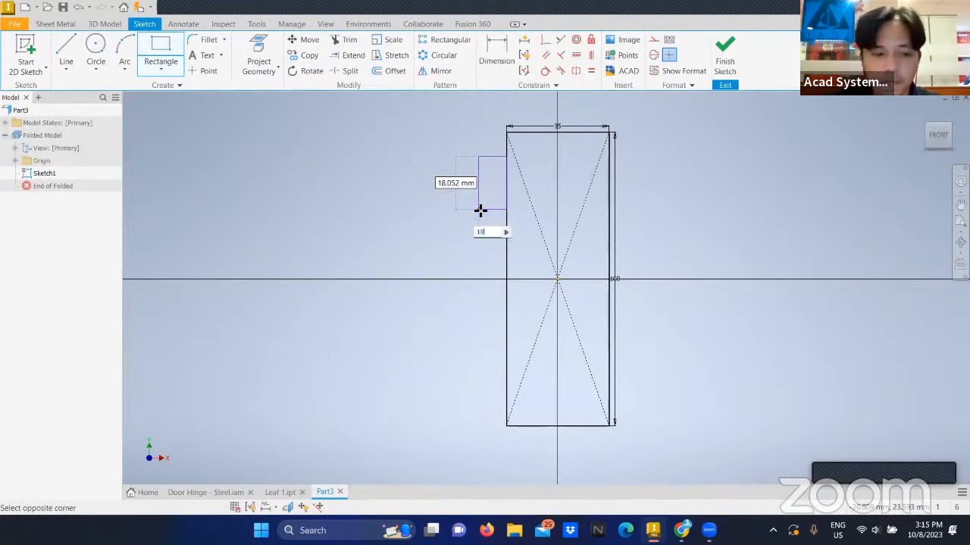
{"action": "key", "text": "Tab"}
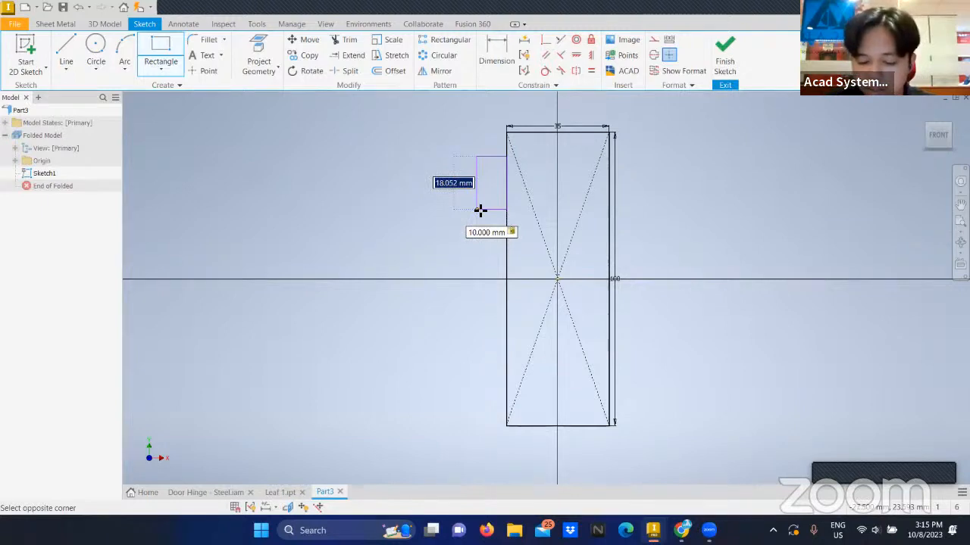
{"action": "type", "text": "12.5"}
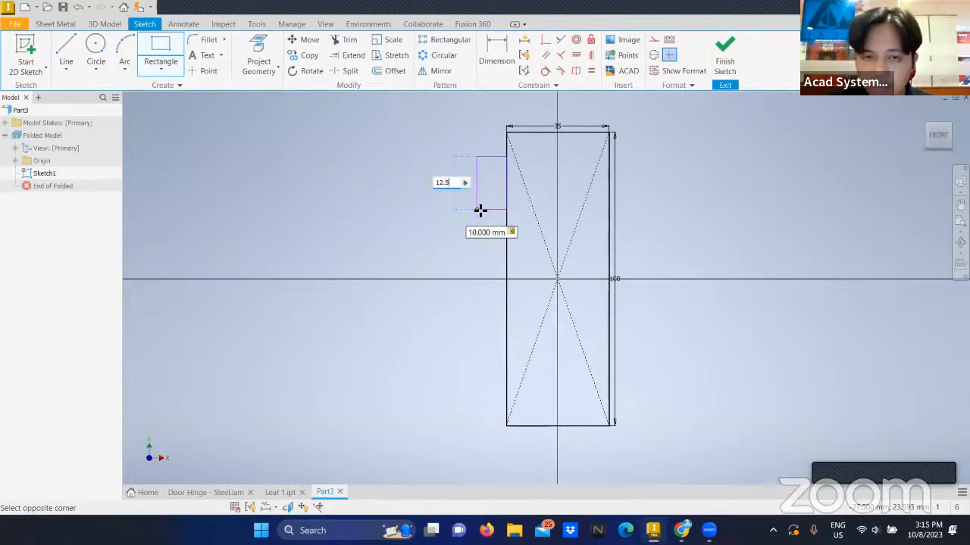
{"action": "key", "text": "Return"}
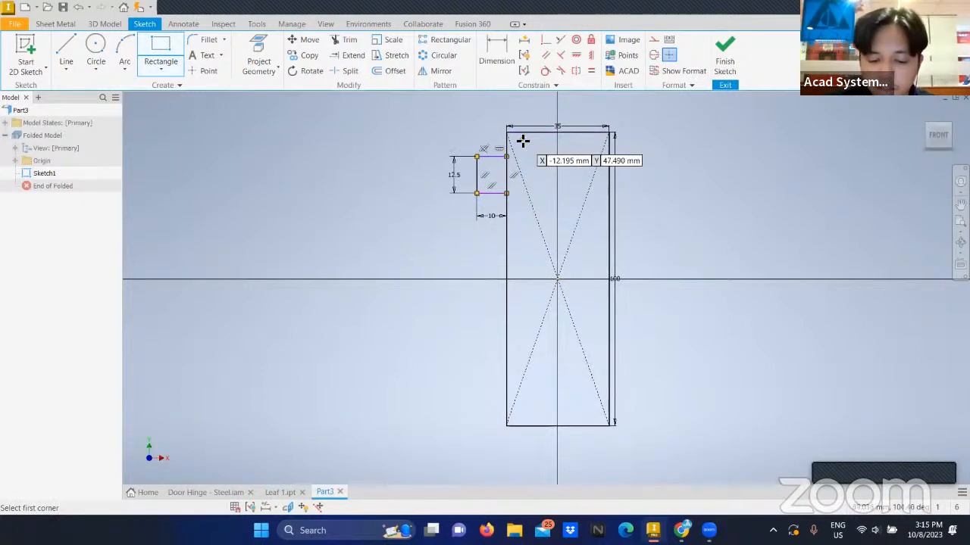
{"action": "left_click", "coordinate": [518, 137]}
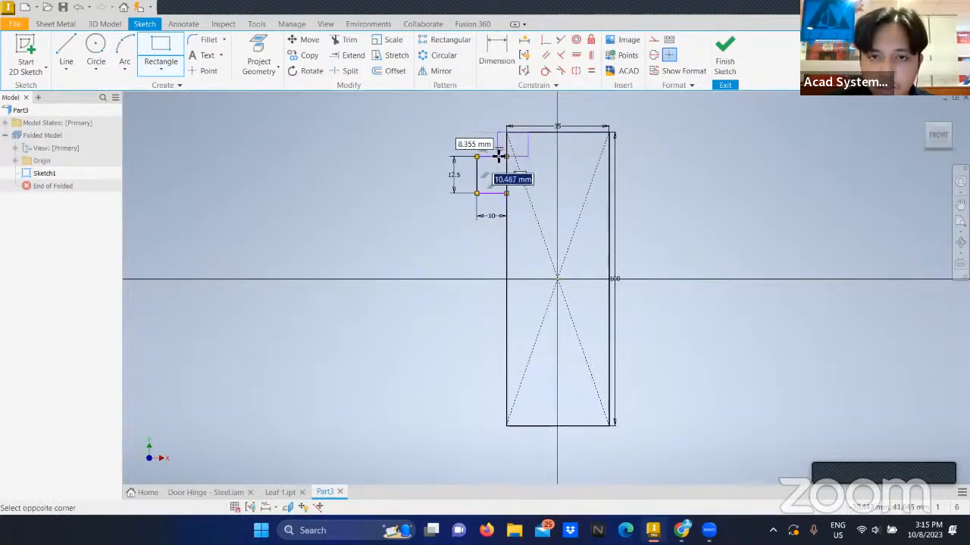
{"action": "key", "text": "Escape"}
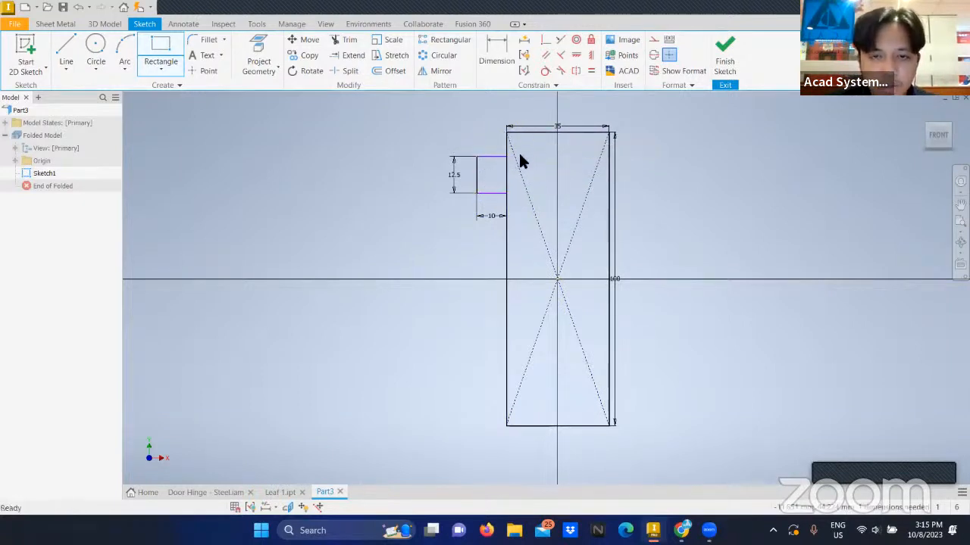
Add a second rectangle 10 mm wide and 5 mm high on the plate's left edge, below the 12.5 mm one.
{"action": "left_click", "coordinate": [161, 47]}
{"action": "left_click", "coordinate": [474, 234]}
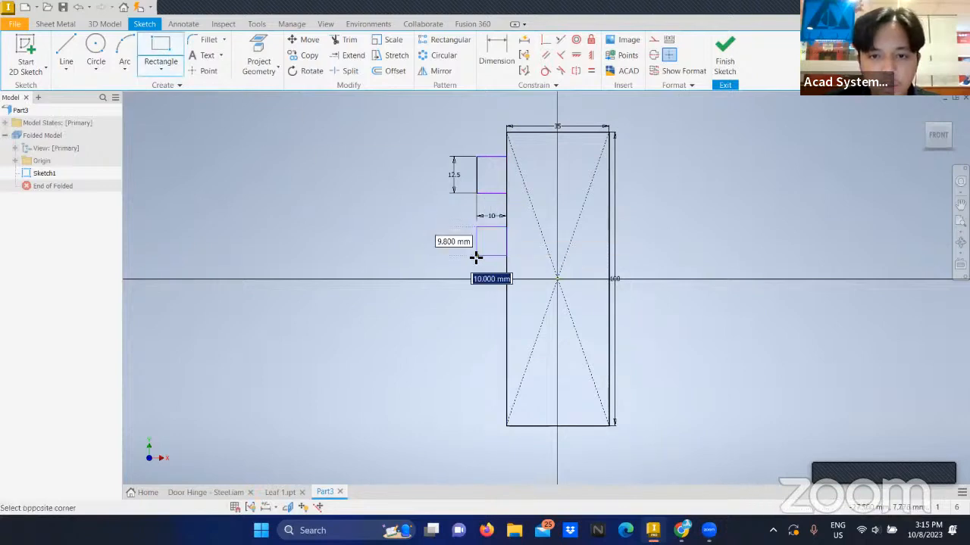
{"action": "type", "text": "10"}
{"action": "key", "text": "Tab"}
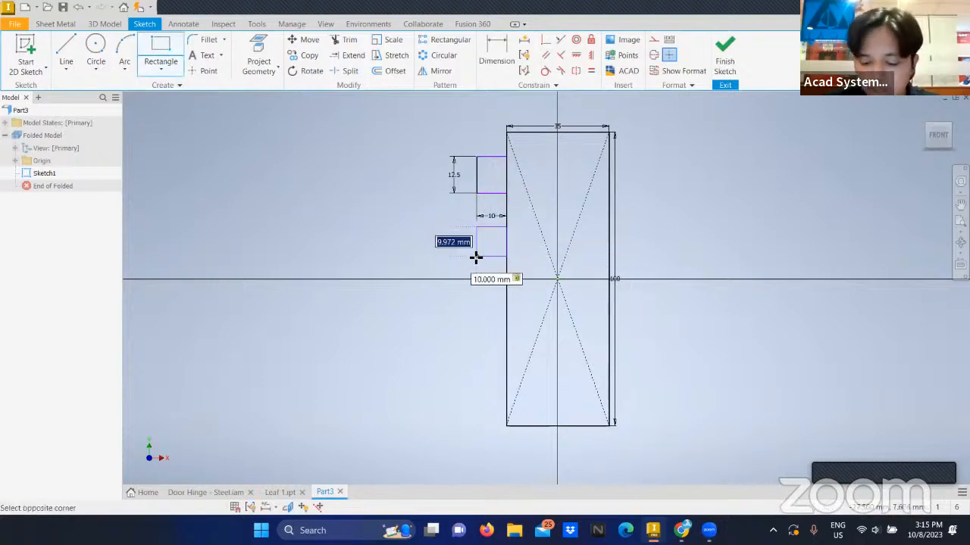
{"action": "type", "text": "5"}
{"action": "key", "text": "Return"}
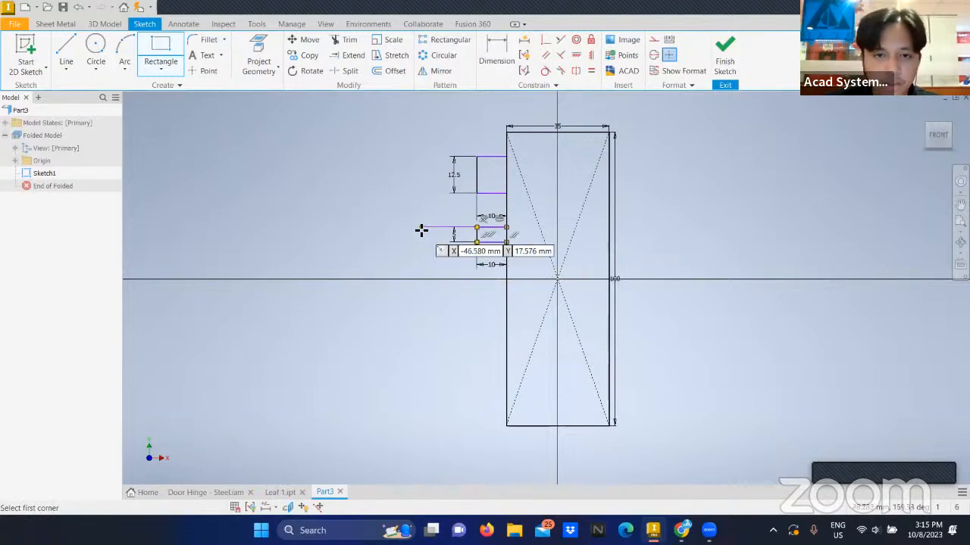
{"action": "key", "text": "Escape"}
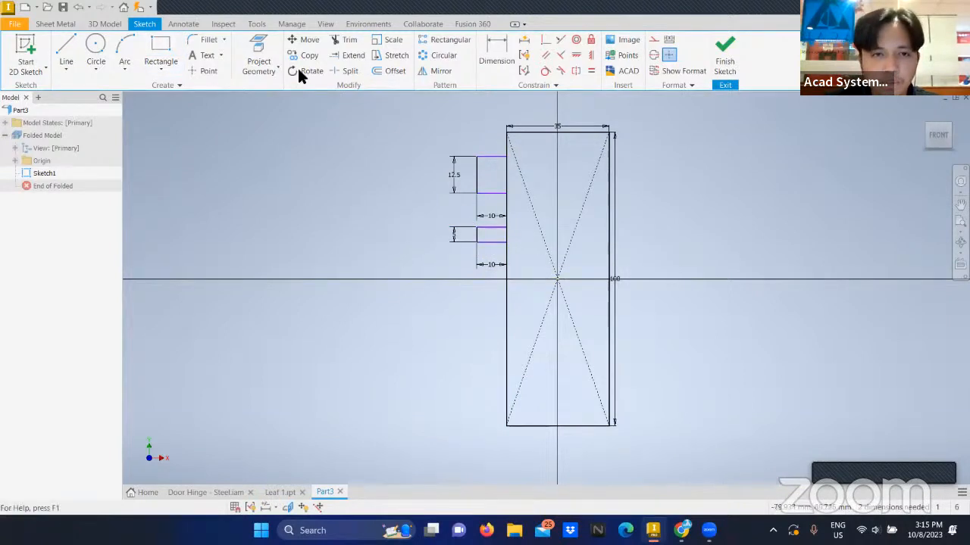
Dimension the 5 mm rectangle's upper edge 40 mm below the plate's top edge.
{"action": "left_click", "coordinate": [503, 50]}
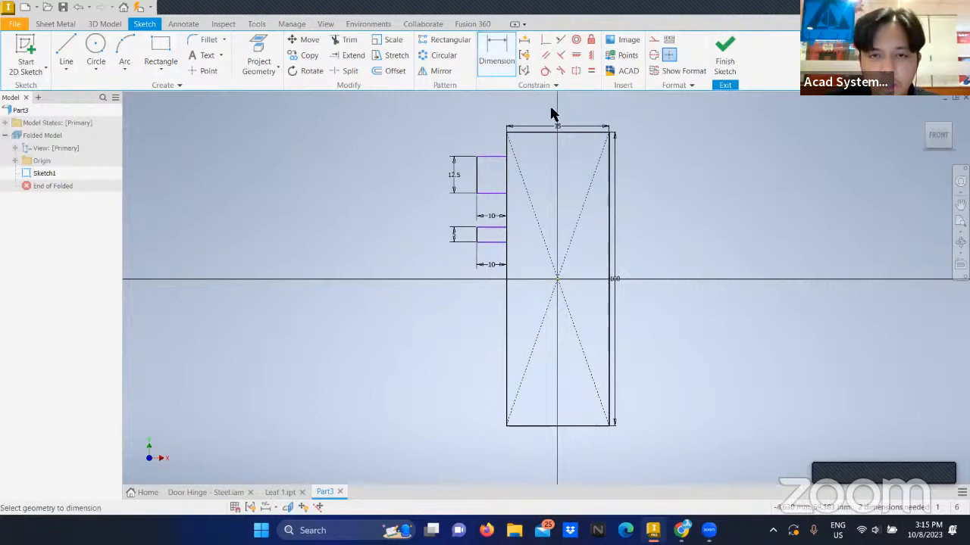
{"action": "left_click", "coordinate": [540, 133]}
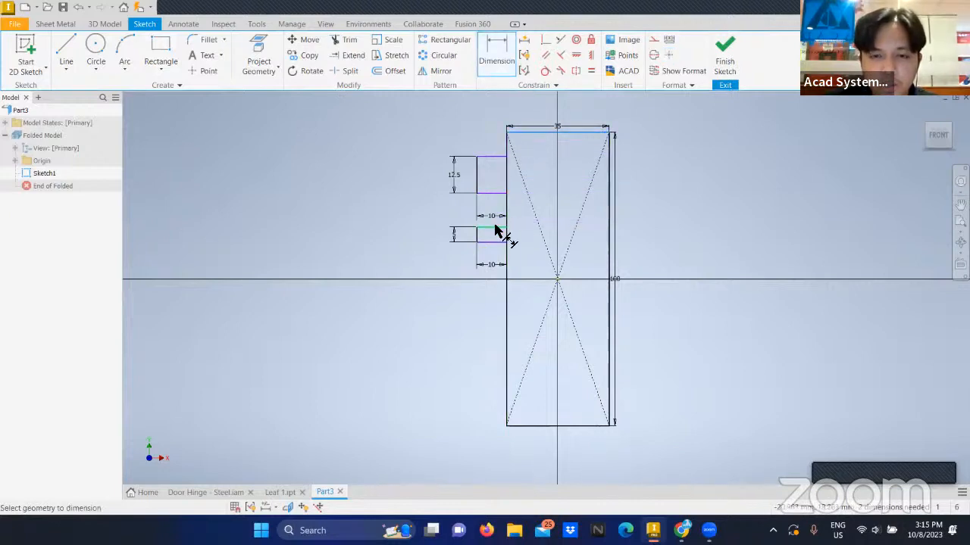
{"action": "left_click", "coordinate": [497, 231]}
{"action": "left_click", "coordinate": [423, 197]}
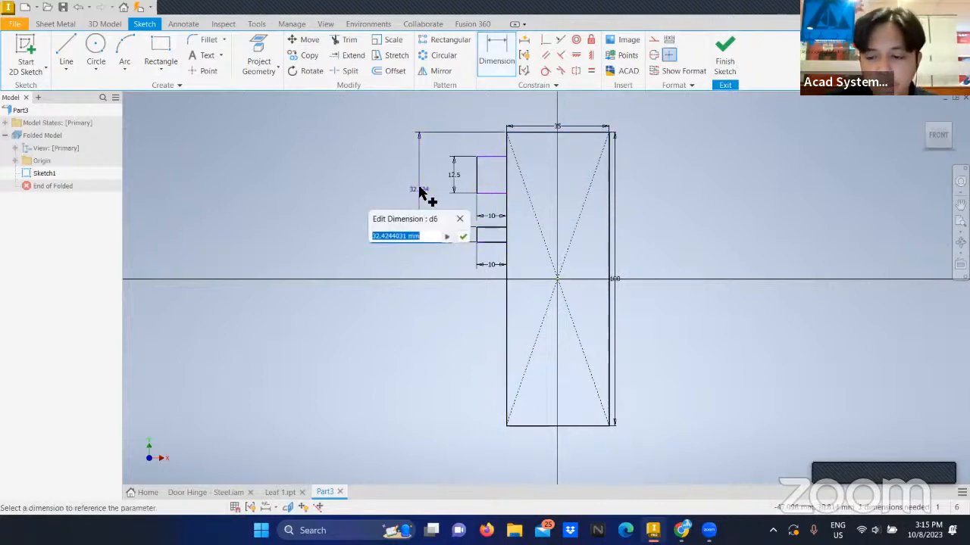
{"action": "type", "text": "40"}
{"action": "key", "text": "Return"}
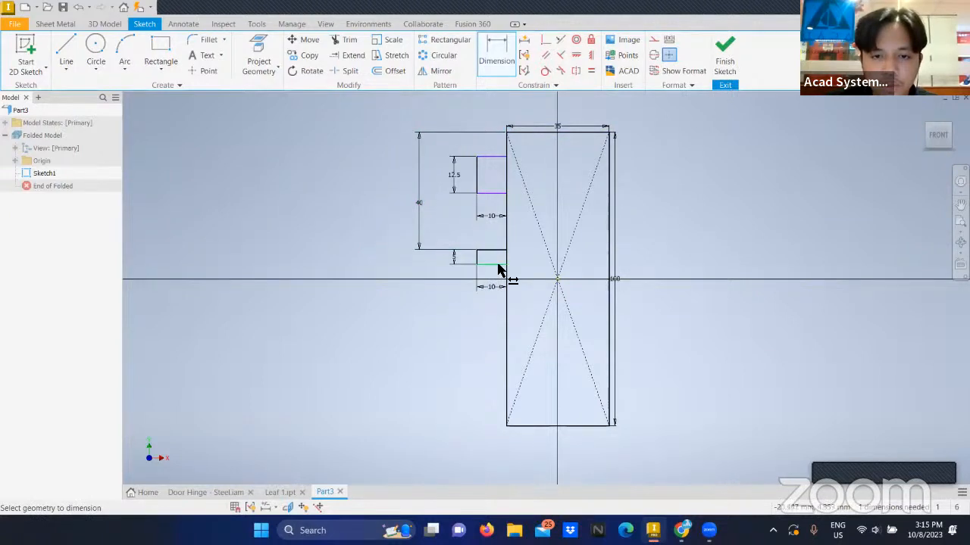
{"action": "left_click", "coordinate": [548, 283]}
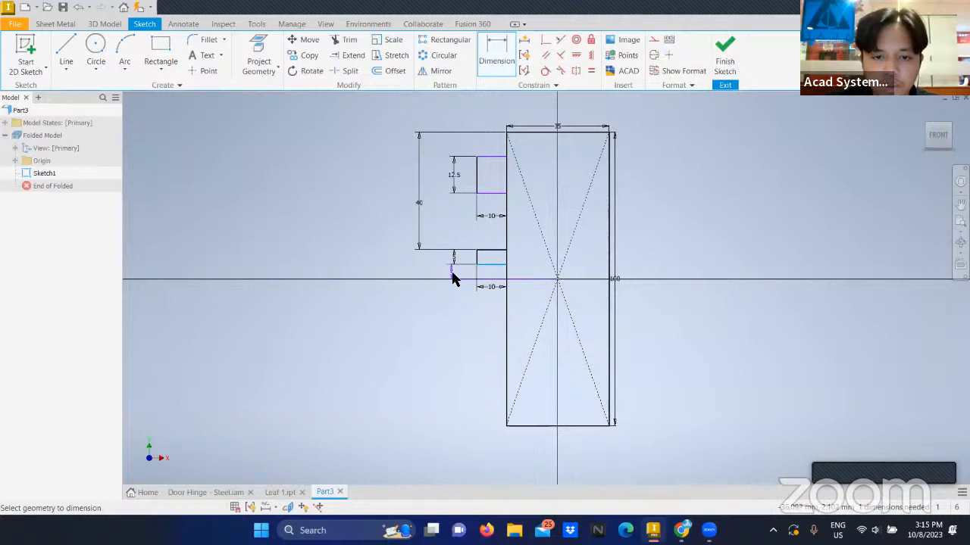
{"action": "left_click", "coordinate": [453, 274]}
{"action": "key", "text": "Escape"}
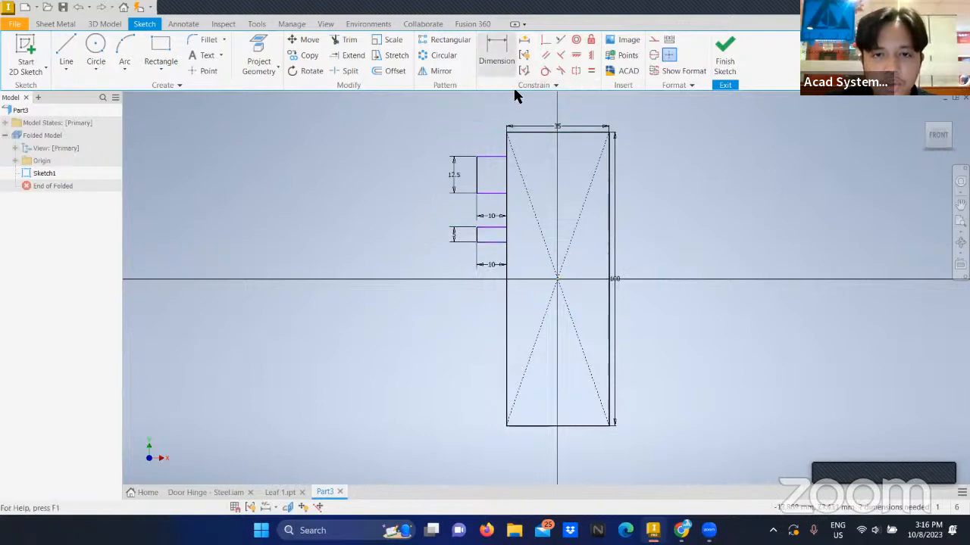
Dimension the 5 mm rectangle's lower edge 40 mm below the plate's top edge.
{"action": "key", "text": "d"}
{"action": "left_click", "coordinate": [532, 134]}
{"action": "left_click", "coordinate": [485, 243]}
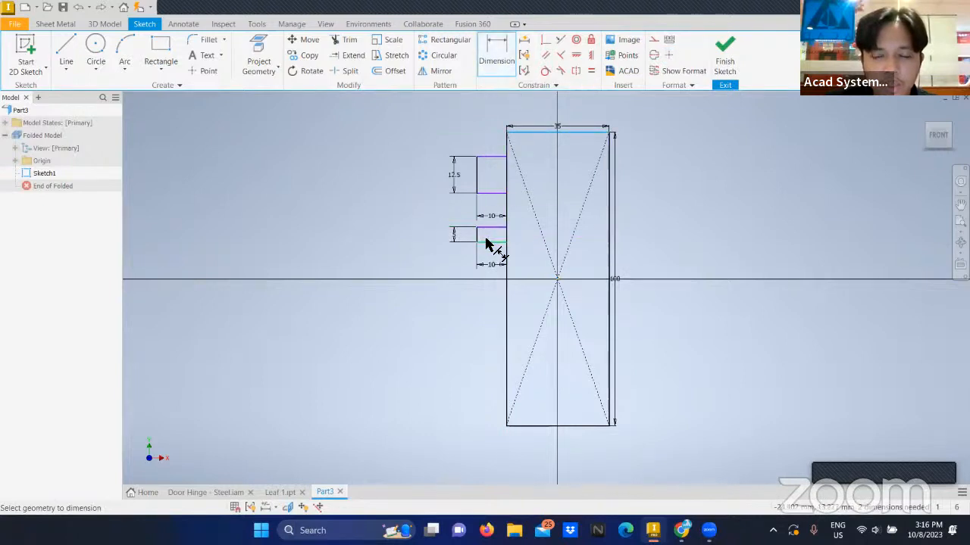
{"action": "left_click", "coordinate": [417, 203]}
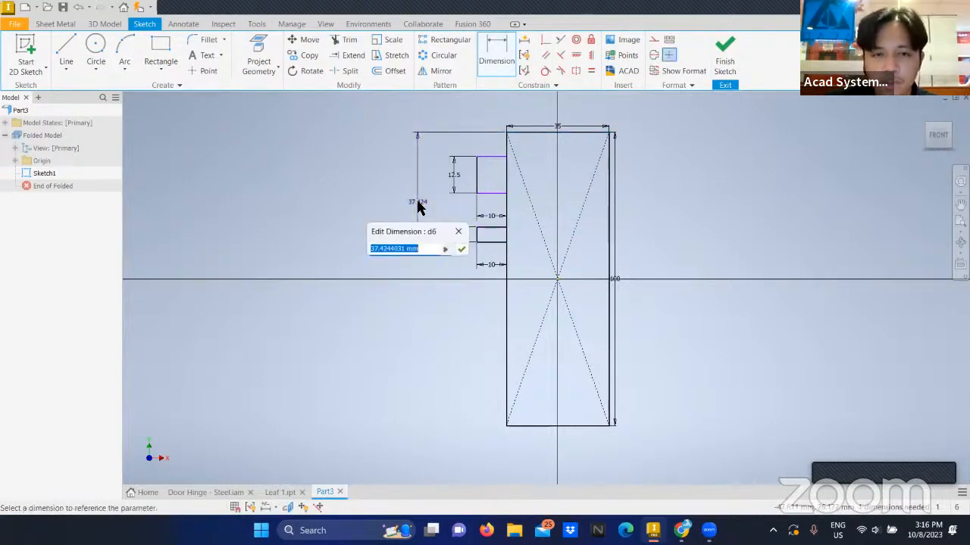
{"action": "type", "text": "40"}
{"action": "key", "text": "Return"}
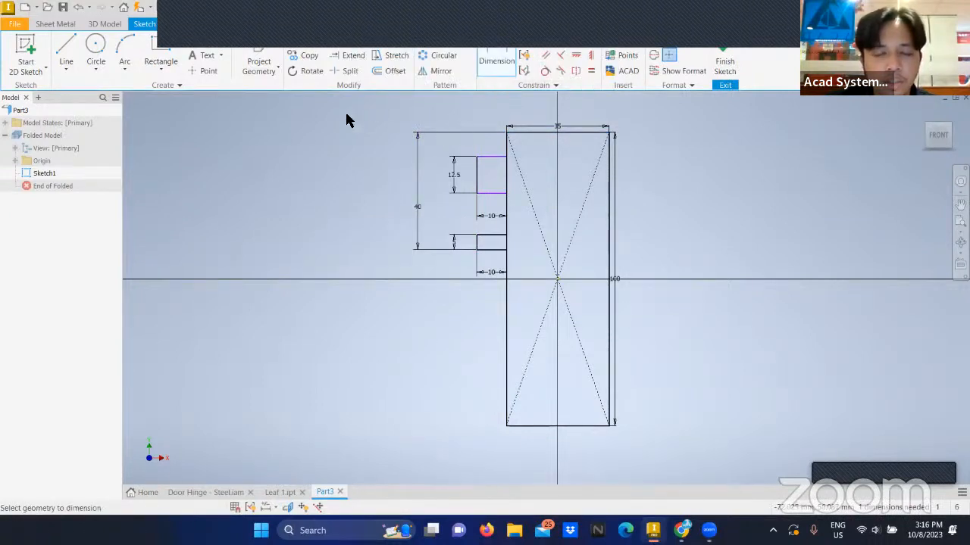
Dimension the distance from the plate's top edge to the upper edge of the 12.5 mm rectangle.
{"action": "left_click", "coordinate": [523, 133]}
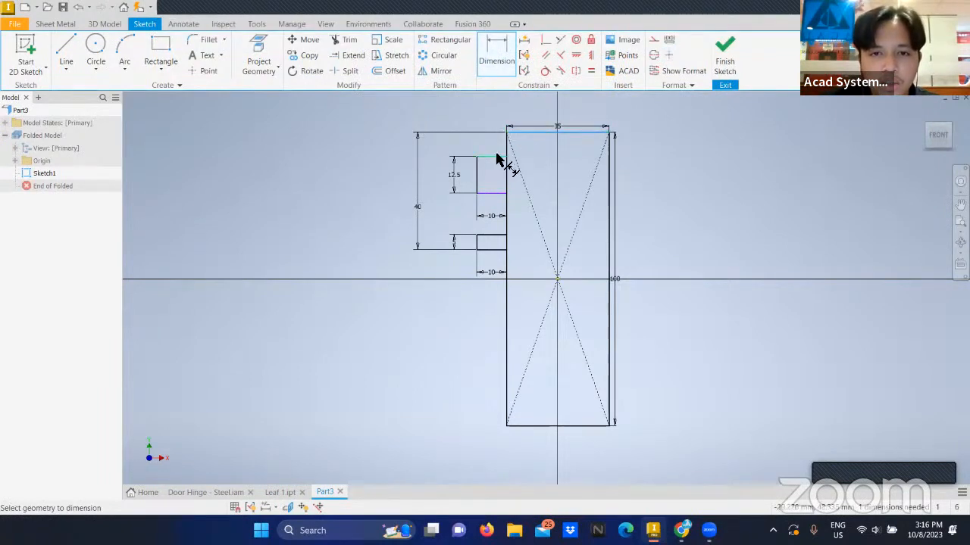
{"action": "left_click", "coordinate": [405, 118]}
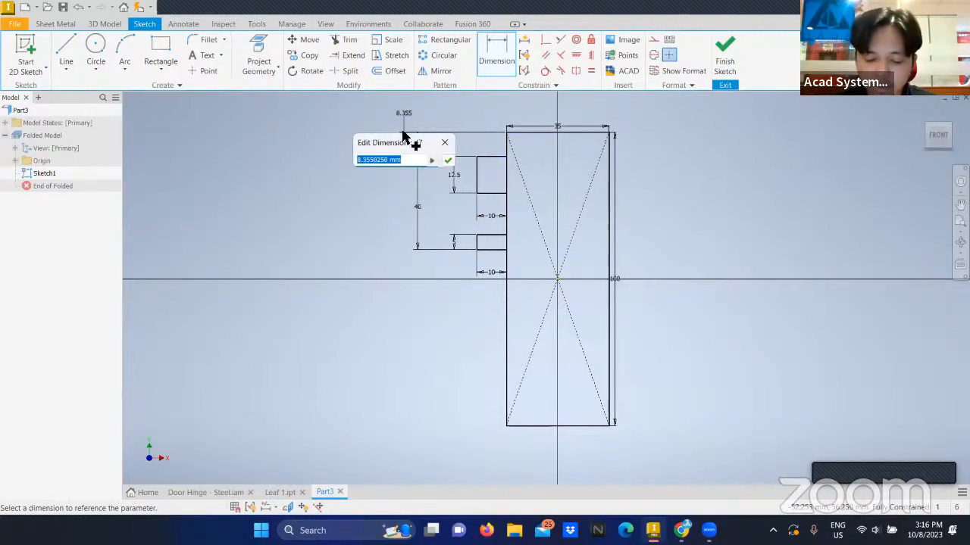
{"action": "key", "text": "Return"}
Examine the Hinge Test Pt2 leaf in the Door Hinge - Steel assembly and return to the Part3 sketch.
{"action": "left_click", "coordinate": [209, 491]}
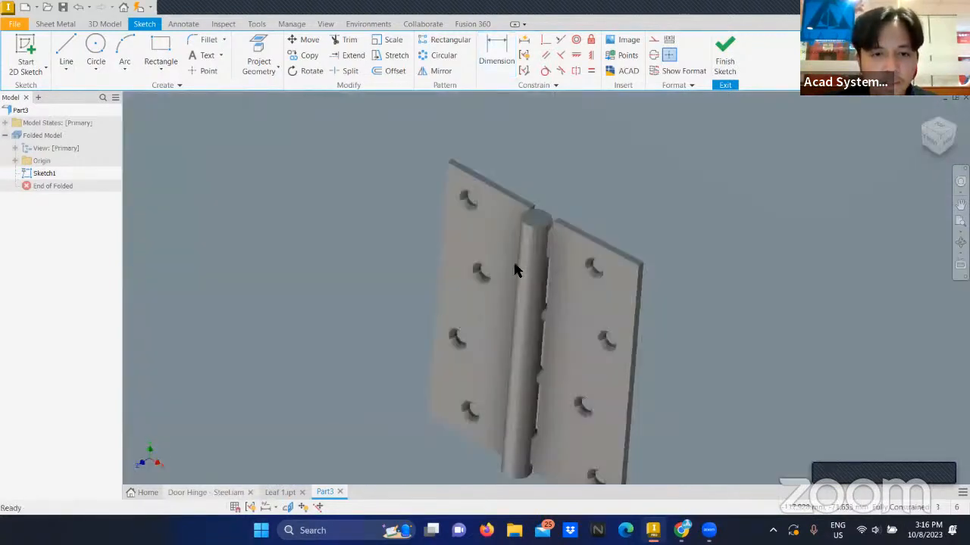
{"action": "left_click", "coordinate": [47, 294]}
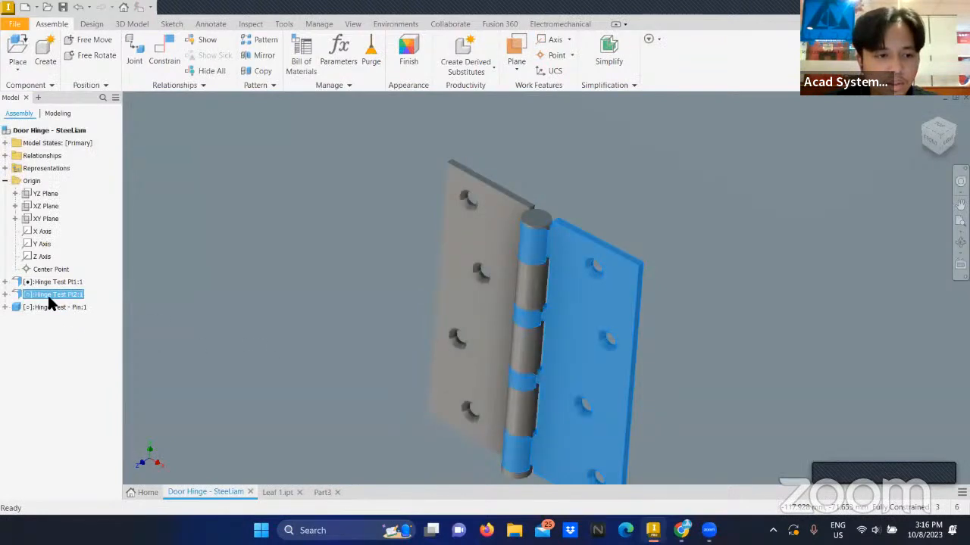
{"action": "right_click", "coordinate": [47, 294]}
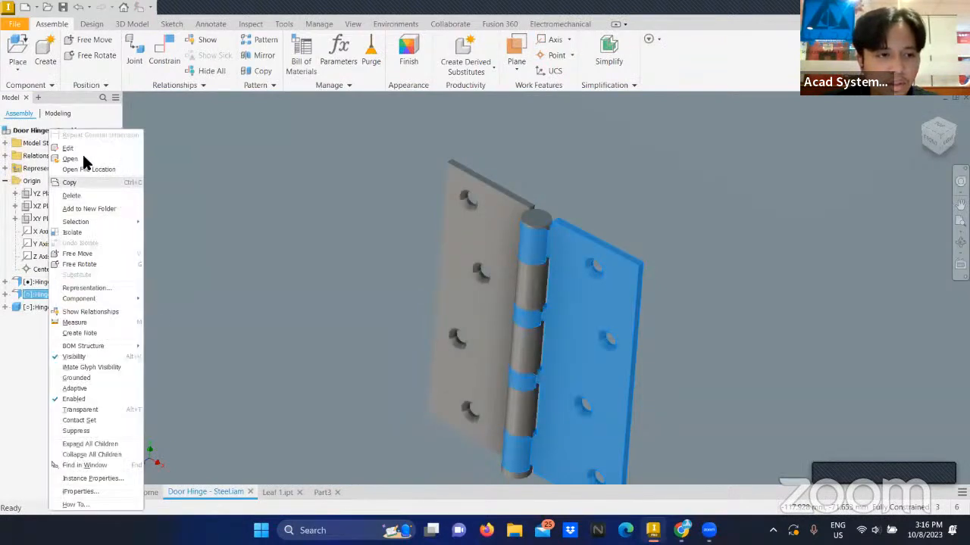
{"action": "left_click", "coordinate": [355, 331]}
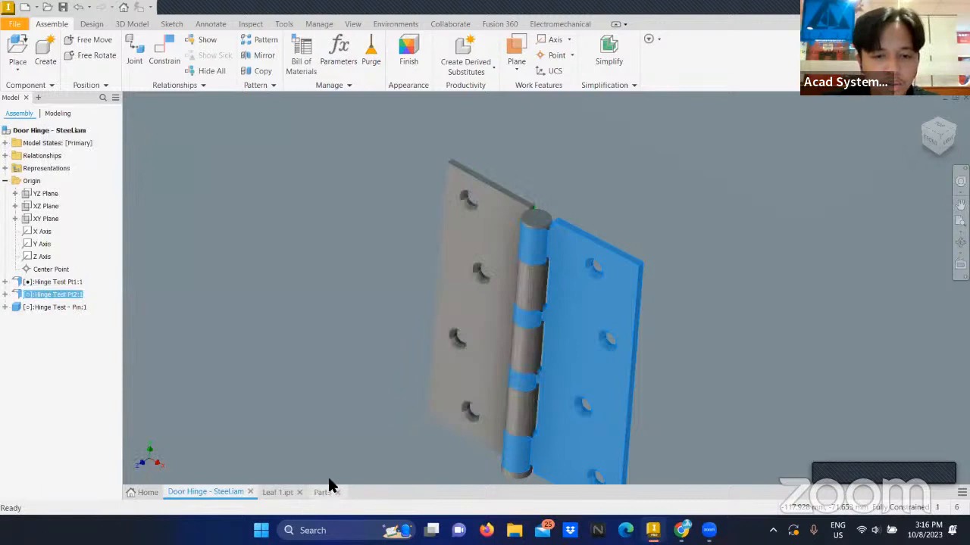
{"action": "left_click", "coordinate": [321, 493]}
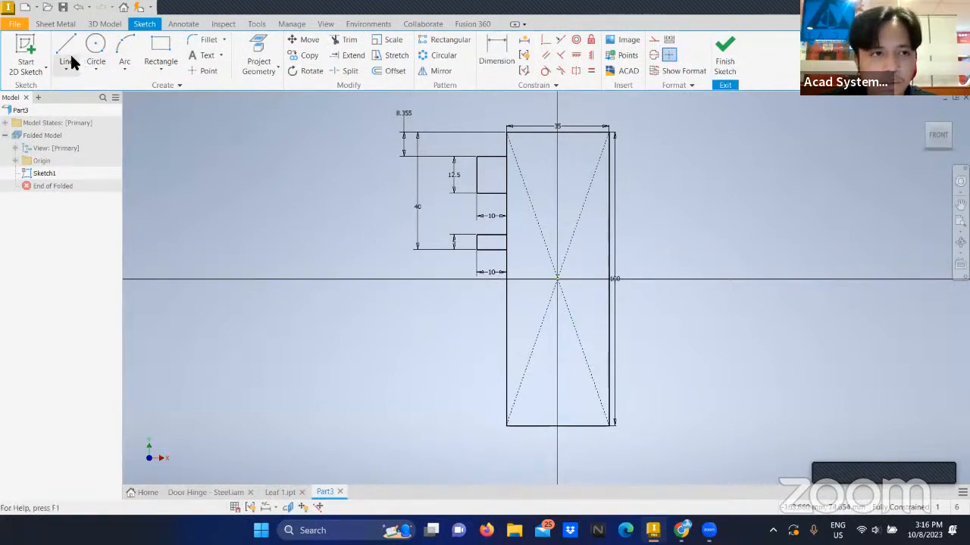
Set the distance between the plate's top edge and the 12.5 mm rectangle's upper edge to 2.5 mm.
{"action": "left_click", "coordinate": [509, 59]}
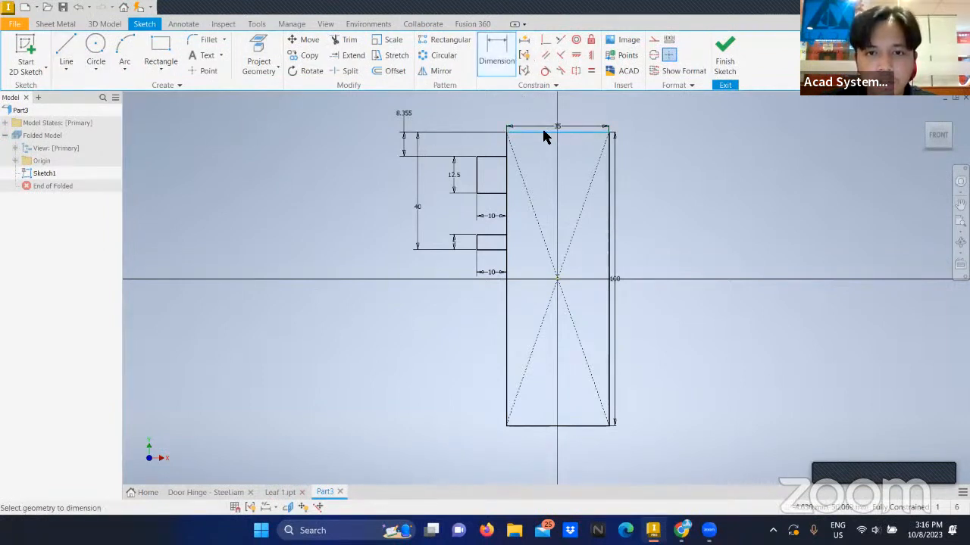
{"action": "left_click", "coordinate": [545, 133]}
{"action": "left_click", "coordinate": [490, 157]}
{"action": "left_click", "coordinate": [450, 118]}
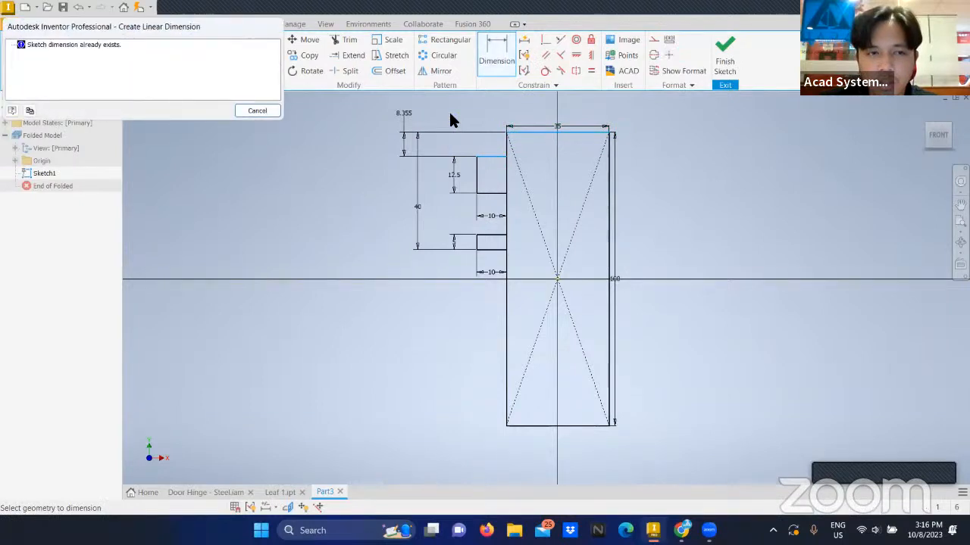
{"action": "left_click", "coordinate": [259, 111]}
{"action": "double_click", "coordinate": [402, 113]}
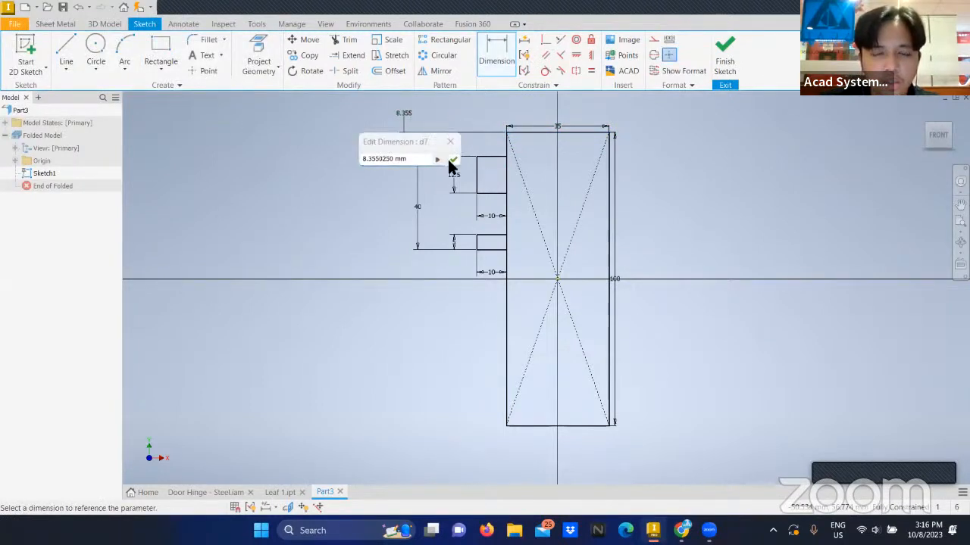
{"action": "type", "text": "2.5"}
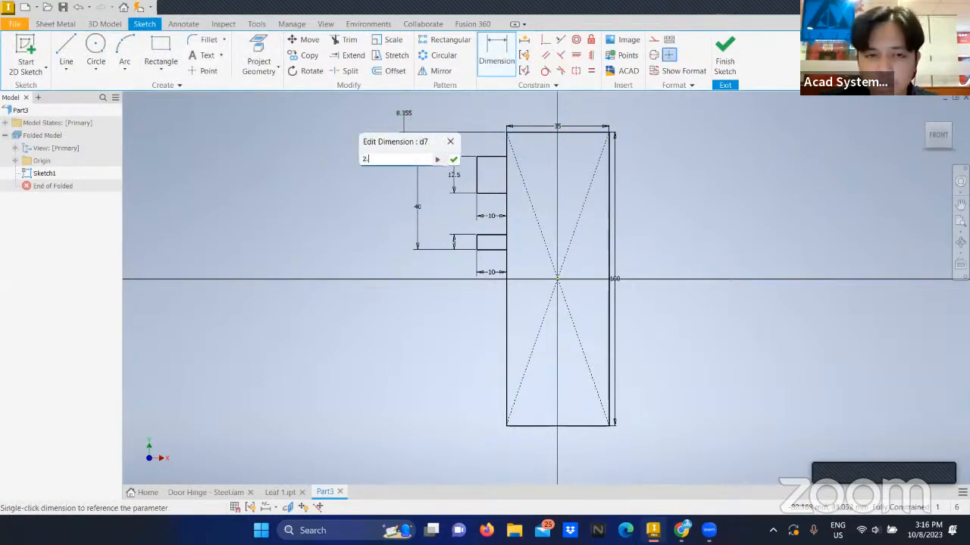
{"action": "key", "text": "Return"}
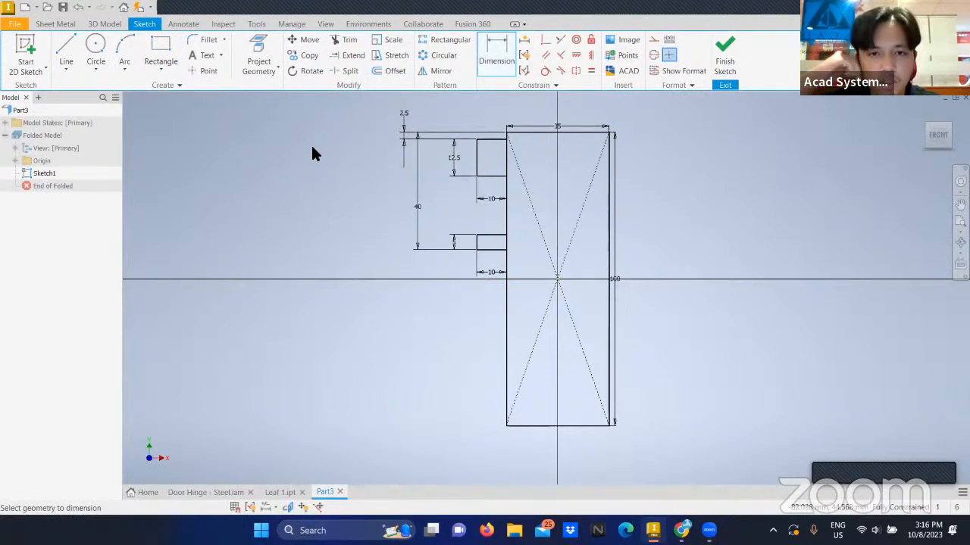
{"action": "left_click", "coordinate": [497, 62]}
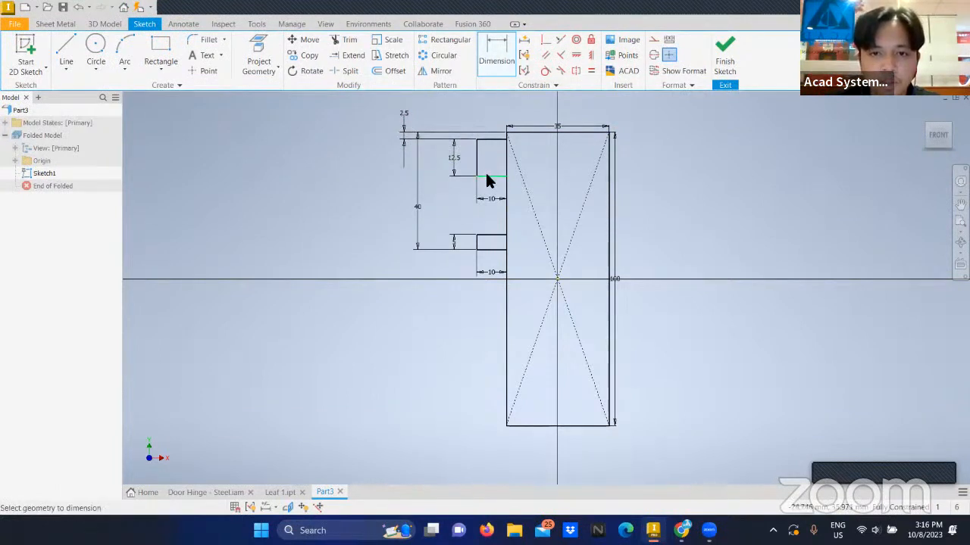
{"action": "left_click", "coordinate": [489, 176]}
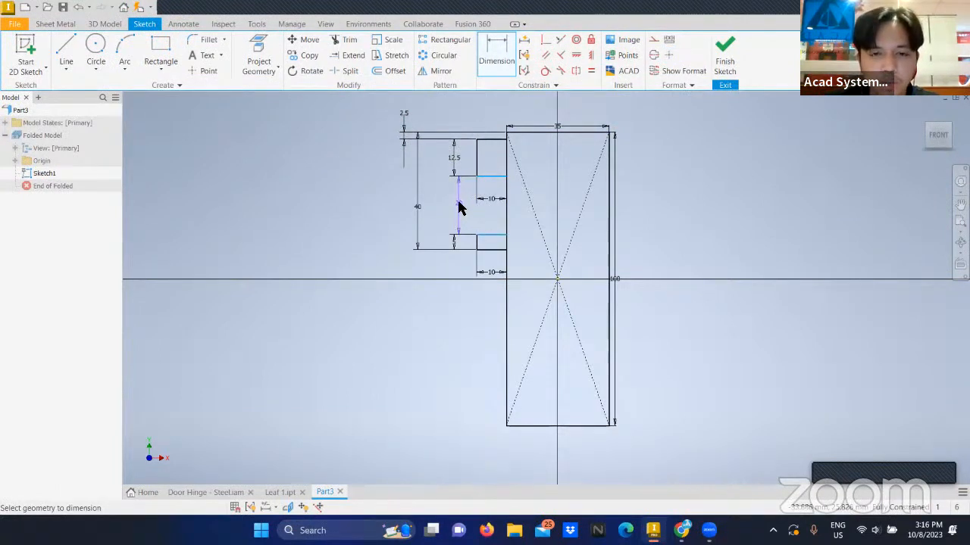
{"action": "key", "text": "Escape"}
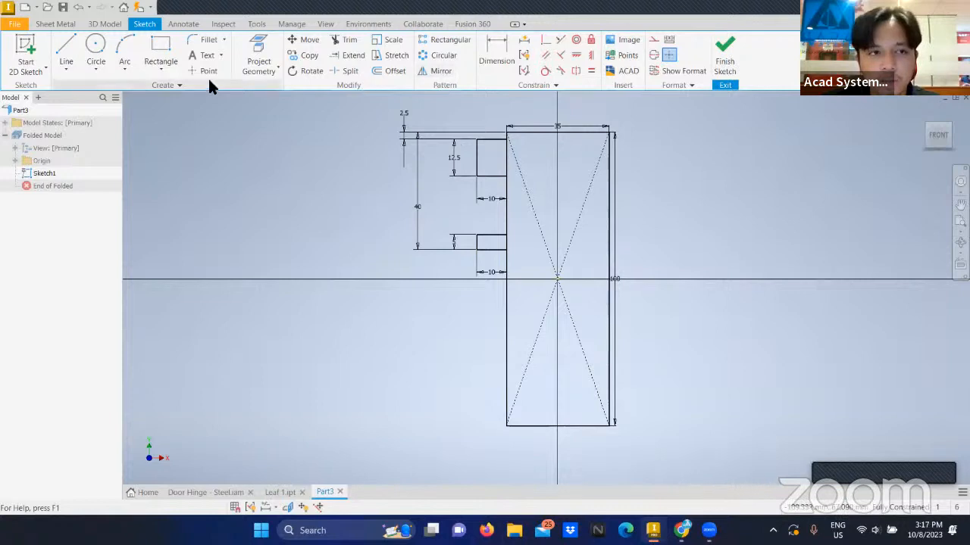
Draw a horizontal construction line from the midpoint of the plate's right edge through the origin to beyond the tabs.
{"action": "left_click", "coordinate": [654, 40]}
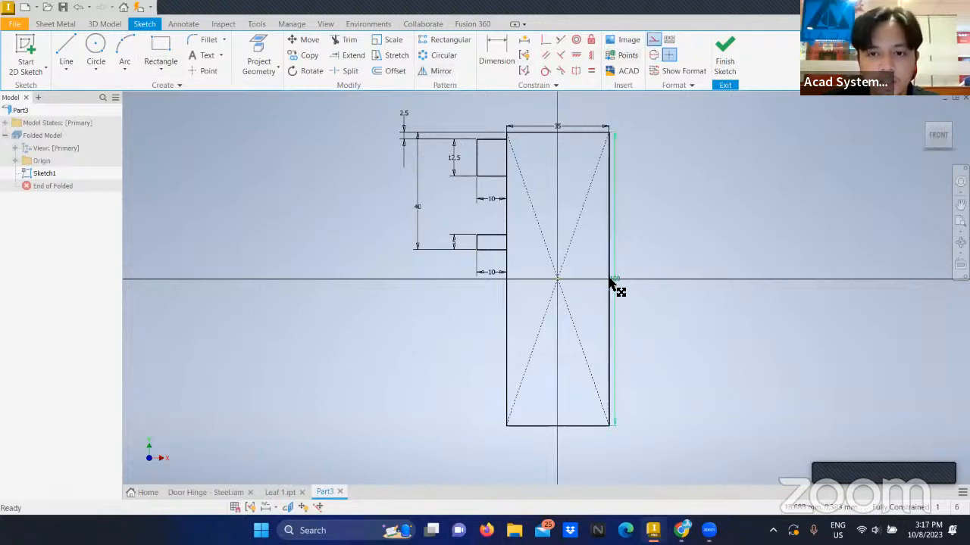
{"action": "left_click", "coordinate": [66, 47]}
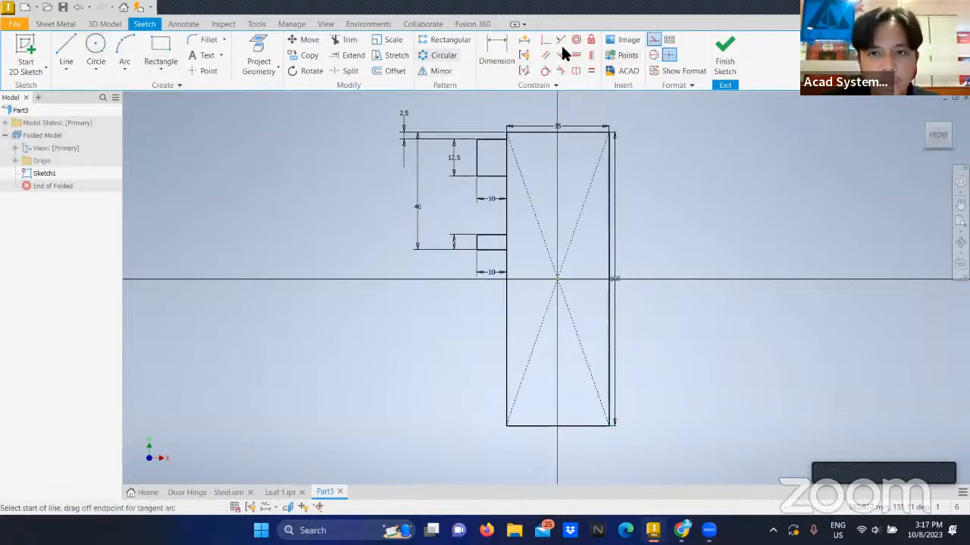
{"action": "left_click", "coordinate": [610, 279]}
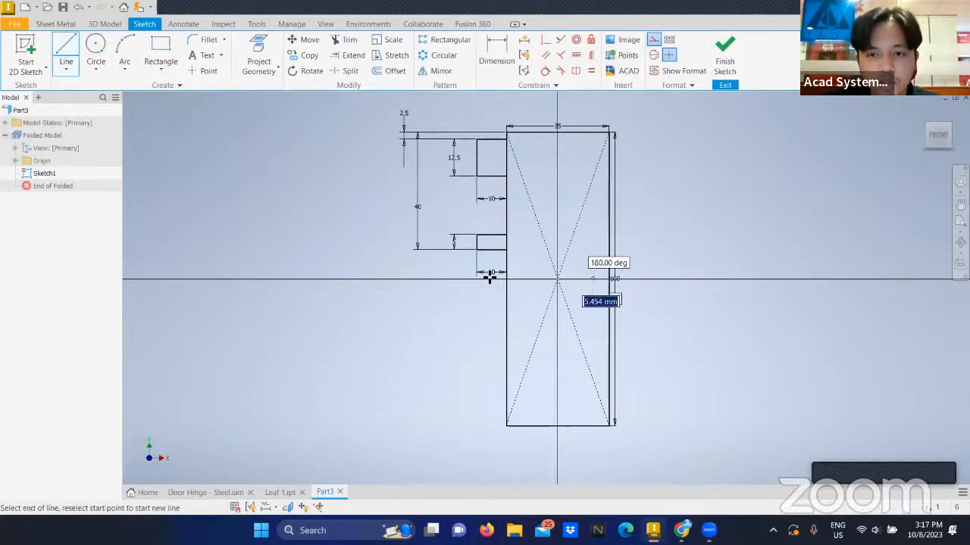
{"action": "left_click", "coordinate": [357, 279]}
{"action": "key", "text": "Escape"}
Mirror both tab rectangles about the horizontal construction line.
{"action": "left_click", "coordinate": [441, 72]}
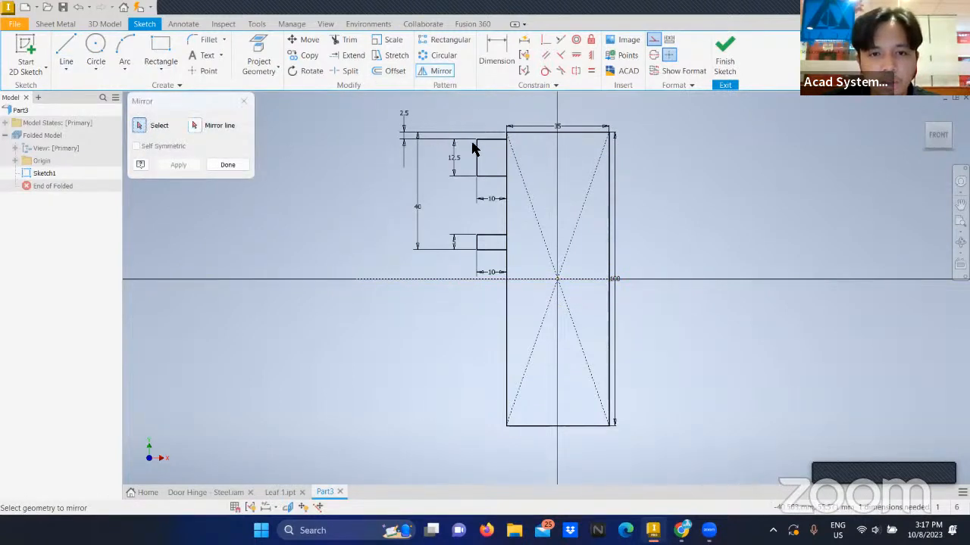
{"action": "left_click_drag", "start_coordinate": [438, 114], "coordinate": [532, 267]}
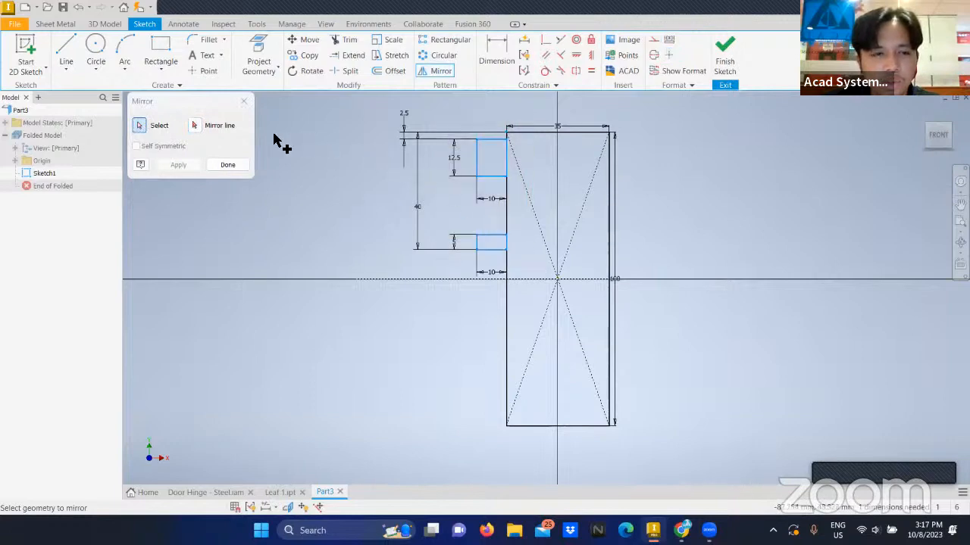
{"action": "left_click", "coordinate": [195, 125]}
{"action": "left_click", "coordinate": [532, 280]}
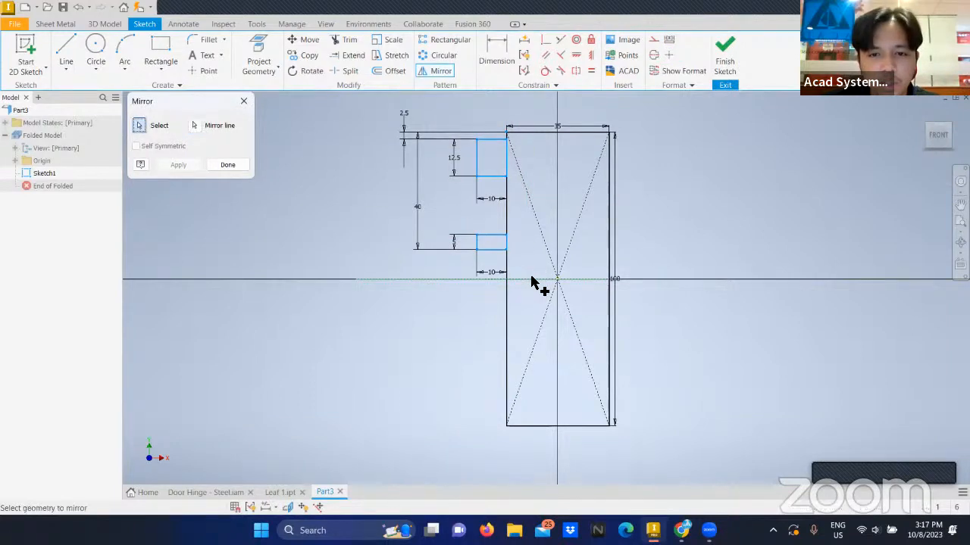
{"action": "left_click", "coordinate": [179, 165]}
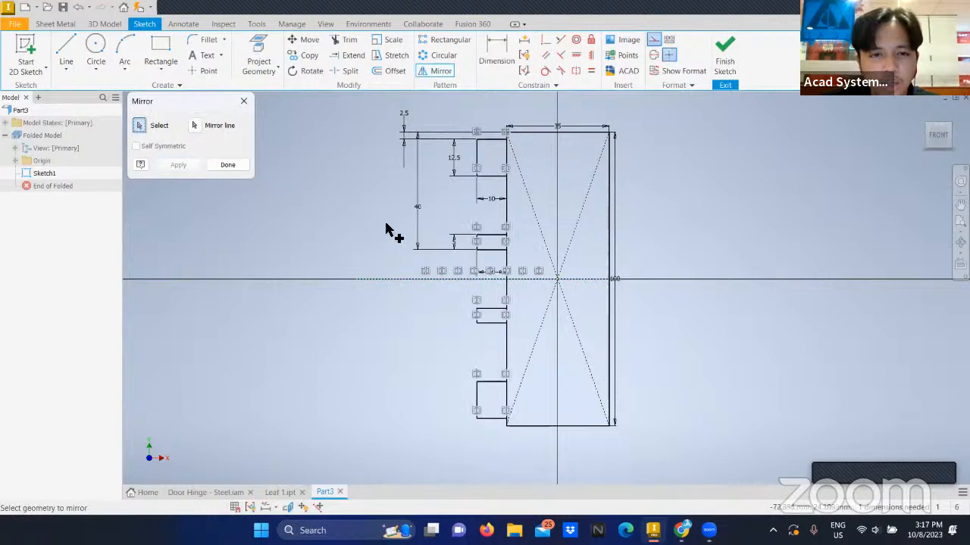
{"action": "left_click", "coordinate": [228, 165]}
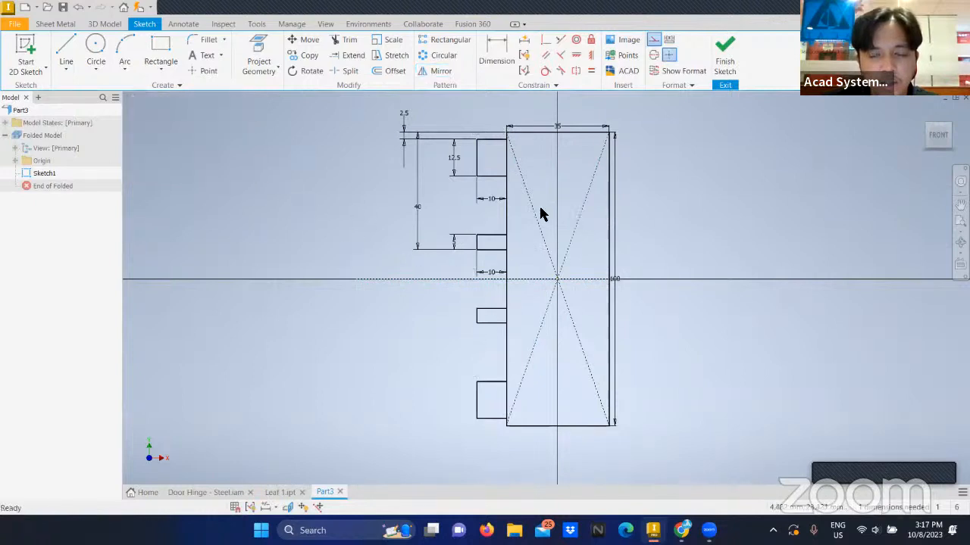
Finish the sketch and create a sheet metal Face from the plate profile and all four tab profiles.
{"action": "left_click", "coordinate": [727, 66]}
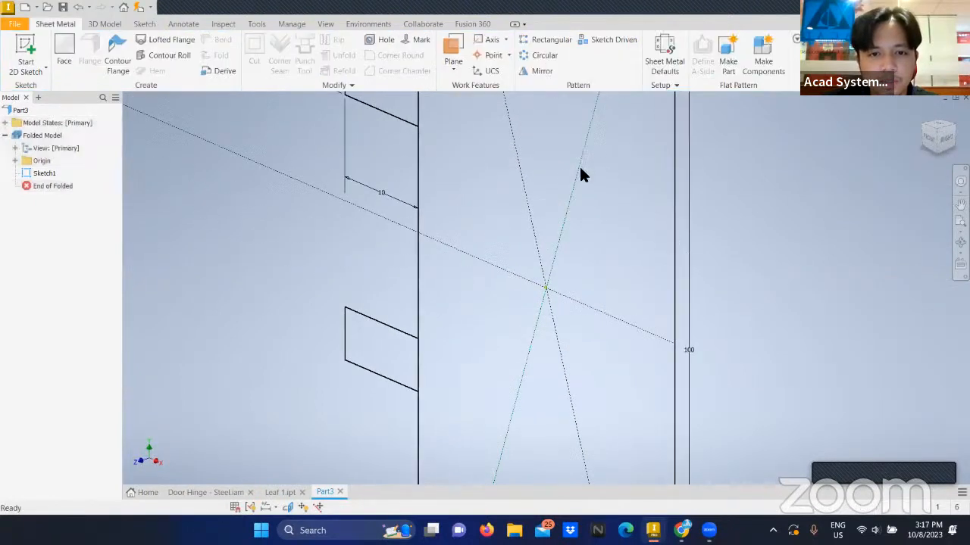
{"action": "scroll", "coordinate": [577, 172], "scroll_direction": "down", "scroll_amount": 4}
{"action": "mouse_move", "coordinate": [575, 175]}
{"action": "middle_mouse_down"}
{"action": "mouse_move", "coordinate": [550, 255]}
{"action": "mouse_move", "coordinate": [534, 248]}
{"action": "middle_mouse_up"}
{"action": "scroll", "coordinate": [535, 248], "scroll_direction": "down", "scroll_amount": 3}
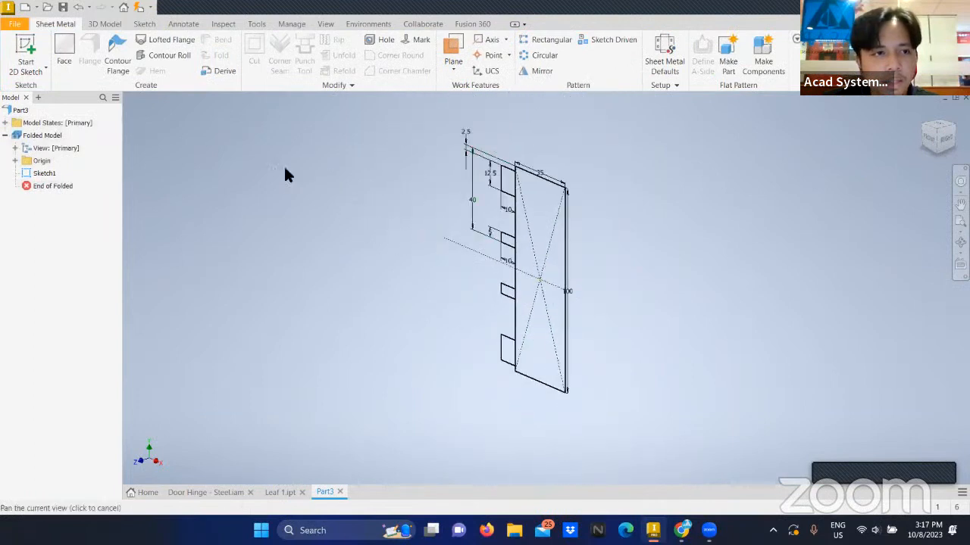
{"action": "left_click", "coordinate": [65, 52]}
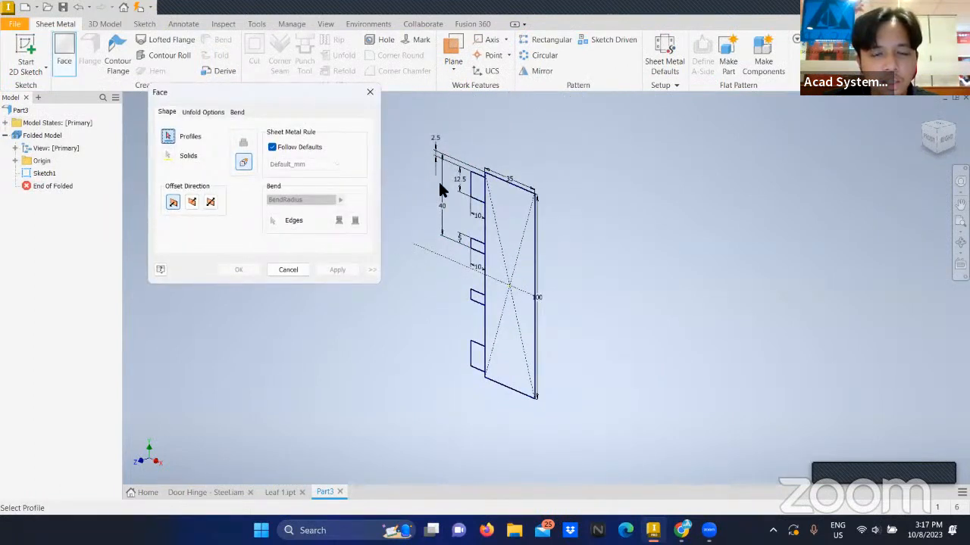
{"action": "left_click", "coordinate": [493, 195]}
{"action": "left_click", "coordinate": [475, 190]}
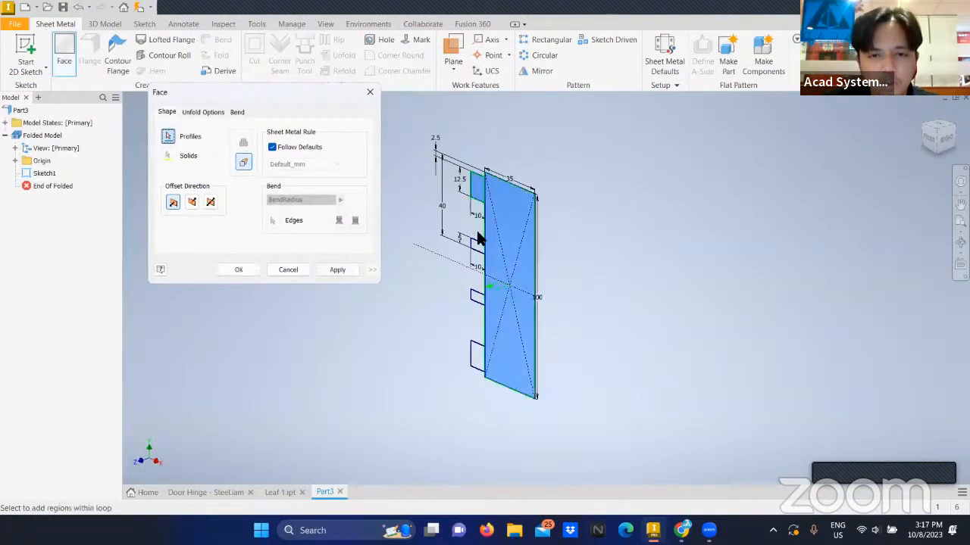
{"action": "left_click", "coordinate": [477, 246]}
{"action": "left_click", "coordinate": [476, 299]}
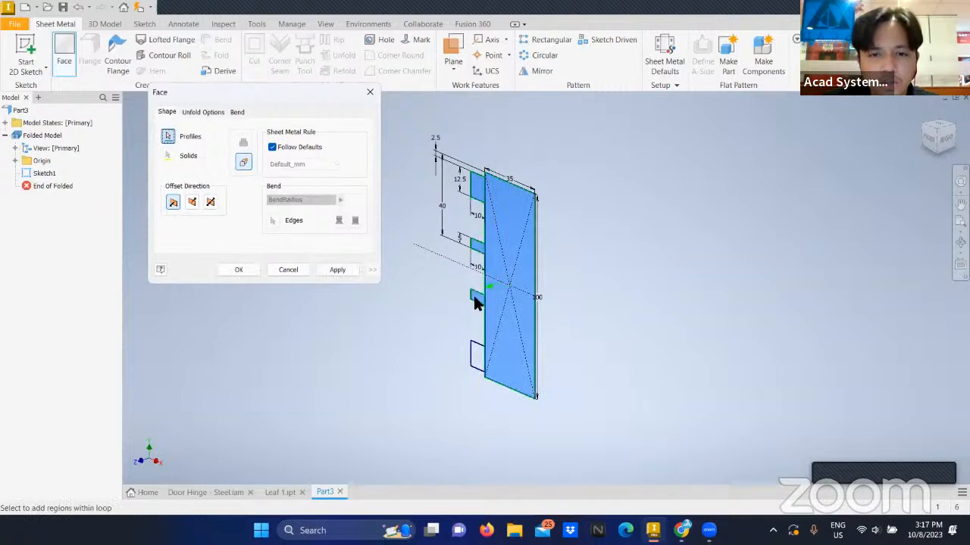
{"action": "left_click", "coordinate": [474, 360]}
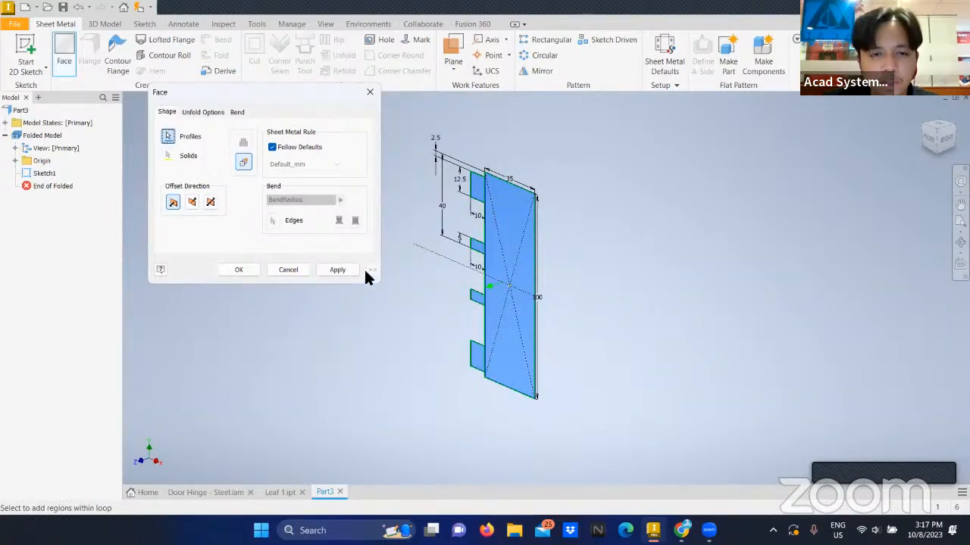
{"action": "left_click", "coordinate": [344, 270]}
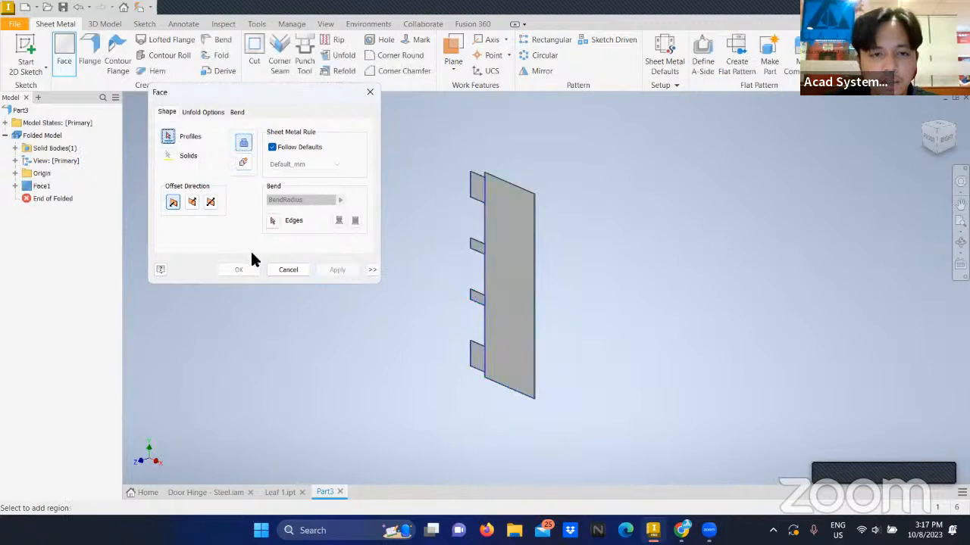
{"action": "left_click", "coordinate": [288, 270]}
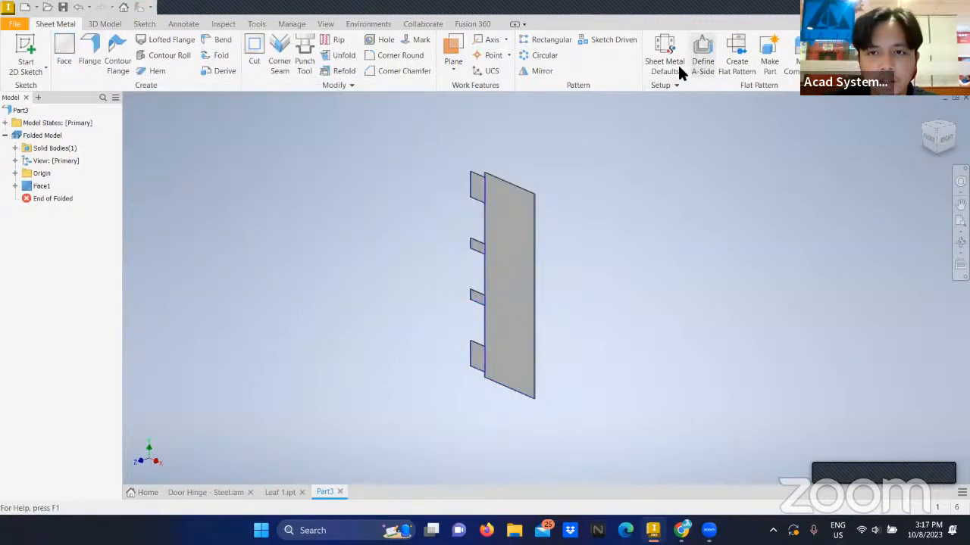
Override the sheet metal rule's thickness in the defaults and set the thickness to 2.5 mm.
{"action": "left_click", "coordinate": [658, 59]}
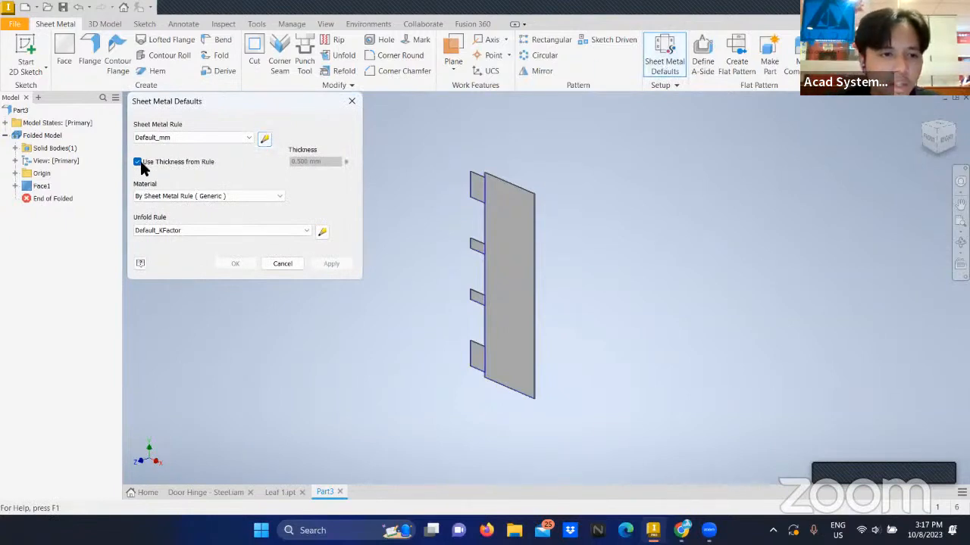
{"action": "left_click", "coordinate": [138, 161]}
{"action": "left_click", "coordinate": [297, 161]}
{"action": "type", "text": "2.5"}
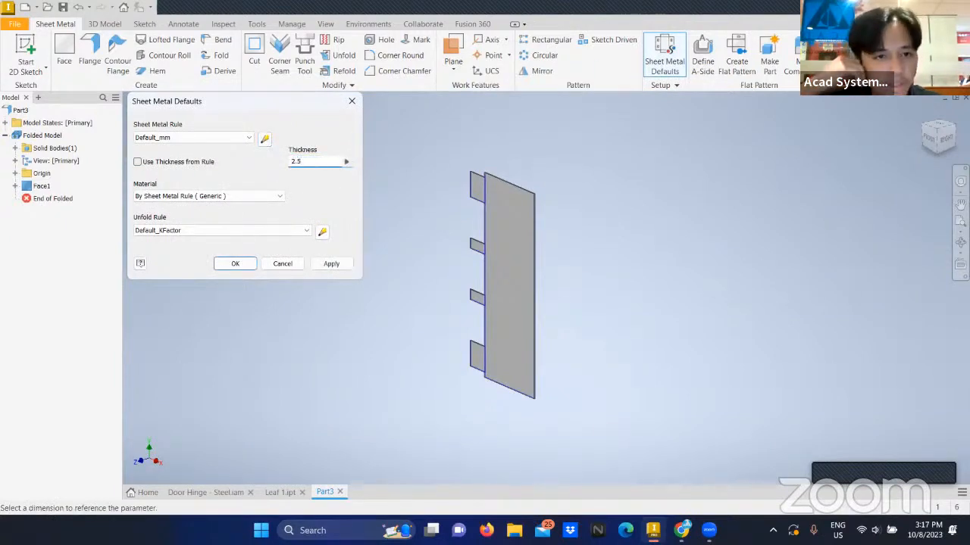
{"action": "left_click", "coordinate": [330, 264]}
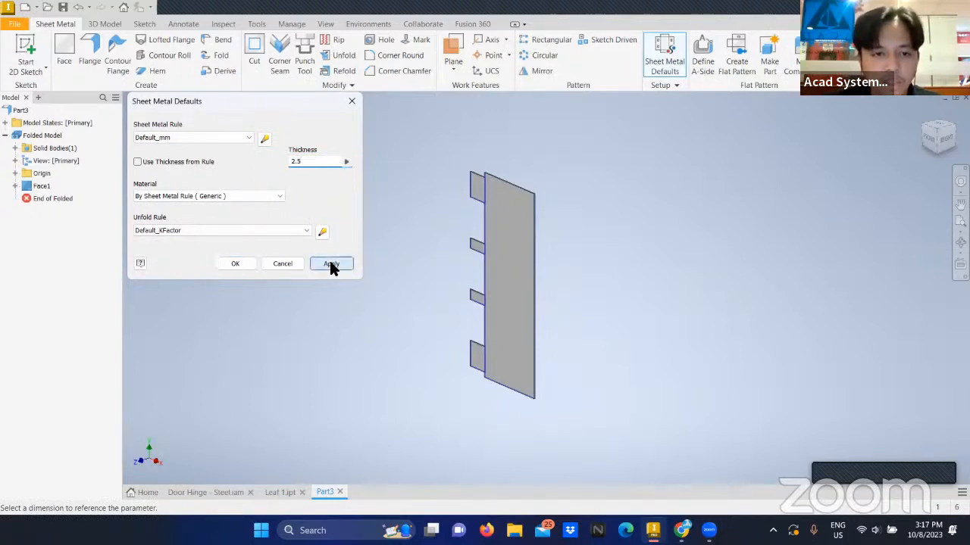
{"action": "left_click", "coordinate": [291, 265]}
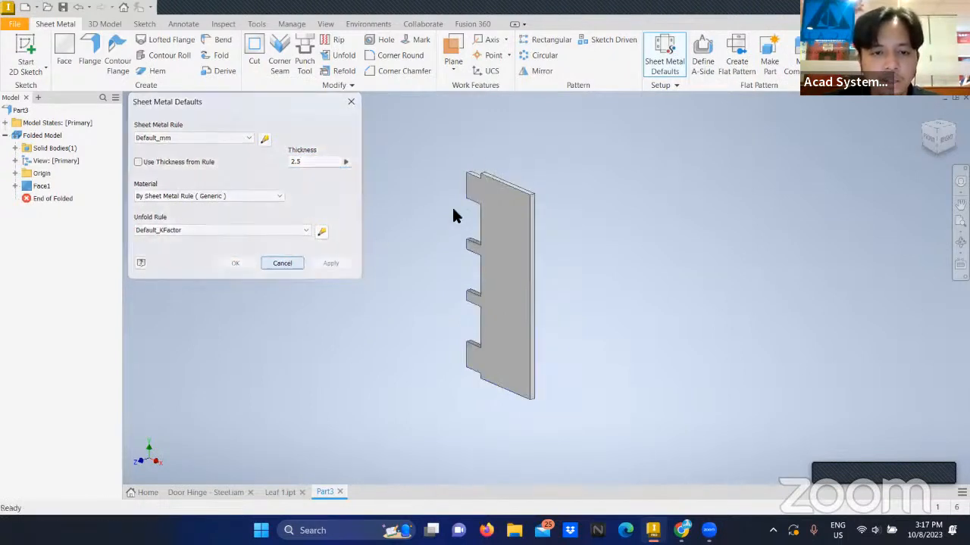
Add Rolled hems with the BendRadius radius and a 270-degree angle to the end edges of the upper two tabs.
{"action": "mouse_move", "coordinate": [453, 246]}
{"action": "middle_mouse_down", "text": "shift"}
{"action": "mouse_move", "coordinate": [519, 250]}
{"action": "mouse_move", "coordinate": [531, 260]}
{"action": "middle_mouse_up", "text": "shift"}
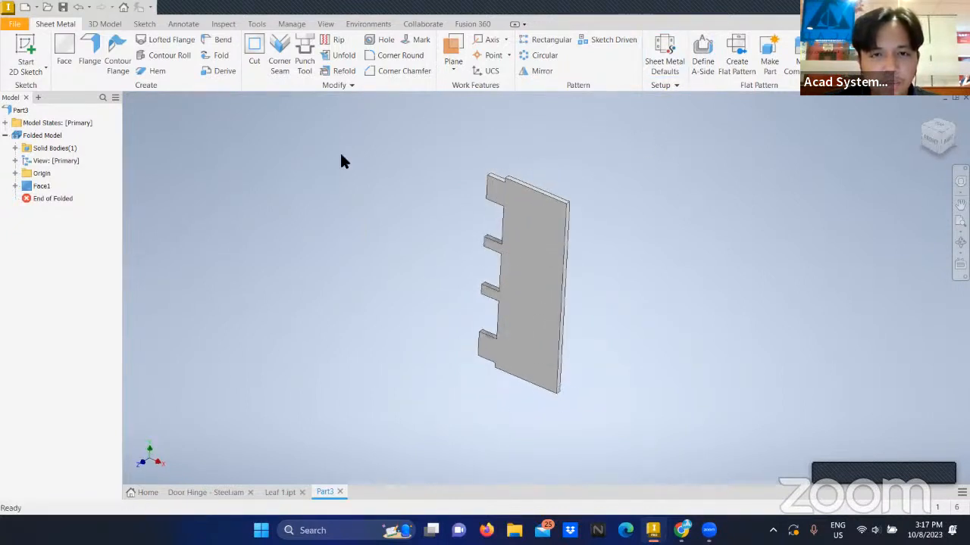
{"action": "left_click", "coordinate": [937, 138]}
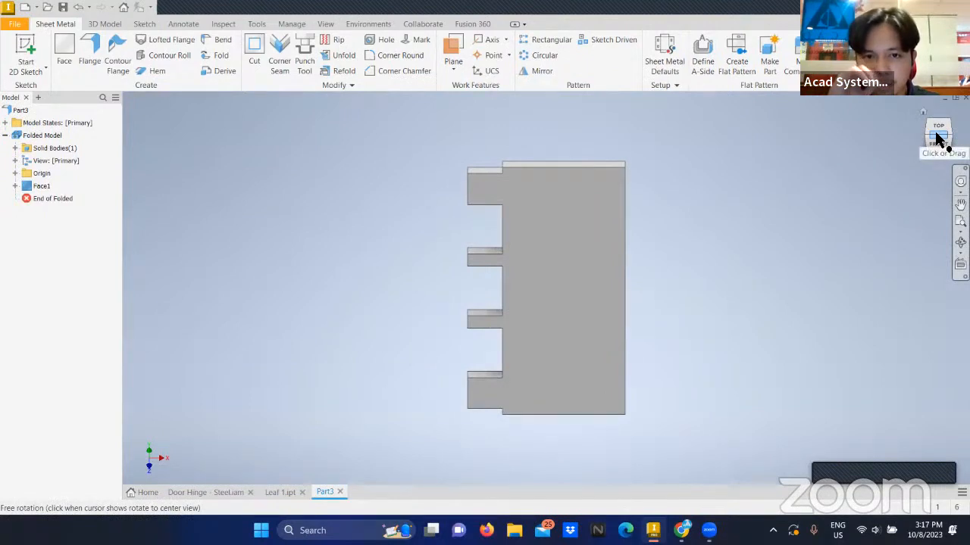
{"action": "left_click", "coordinate": [152, 72]}
{"action": "left_click", "coordinate": [188, 150]}
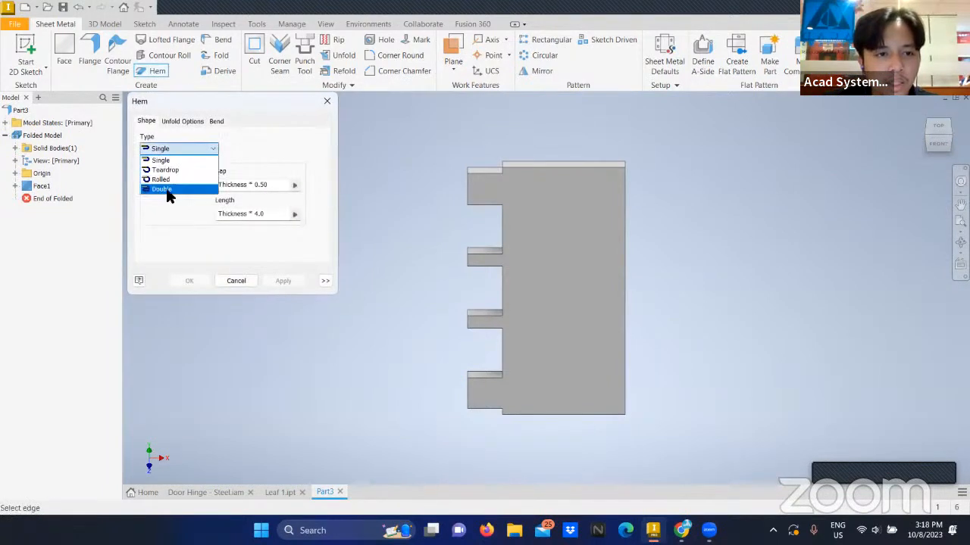
{"action": "left_click", "coordinate": [162, 182]}
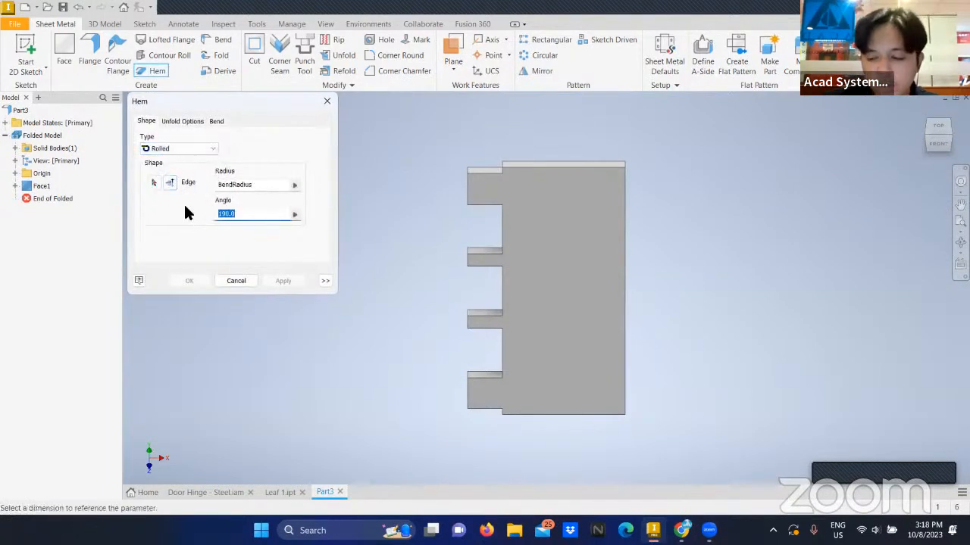
{"action": "type", "text": "270"}
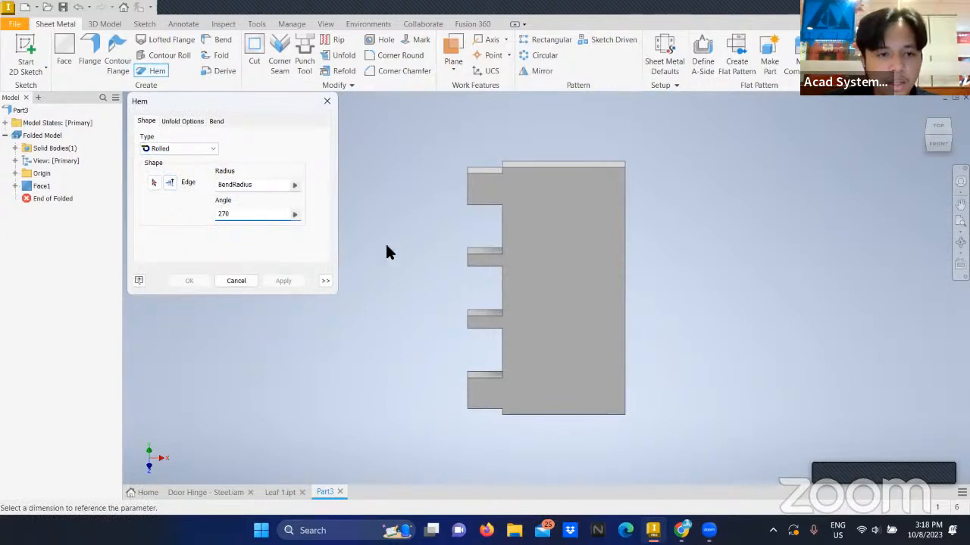
{"action": "middle_click_drag", "start_coordinate": [487, 210], "coordinate": [450, 190], "text": "shift"}
{"action": "left_click", "coordinate": [453, 188]}
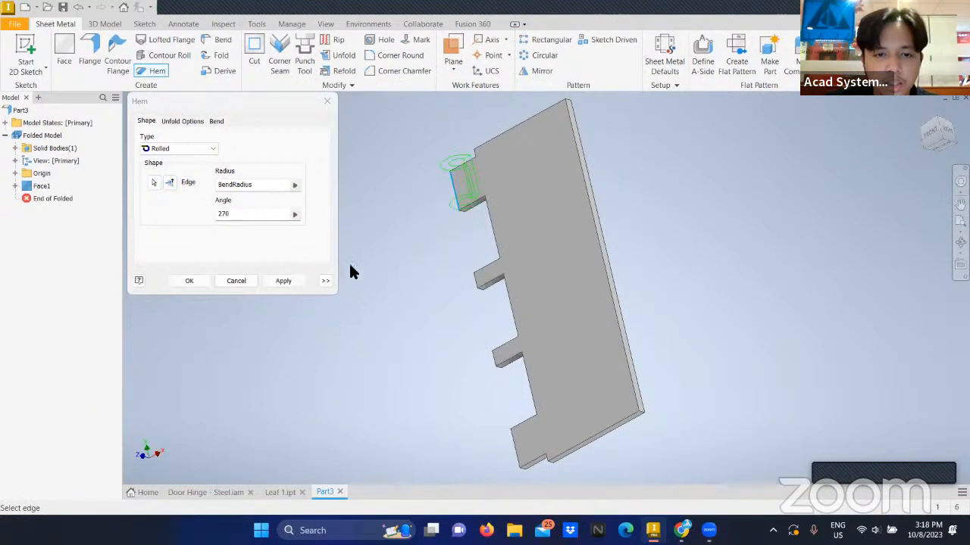
{"action": "left_click", "coordinate": [297, 277]}
{"action": "left_click", "coordinate": [478, 280]}
{"action": "left_click", "coordinate": [283, 282]}
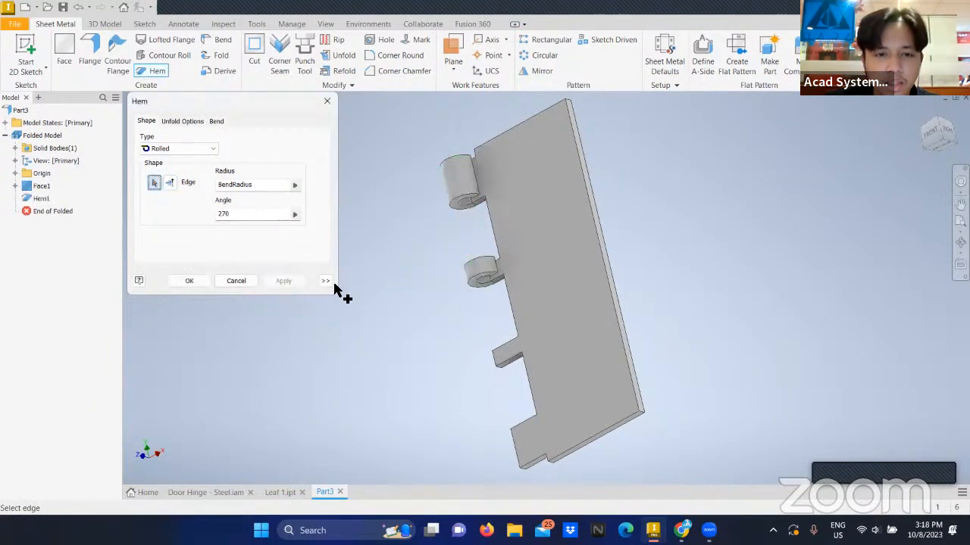
Add the same 270-degree Rolled hems to the end edges of the lower two tabs and end the Hem command.
{"action": "left_click", "coordinate": [499, 350]}
{"action": "left_click", "coordinate": [285, 282]}
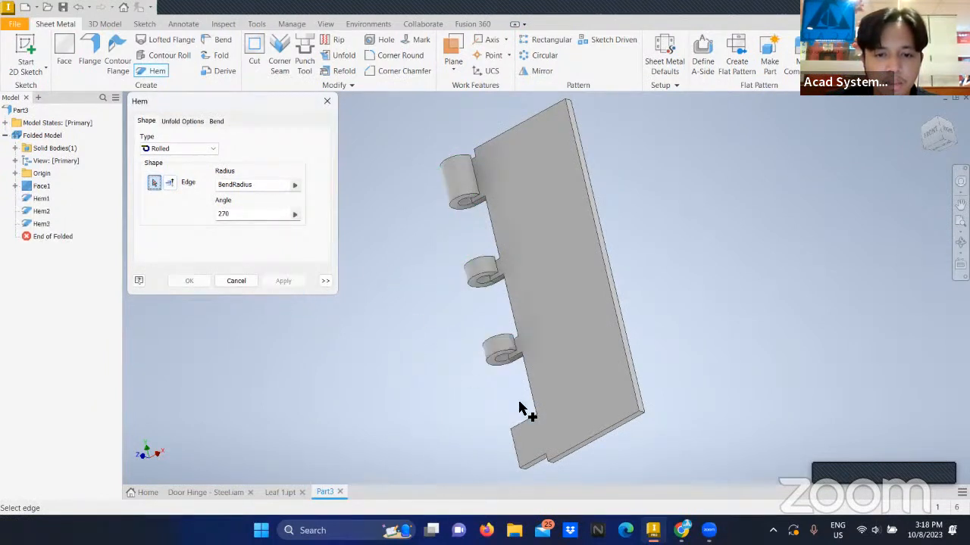
{"action": "left_click", "coordinate": [514, 447]}
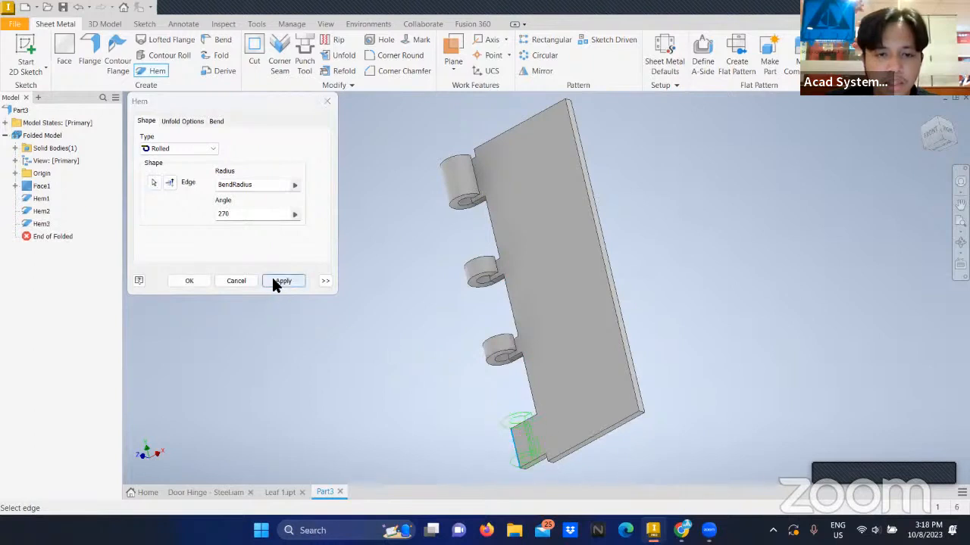
{"action": "left_click", "coordinate": [274, 280]}
{"action": "middle_click_drag", "start_coordinate": [557, 256], "coordinate": [450, 281], "text": "shift"}
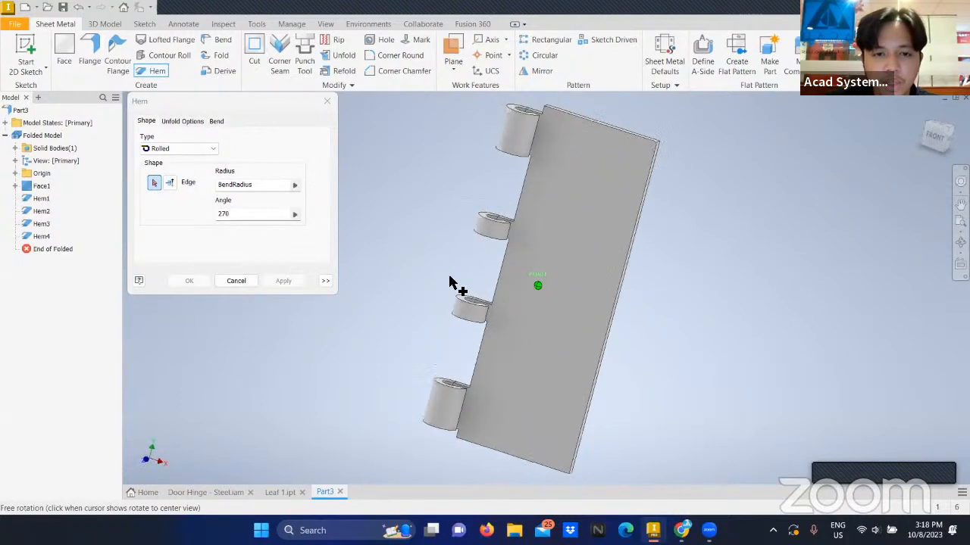
{"action": "key", "text": "Escape"}
Start a sketch on the plate's front face and place four staggered points, two in the upper half and two in the lower half.
{"action": "left_click", "coordinate": [591, 204]}
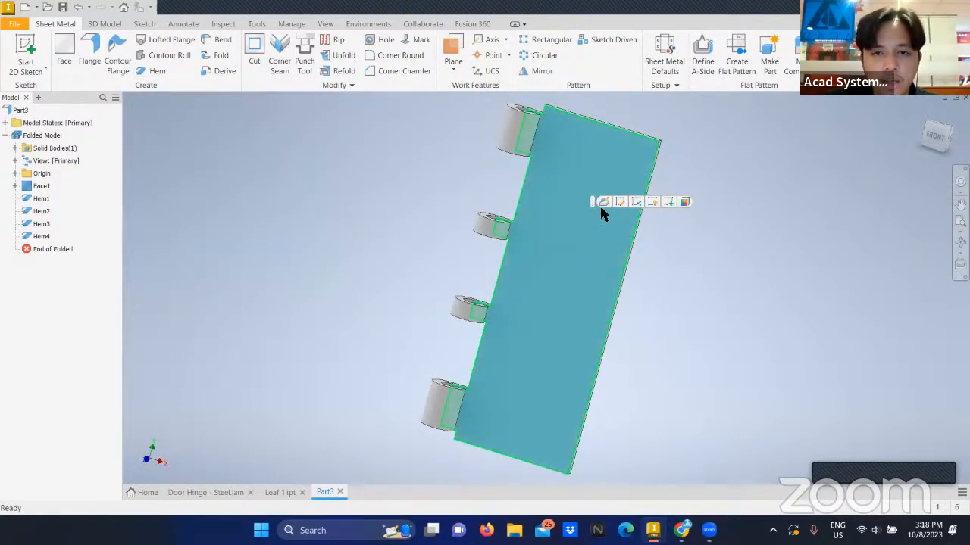
{"action": "left_click", "coordinate": [668, 201]}
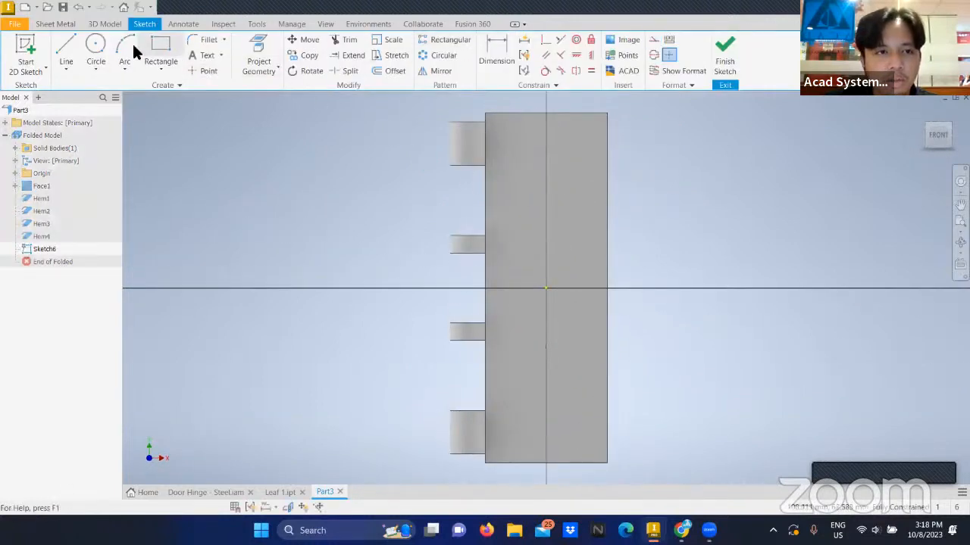
{"action": "left_click", "coordinate": [203, 72]}
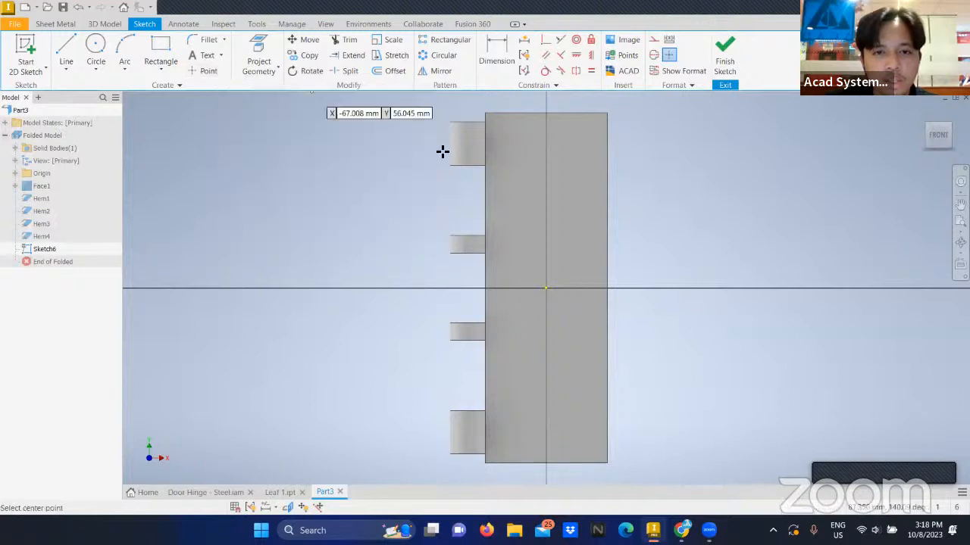
{"action": "left_click", "coordinate": [519, 140]}
{"action": "left_click", "coordinate": [574, 206]}
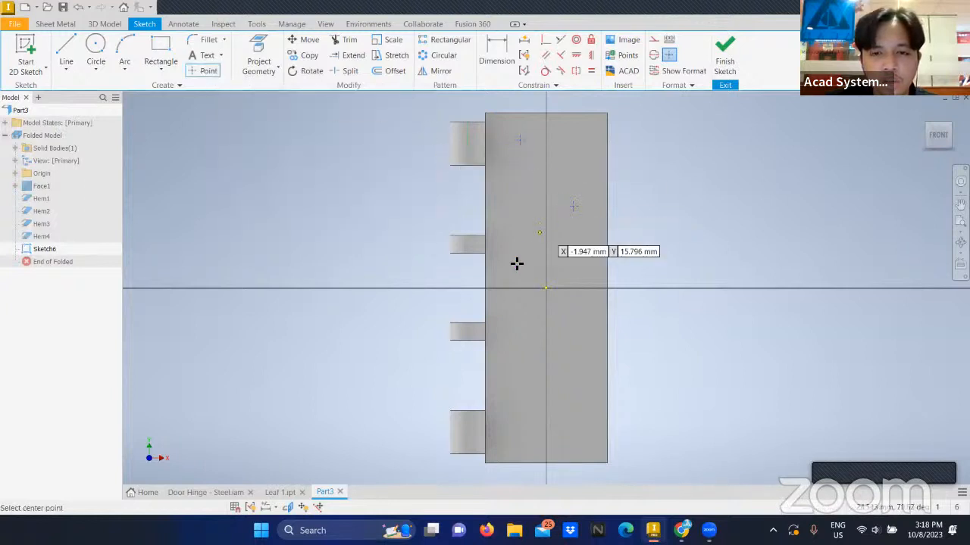
{"action": "left_click", "coordinate": [510, 322]}
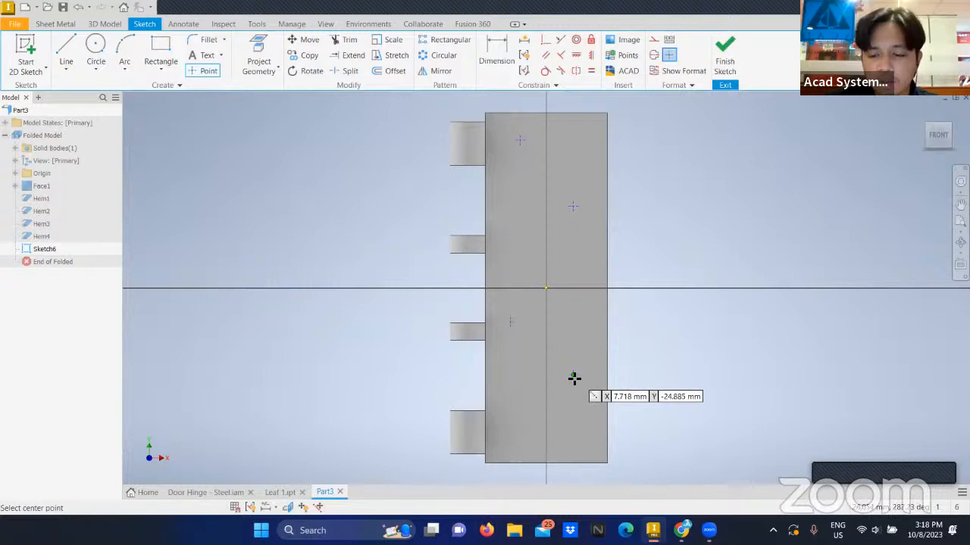
Dimension the uppermost sketch point 10 mm below the plate's top edge and 10 mm from its knuckle-side edge.
{"action": "left_click", "coordinate": [498, 61]}
{"action": "left_click", "coordinate": [520, 113]}
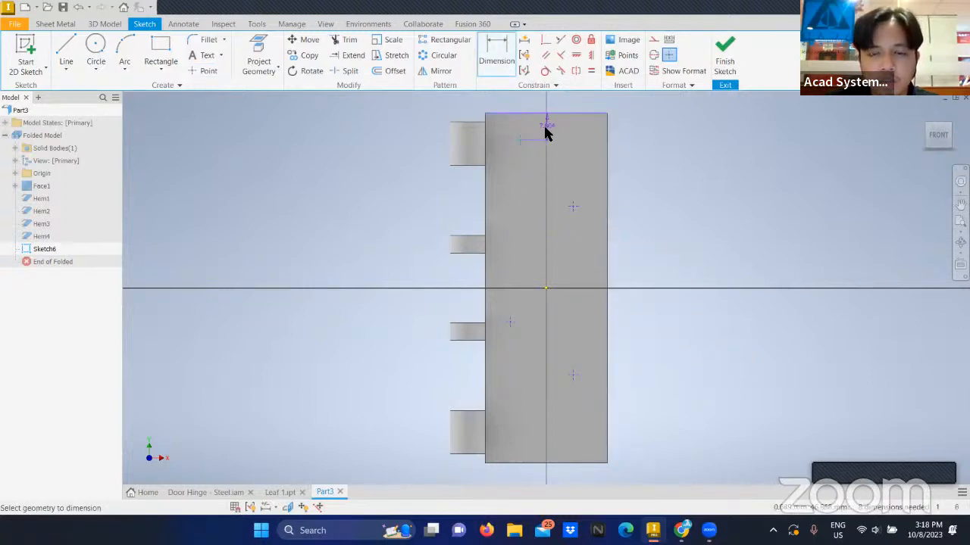
{"action": "middle_click_drag", "start_coordinate": [443, 108], "coordinate": [419, 143]}
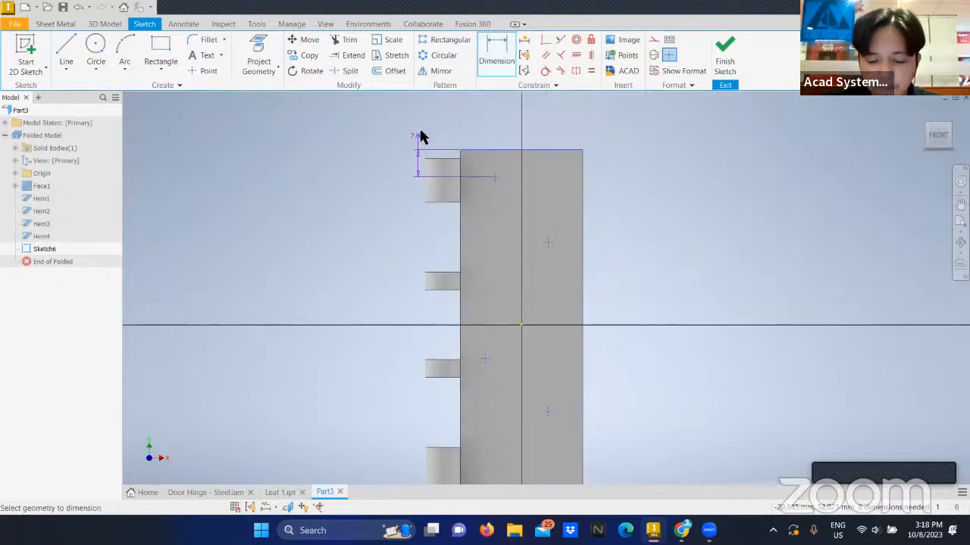
{"action": "left_click", "coordinate": [434, 125]}
{"action": "type", "text": "10"}
{"action": "key", "text": "Return"}
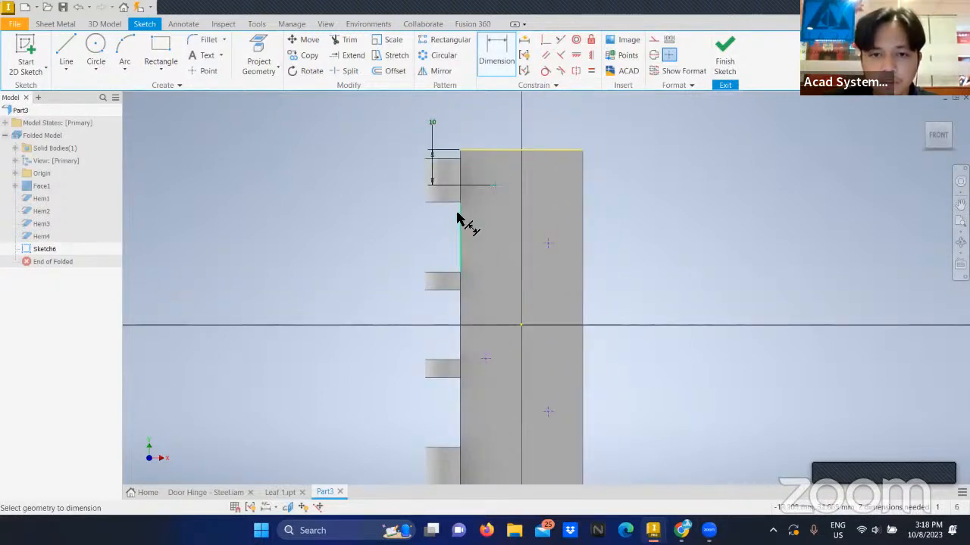
{"action": "left_click", "coordinate": [436, 113]}
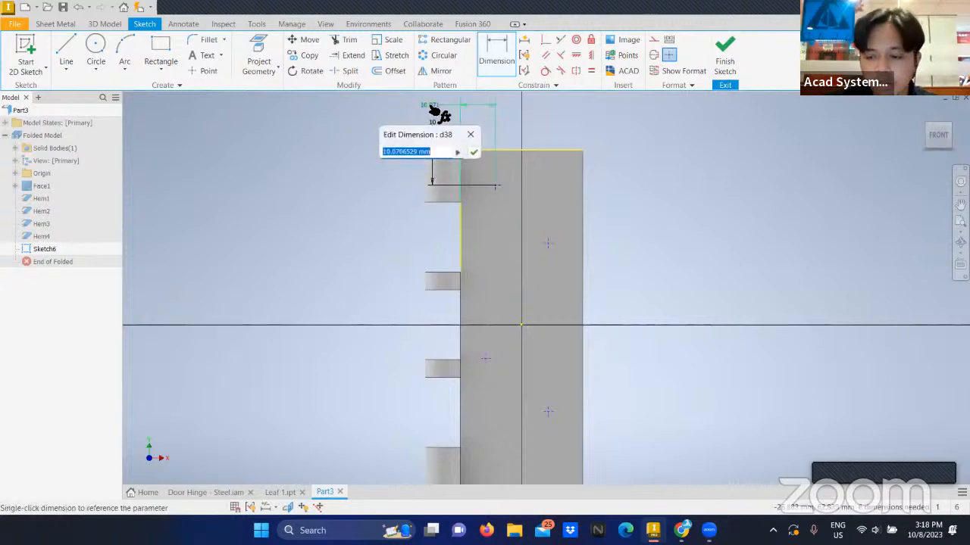
{"action": "type", "text": "10"}
{"action": "key", "text": "Return"}
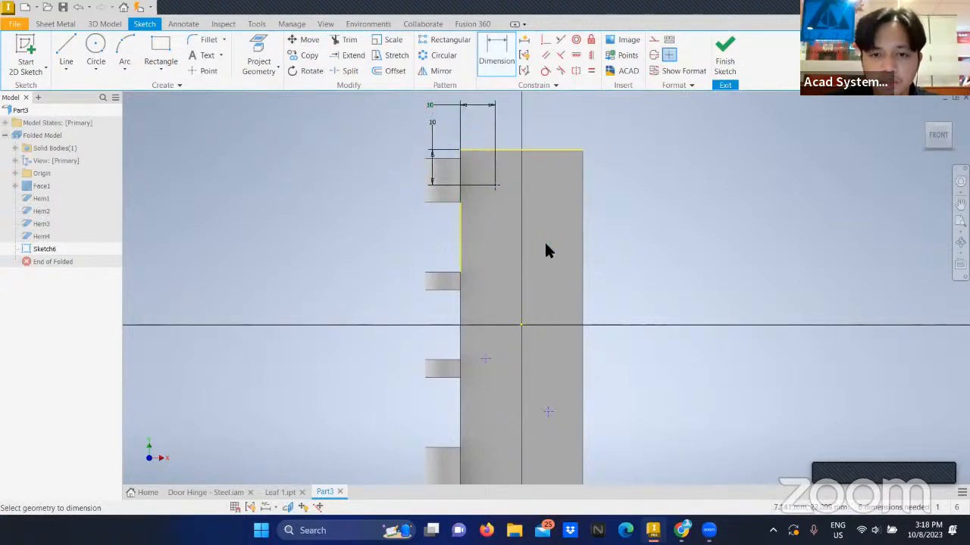
Dimension the second sketch point from the top 17.5 mm from the plate's knuckle-side edge.
{"action": "left_click", "coordinate": [461, 238]}
{"action": "left_click", "coordinate": [600, 126]}
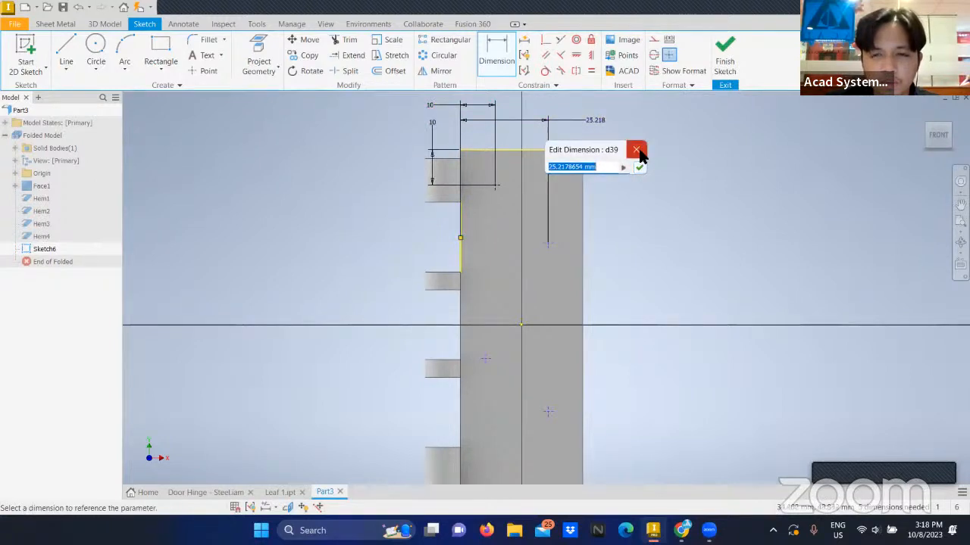
{"action": "type", "text": "17"}
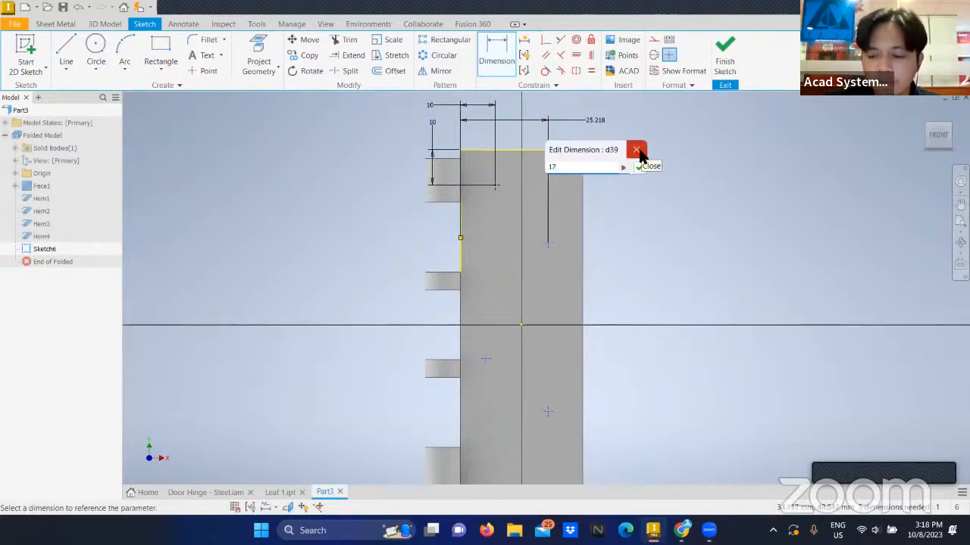
{"action": "type", "text": ".5"}
{"action": "key", "text": "Return"}
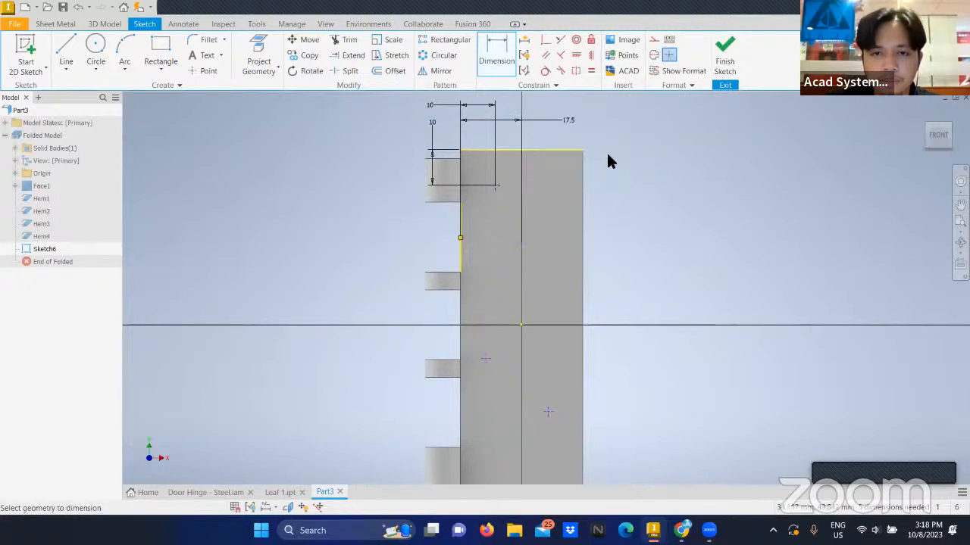
Dimension the second sketch point from the top 35 mm below the plate's top edge.
{"action": "left_click", "coordinate": [521, 241]}
{"action": "left_click", "coordinate": [552, 150]}
{"action": "left_click", "coordinate": [642, 219]}
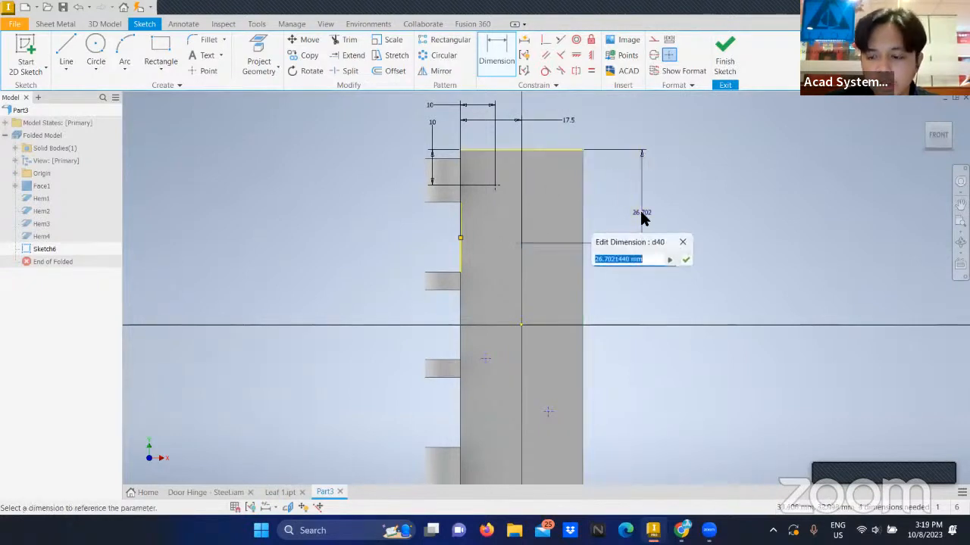
{"action": "type", "text": "35"}
{"action": "key", "text": "Return"}
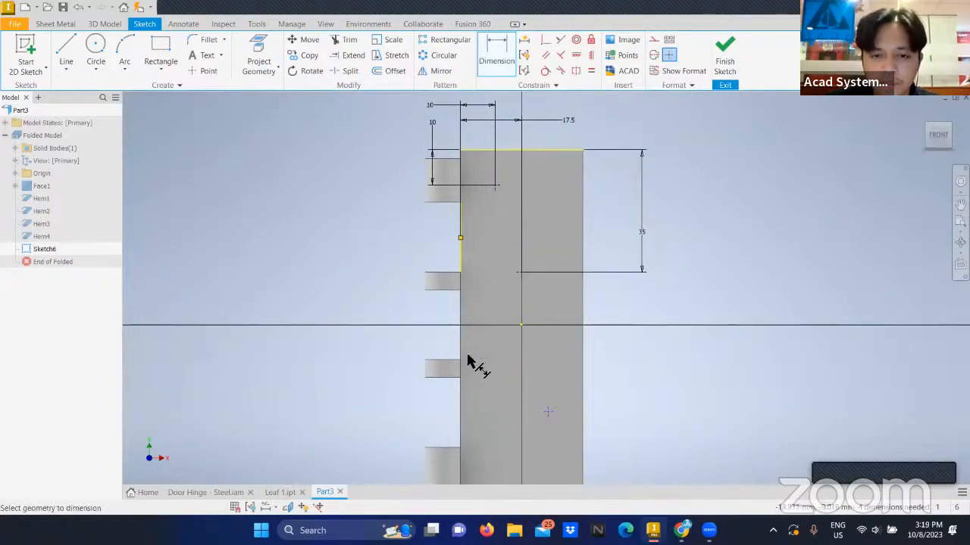
Dimension the third sketch point 10 mm from the plate's knuckle-side edge and 35 mm above its bottom edge.
{"action": "left_click", "coordinate": [461, 359]}
{"action": "left_click", "coordinate": [388, 340]}
{"action": "type", "text": "10"}
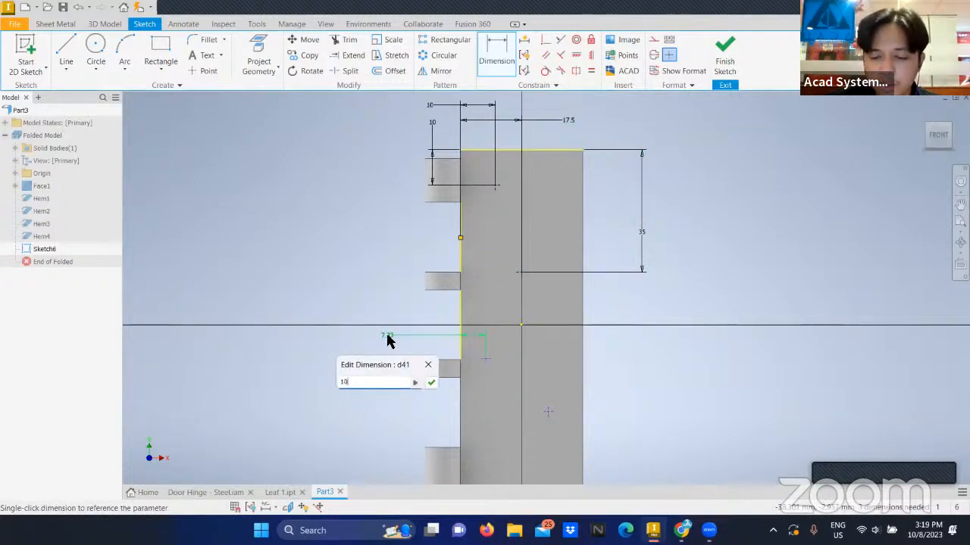
{"action": "key", "text": "Return"}
{"action": "left_click", "coordinate": [493, 358]}
{"action": "middle_click_drag", "start_coordinate": [493, 365], "coordinate": [493, 233]}
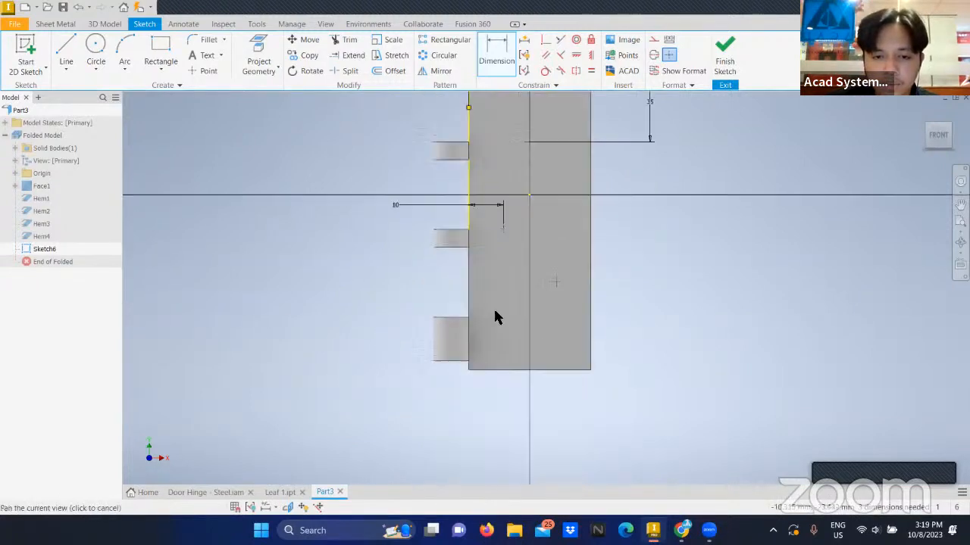
{"action": "left_click", "coordinate": [510, 370]}
{"action": "left_click", "coordinate": [400, 303]}
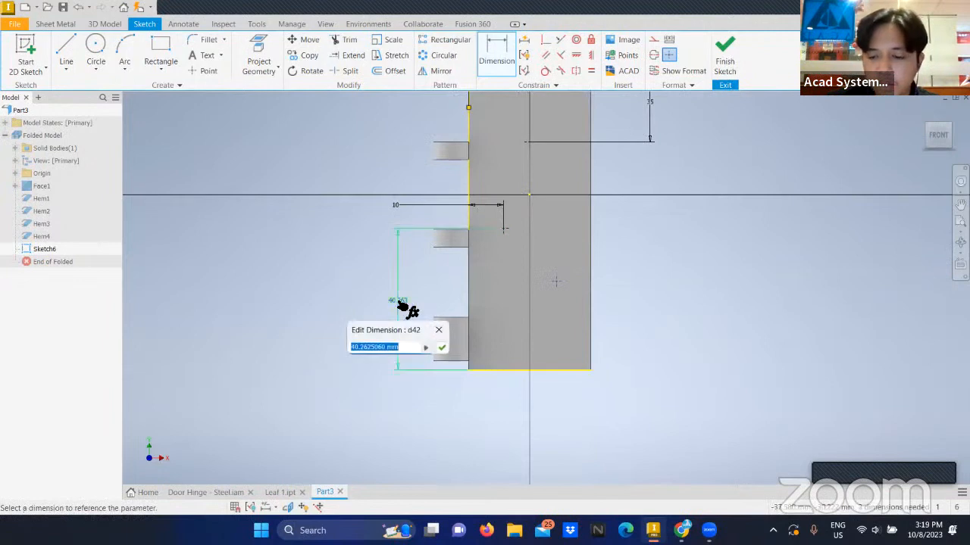
{"action": "type", "text": "35"}
{"action": "key", "text": "Return"}
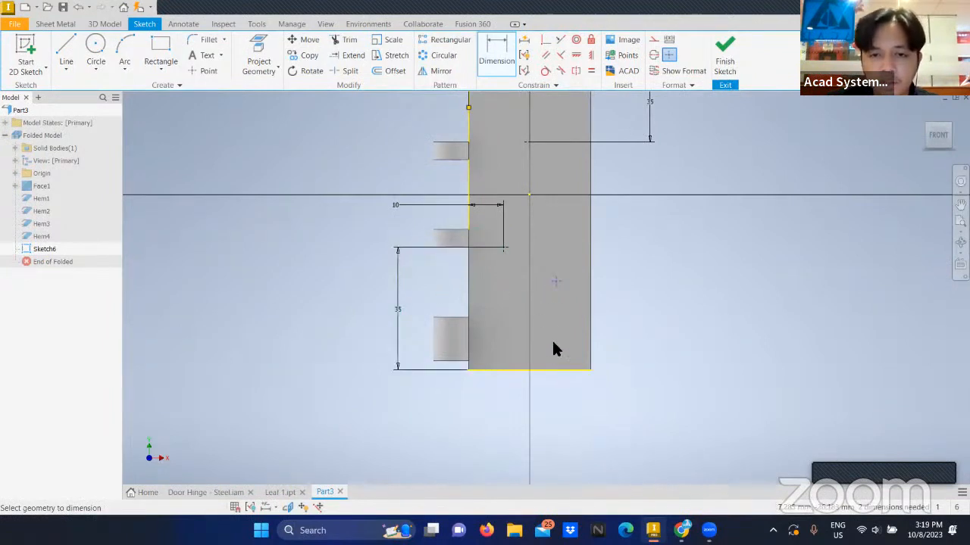
Dimension the lowest sketch point 10 mm above the bottom edge and 10 mm from the outer edge, and finish the sketch.
{"action": "left_click", "coordinate": [553, 369]}
{"action": "left_click", "coordinate": [555, 281]}
{"action": "left_click", "coordinate": [660, 342]}
{"action": "type", "text": "10"}
{"action": "key", "text": "Return"}
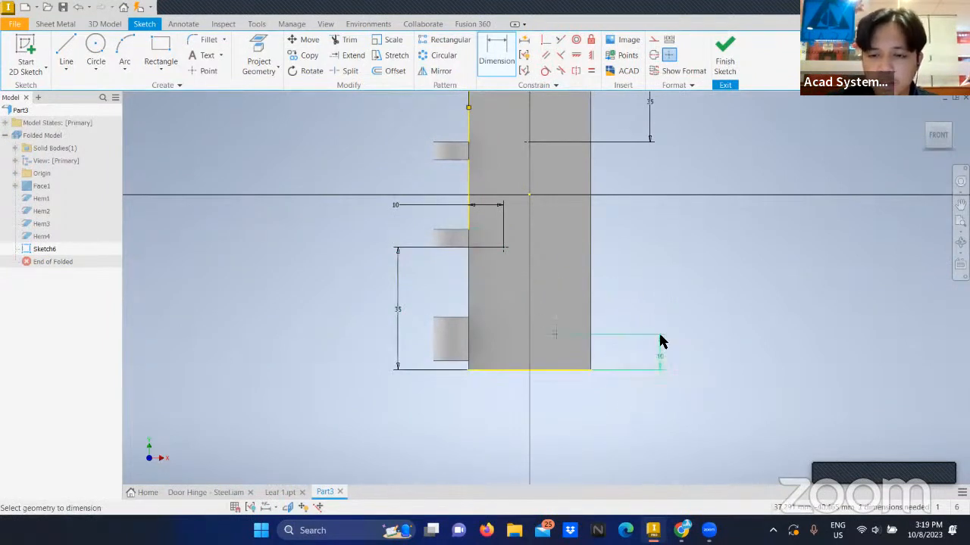
{"action": "left_click", "coordinate": [555, 334]}
{"action": "left_click", "coordinate": [590, 357]}
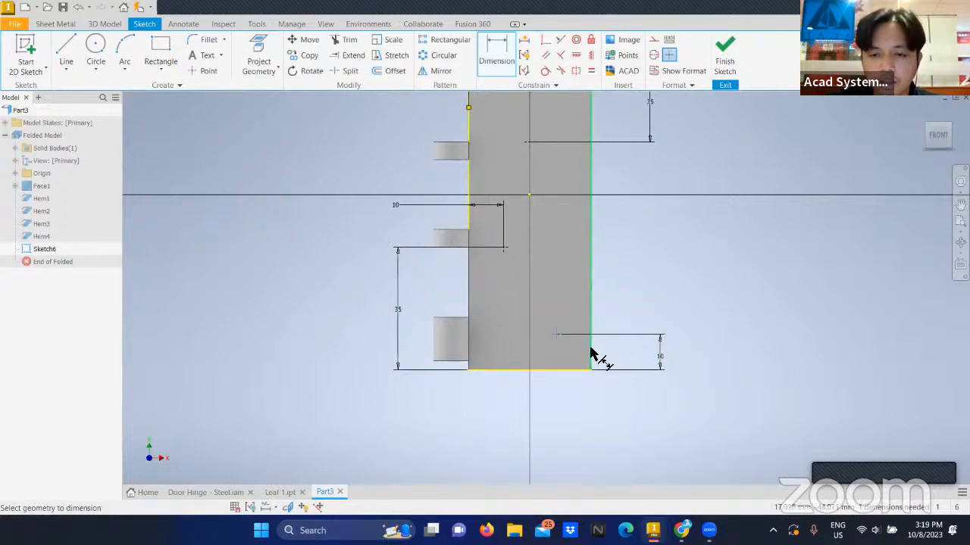
{"action": "left_click", "coordinate": [561, 409]}
{"action": "type", "text": "10"}
{"action": "key", "text": "Return"}
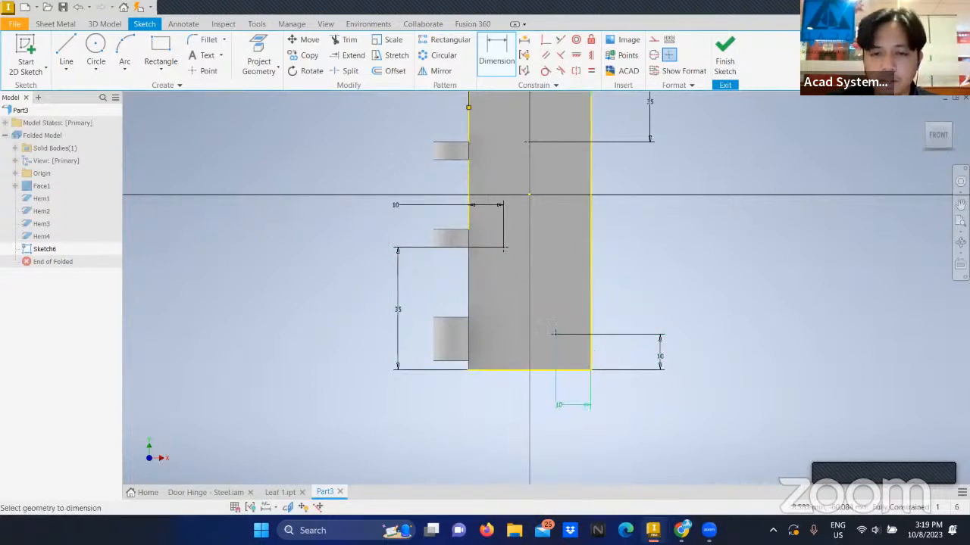
{"action": "scroll", "coordinate": [679, 330], "scroll_direction": "up", "scroll_amount": 5}
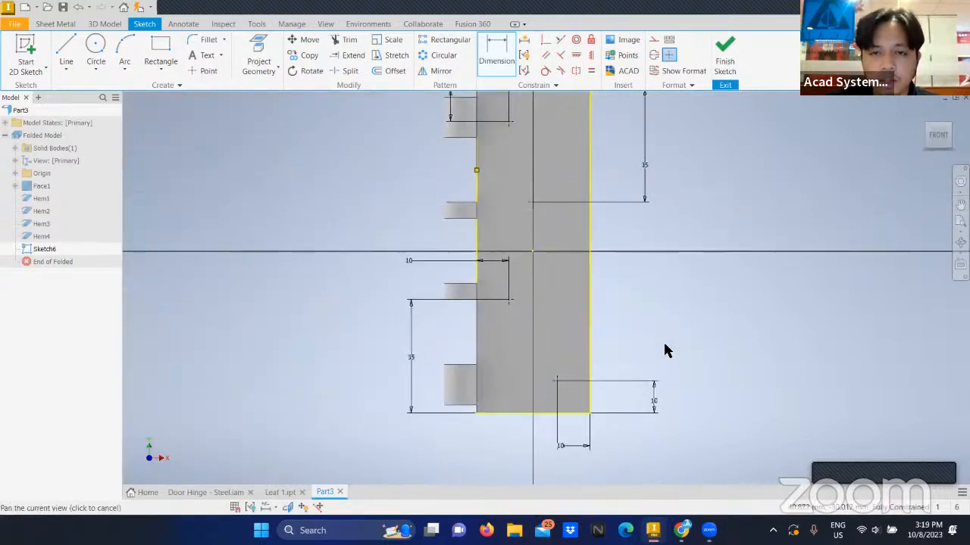
{"action": "left_click", "coordinate": [724, 52]}
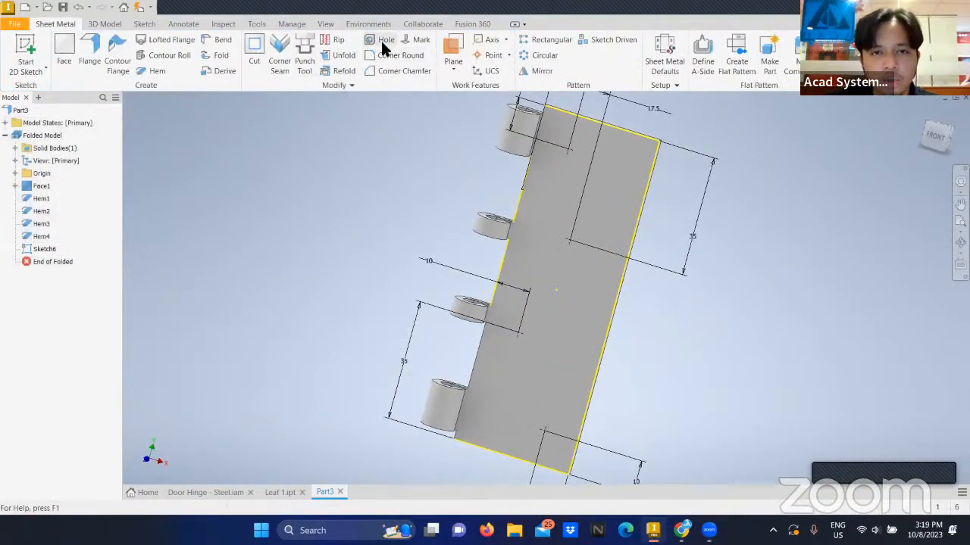
Create countersunk through holes at the four sketch points with a countersink diameter of 7.5 mm.
{"action": "left_click", "coordinate": [382, 40]}
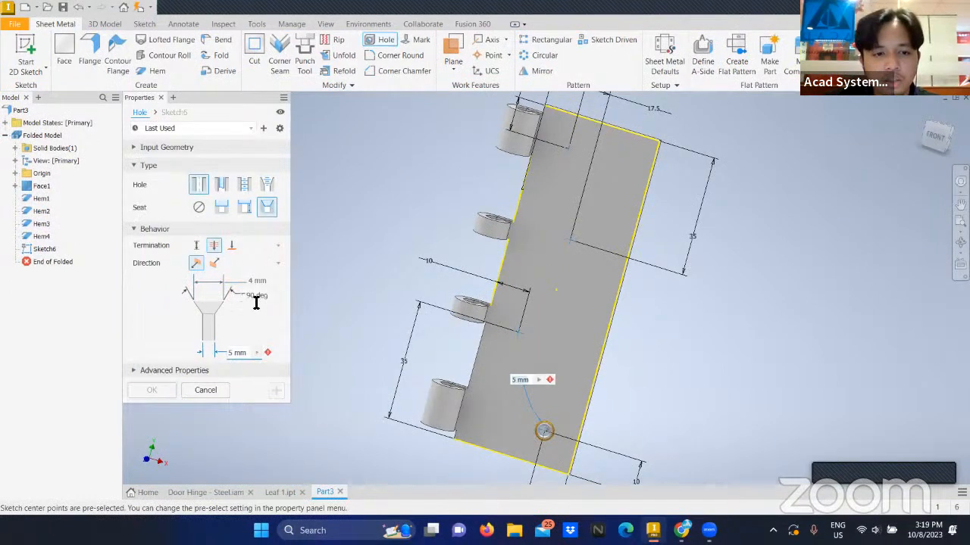
{"action": "left_click", "coordinate": [256, 281]}
{"action": "left_click", "coordinate": [263, 281]}
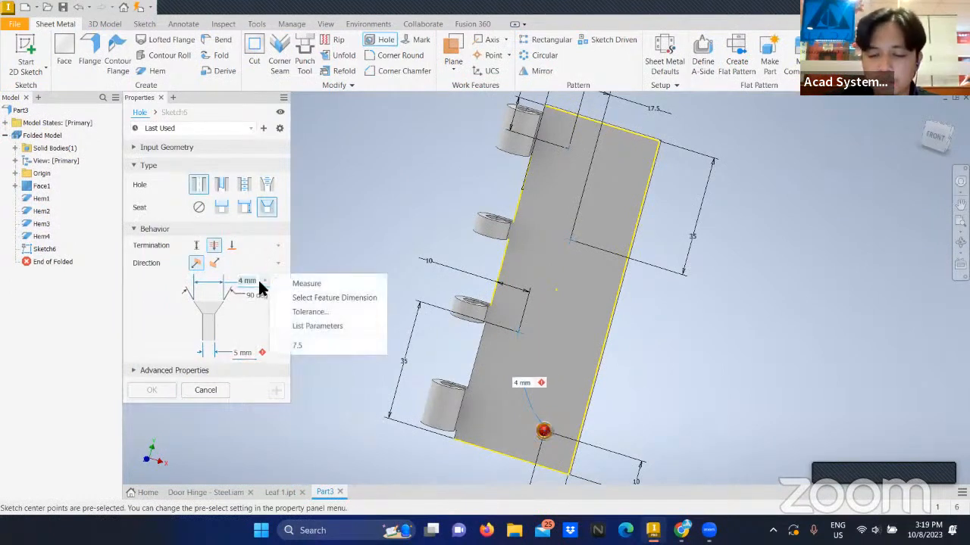
{"action": "left_click", "coordinate": [258, 285]}
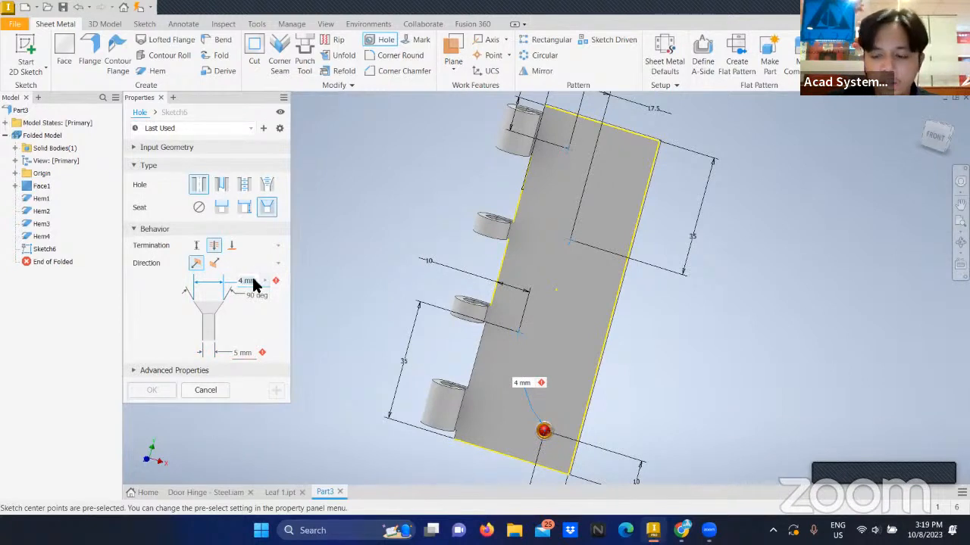
{"action": "type", "text": "7.5"}
{"action": "key", "text": "Return"}
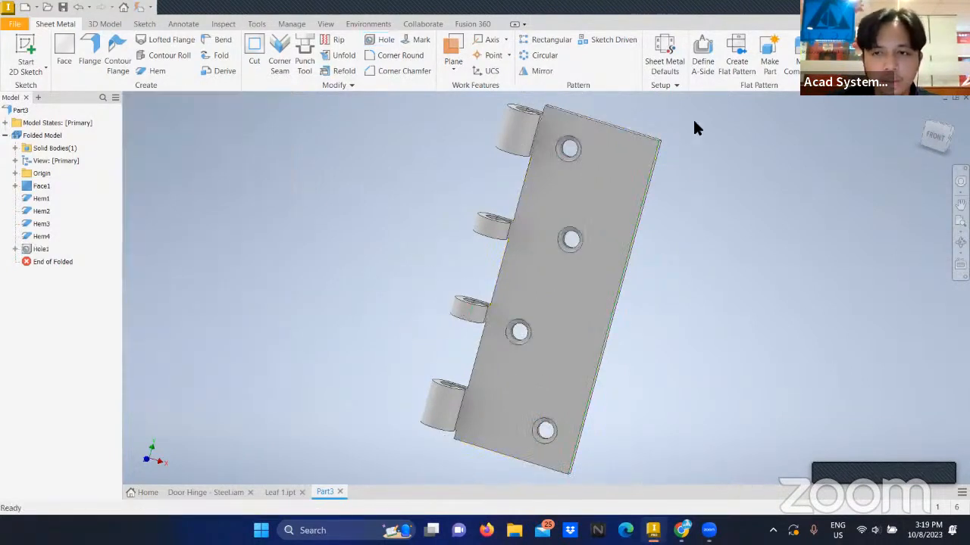
{"action": "left_click", "coordinate": [923, 117]}
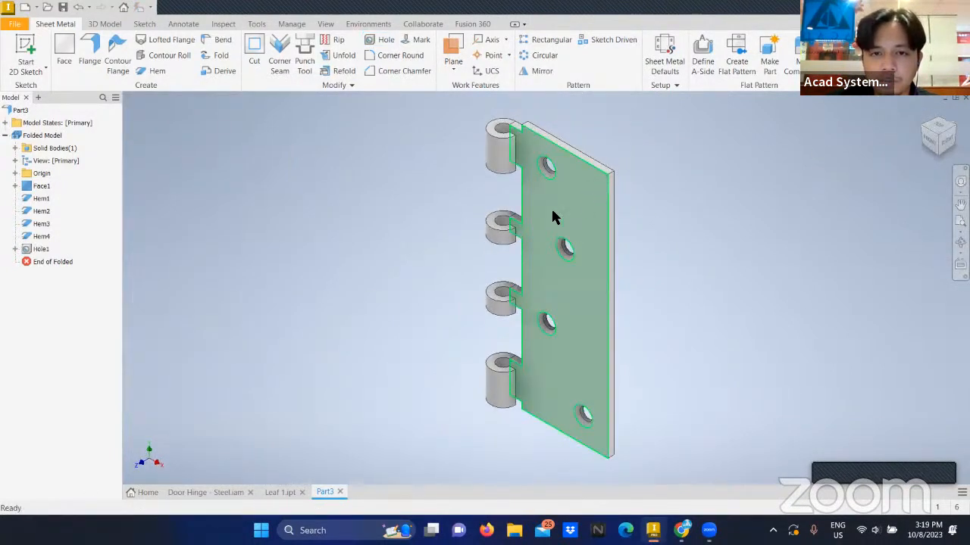
Compare with Leaf 1's colour and apply the Copper - Polished appearance to the new leaf.
{"action": "left_click", "coordinate": [277, 493]}
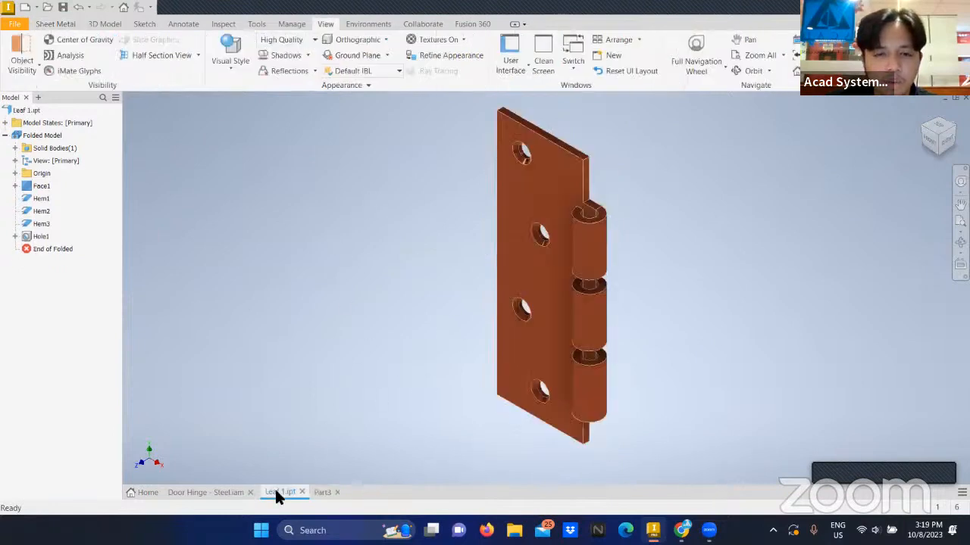
{"action": "left_click", "coordinate": [315, 492]}
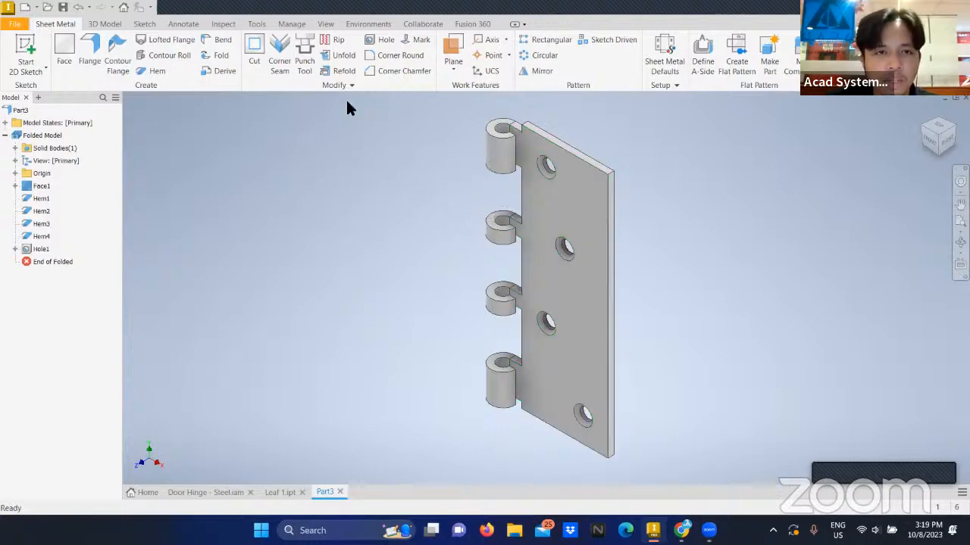
{"action": "left_click", "coordinate": [342, 8]}
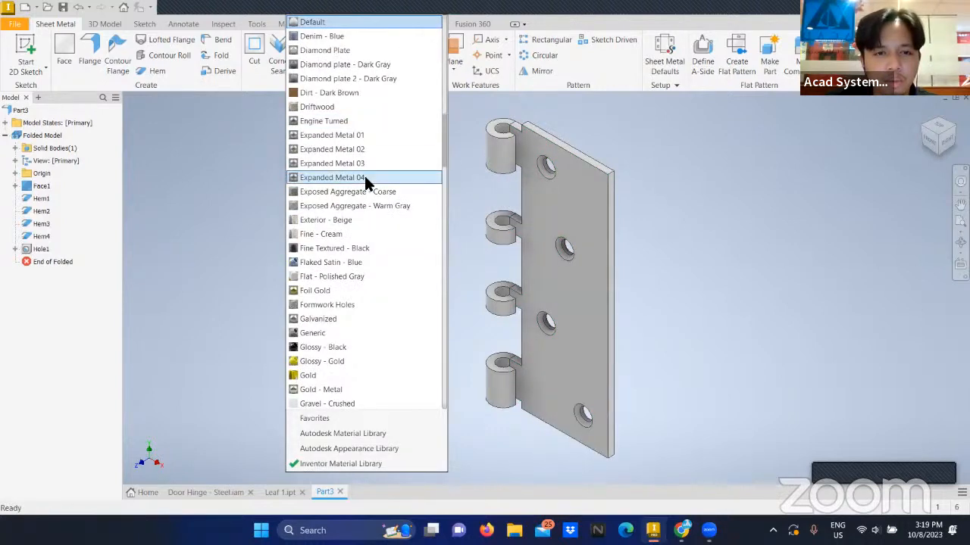
{"action": "scroll", "coordinate": [350, 148], "scroll_direction": "up", "scroll_amount": 2}
{"action": "scroll", "coordinate": [345, 106], "scroll_direction": "up", "scroll_amount": 7}
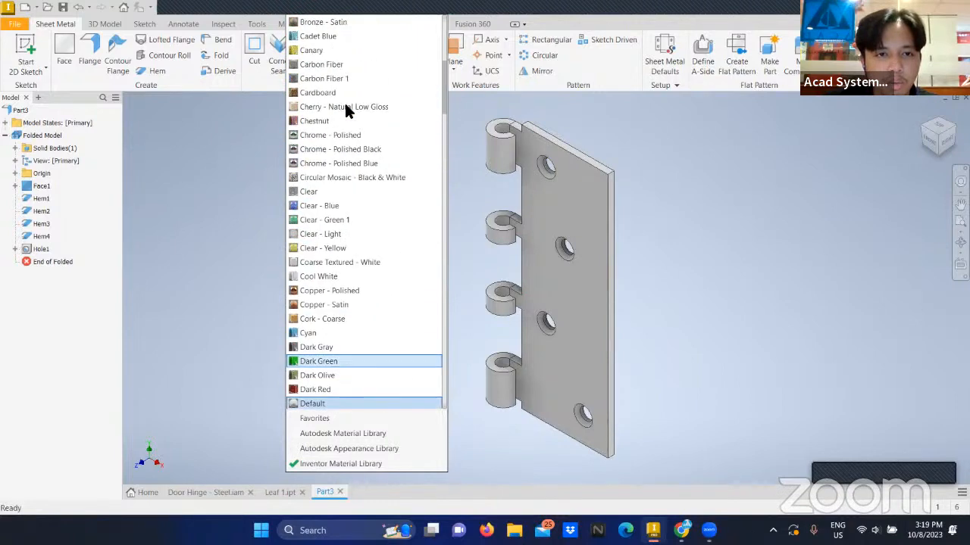
{"action": "left_click", "coordinate": [382, 287]}
Save the part as Leaf 2 in the Door Hinge folder.
{"action": "left_click", "coordinate": [64, 8]}
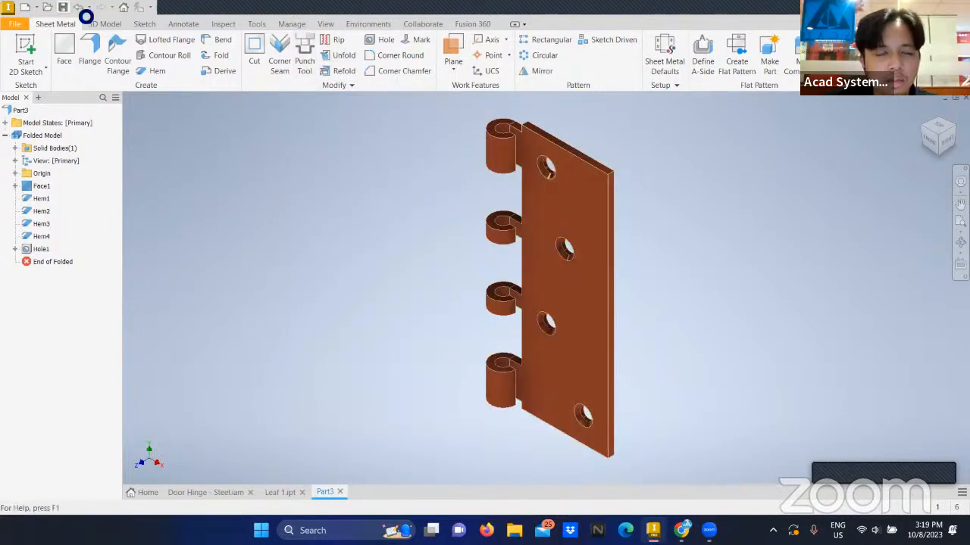
{"action": "type", "text": "L"}
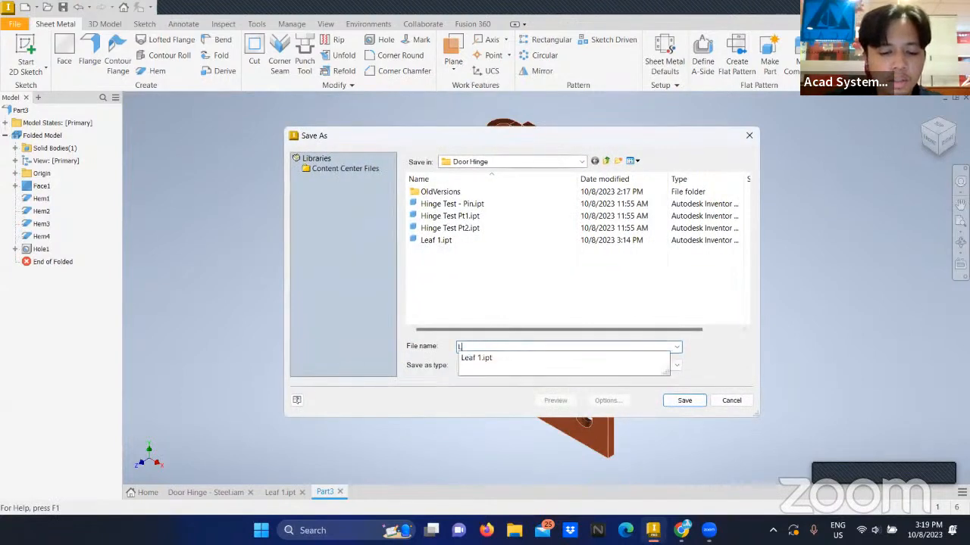
{"action": "type", "text": "eaf"}
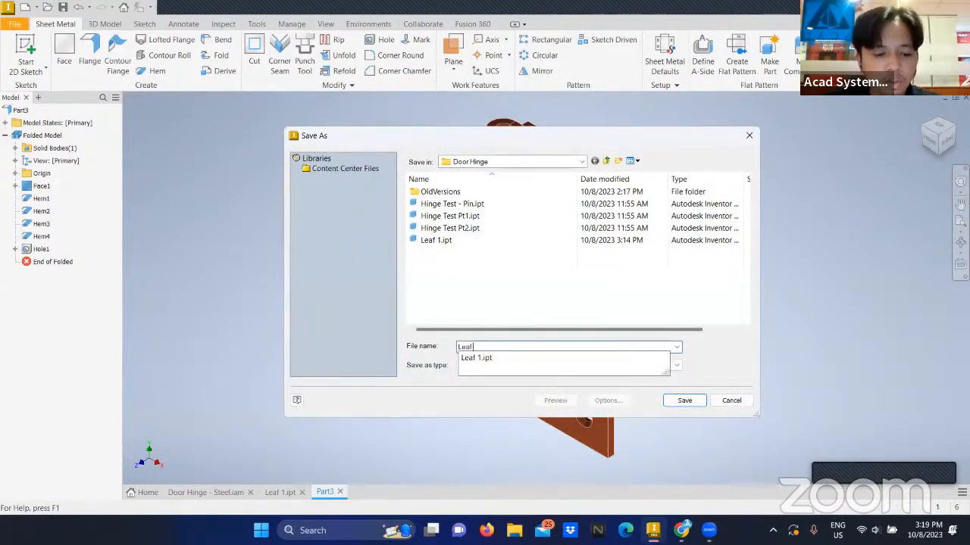
{"action": "type", "text": " 2"}
{"action": "left_click", "coordinate": [687, 400]}
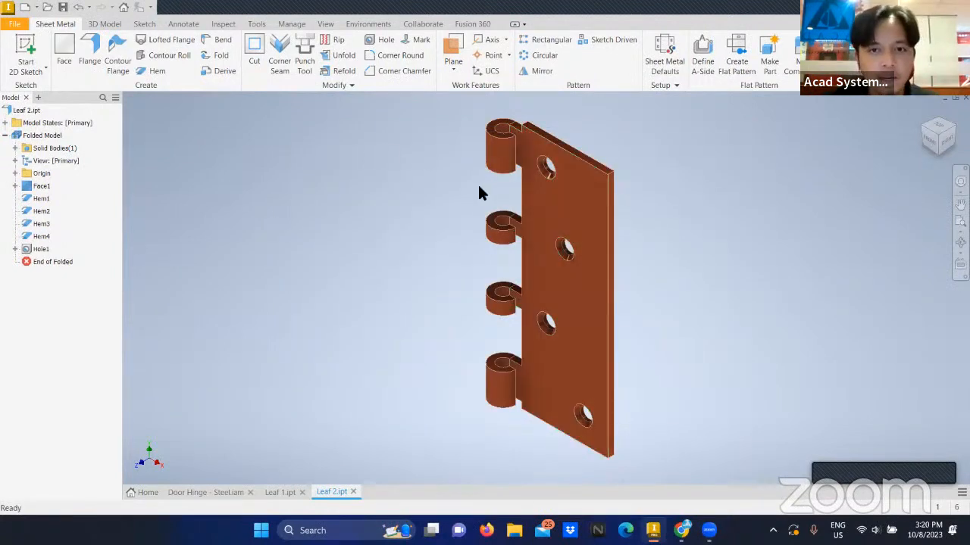
Check the pin in the Door Hinge - Steel assembly and create a new part from the metric Standard (mm).ipt template.
{"action": "left_click", "coordinate": [279, 492]}
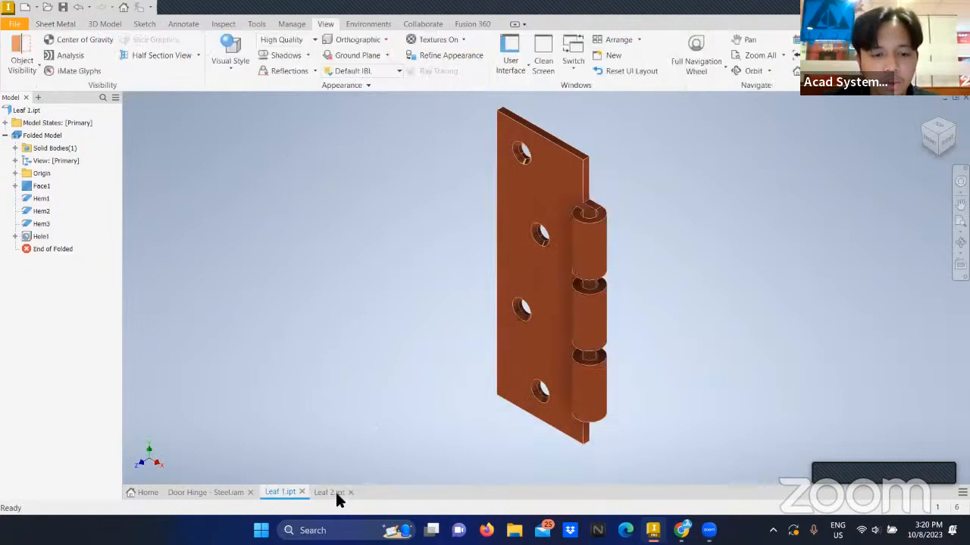
{"action": "left_click", "coordinate": [333, 493]}
{"action": "left_click", "coordinate": [174, 489]}
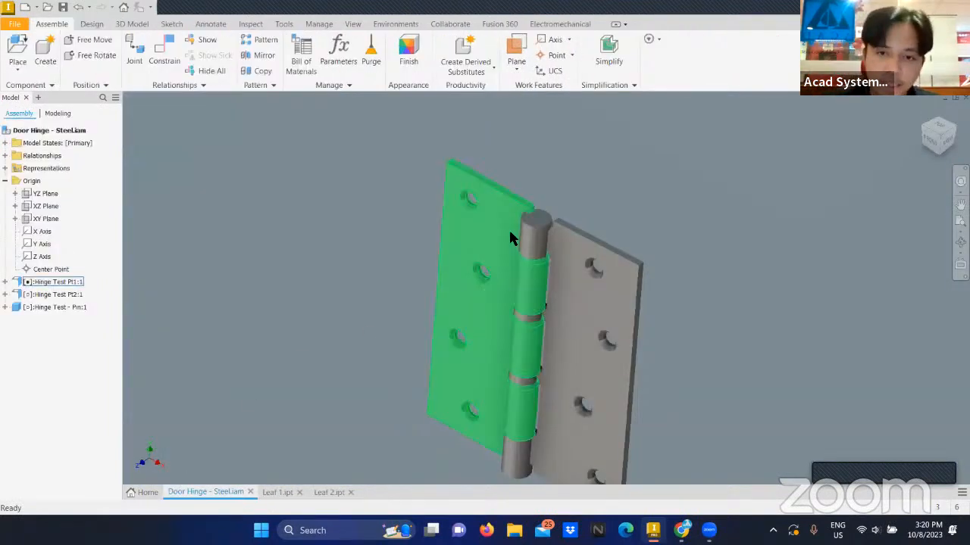
{"action": "left_click", "coordinate": [527, 221]}
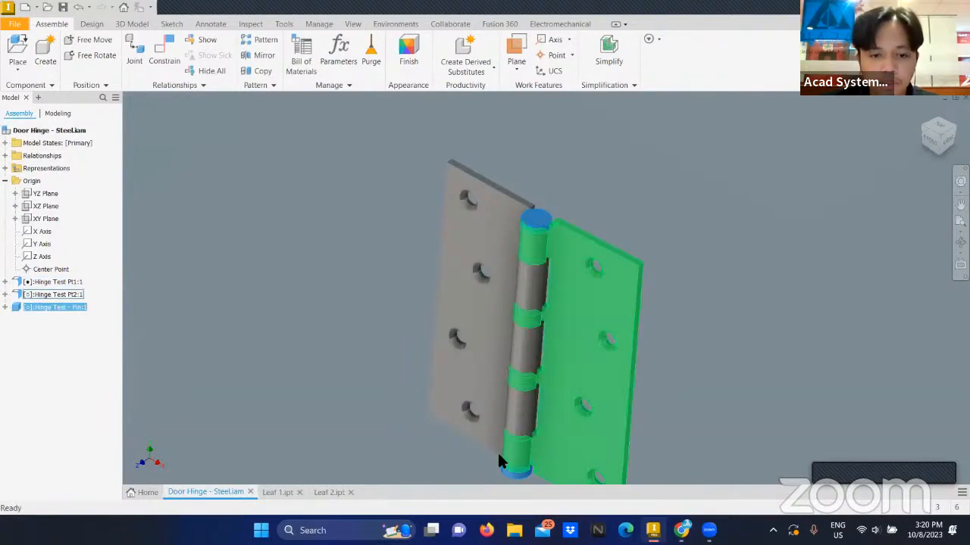
{"action": "left_click", "coordinate": [326, 492]}
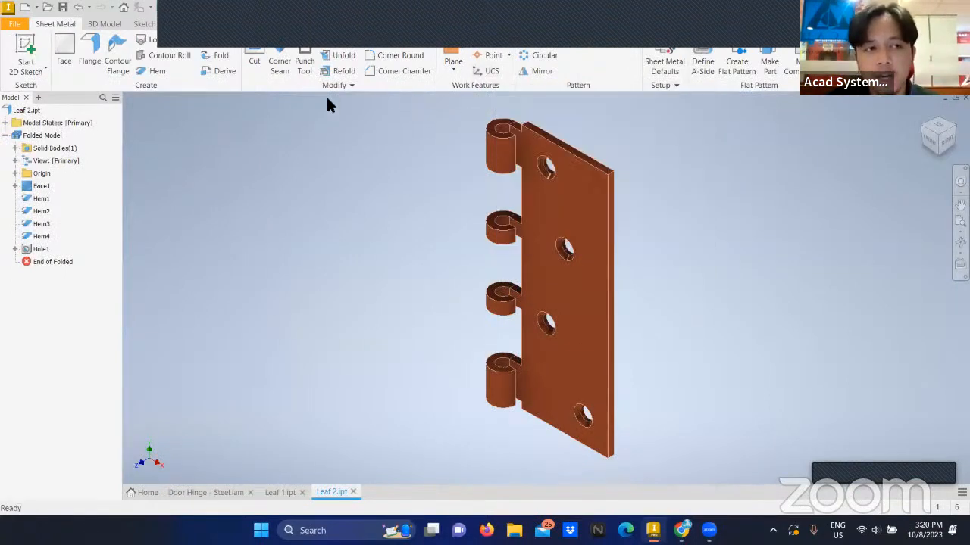
{"action": "left_click", "coordinate": [134, 489]}
{"action": "left_click", "coordinate": [91, 261]}
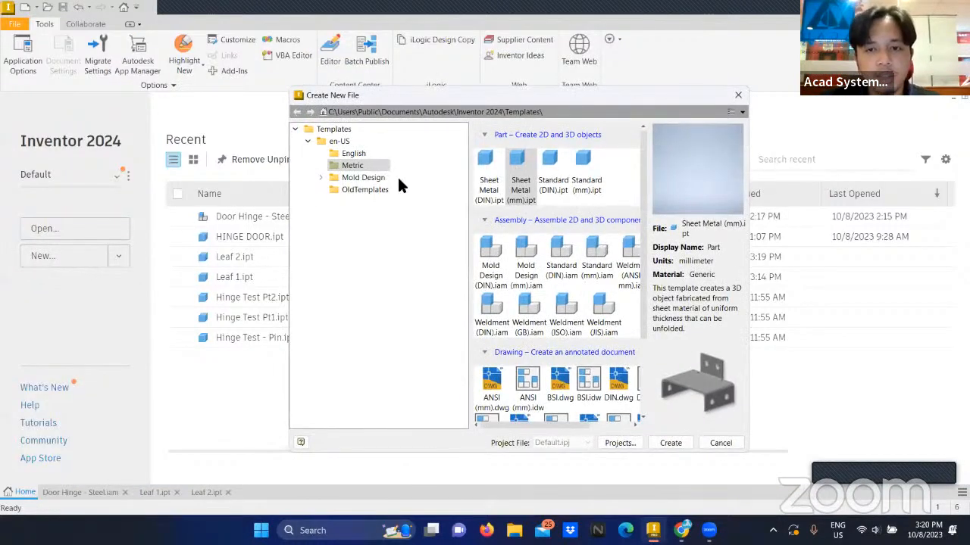
{"action": "left_click", "coordinate": [596, 180]}
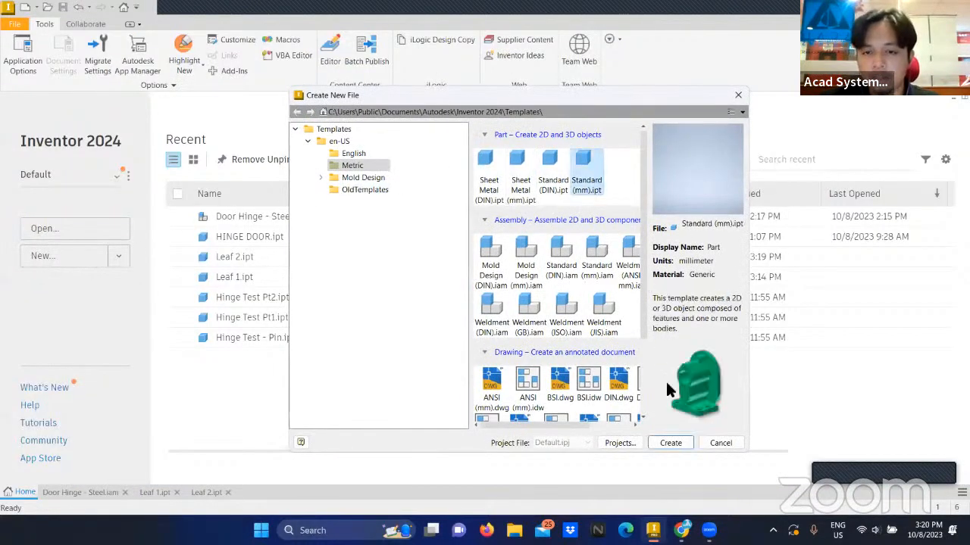
{"action": "left_click", "coordinate": [670, 443]}
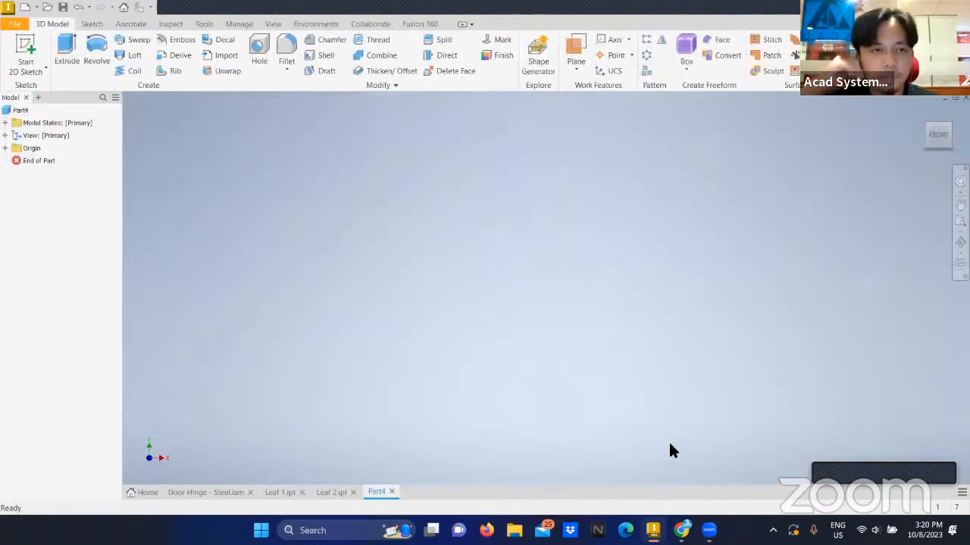
Start a sketch on the front origin plane and draw connected lines 2.5 mm up, 5.5 mm across and 100 mm down.
{"action": "left_click", "coordinate": [28, 47]}
{"action": "left_click", "coordinate": [569, 244]}
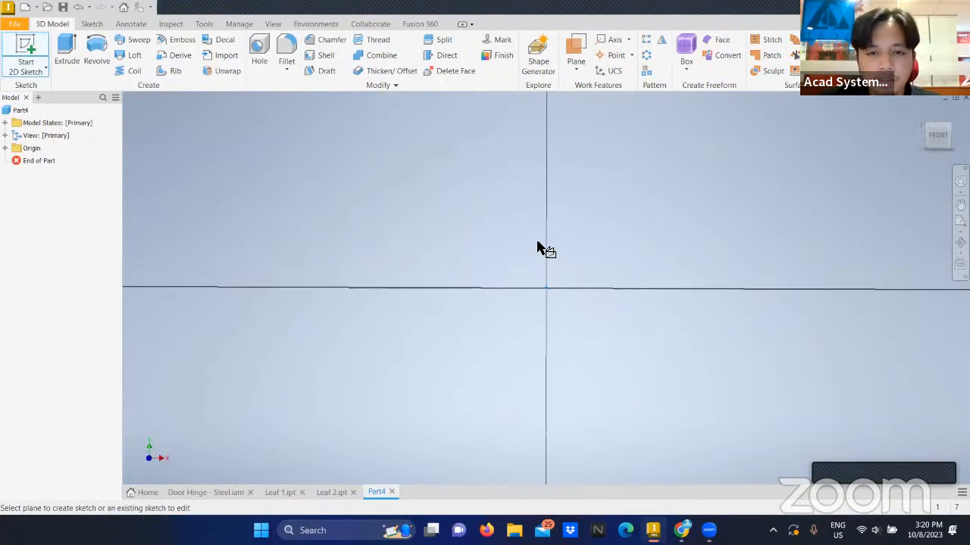
{"action": "left_click", "coordinate": [71, 52]}
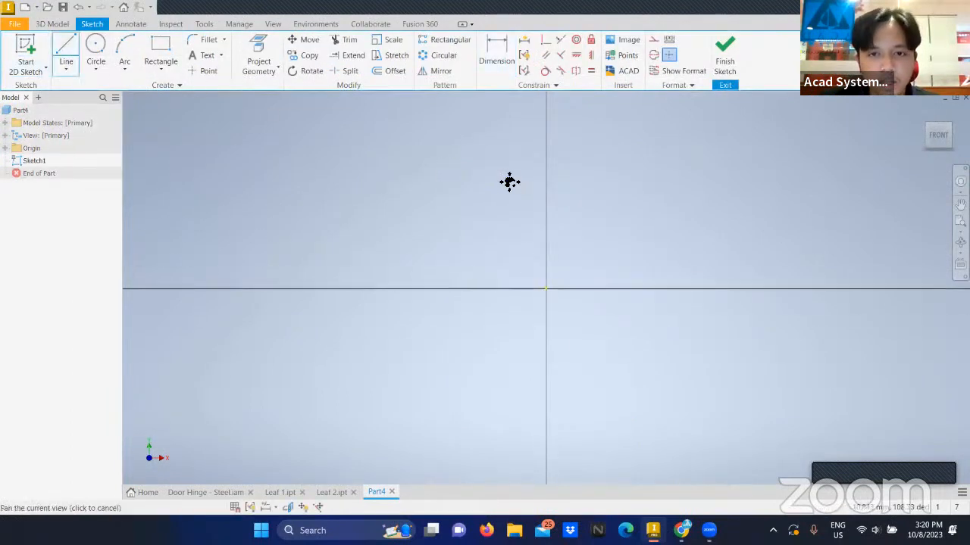
{"action": "middle_click_drag", "start_coordinate": [509, 182], "coordinate": [508, 194]}
{"action": "left_click", "coordinate": [505, 180]}
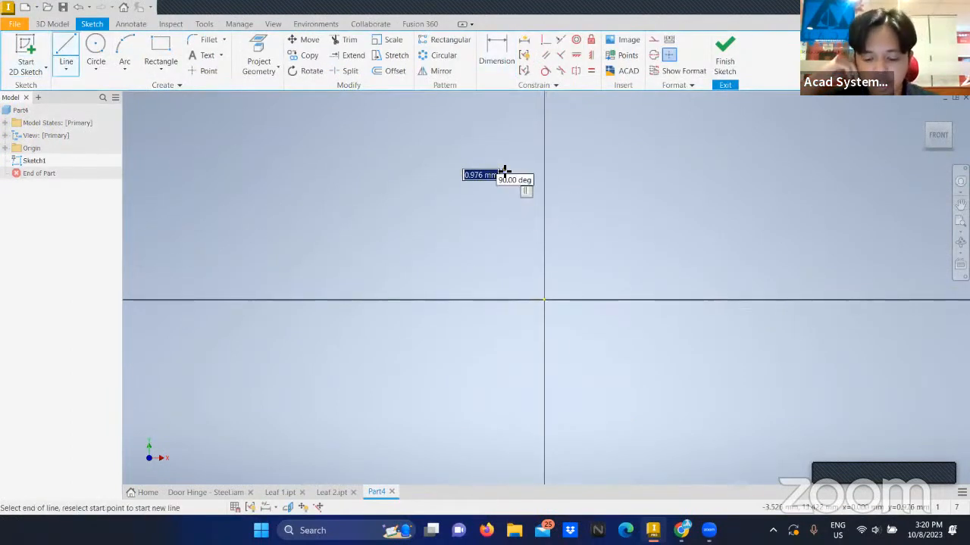
{"action": "type", "text": "2.5"}
{"action": "key", "text": "Return"}
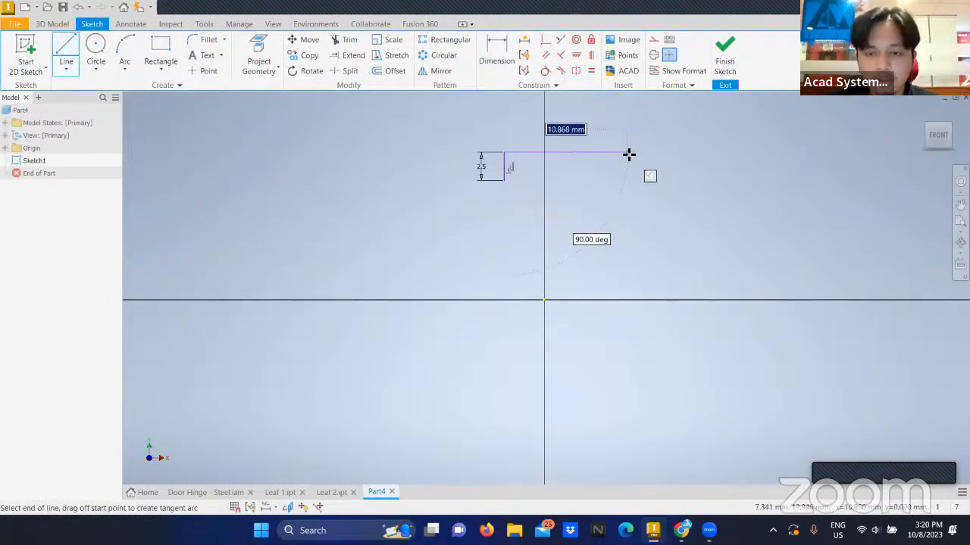
{"action": "type", "text": "5.5"}
{"action": "key", "text": "Return"}
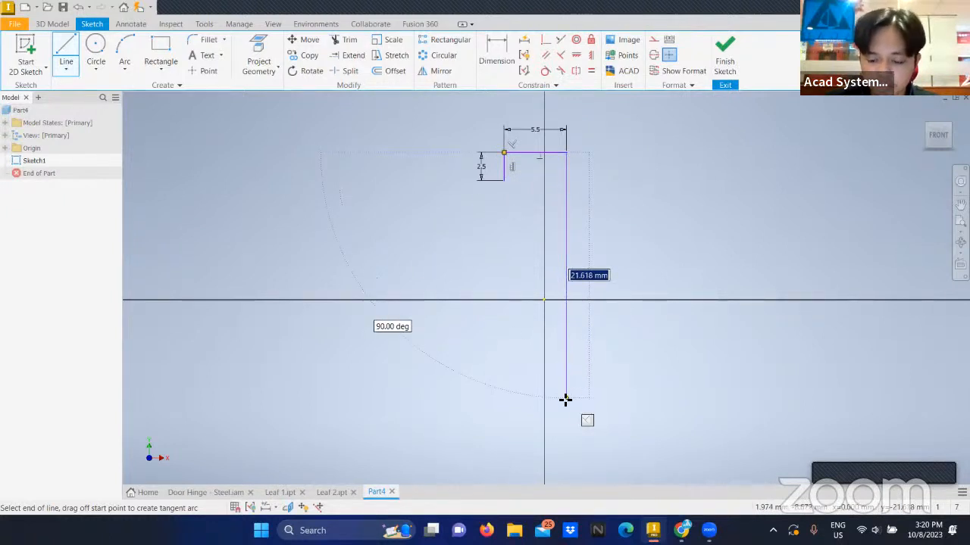
{"action": "type", "text": "1"}
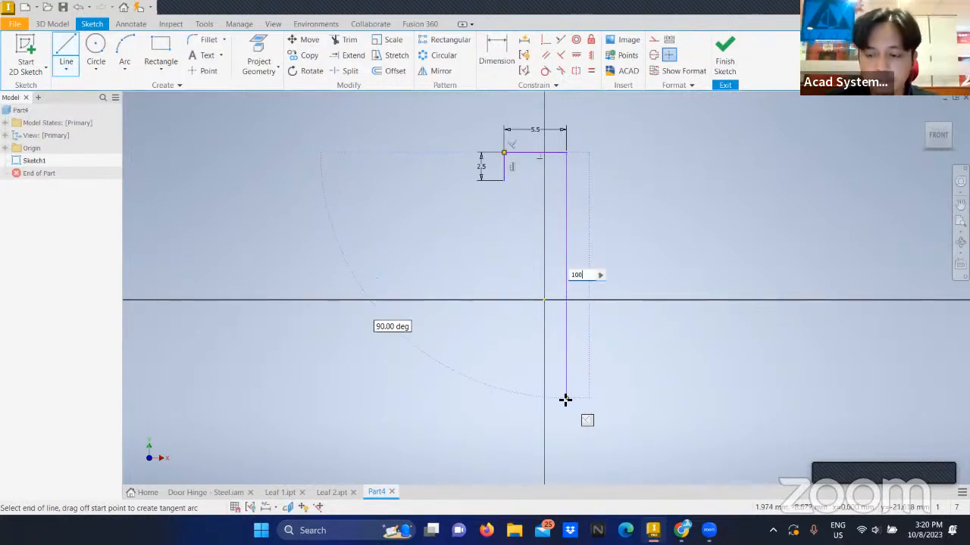
{"action": "type", "text": "00"}
{"action": "key", "text": "Return"}
Continue the profile with the lower head outline: 5.5 mm across, 2.5 mm up and 2.5 mm back toward the shaft.
{"action": "scroll", "coordinate": [565, 400], "scroll_direction": "down", "scroll_amount": 4}
{"action": "middle_click_drag", "start_coordinate": [565, 400], "coordinate": [567, 311]}
{"action": "middle_click_drag", "start_coordinate": [540, 424], "coordinate": [547, 346]}
{"action": "scroll", "coordinate": [565, 359], "scroll_direction": "down", "scroll_amount": 2}
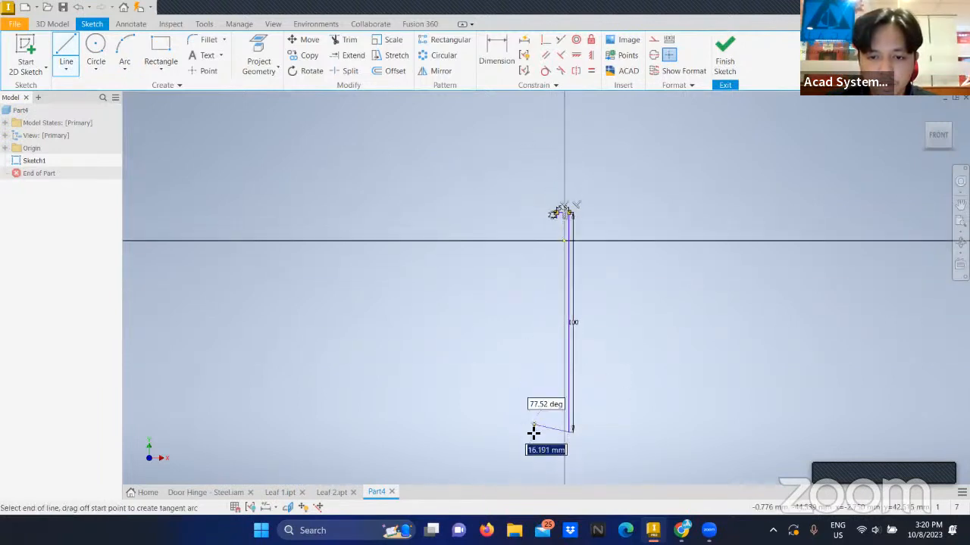
{"action": "type", "text": "5.5"}
{"action": "key", "text": "Return"}
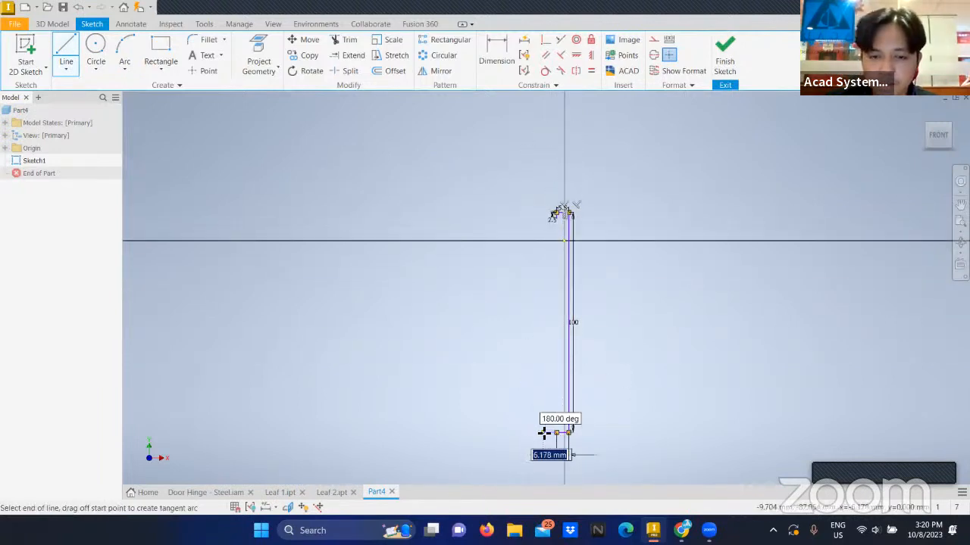
{"action": "type", "text": "2.5"}
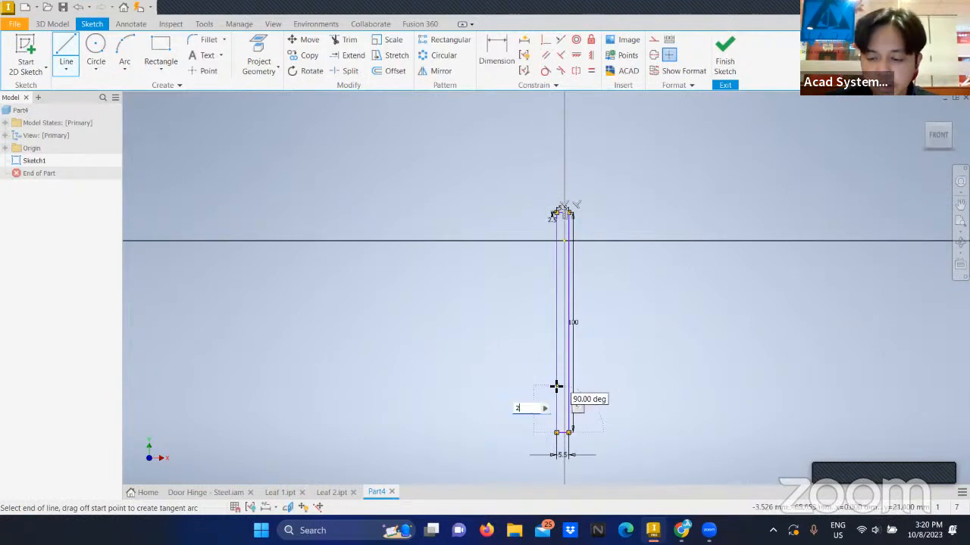
{"action": "key", "text": "Return"}
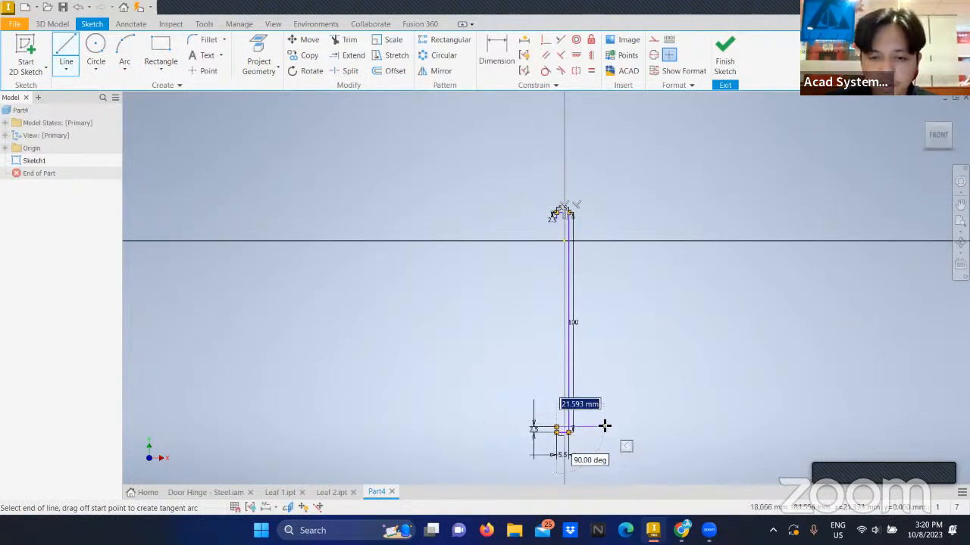
{"action": "type", "text": "2.5"}
{"action": "key", "text": "Return"}
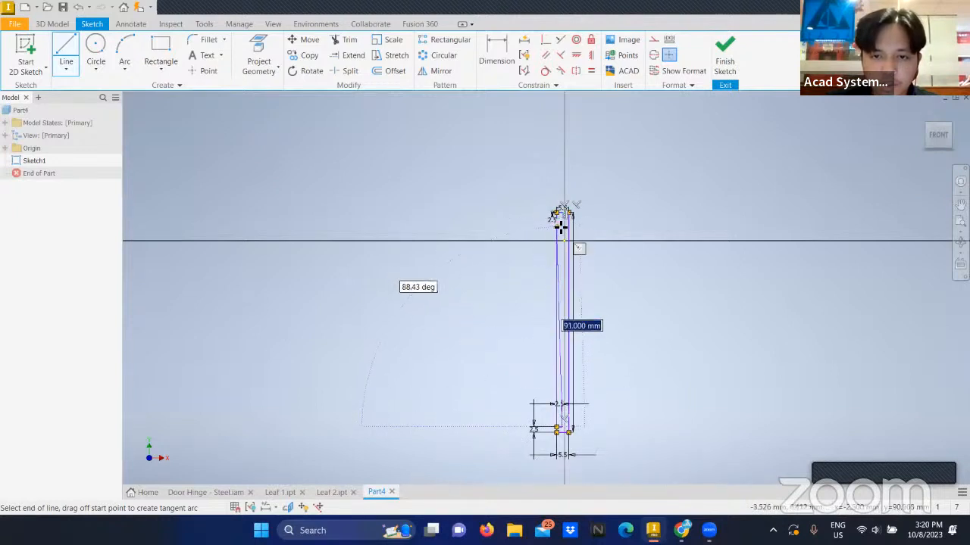
{"action": "scroll", "coordinate": [561, 227], "scroll_direction": "down", "scroll_amount": 5}
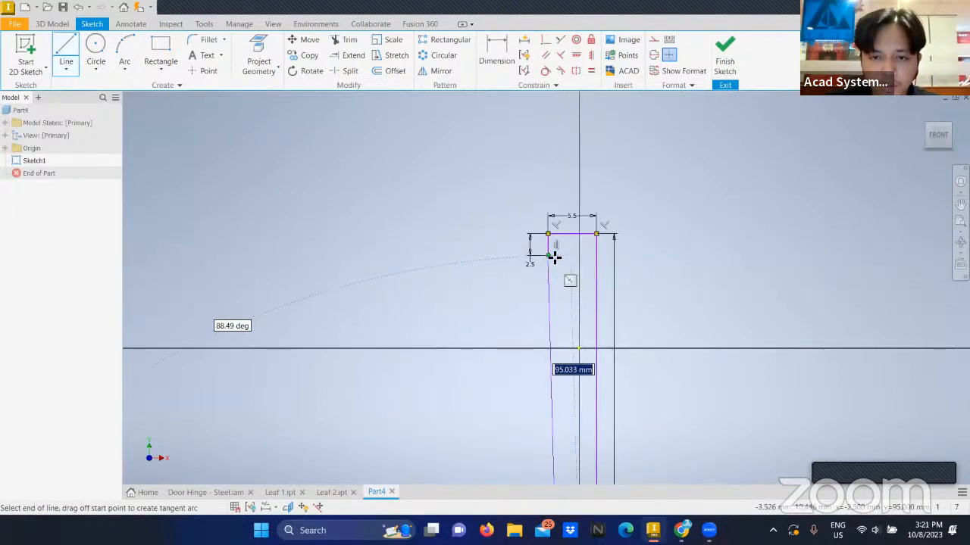
{"action": "key", "text": "Escape"}
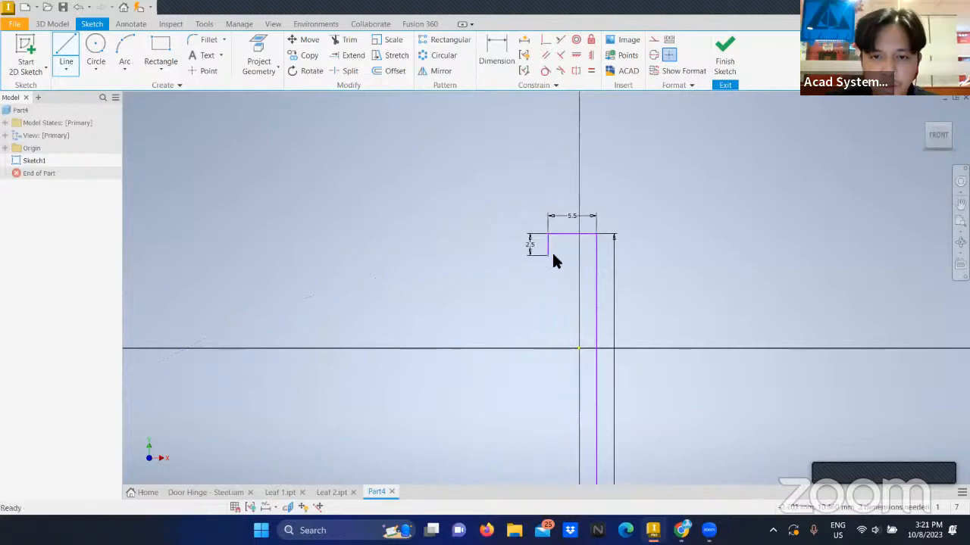
Draw a 2.5 mm line inward from the upper head's open corner and close the profile with a vertical line to the lower head.
{"action": "key", "text": "l"}
{"action": "left_click", "coordinate": [548, 255]}
{"action": "type", "text": "2.5"}
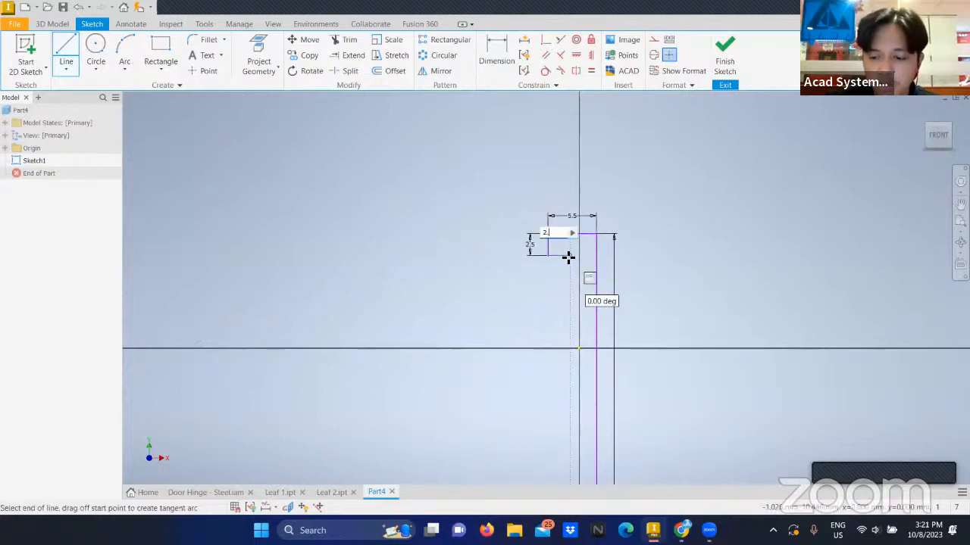
{"action": "key", "text": "Return"}
{"action": "scroll", "coordinate": [564, 344], "scroll_direction": "down", "scroll_amount": 1}
{"action": "middle_click_drag", "start_coordinate": [564, 343], "coordinate": [562, 296]}
{"action": "scroll", "coordinate": [562, 296], "scroll_direction": "down", "scroll_amount": 4}
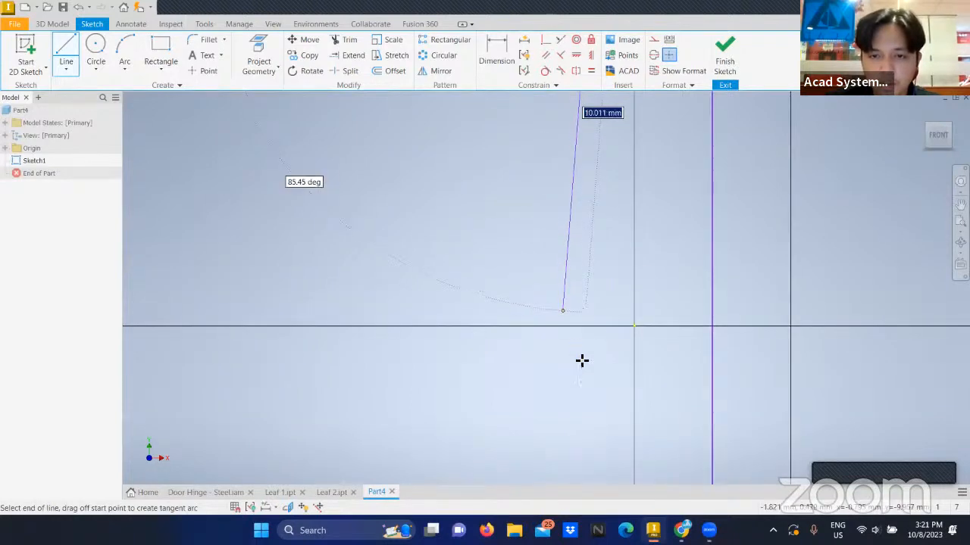
{"action": "scroll", "coordinate": [582, 361], "scroll_direction": "up", "scroll_amount": 8}
{"action": "middle_click_drag", "start_coordinate": [583, 361], "coordinate": [587, 277]}
{"action": "scroll", "coordinate": [580, 398], "scroll_direction": "down", "scroll_amount": 4}
{"action": "middle_click_drag", "start_coordinate": [581, 392], "coordinate": [578, 300]}
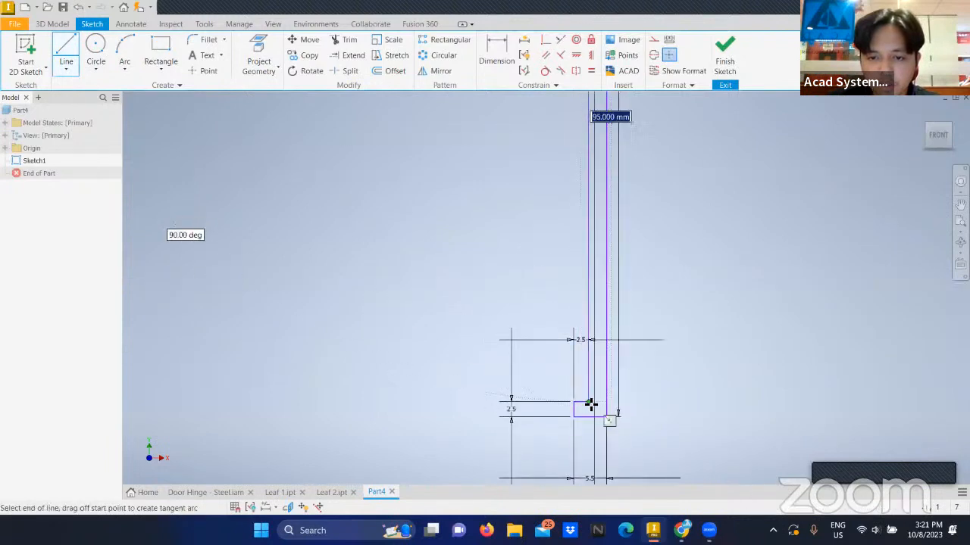
{"action": "left_click", "coordinate": [588, 402]}
{"action": "middle_click_drag", "start_coordinate": [597, 381], "coordinate": [599, 425]}
{"action": "scroll", "coordinate": [599, 426], "scroll_direction": "up", "scroll_amount": 5}
{"action": "key", "text": "Escape"}
{"action": "scroll", "coordinate": [600, 303], "scroll_direction": "down", "scroll_amount": 5}
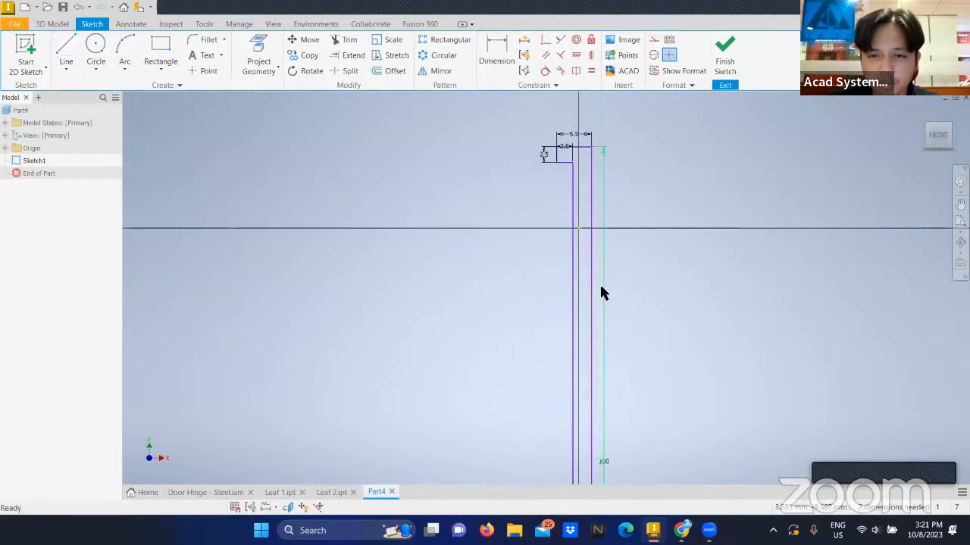
Make the profile's 100 mm vertical line coincident with the sketch origin.
{"action": "middle_click_drag", "start_coordinate": [599, 293], "coordinate": [589, 321]}
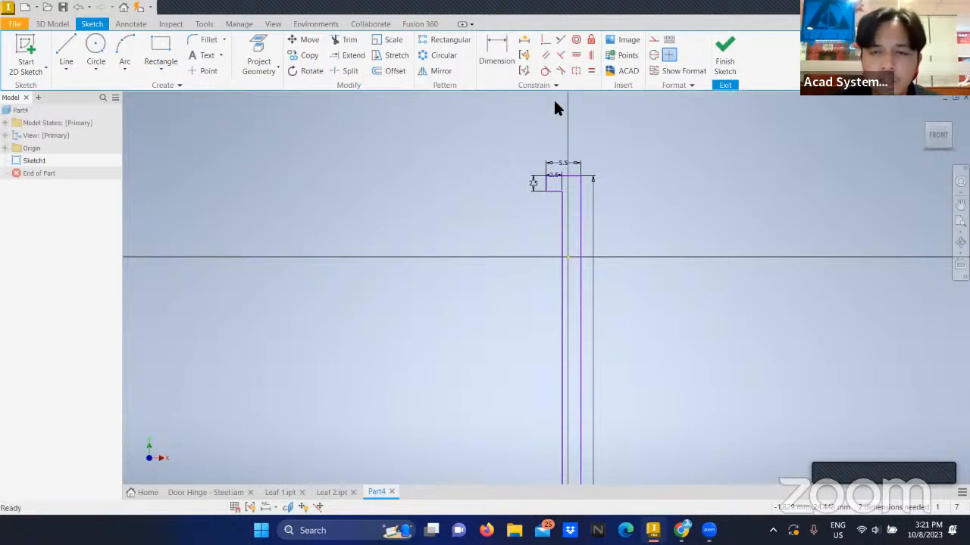
{"action": "left_click", "coordinate": [546, 42]}
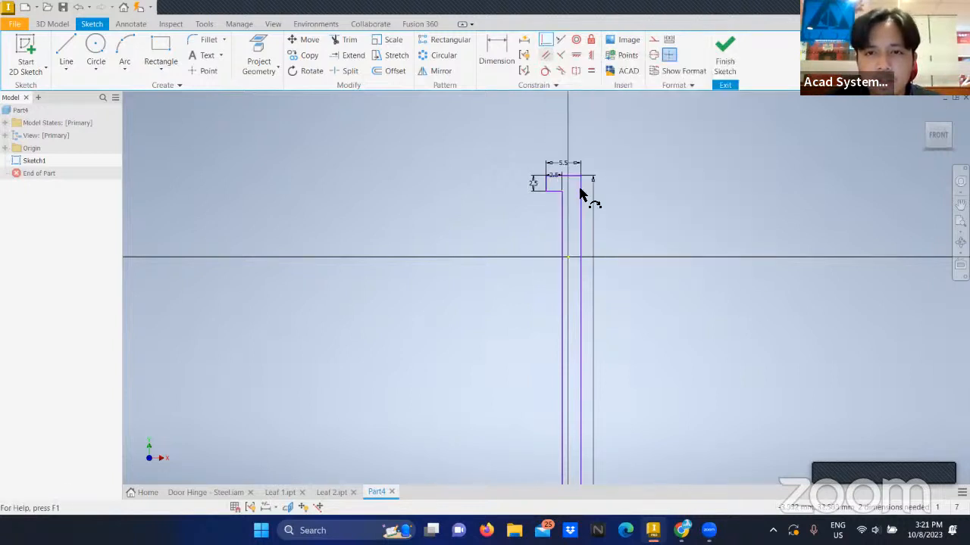
{"action": "left_click", "coordinate": [581, 281]}
{"action": "left_click", "coordinate": [568, 258]}
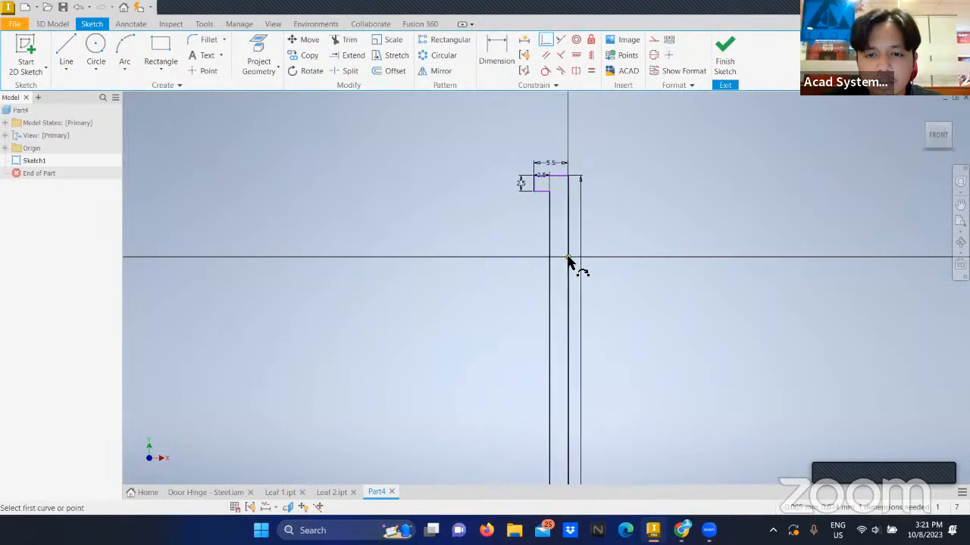
Dimension the profile's top edge 50 mm above the origin and finish the sketch.
{"action": "left_click", "coordinate": [496, 57]}
{"action": "left_click", "coordinate": [560, 176]}
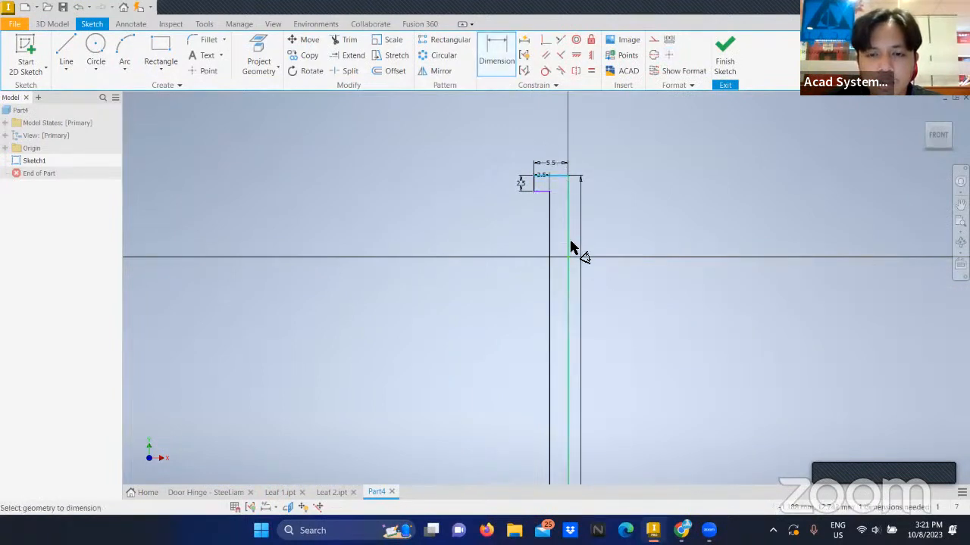
{"action": "left_click", "coordinate": [568, 259]}
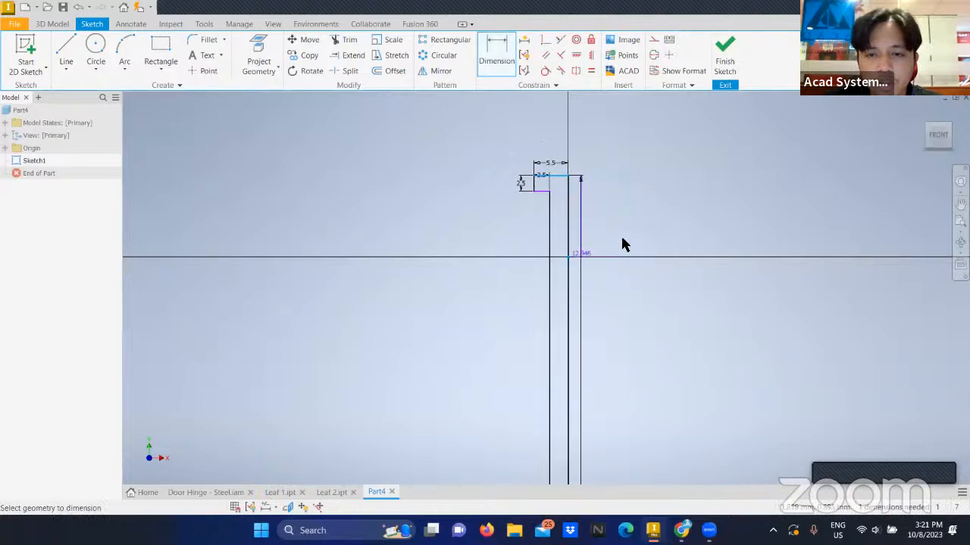
{"action": "left_click", "coordinate": [664, 216]}
{"action": "type", "text": "50"}
{"action": "key", "text": "Return"}
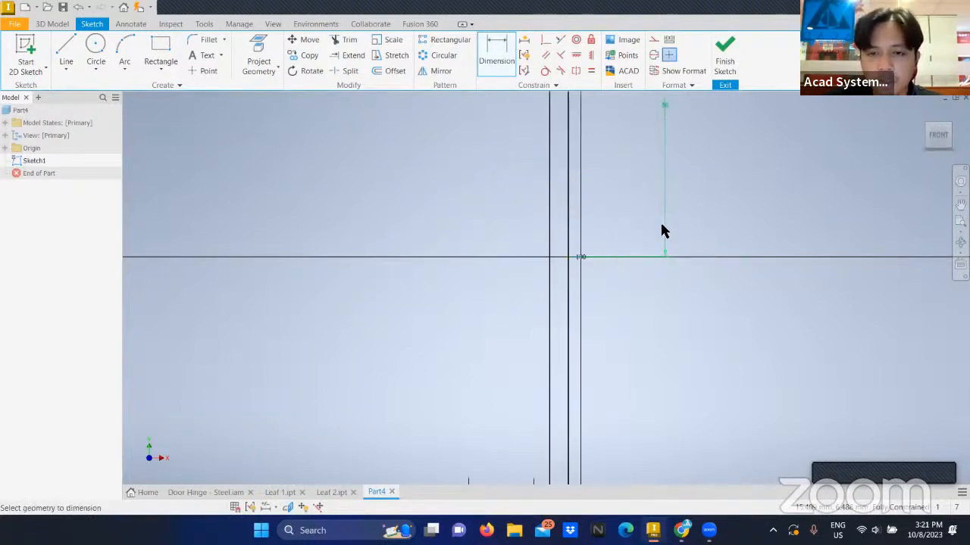
{"action": "scroll", "coordinate": [659, 230], "scroll_direction": "down", "scroll_amount": 5}
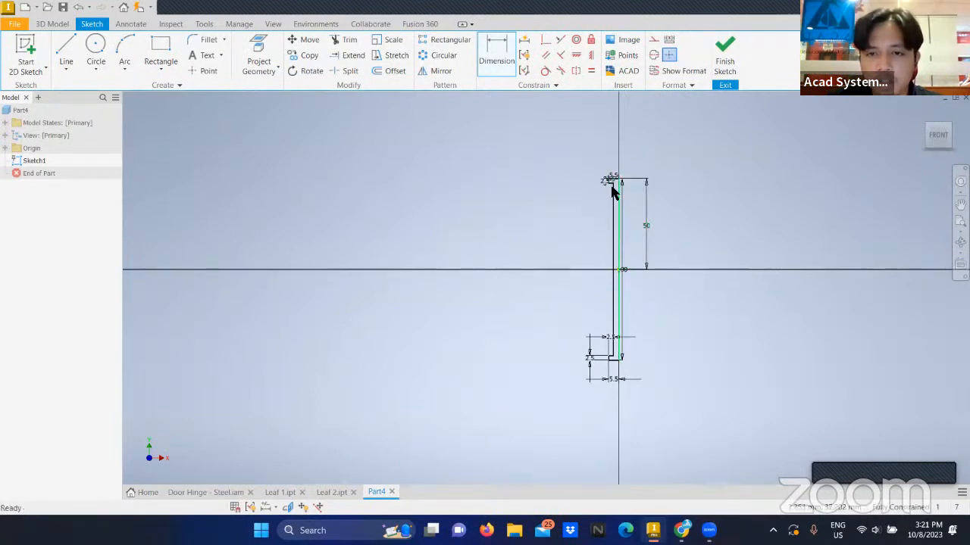
{"action": "key", "text": "Escape"}
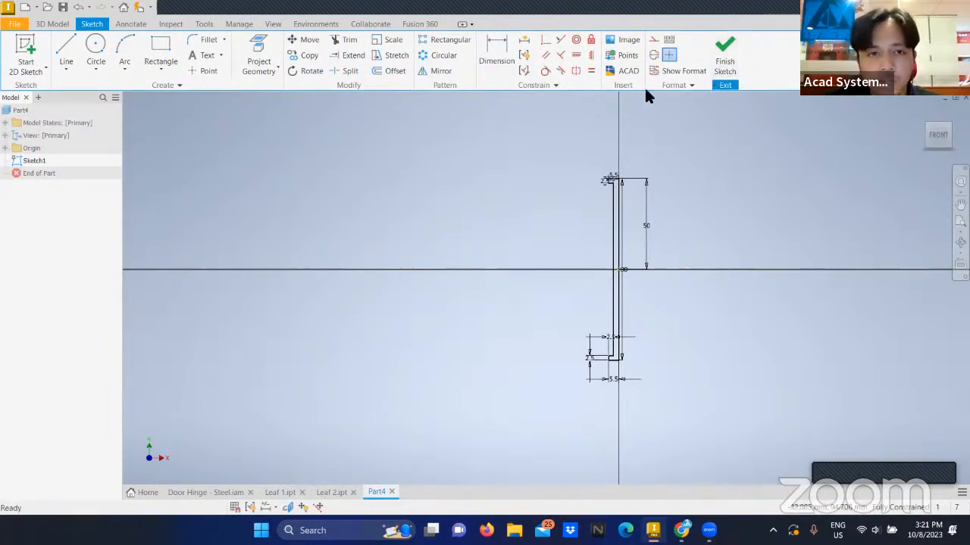
{"action": "left_click", "coordinate": [723, 64]}
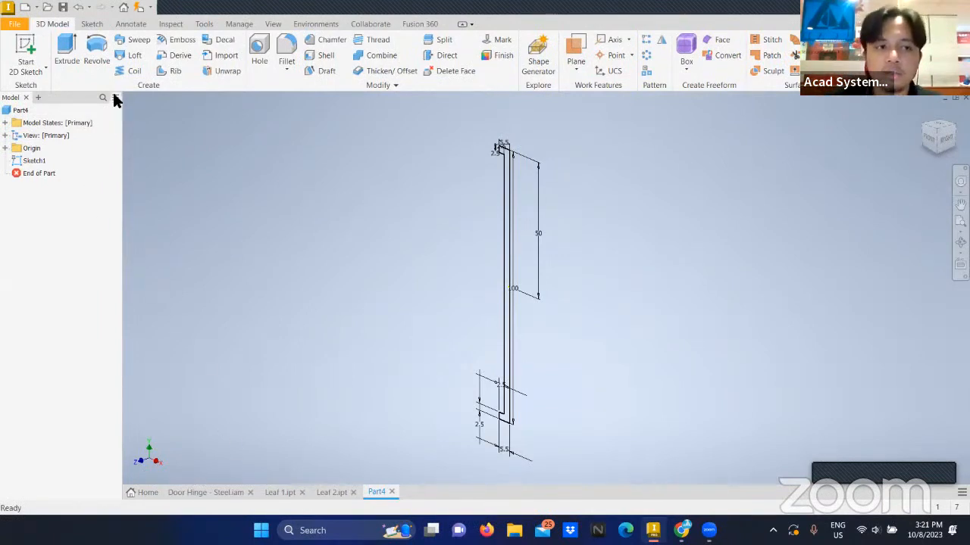
Revolve the profile a full 360 degrees about its 100 mm vertical line to form the hinge pin.
{"action": "left_click", "coordinate": [89, 61]}
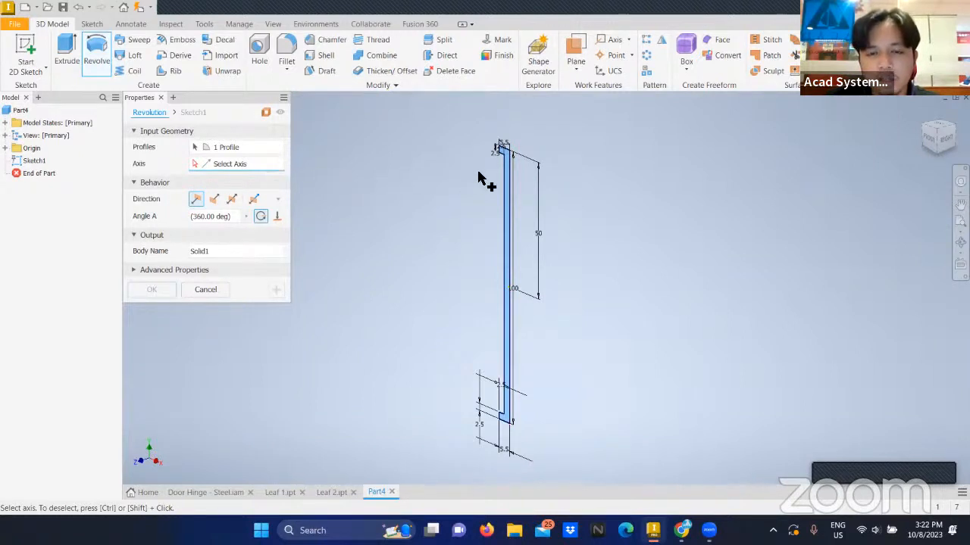
{"action": "left_click", "coordinate": [509, 179]}
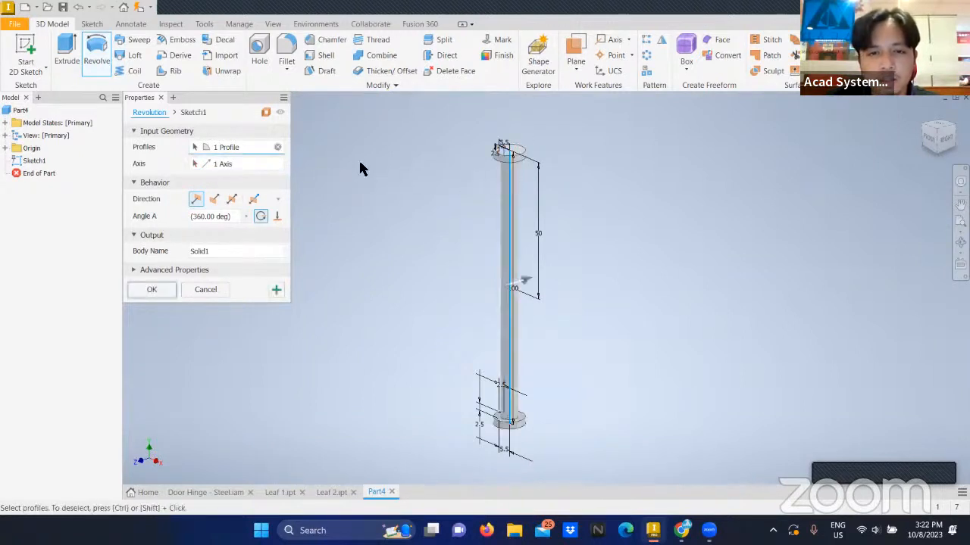
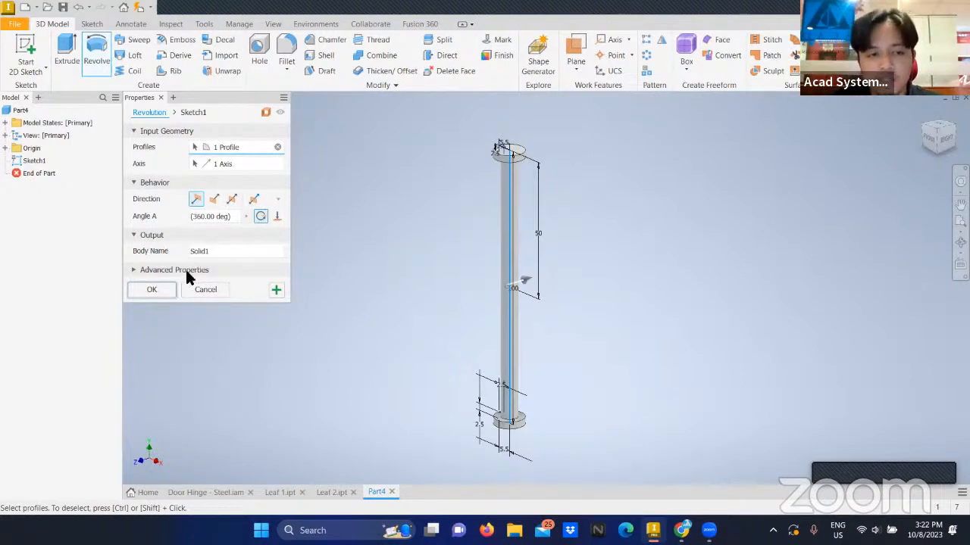
{"action": "left_click", "coordinate": [151, 290]}
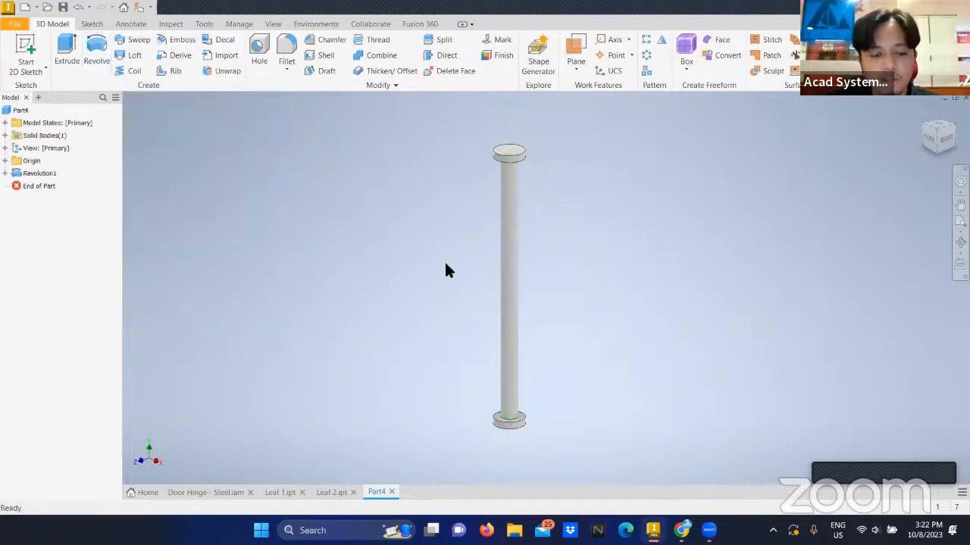
{"action": "key", "text": "F4"}
{"action": "left_click_drag", "start_coordinate": [470, 268], "coordinate": [459, 194]}
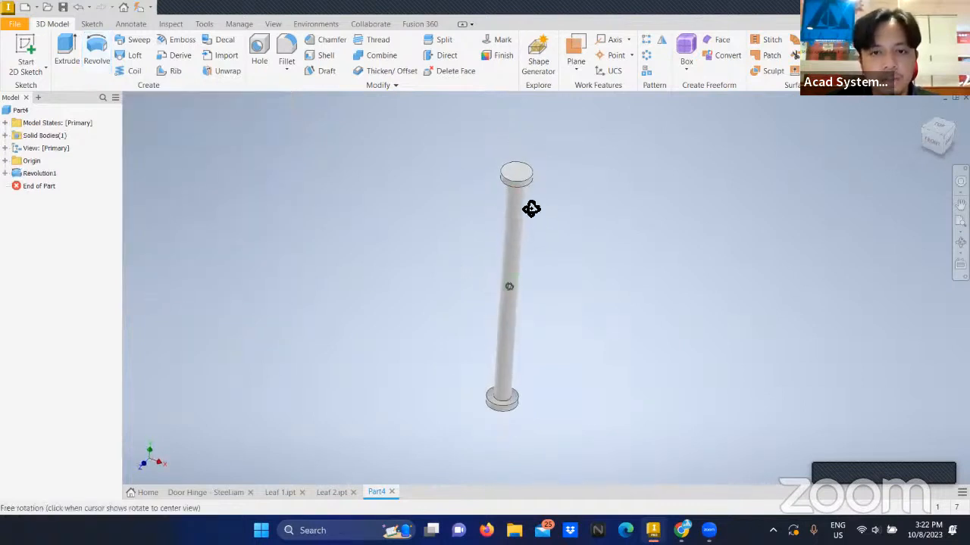
{"action": "left_click_drag", "start_coordinate": [530, 208], "coordinate": [515, 228]}
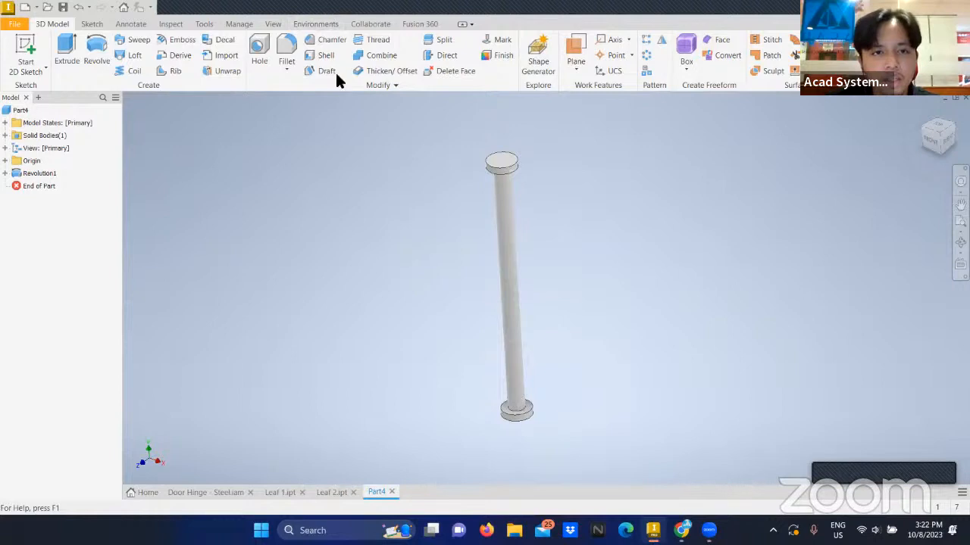
Apply the Copper - Polished appearance to the pin.
{"action": "left_click", "coordinate": [324, 11]}
{"action": "scroll", "coordinate": [359, 151], "scroll_direction": "up", "scroll_amount": 5}
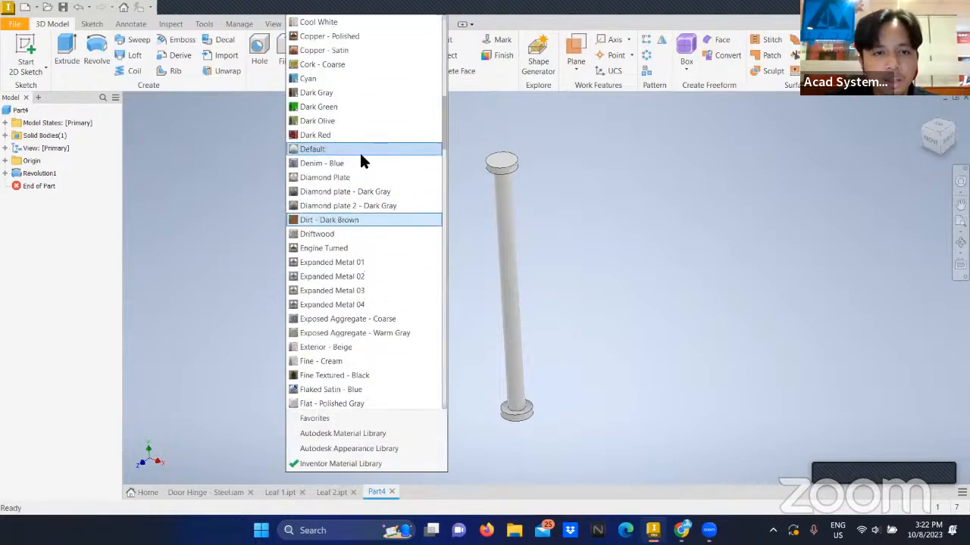
{"action": "left_click", "coordinate": [363, 123]}
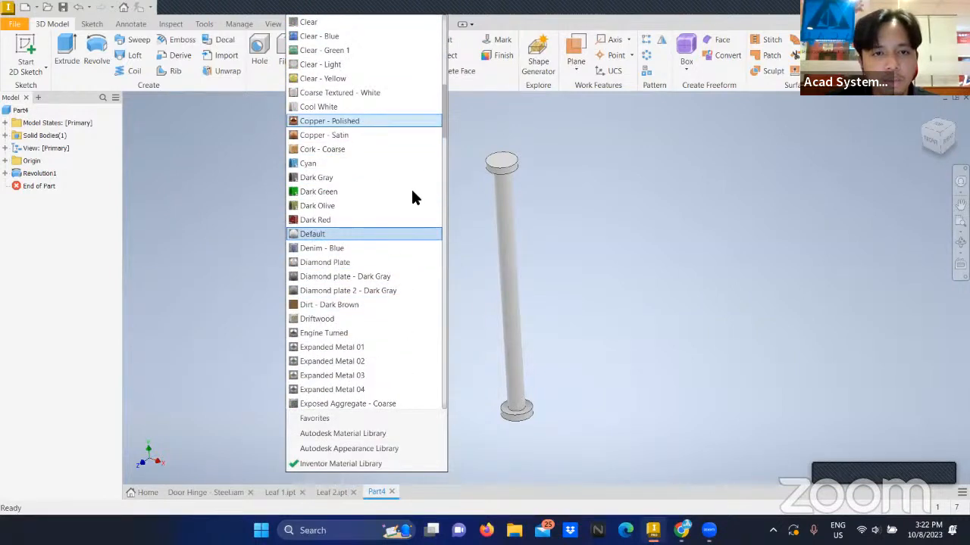
{"action": "middle_click_drag", "start_coordinate": [577, 221], "coordinate": [629, 215], "text": "shift"}
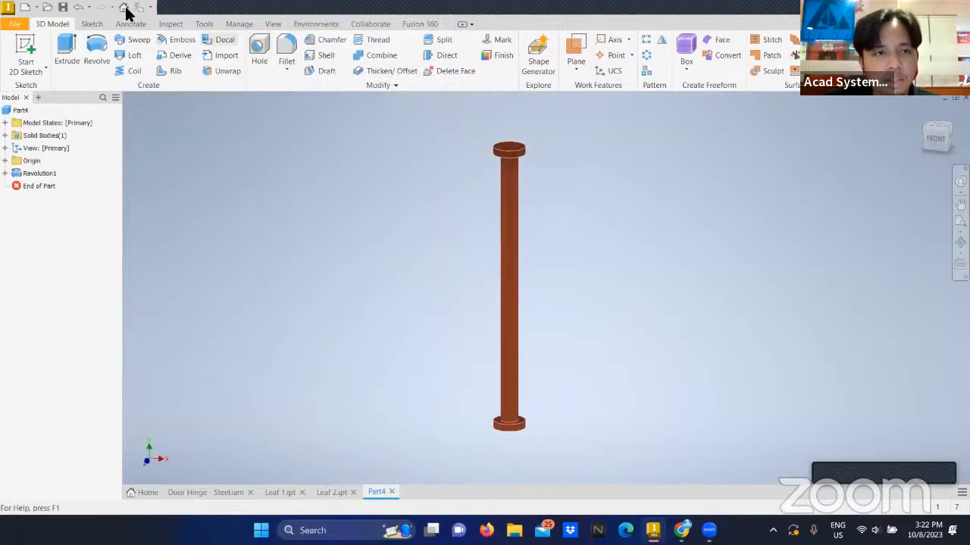
Save the hinge pin part in the Door Hinge folder under the file name Pin.
{"action": "left_click", "coordinate": [63, 7]}
{"action": "key", "text": "BackSpace"}
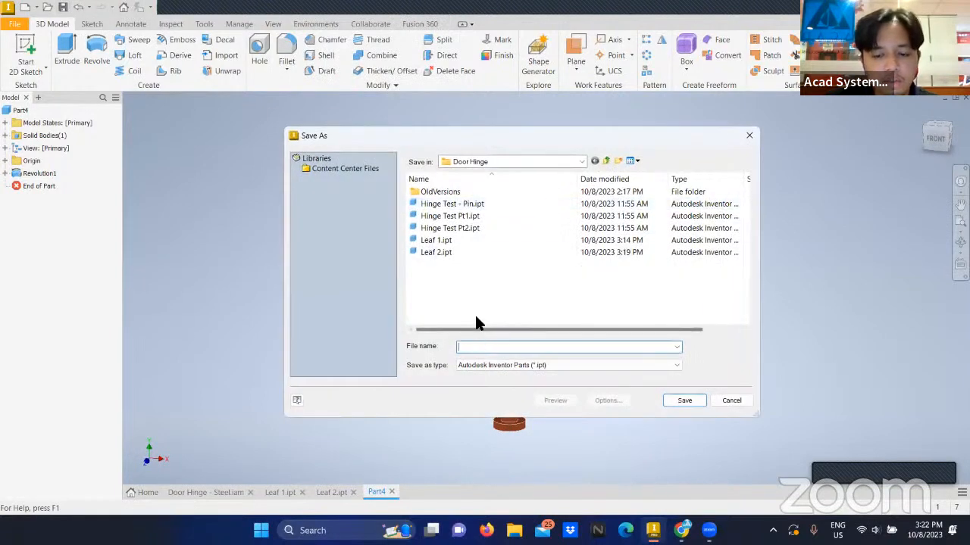
{"action": "type", "text": "Pin"}
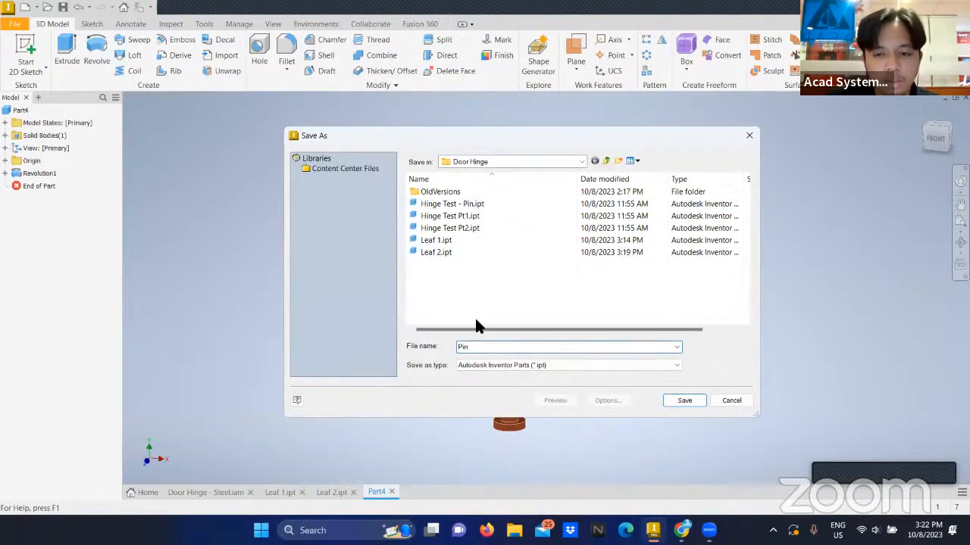
{"action": "left_click", "coordinate": [677, 399]}
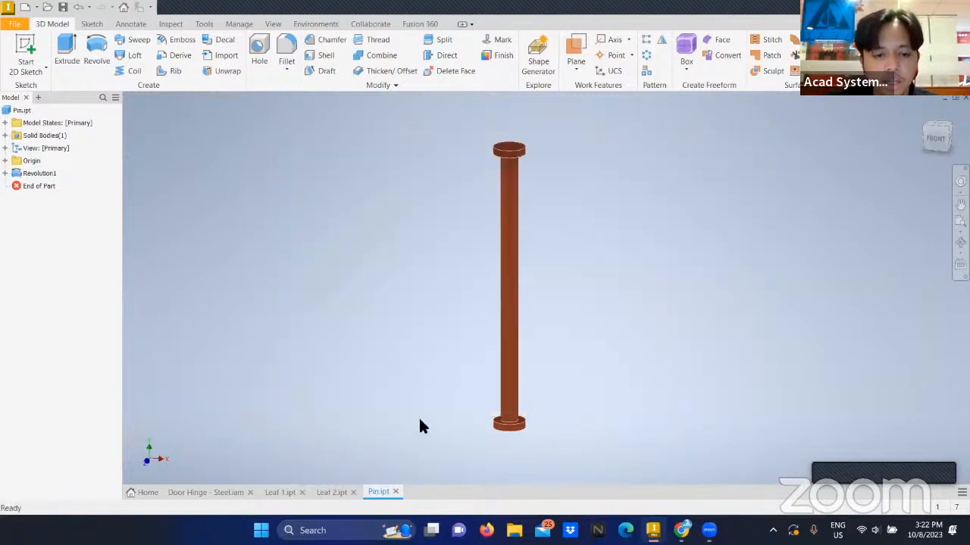
Create a new assembly from the metric Standard (mm).iam template.
{"action": "scroll", "coordinate": [525, 341], "scroll_direction": "up", "scroll_amount": 2}
{"action": "scroll", "coordinate": [522, 343], "scroll_direction": "down", "scroll_amount": 5}
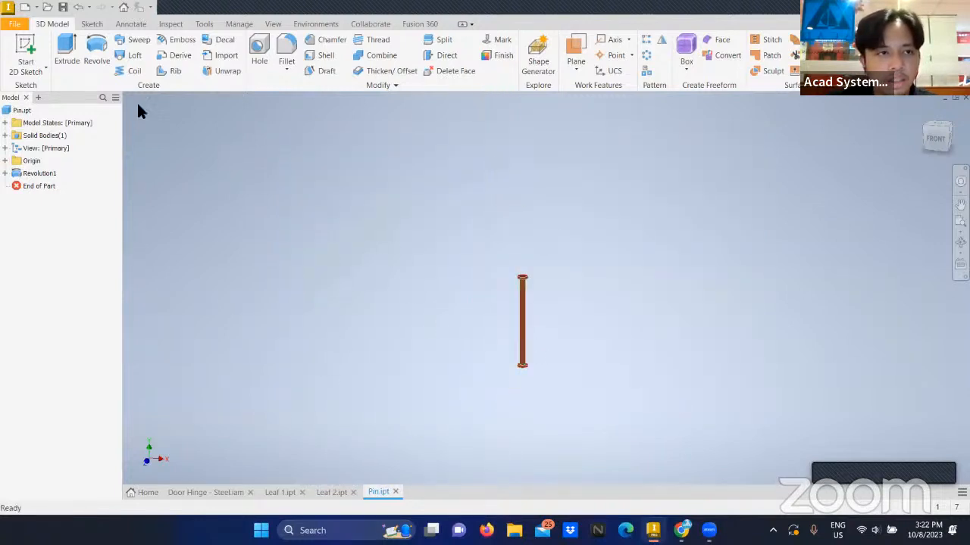
{"action": "left_click", "coordinate": [149, 492]}
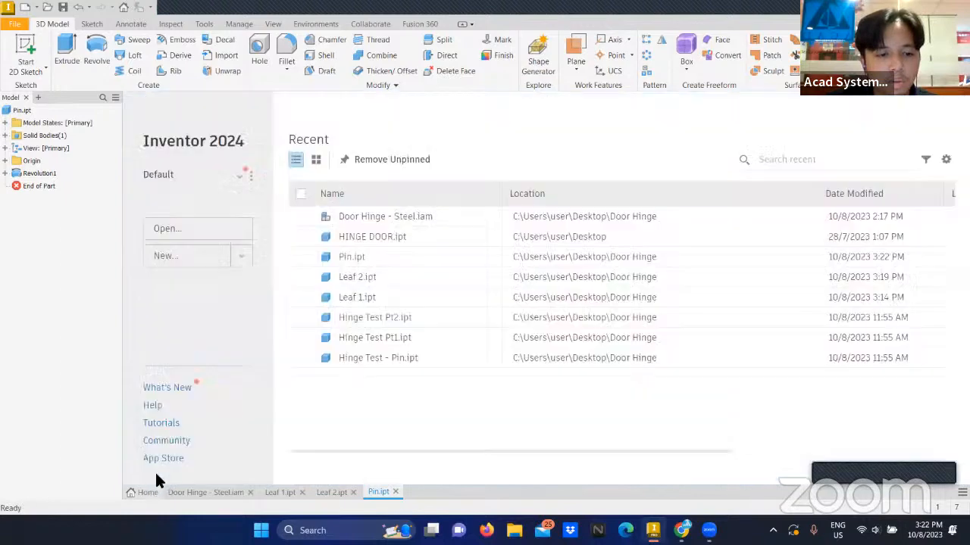
{"action": "left_click", "coordinate": [75, 260]}
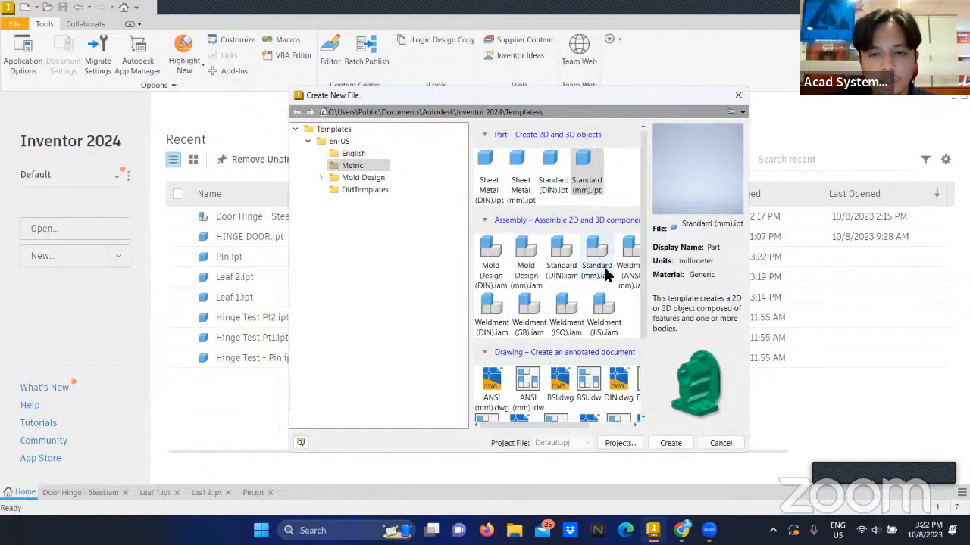
{"action": "left_click", "coordinate": [594, 254]}
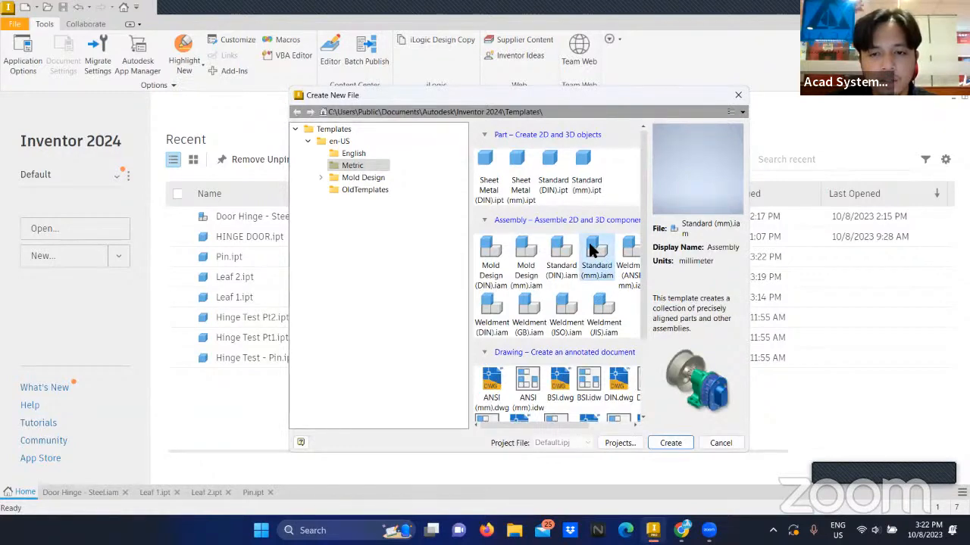
{"action": "left_click", "coordinate": [663, 441]}
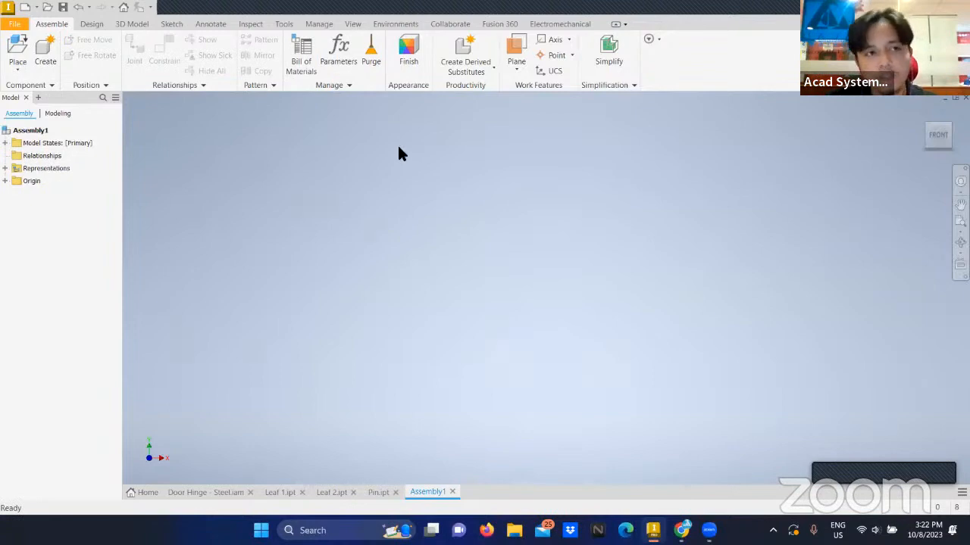
Place a single instance of Leaf 1.ipt from the Door Hinge folder in the assembly.
{"action": "left_click", "coordinate": [17, 53]}
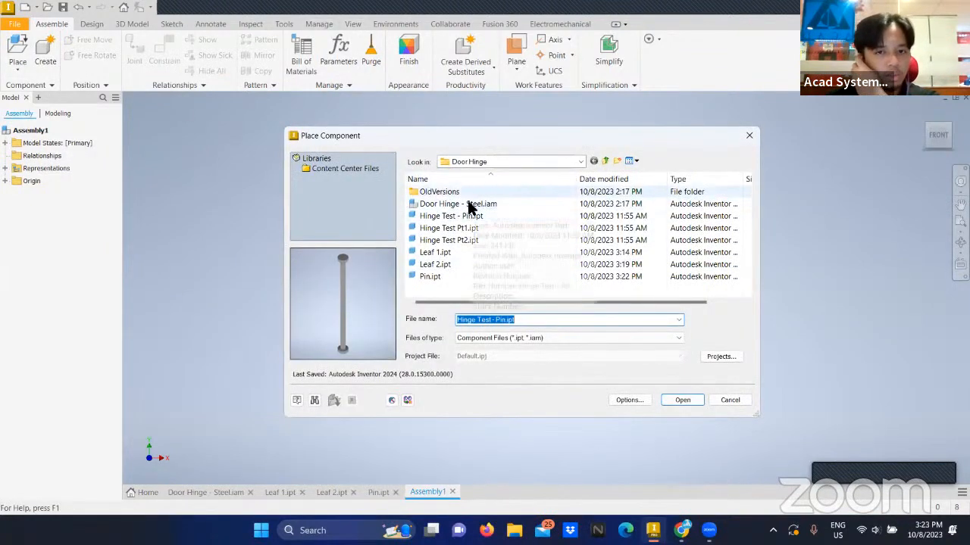
{"action": "left_click", "coordinate": [440, 253]}
{"action": "left_click", "coordinate": [681, 399]}
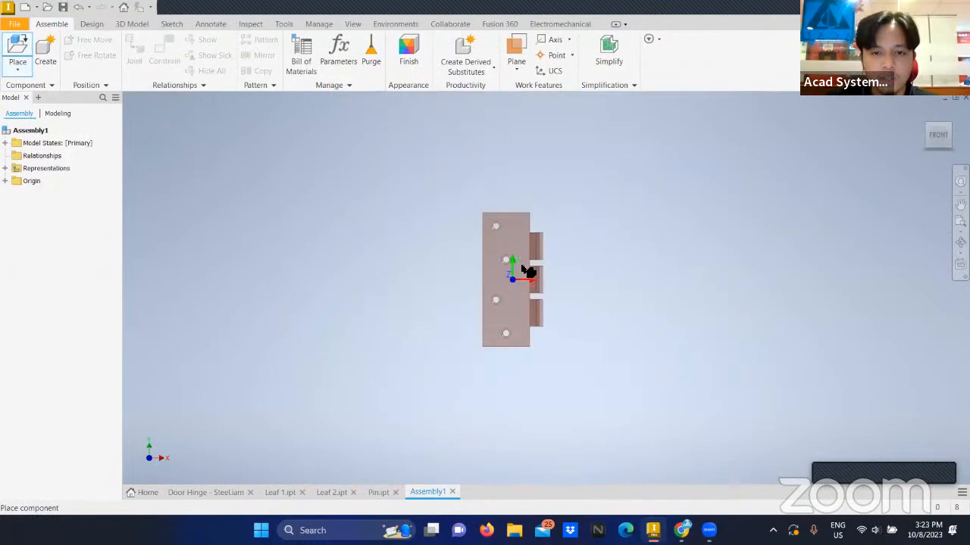
{"action": "left_click", "coordinate": [509, 258]}
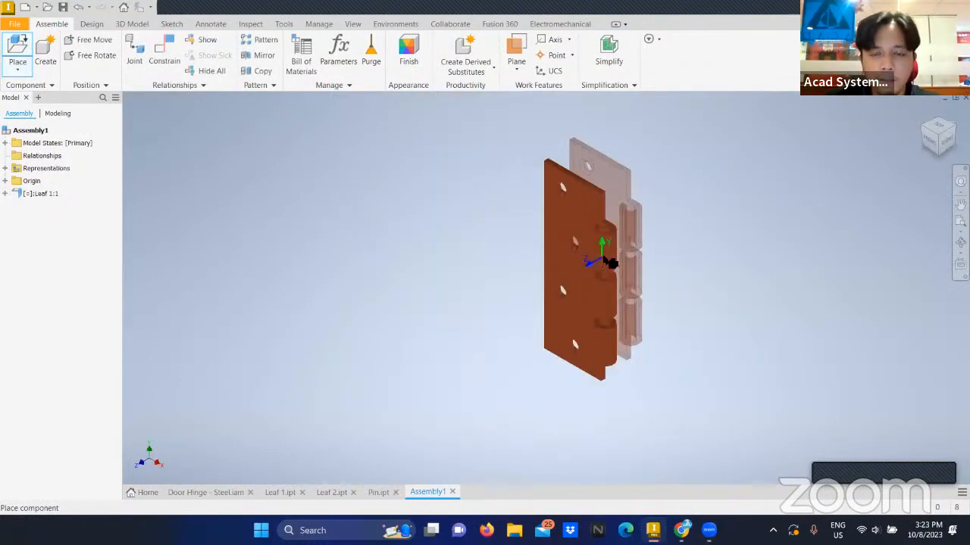
{"action": "key", "text": "Escape"}
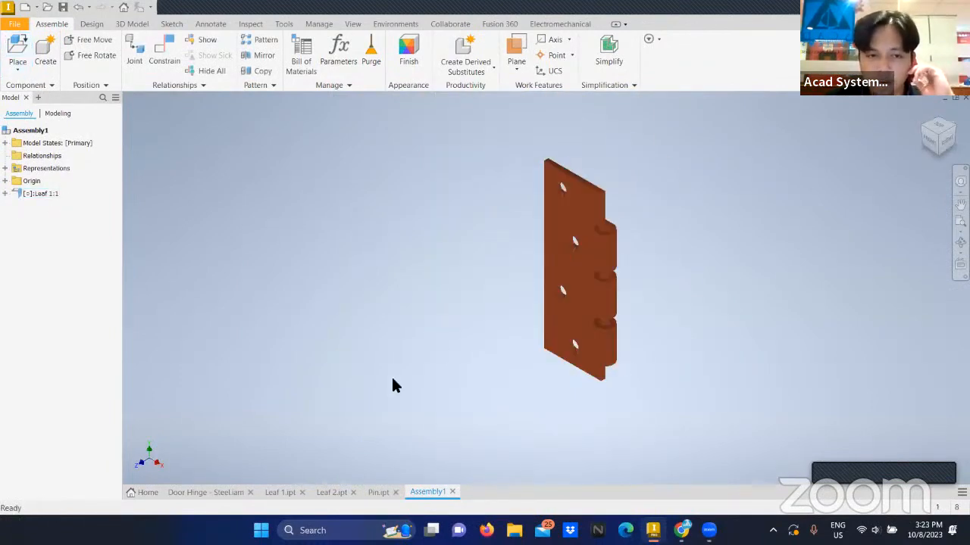
Examine how both leaves move in the Door Hinge - Steel.iam reference assembly by swinging them about the pin, and return to the new assembly.
{"action": "left_click", "coordinate": [219, 494]}
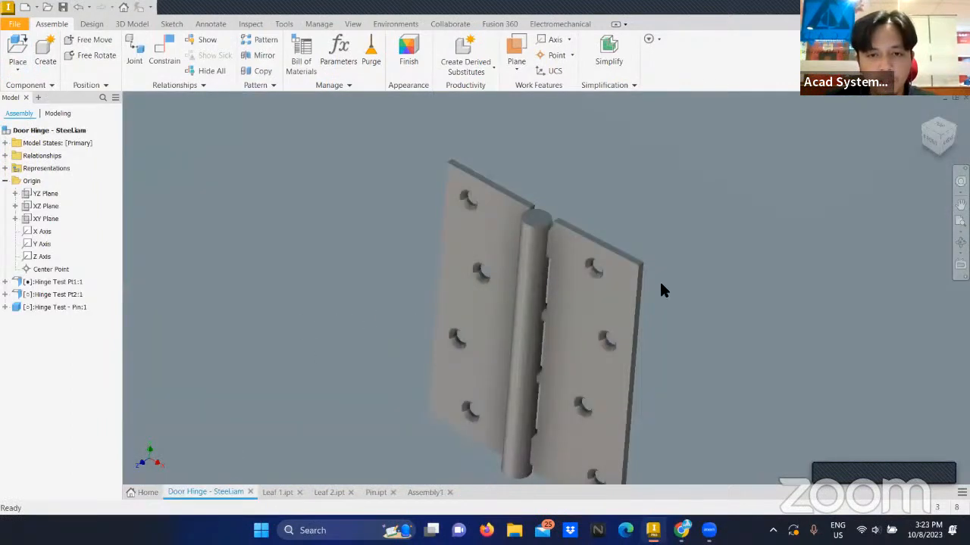
{"action": "left_click", "coordinate": [924, 113]}
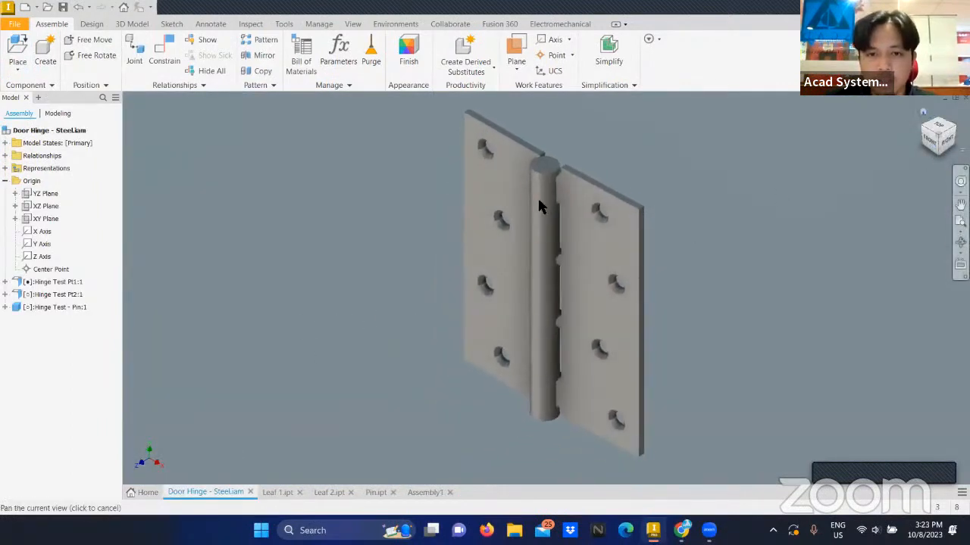
{"action": "left_click_drag", "start_coordinate": [640, 252], "coordinate": [598, 271]}
{"action": "left_click_drag", "start_coordinate": [515, 218], "coordinate": [427, 233]}
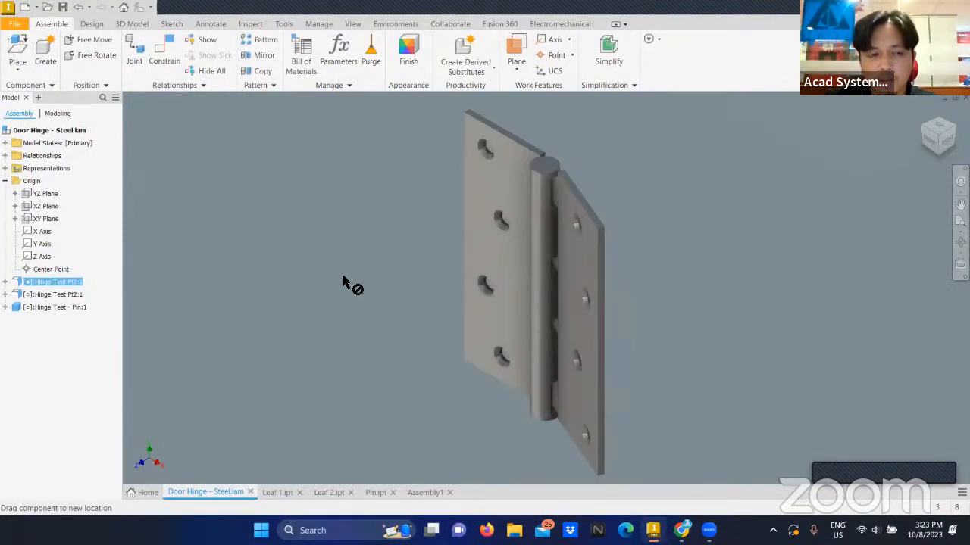
{"action": "left_click_drag", "start_coordinate": [343, 279], "coordinate": [414, 244]}
{"action": "left_click_drag", "start_coordinate": [578, 276], "coordinate": [693, 303]}
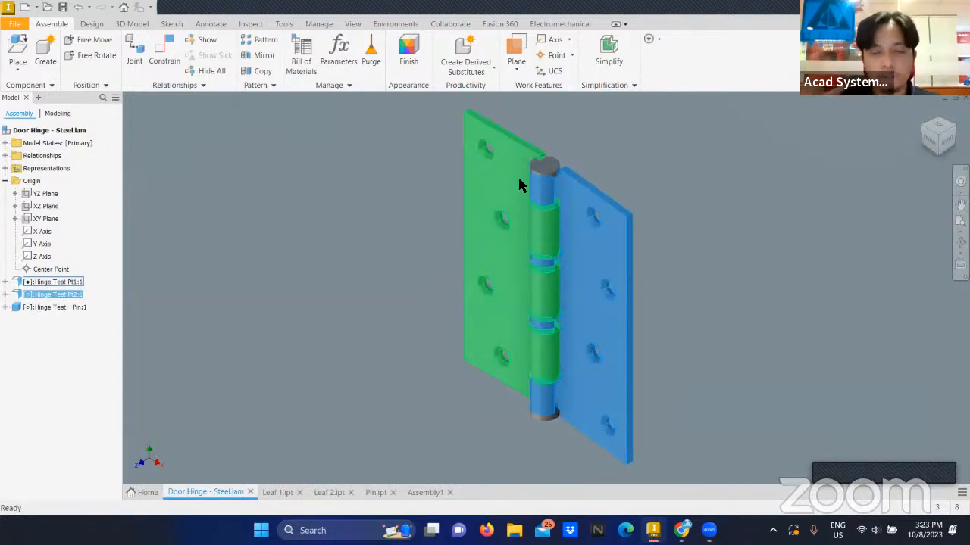
{"action": "left_click_drag", "start_coordinate": [520, 184], "coordinate": [439, 258]}
{"action": "left_click", "coordinate": [415, 492]}
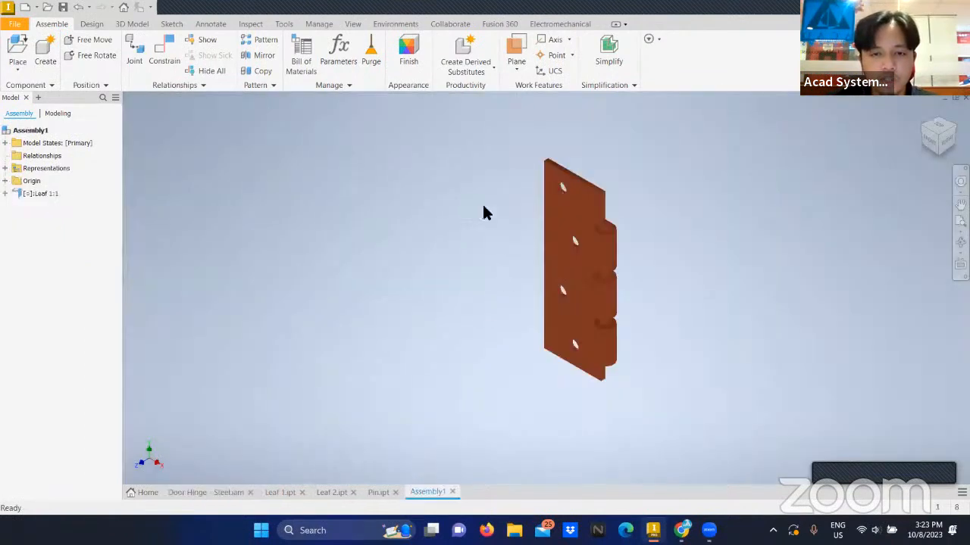
Constrain Leaf 1's YZ plane flush with the assembly's origin YZ plane at 0 mm offset.
{"action": "left_click_drag", "start_coordinate": [576, 209], "coordinate": [461, 219]}
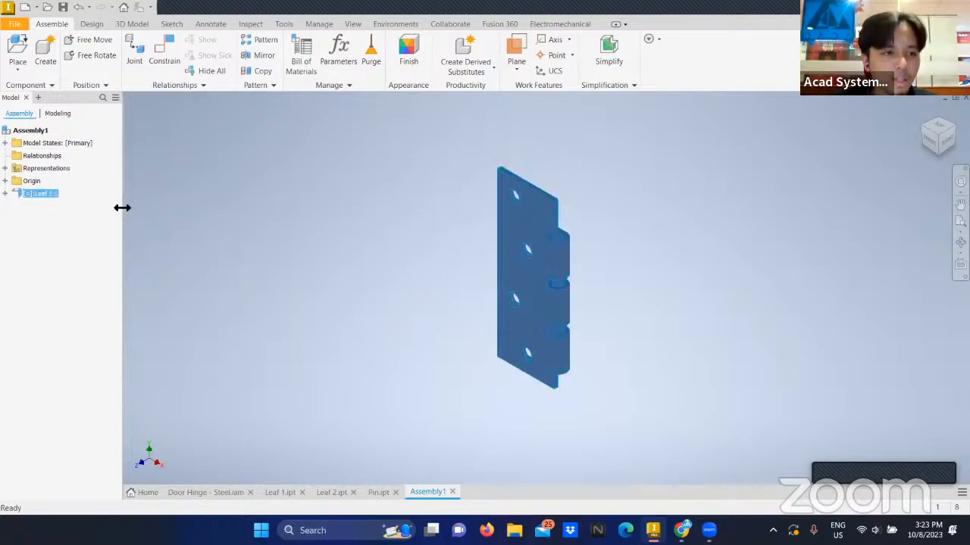
{"action": "left_click", "coordinate": [6, 181]}
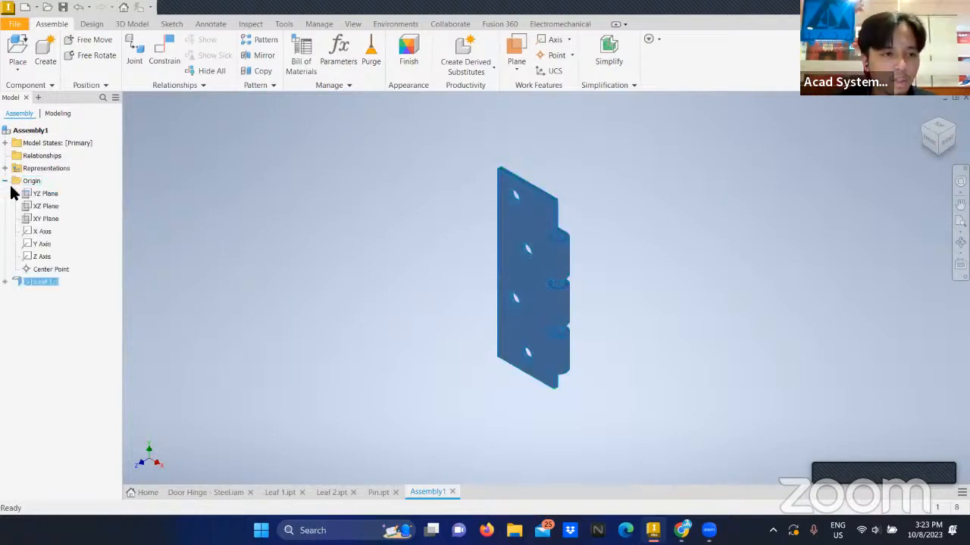
{"action": "left_click", "coordinate": [7, 282]}
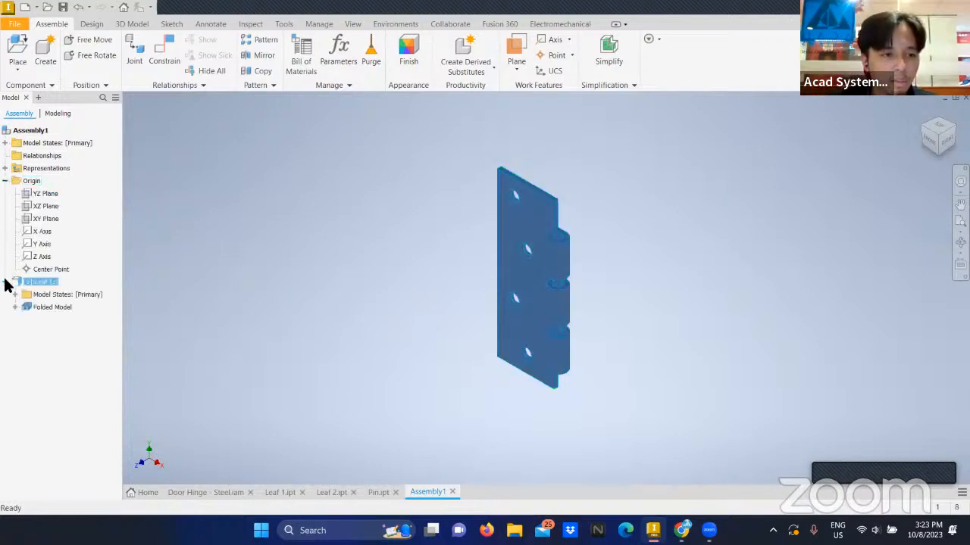
{"action": "left_click", "coordinate": [25, 319]}
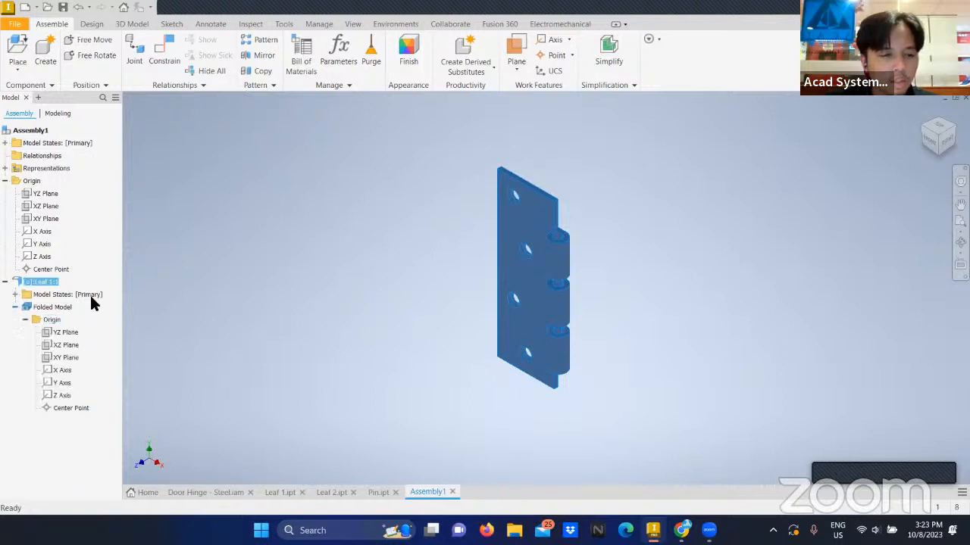
{"action": "left_click", "coordinate": [167, 63]}
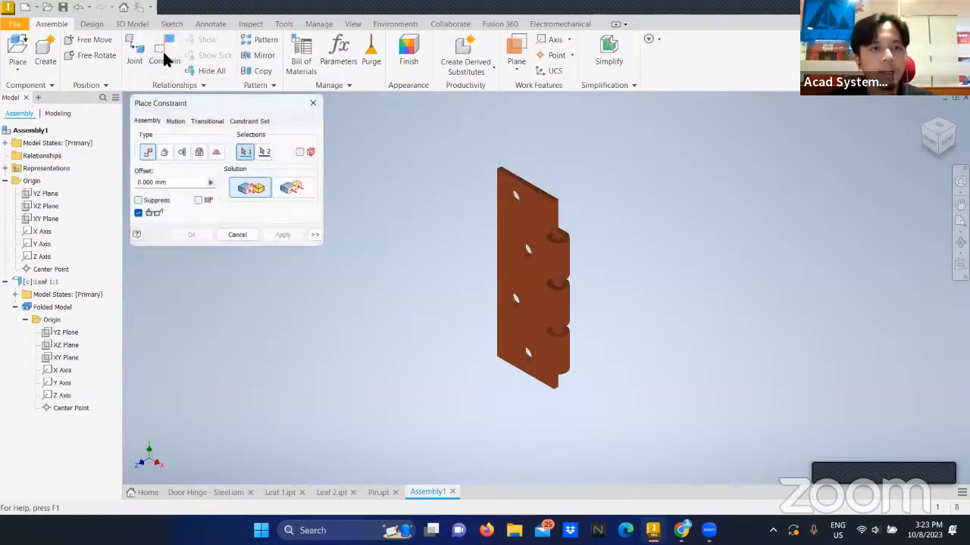
{"action": "left_click", "coordinate": [50, 194]}
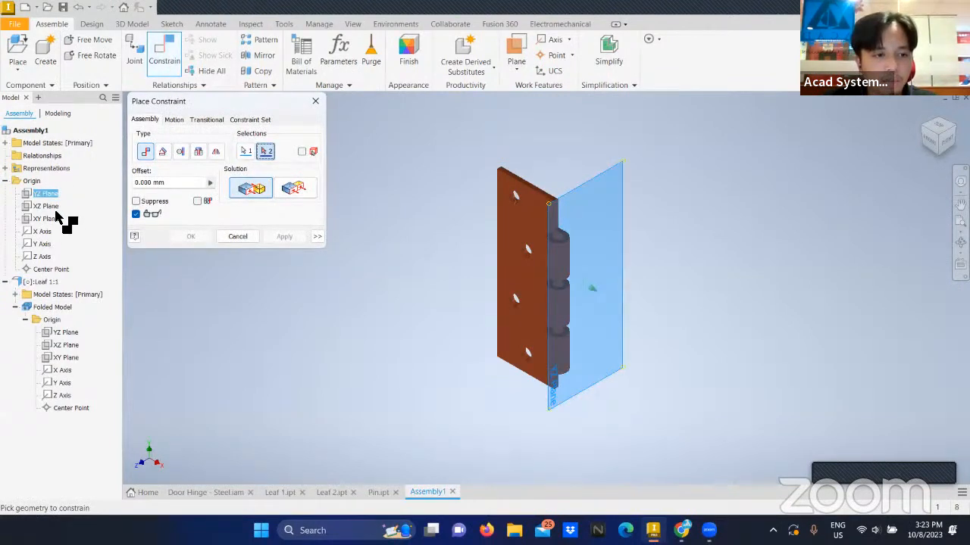
{"action": "left_click", "coordinate": [67, 332]}
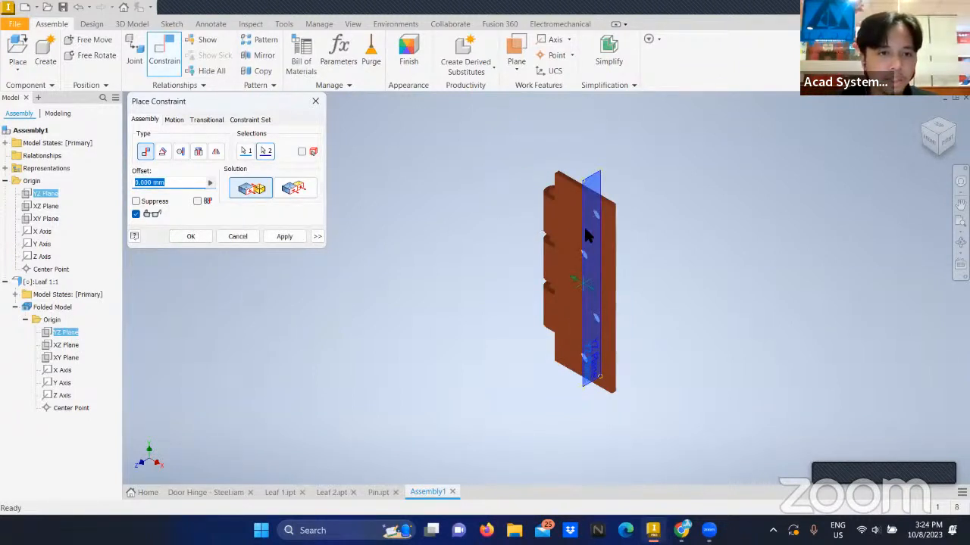
{"action": "left_click", "coordinate": [295, 188]}
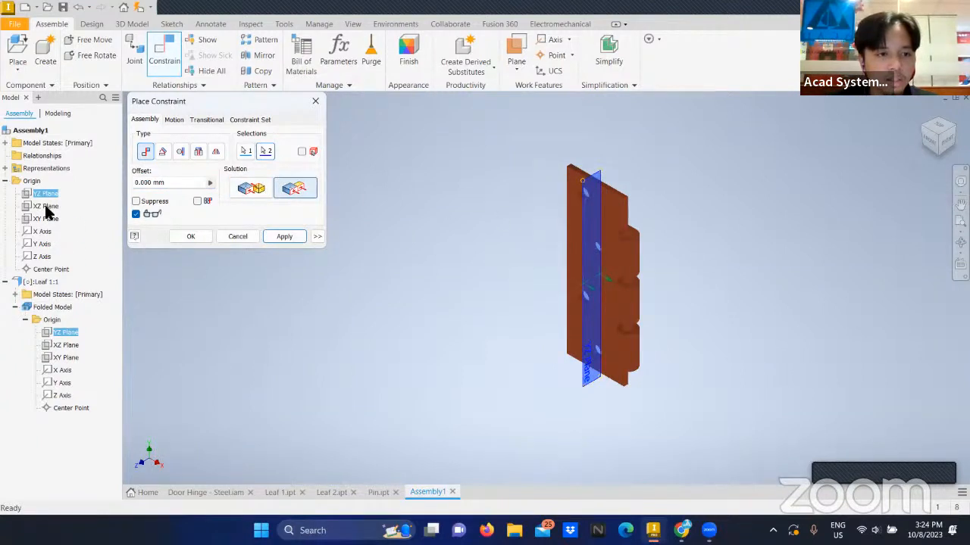
{"action": "left_click", "coordinate": [282, 237]}
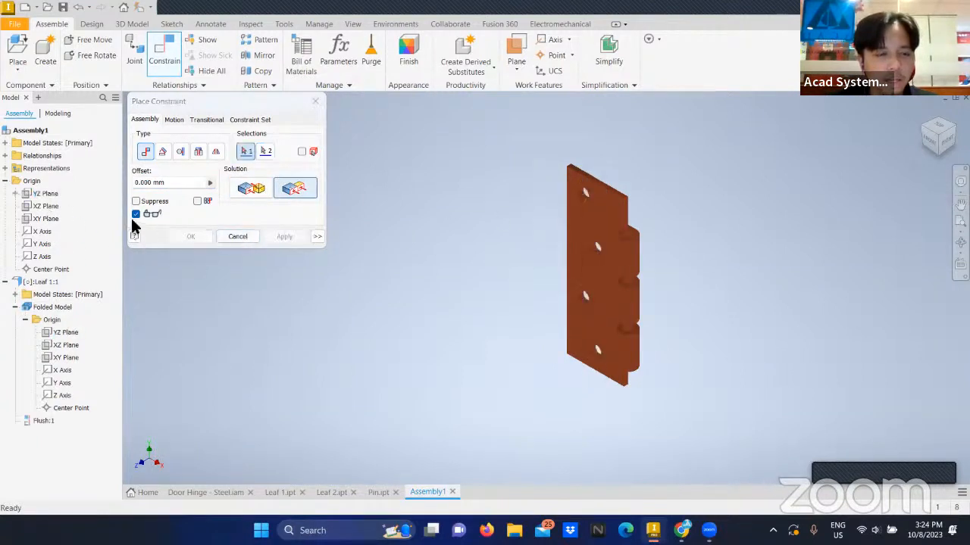
Constrain Leaf 1's XZ and XY planes flush with the matching assembly origin planes and test that the leaf cannot move.
{"action": "left_click", "coordinate": [47, 207]}
{"action": "left_click", "coordinate": [70, 344]}
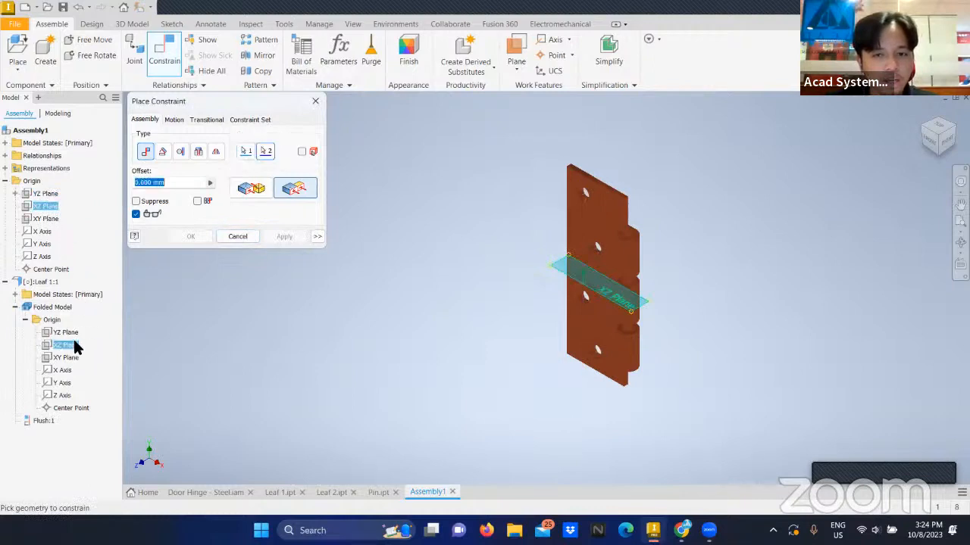
{"action": "left_click", "coordinate": [282, 236]}
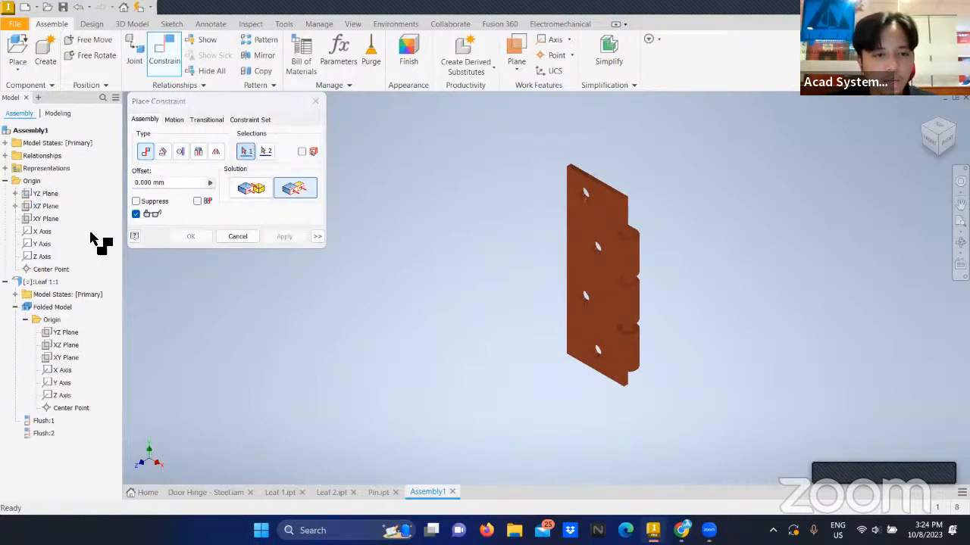
{"action": "left_click", "coordinate": [47, 219]}
{"action": "left_click", "coordinate": [76, 359]}
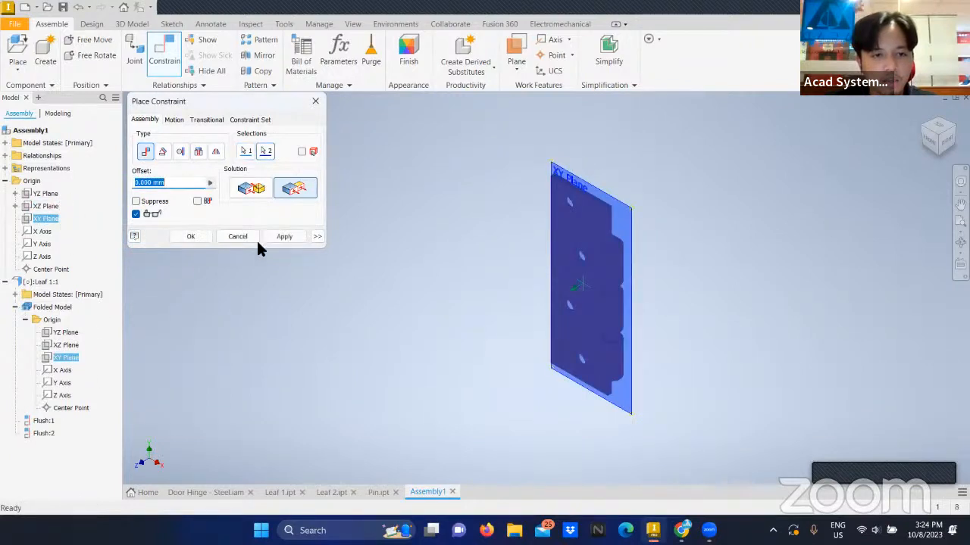
{"action": "left_click", "coordinate": [282, 236]}
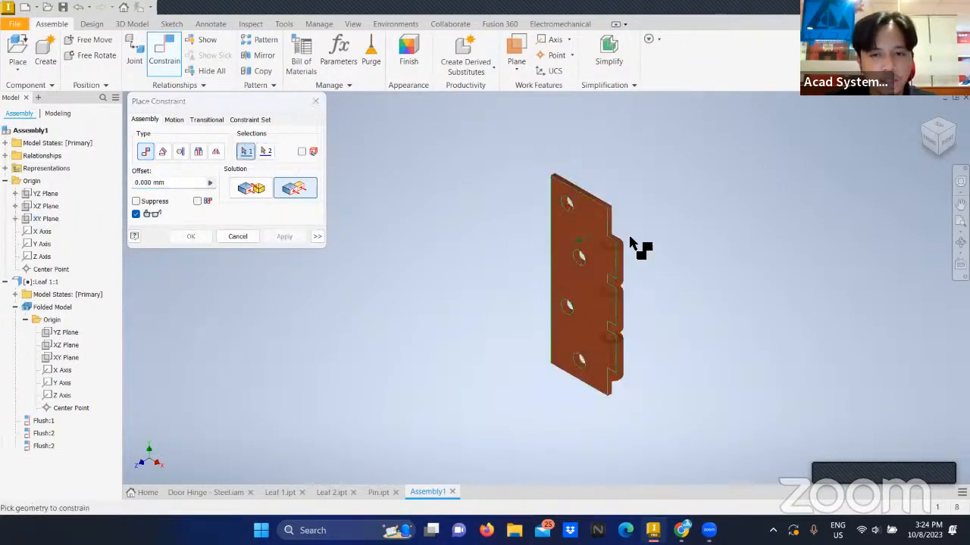
{"action": "left_click", "coordinate": [238, 236]}
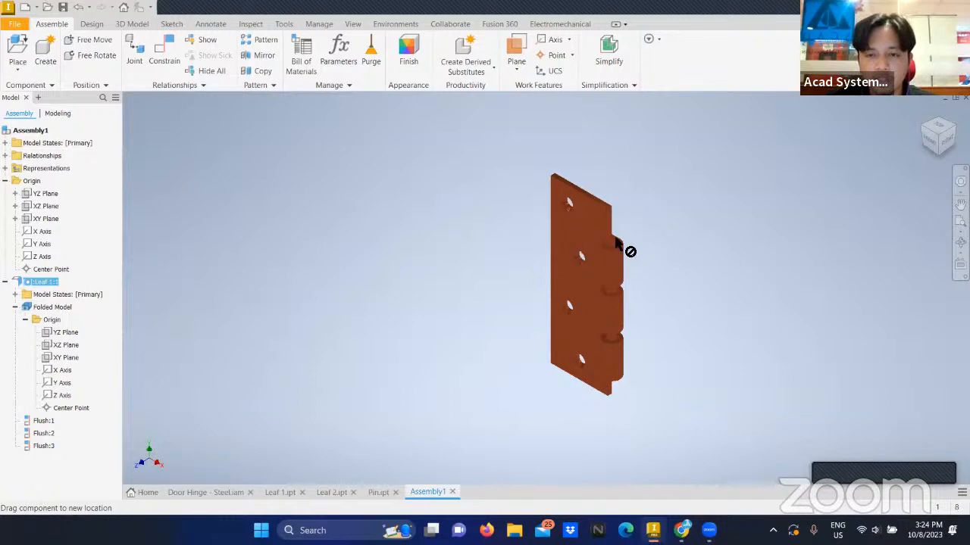
{"action": "left_click_drag", "start_coordinate": [616, 241], "coordinate": [569, 232]}
{"action": "left_click", "coordinate": [275, 156]}
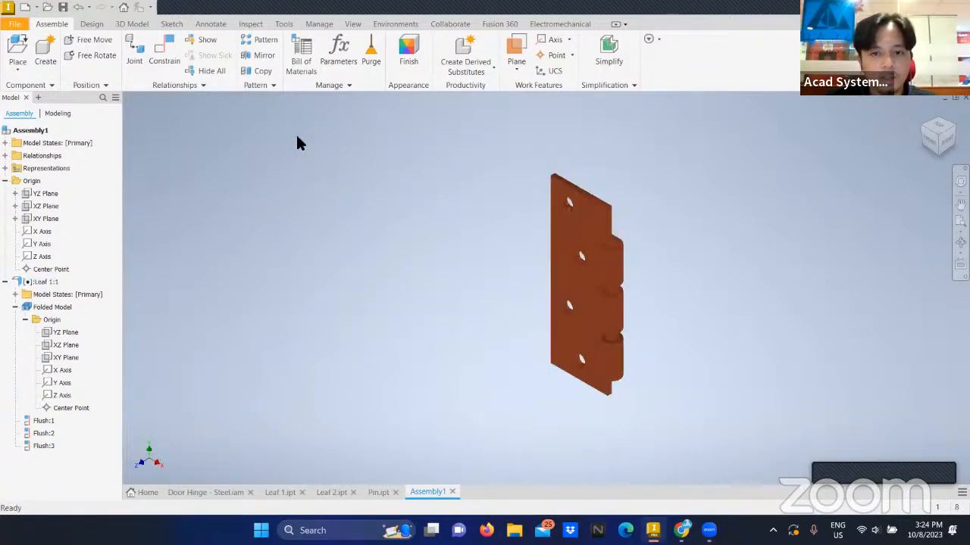
Place a single instance of Leaf 2.ipt beside Leaf 1, with its knuckles facing Leaf 1's knuckles.
{"action": "left_click", "coordinate": [17, 53]}
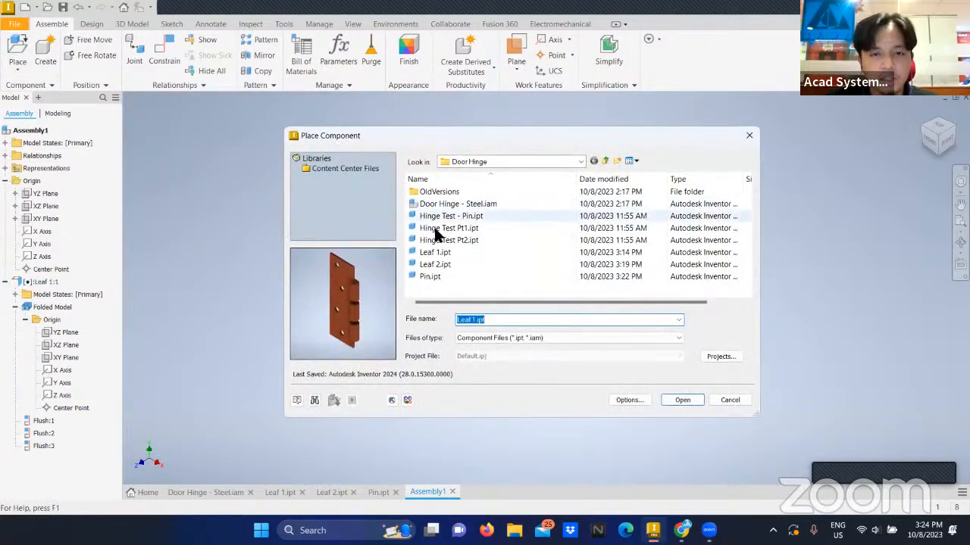
{"action": "left_click", "coordinate": [462, 264]}
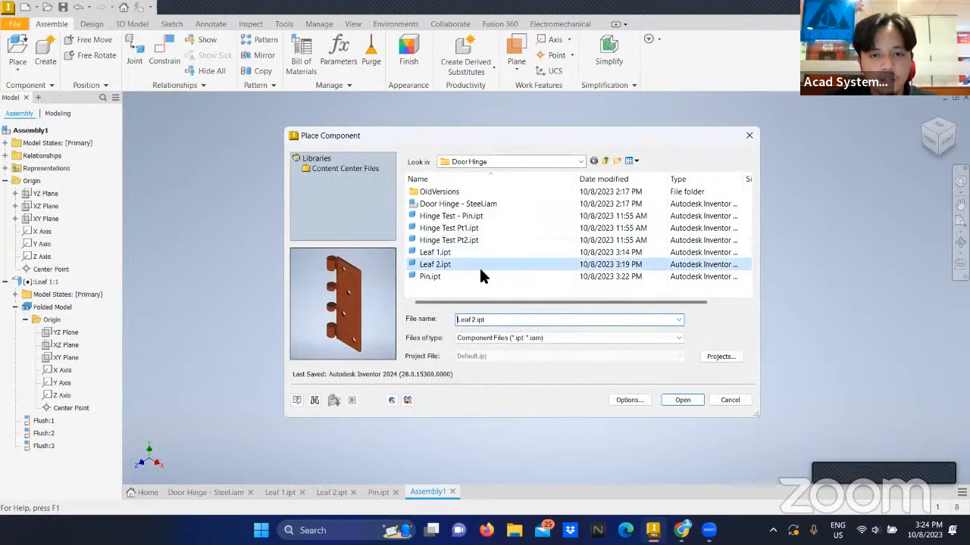
{"action": "left_click", "coordinate": [682, 400]}
{"action": "left_click", "coordinate": [701, 299]}
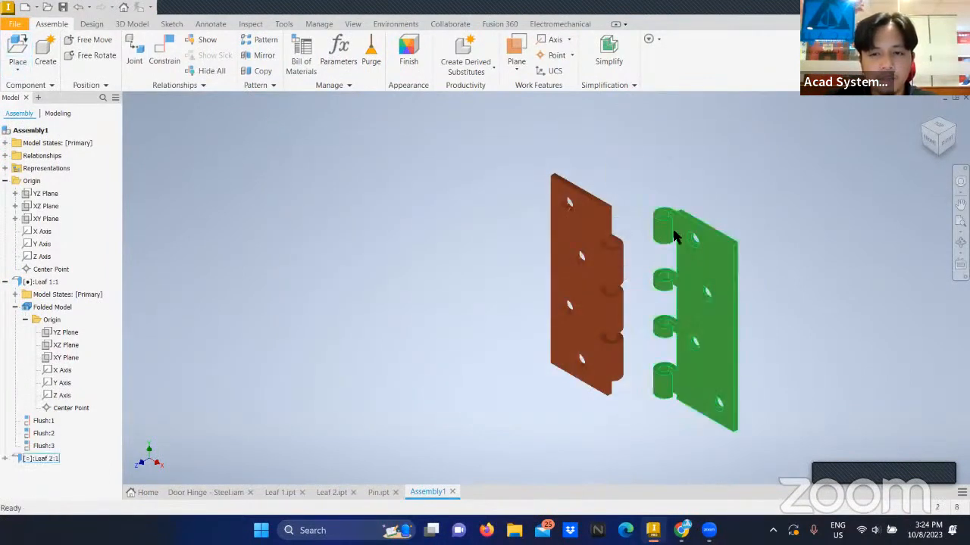
Mate Leaf 2's knuckle axis with Leaf 1's knuckle axis at 0 mm offset.
{"action": "key", "text": "Escape"}
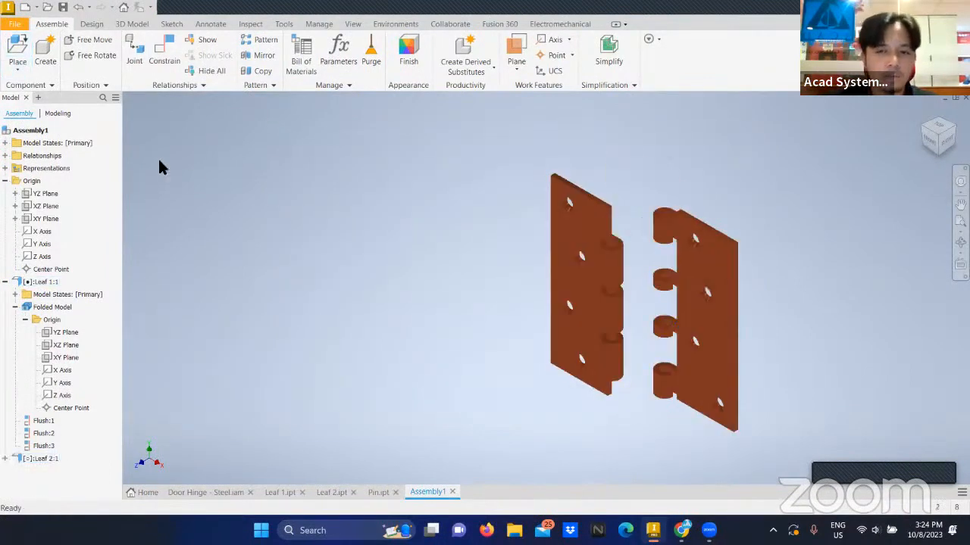
{"action": "left_click", "coordinate": [163, 54]}
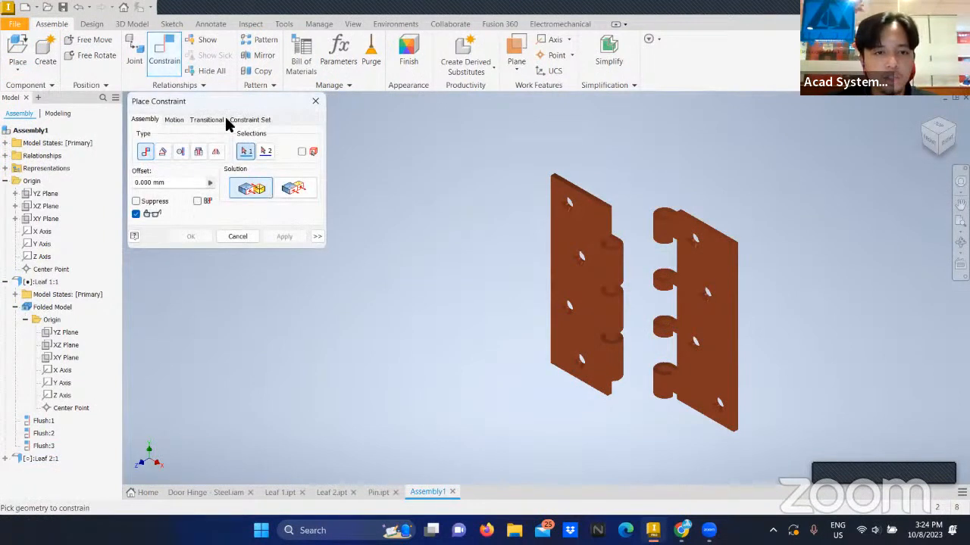
{"action": "left_click", "coordinate": [663, 227]}
{"action": "left_click", "coordinate": [613, 265]}
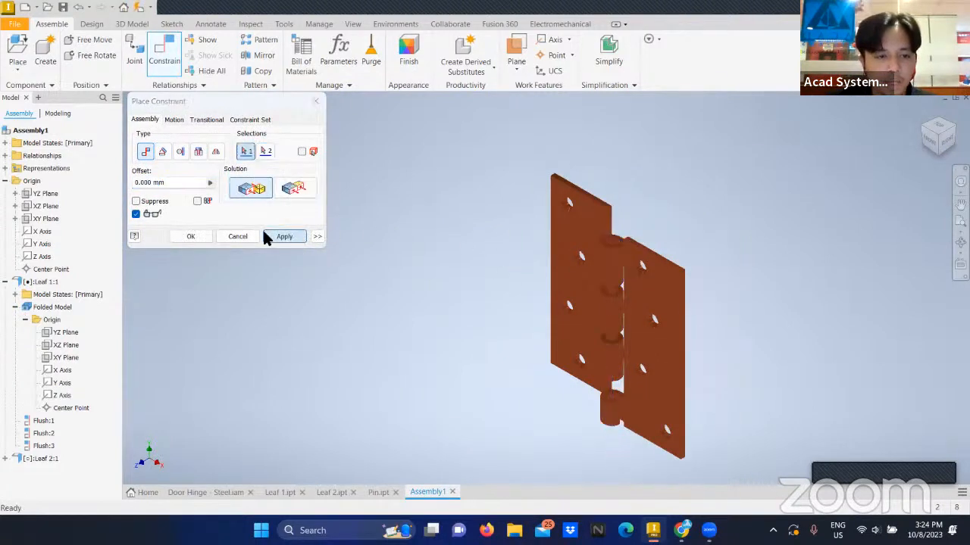
{"action": "left_click", "coordinate": [284, 236]}
Mate the upper face of Leaf 2's lowest knuckle to the underside of Leaf 1's lowest knuckle at 0 mm offset.
{"action": "middle_click_drag", "start_coordinate": [606, 265], "coordinate": [598, 210], "text": "shift"}
{"action": "scroll", "coordinate": [623, 333], "scroll_direction": "up", "scroll_amount": 3}
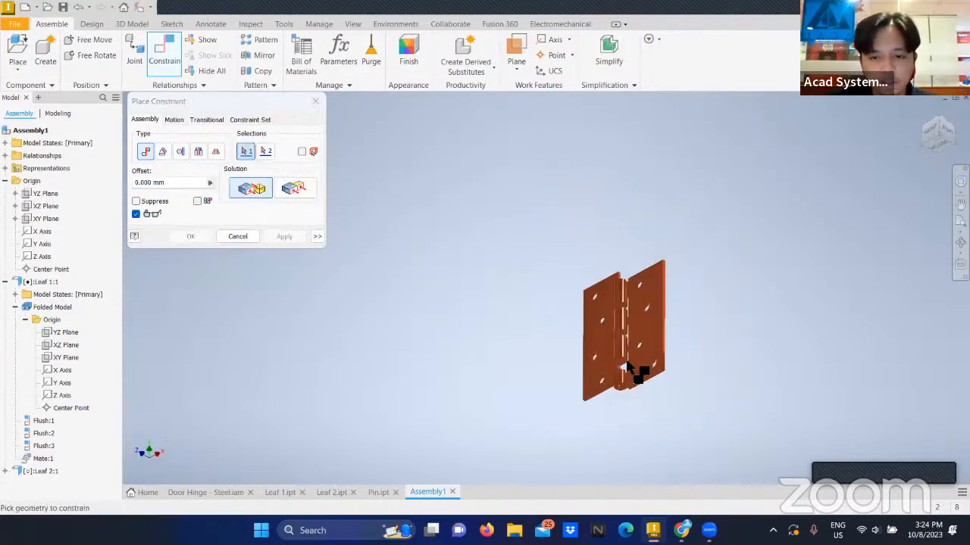
{"action": "scroll", "coordinate": [632, 326], "scroll_direction": "down", "scroll_amount": 6}
{"action": "middle_click_drag", "start_coordinate": [637, 318], "coordinate": [656, 335], "text": "shift"}
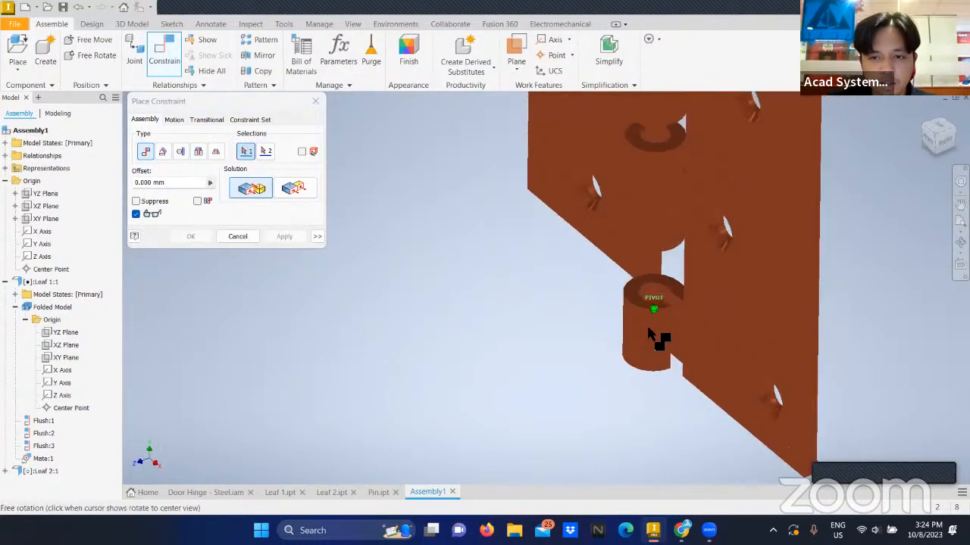
{"action": "left_click", "coordinate": [653, 317]}
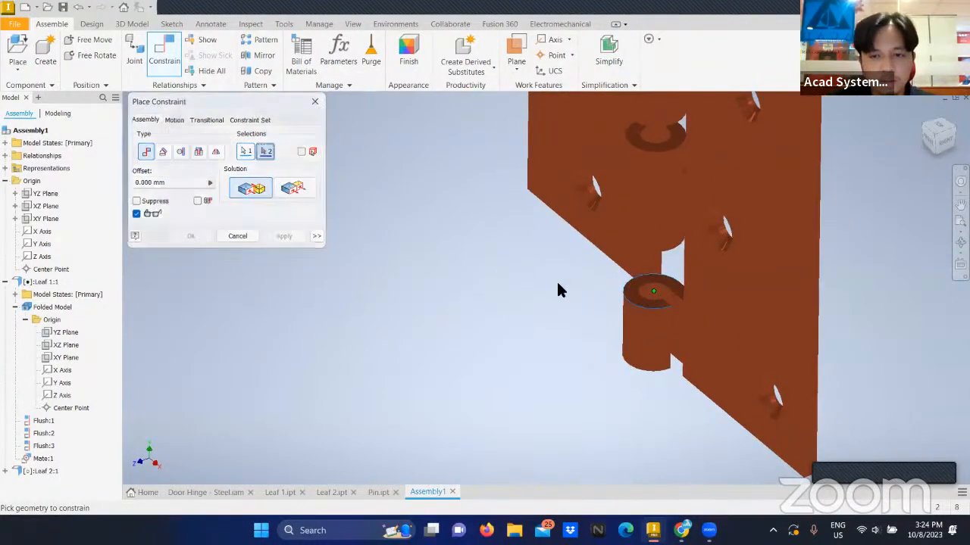
{"action": "key", "text": "Escape"}
{"action": "left_click", "coordinate": [167, 57]}
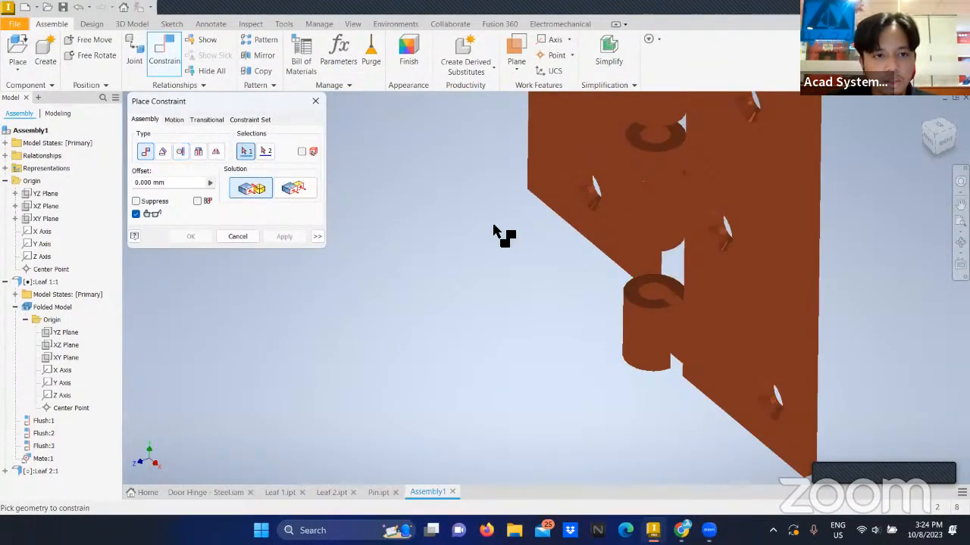
{"action": "left_click", "coordinate": [625, 292]}
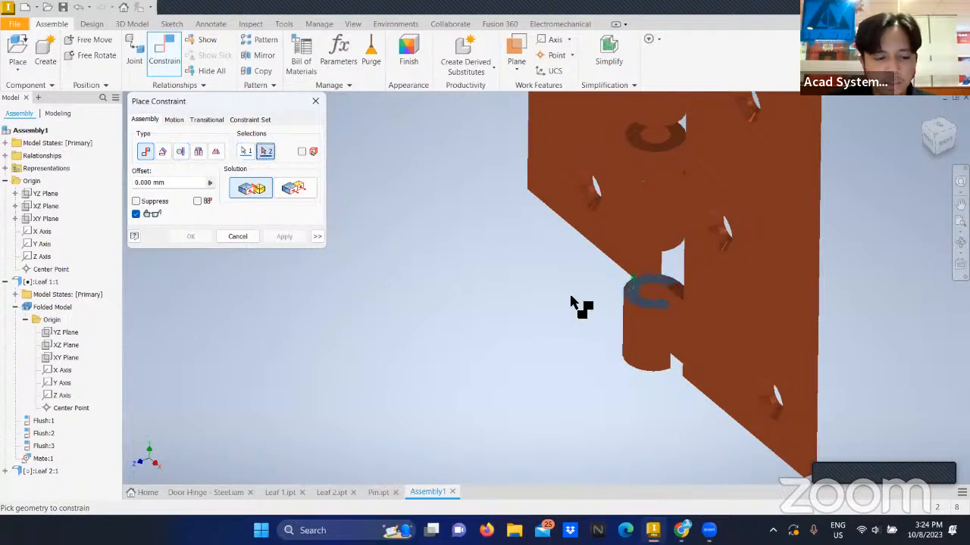
{"action": "middle_click_drag", "start_coordinate": [581, 307], "coordinate": [649, 255], "text": "shift"}
{"action": "left_click", "coordinate": [646, 244]}
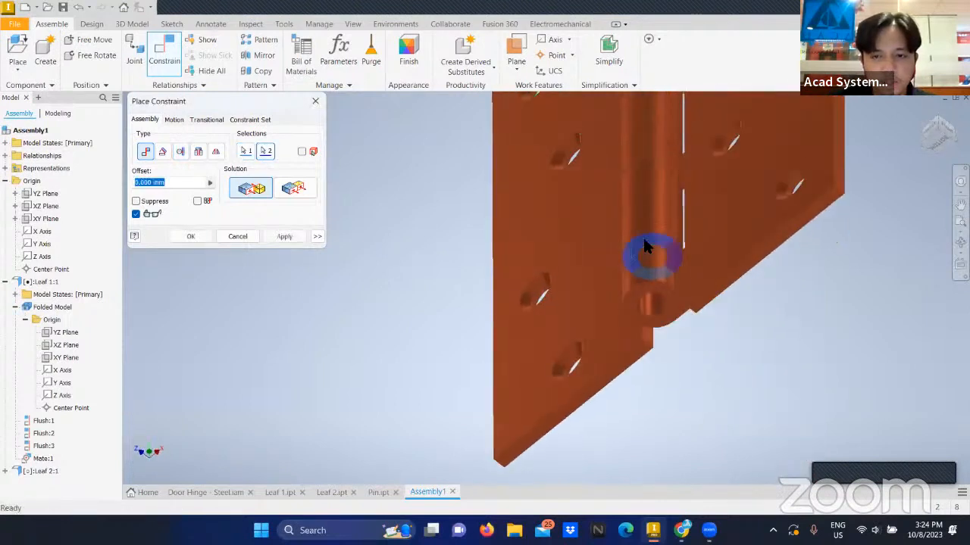
{"action": "left_click", "coordinate": [283, 236]}
{"action": "middle_click_drag", "start_coordinate": [773, 260], "coordinate": [749, 272], "text": "shift"}
{"action": "scroll", "coordinate": [750, 265], "scroll_direction": "down", "scroll_amount": 5}
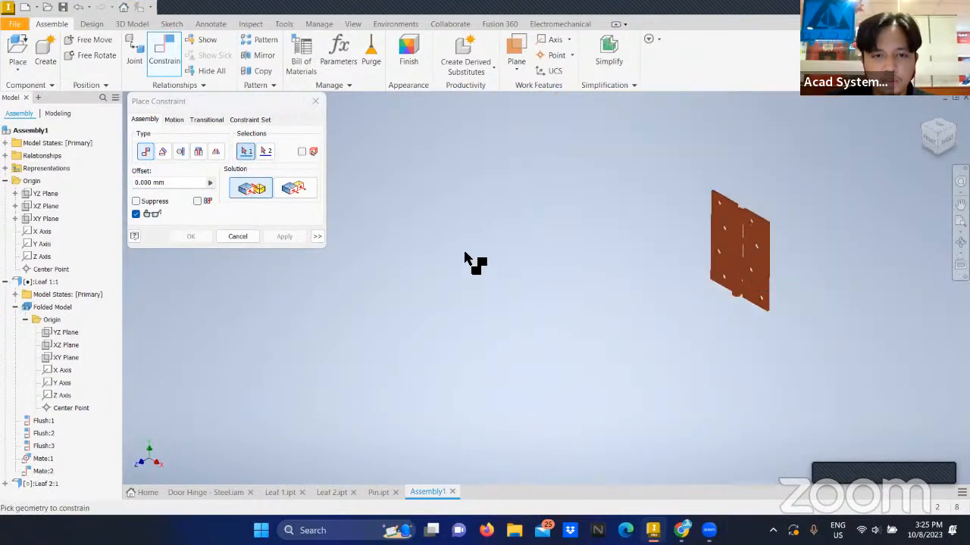
{"action": "left_click", "coordinate": [239, 236]}
Swing Leaf 2 about the knuckle axis to test its movement against Leaf 1.
{"action": "scroll", "coordinate": [571, 285], "scroll_direction": "down", "scroll_amount": 3}
{"action": "scroll", "coordinate": [580, 272], "scroll_direction": "up", "scroll_amount": 5}
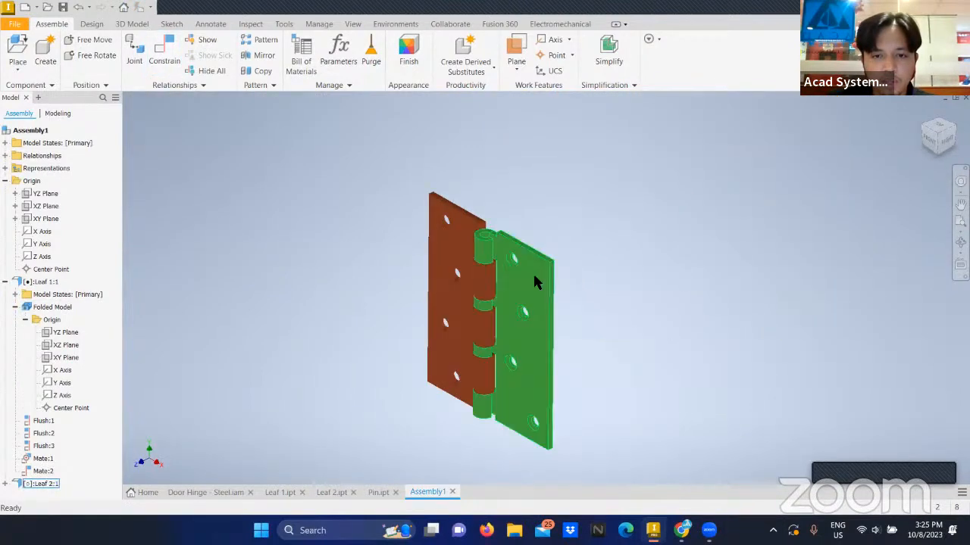
{"action": "mouse_move", "coordinate": [532, 272]}
{"action": "left_mouse_down"}
{"action": "mouse_move", "coordinate": [549, 278]}
{"action": "mouse_move", "coordinate": [477, 269]}
{"action": "mouse_move", "coordinate": [538, 262]}
{"action": "mouse_move", "coordinate": [528, 257]}
{"action": "mouse_move", "coordinate": [439, 274]}
{"action": "mouse_move", "coordinate": [550, 281]}
{"action": "mouse_move", "coordinate": [541, 288]}
{"action": "left_mouse_up"}
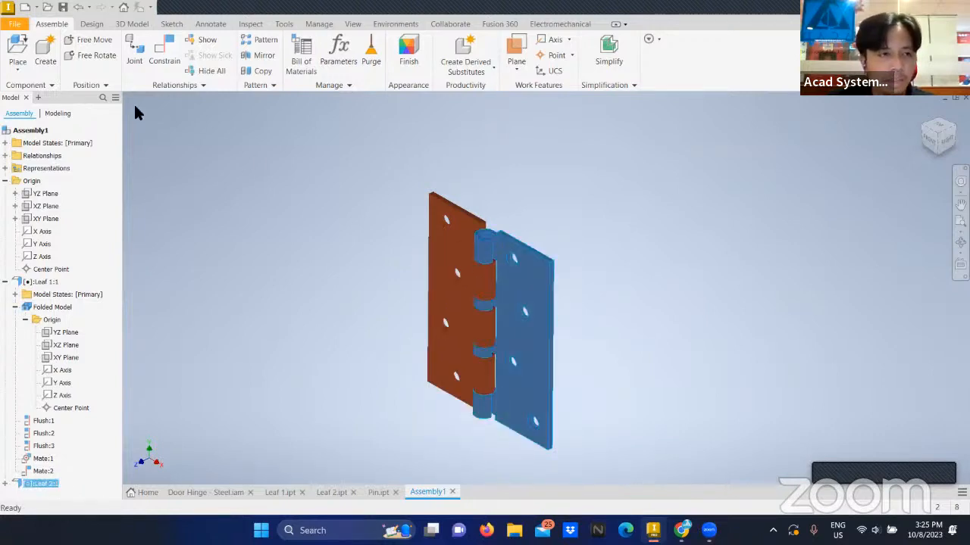
Place a single instance of Pin.ipt beside the joined leaves.
{"action": "left_click", "coordinate": [13, 61]}
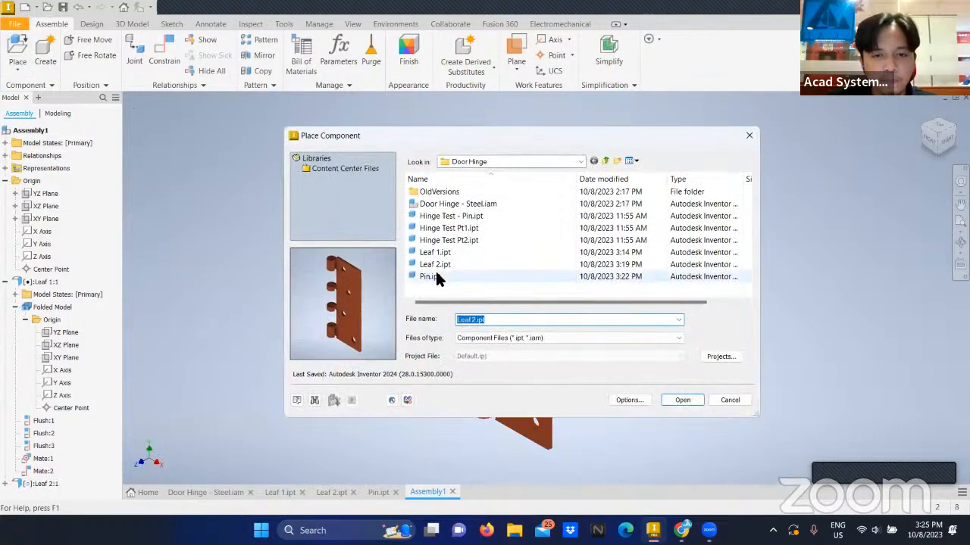
{"action": "left_click", "coordinate": [431, 275]}
{"action": "left_click", "coordinate": [682, 400]}
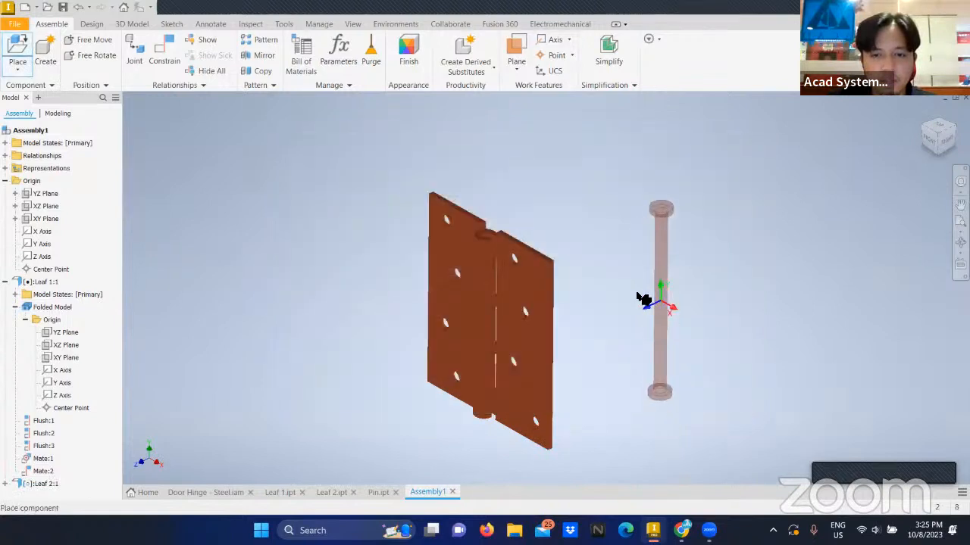
{"action": "left_click", "coordinate": [650, 301]}
Mate the pin's shaft axis with the axis of the hinge's top knuckle at 0 mm offset.
{"action": "left_click", "coordinate": [164, 64]}
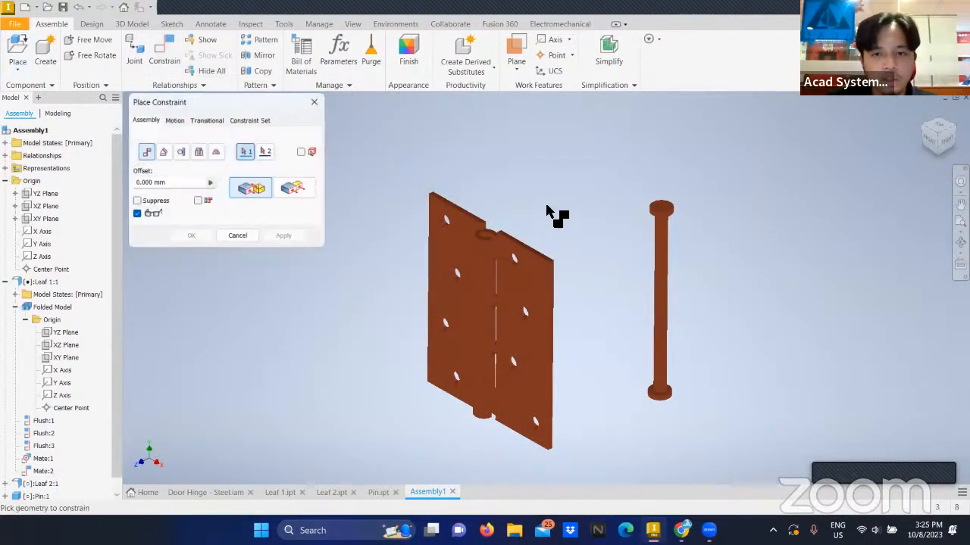
{"action": "left_click", "coordinate": [659, 254]}
{"action": "left_click", "coordinate": [488, 244]}
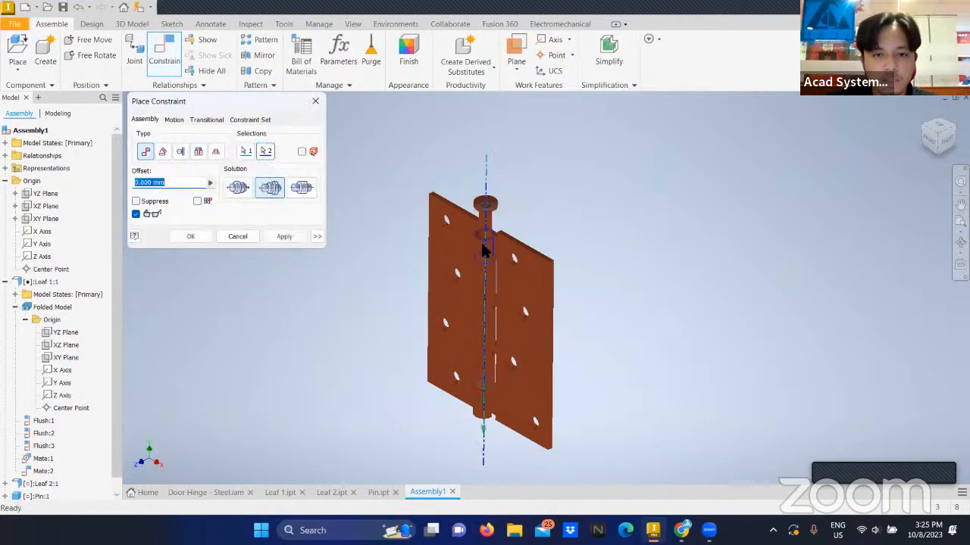
{"action": "left_click", "coordinate": [285, 236]}
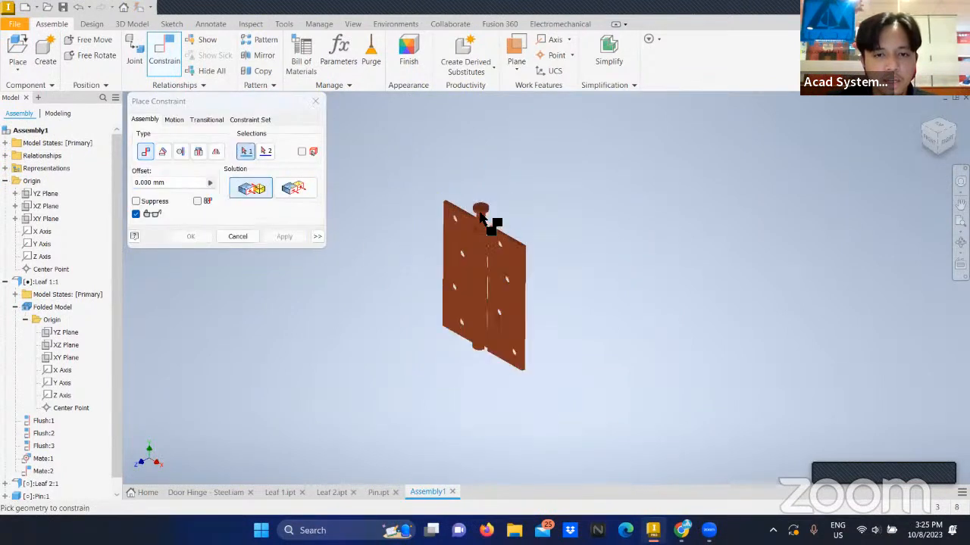
Mate the underside of the pin's upper head to the top face of Leaf 2's highest knuckle at 0 mm offset.
{"action": "scroll", "coordinate": [500, 224], "scroll_direction": "up", "scroll_amount": 5}
{"action": "middle_click_drag", "start_coordinate": [510, 241], "coordinate": [511, 187], "text": "shift"}
{"action": "left_click", "coordinate": [512, 214]}
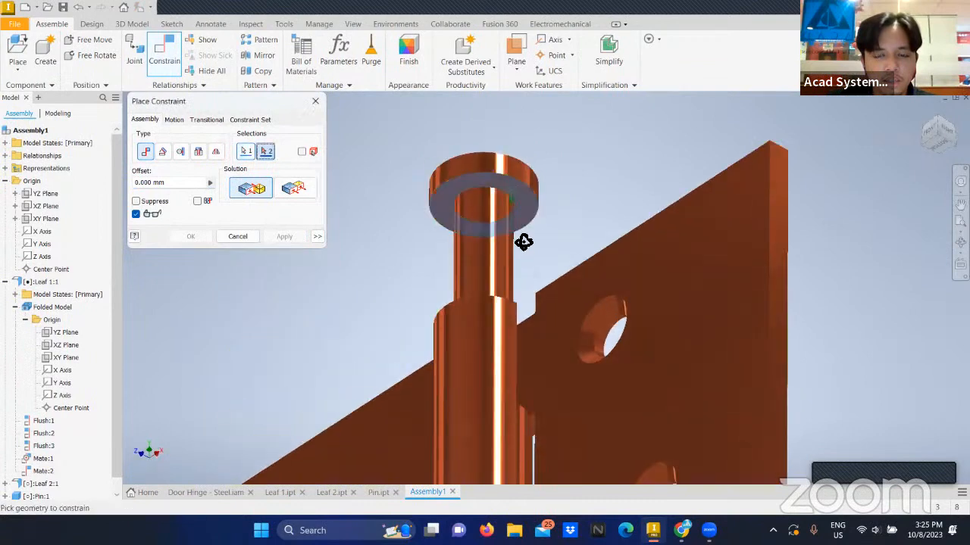
{"action": "middle_click_drag", "start_coordinate": [523, 243], "coordinate": [507, 396], "text": "shift"}
{"action": "left_click", "coordinate": [504, 378]}
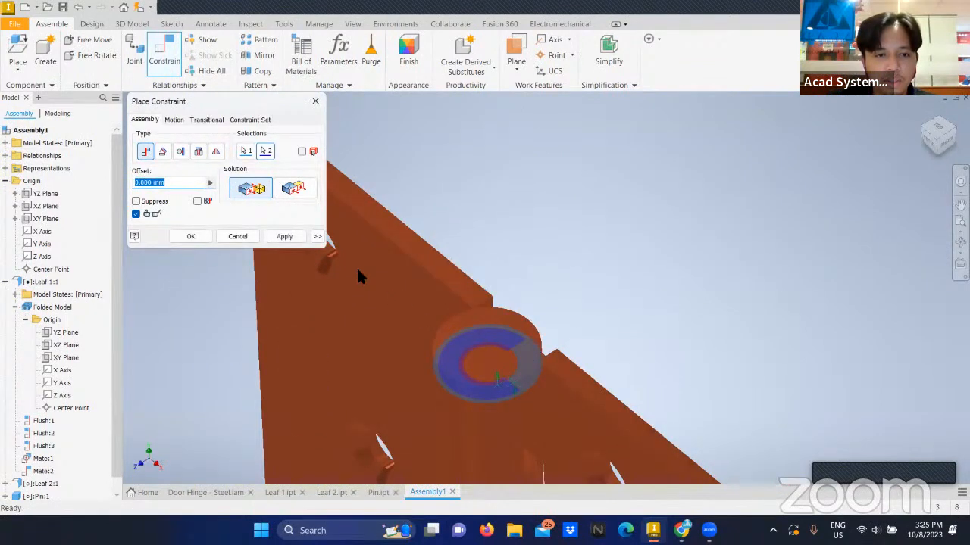
{"action": "left_click", "coordinate": [284, 236]}
{"action": "scroll", "coordinate": [579, 330], "scroll_direction": "down", "scroll_amount": 5}
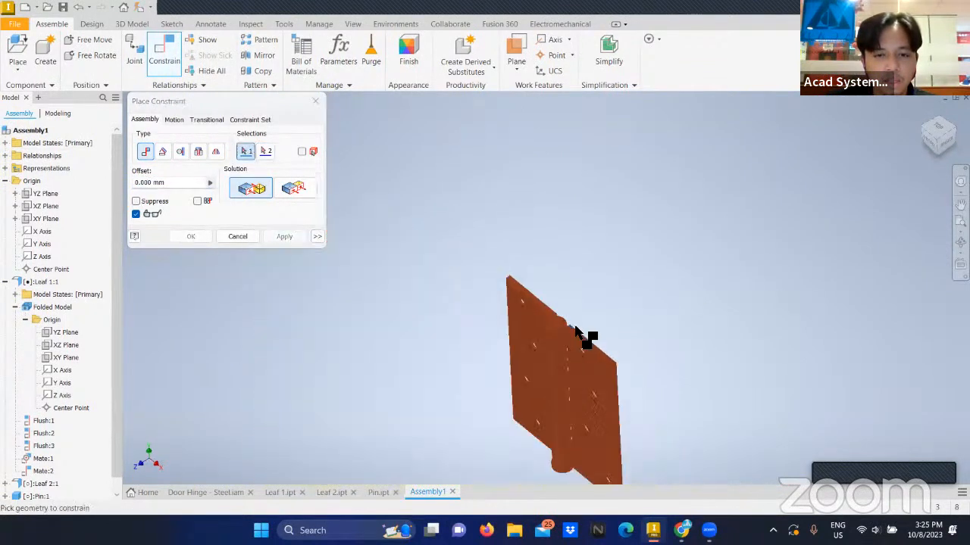
{"action": "middle_click_drag", "start_coordinate": [576, 330], "coordinate": [299, 260], "text": "shift"}
{"action": "left_click", "coordinate": [239, 237]}
View the whole hinge in the home orientation and swing Leaf 2 about the pin to test the assembly.
{"action": "scroll", "coordinate": [516, 367], "scroll_direction": "down", "scroll_amount": 4}
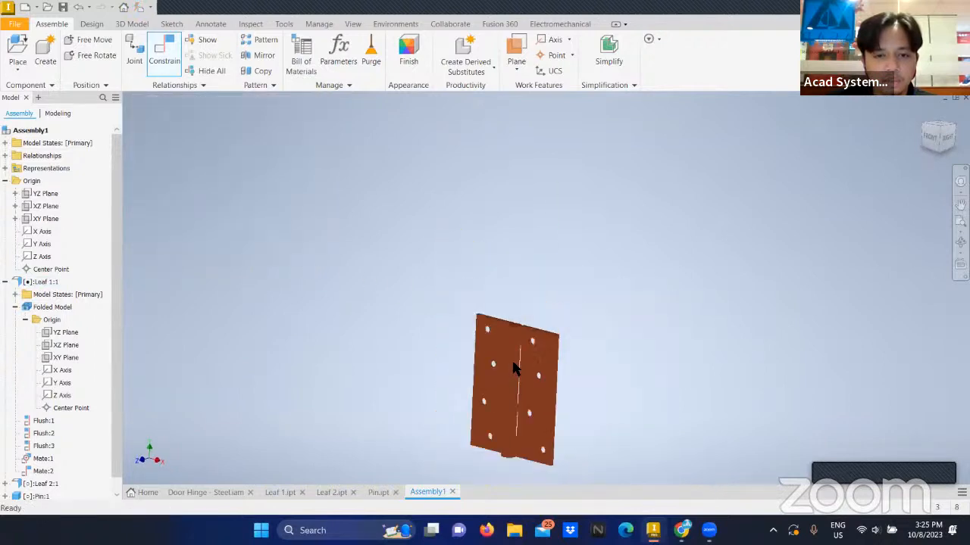
{"action": "scroll", "coordinate": [518, 364], "scroll_direction": "up", "scroll_amount": 4}
{"action": "scroll", "coordinate": [519, 363], "scroll_direction": "down", "scroll_amount": 4}
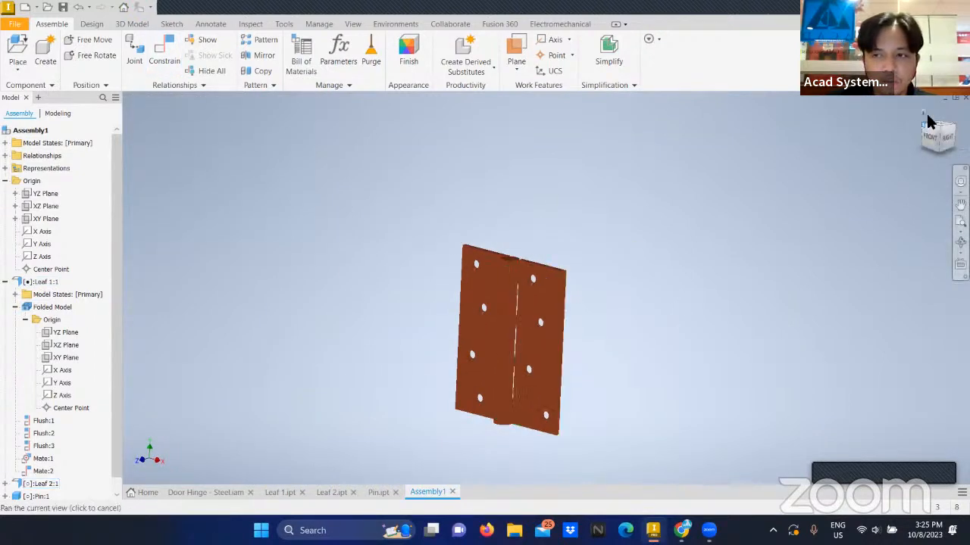
{"action": "key", "text": "F6"}
{"action": "left_click_drag", "start_coordinate": [630, 292], "coordinate": [665, 313]}
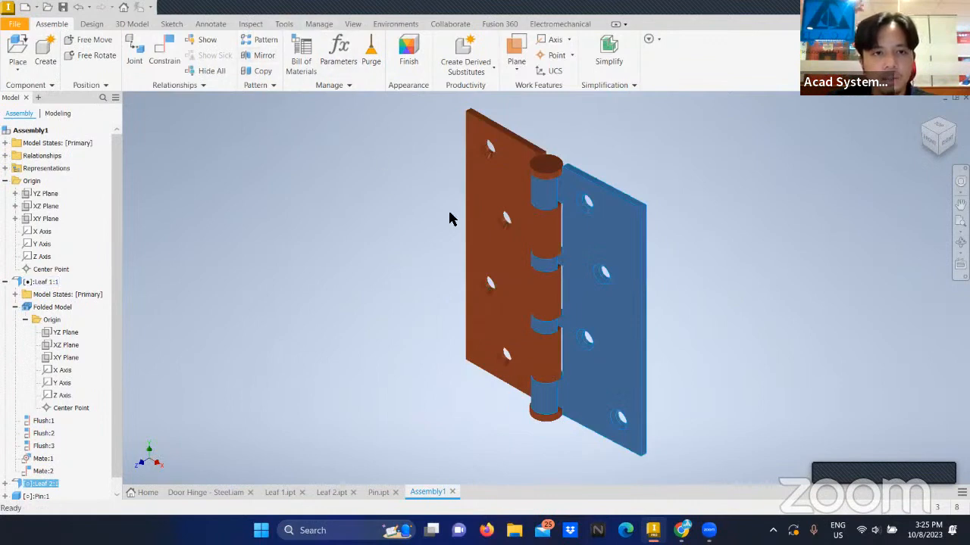
Review the available visual styles, turn on shadows, and choose the Default Lights lighting style for the assembly view.
{"action": "left_click", "coordinate": [353, 23]}
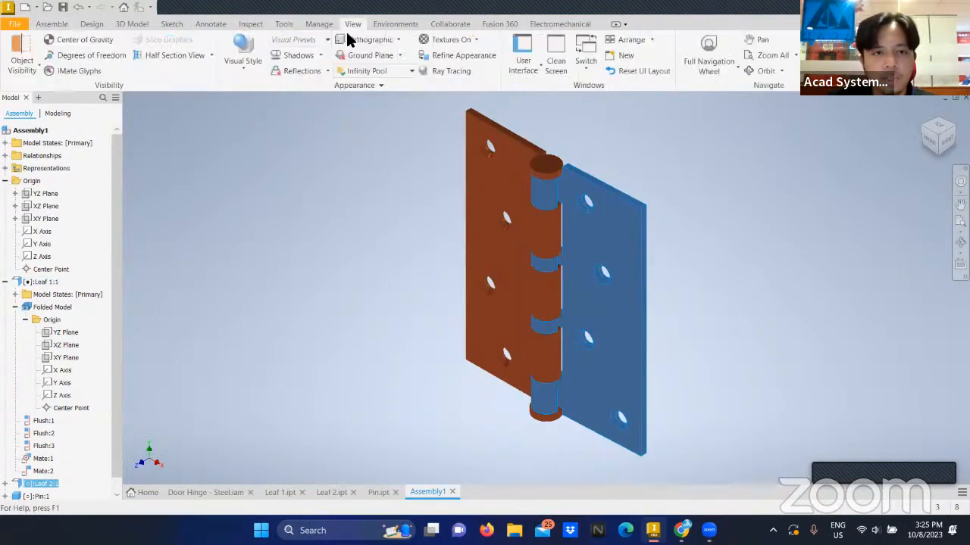
{"action": "left_click", "coordinate": [250, 64]}
{"action": "left_click", "coordinate": [271, 97]}
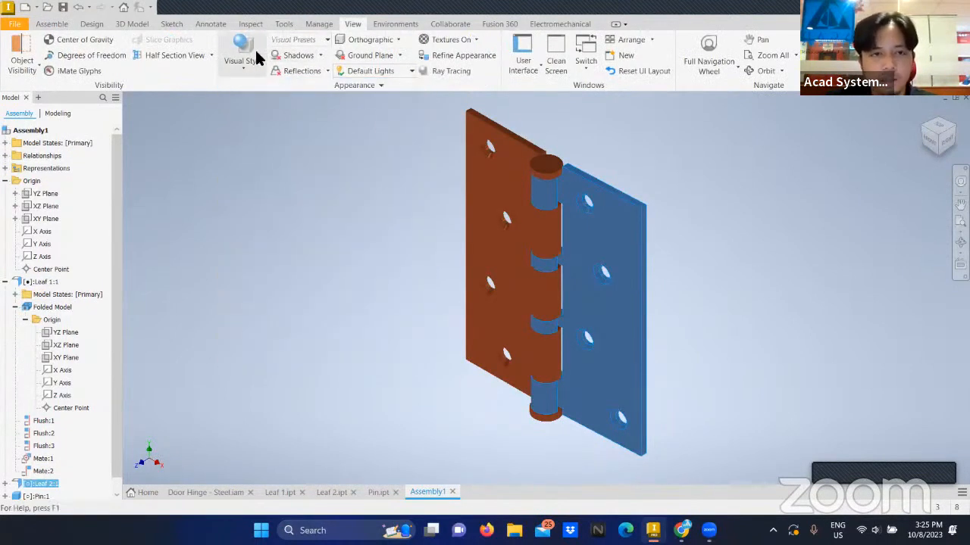
{"action": "left_click", "coordinate": [261, 72]}
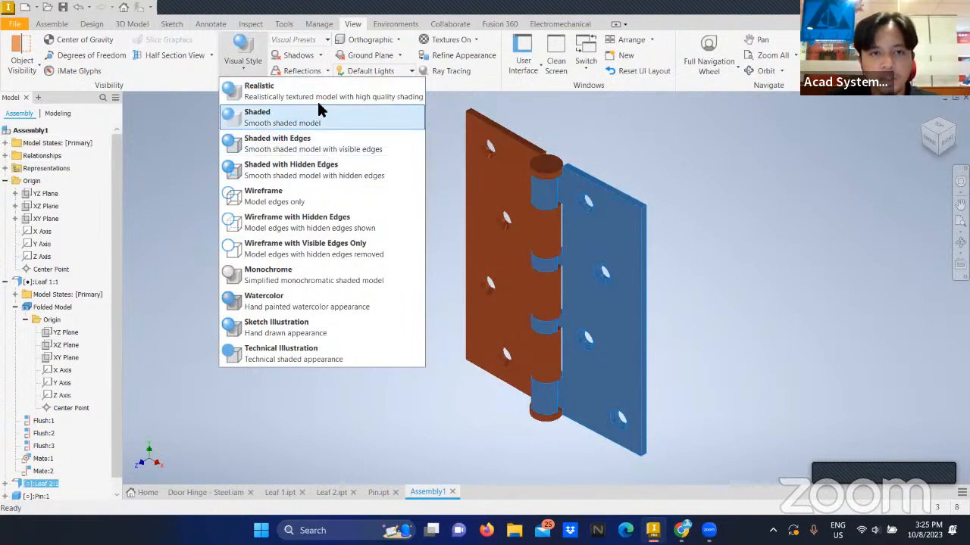
{"action": "left_click", "coordinate": [211, 126]}
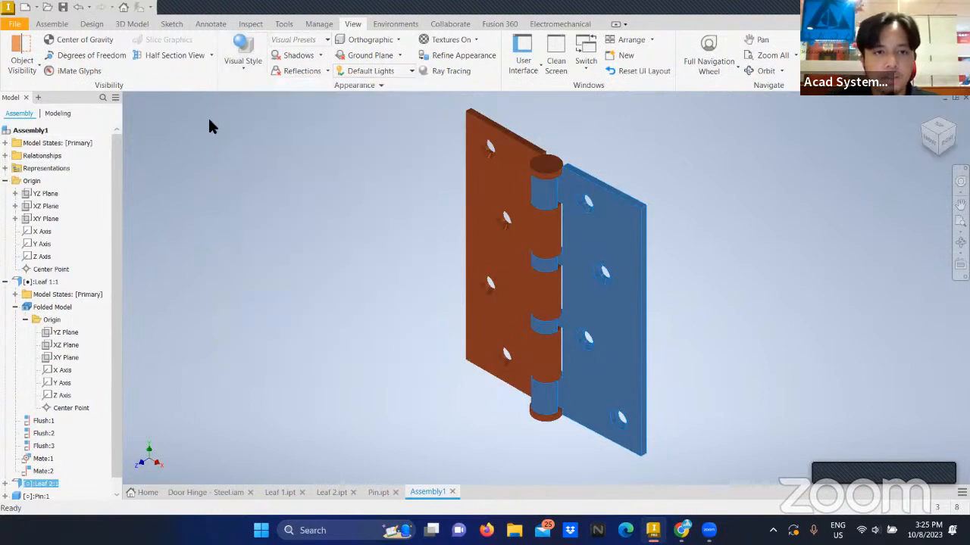
{"action": "left_click", "coordinate": [302, 56]}
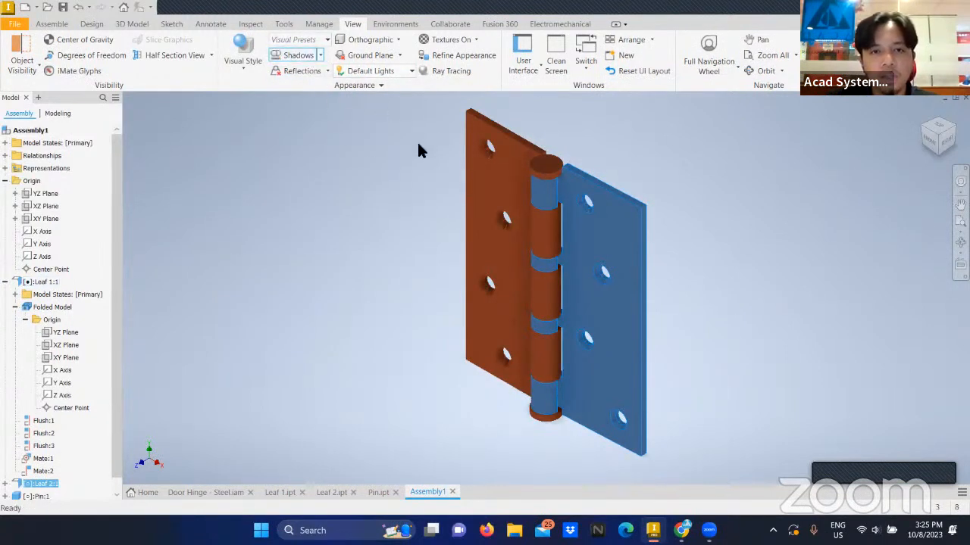
{"action": "left_click", "coordinate": [371, 70]}
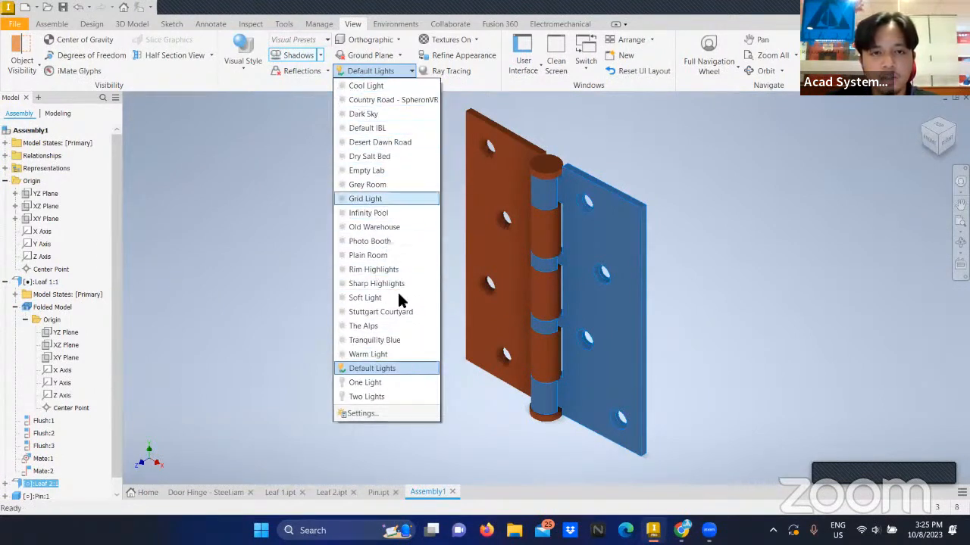
{"action": "left_click", "coordinate": [394, 368]}
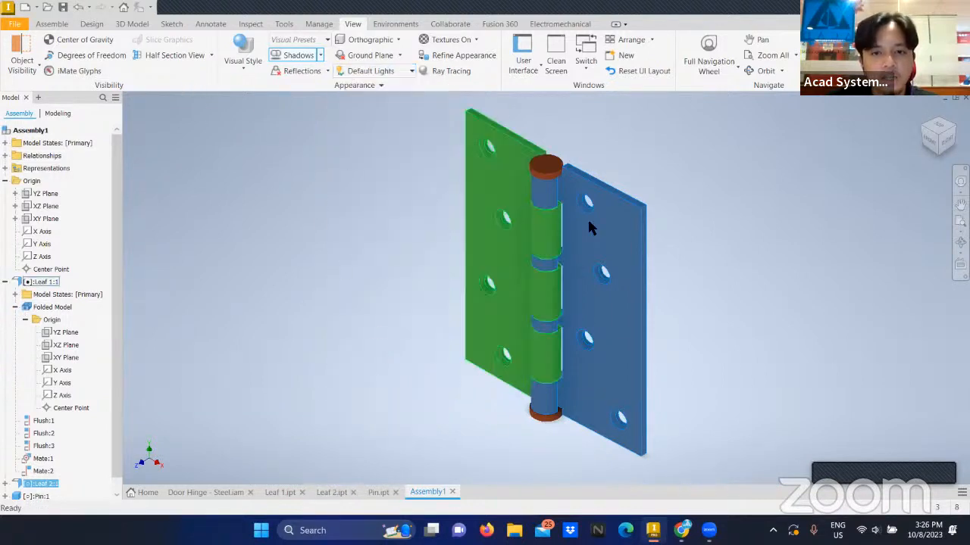
Swing Leaf 2 about the pin to a slightly turned position.
{"action": "left_click_drag", "start_coordinate": [641, 199], "coordinate": [485, 188]}
{"action": "left_click", "coordinate": [273, 117]}
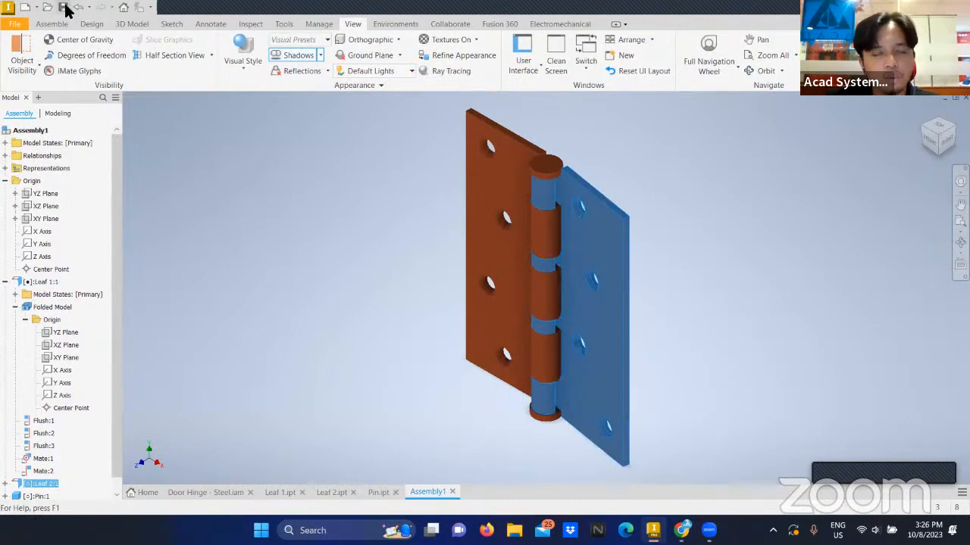
Save the assembly as Door Hinge 2 in the Door Hinge folder.
{"action": "key", "text": "ctrl+s"}
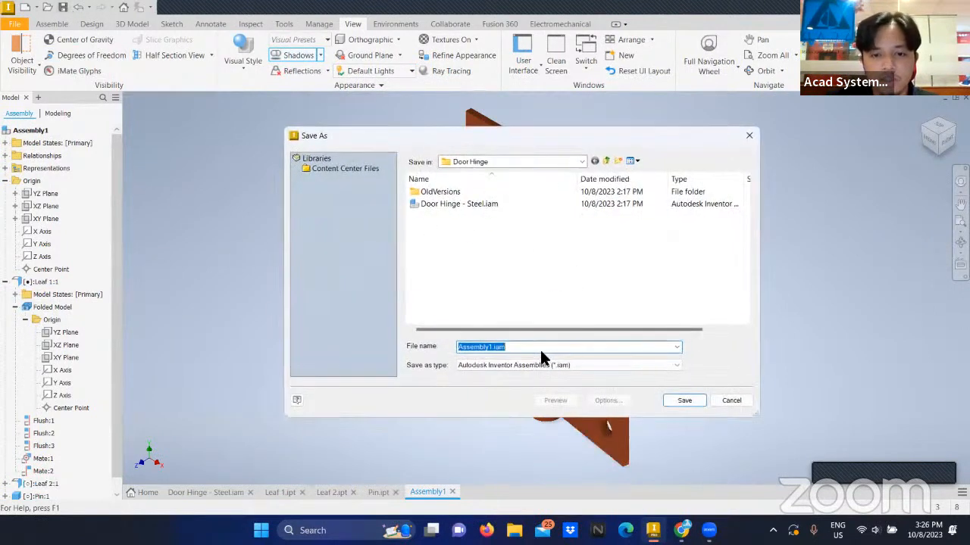
{"action": "key", "text": "BackSpace"}
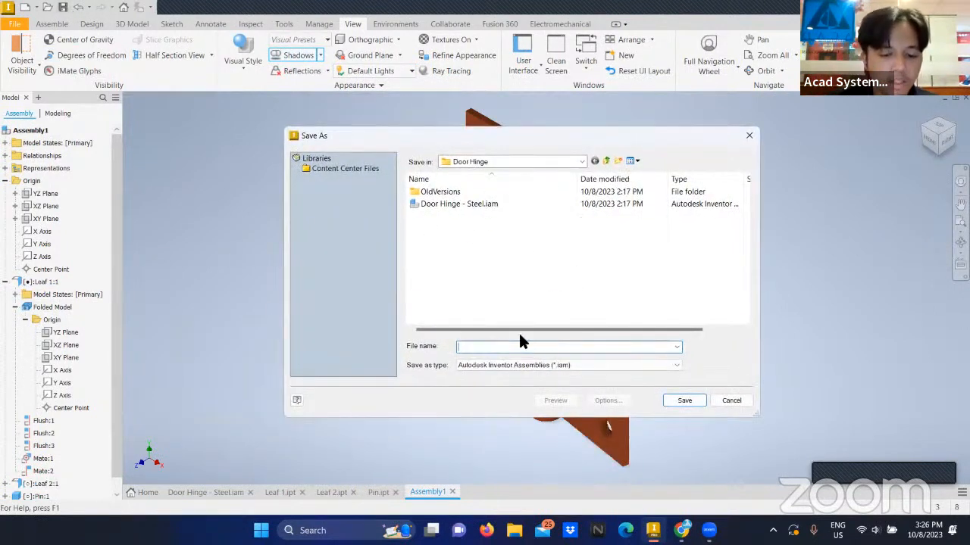
{"action": "type", "text": "Door Hing"}
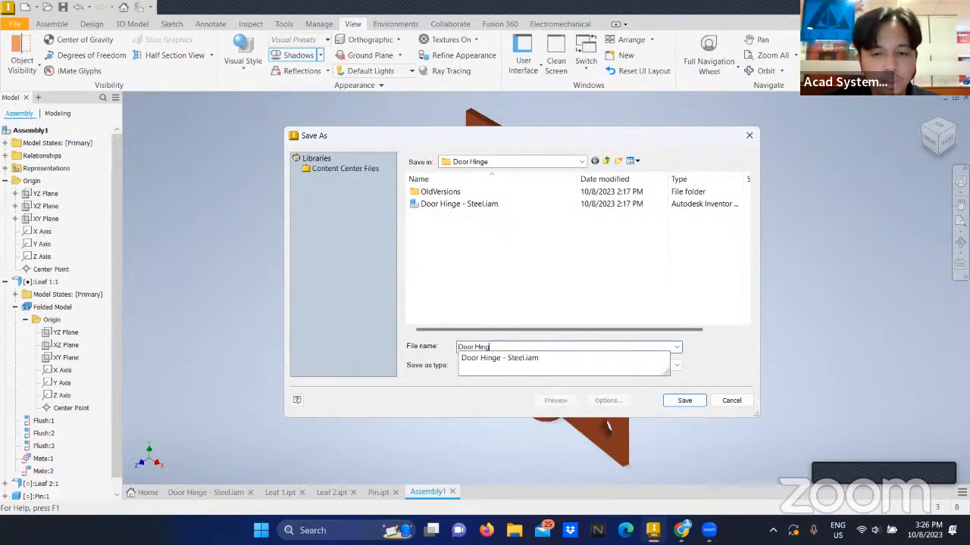
{"action": "type", "text": "e 2"}
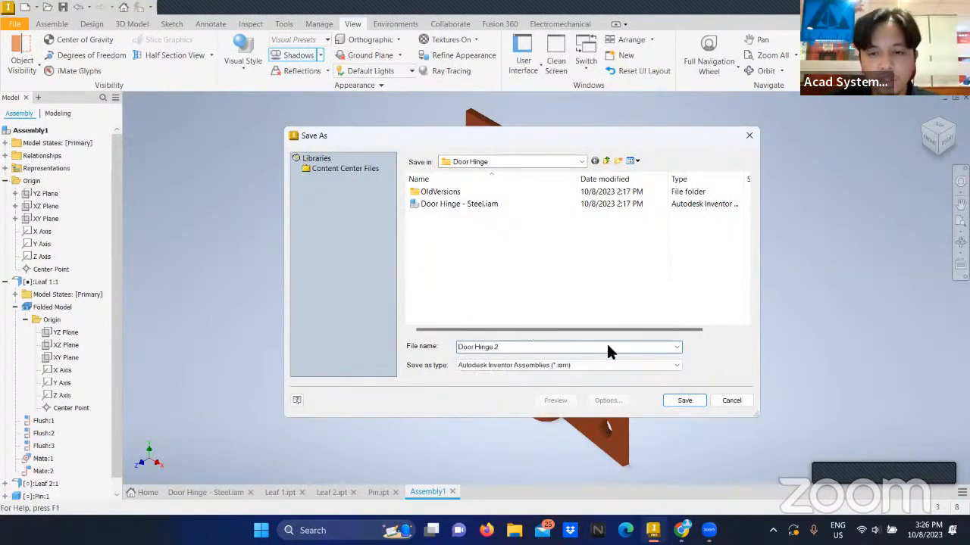
{"action": "left_click", "coordinate": [670, 396]}
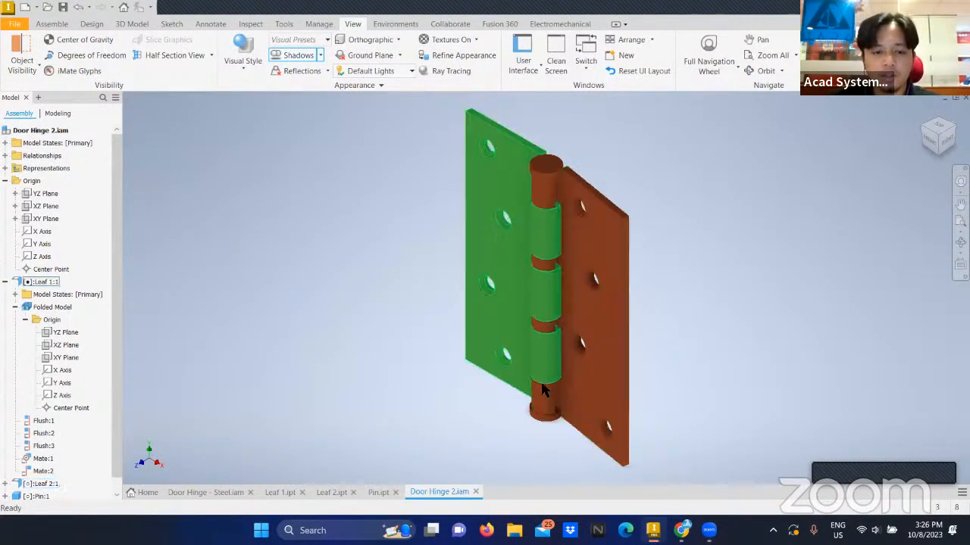
Look through the open pin, leaf and Door Hinge - Steel documents, and show the sheet metal tools for Leaf 1.
{"action": "left_click", "coordinate": [378, 493]}
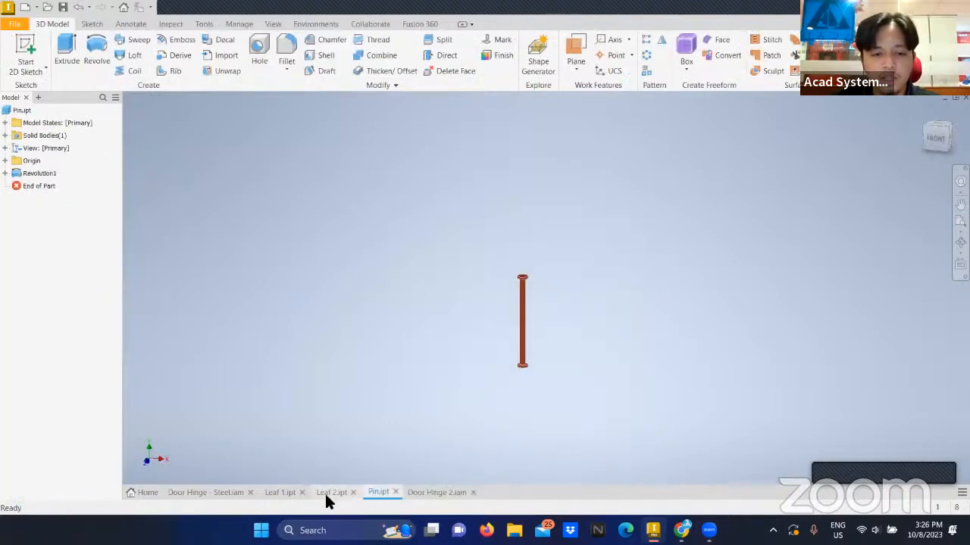
{"action": "left_click", "coordinate": [327, 494]}
{"action": "left_click", "coordinate": [274, 494]}
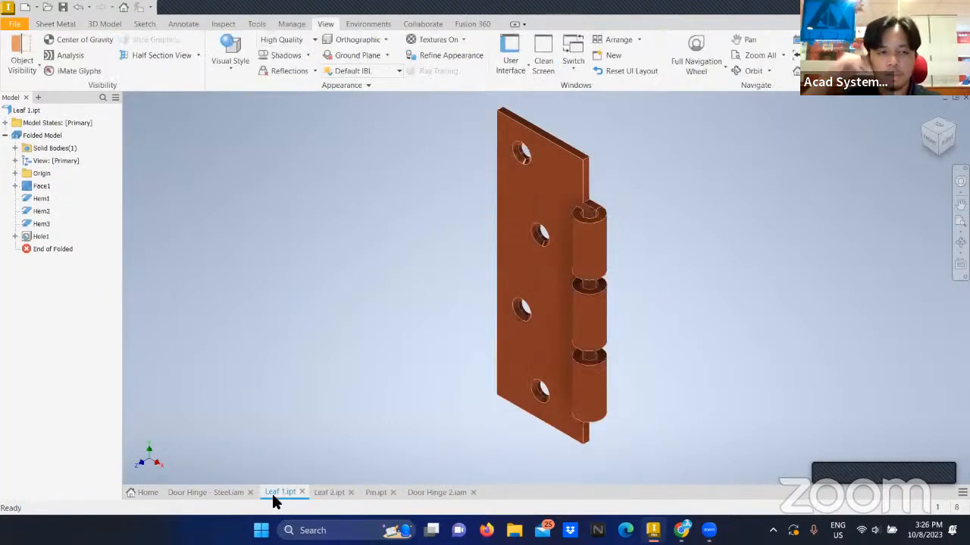
{"action": "left_click", "coordinate": [227, 493]}
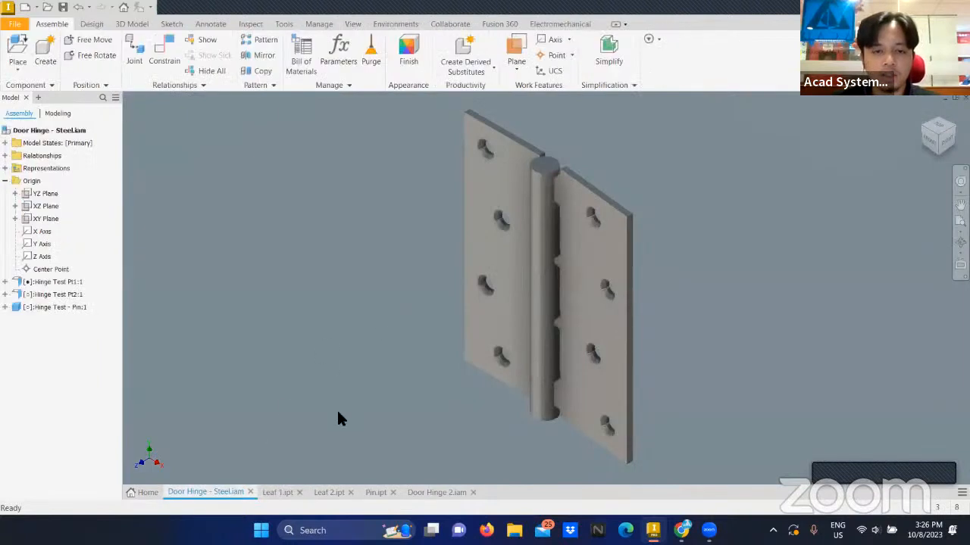
{"action": "left_click", "coordinate": [277, 493]}
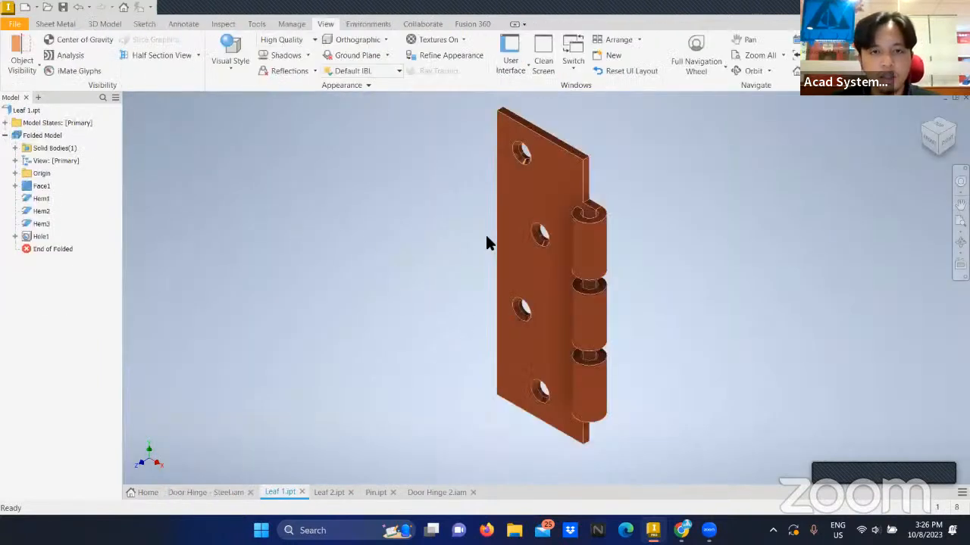
{"action": "left_click", "coordinate": [55, 23]}
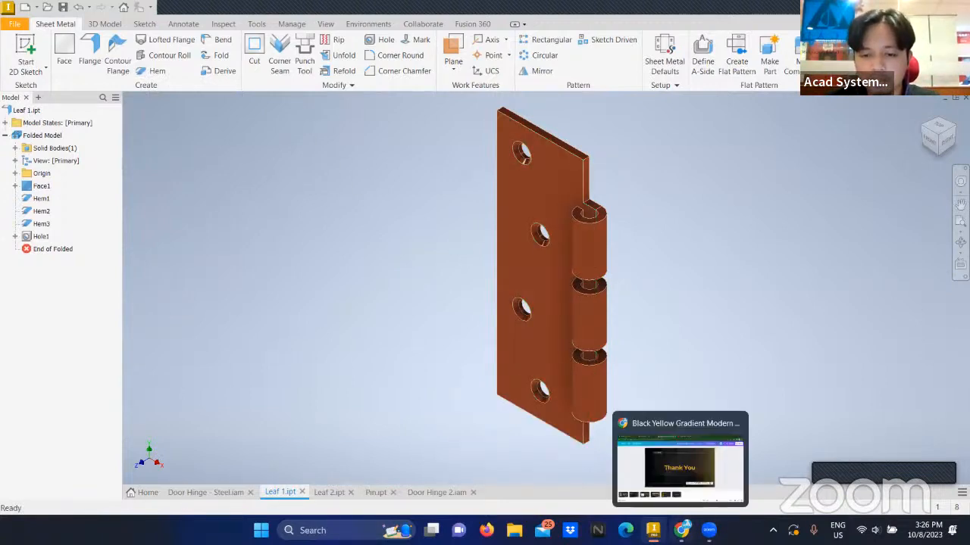
Switch to Chrome, look past the Canva slides and the YouTube stream, and open the Acad Systems home page.
{"action": "left_click", "coordinate": [682, 530]}
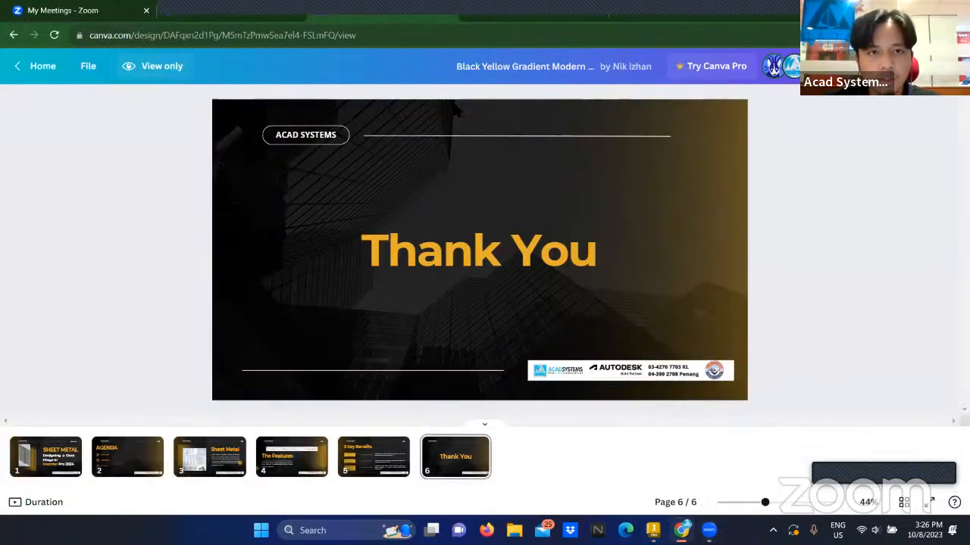
{"action": "left_click", "coordinate": [479, 17]}
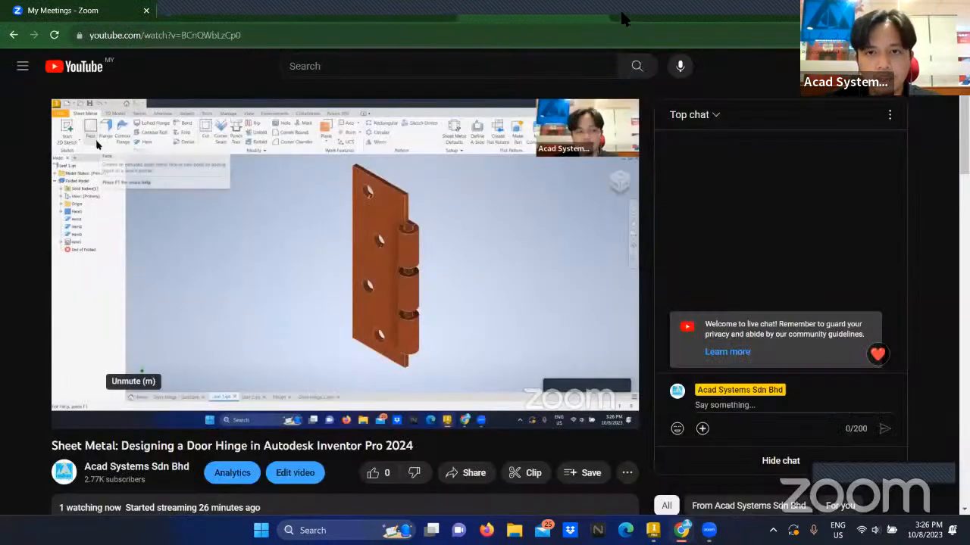
{"action": "left_click", "coordinate": [620, 13]}
{"action": "left_click", "coordinate": [395, 343]}
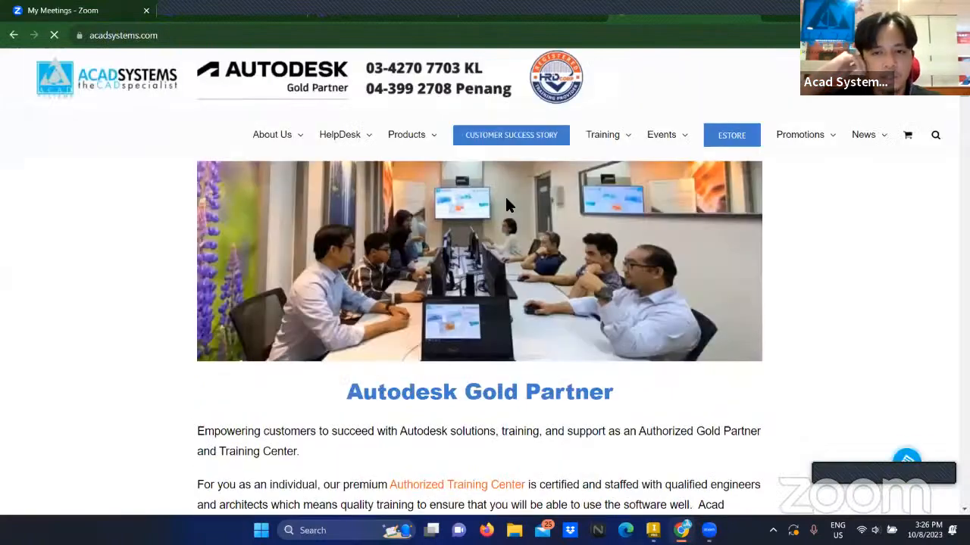
Review the Autodesk Gold Partner introduction and the latest Autodesk promotions and news on the home page.
{"action": "scroll", "coordinate": [509, 307], "scroll_direction": "down", "scroll_amount": 7}
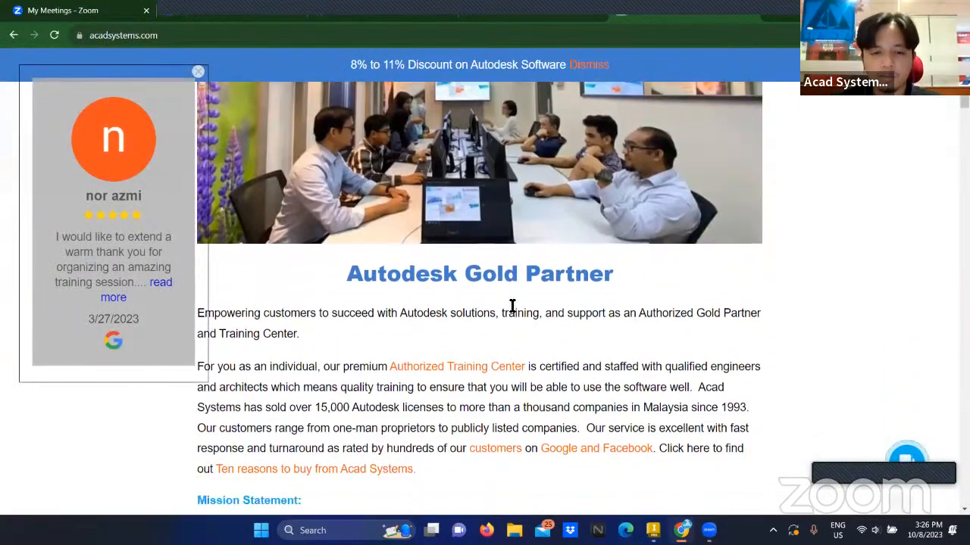
{"action": "scroll", "coordinate": [509, 310], "scroll_direction": "down", "scroll_amount": 3}
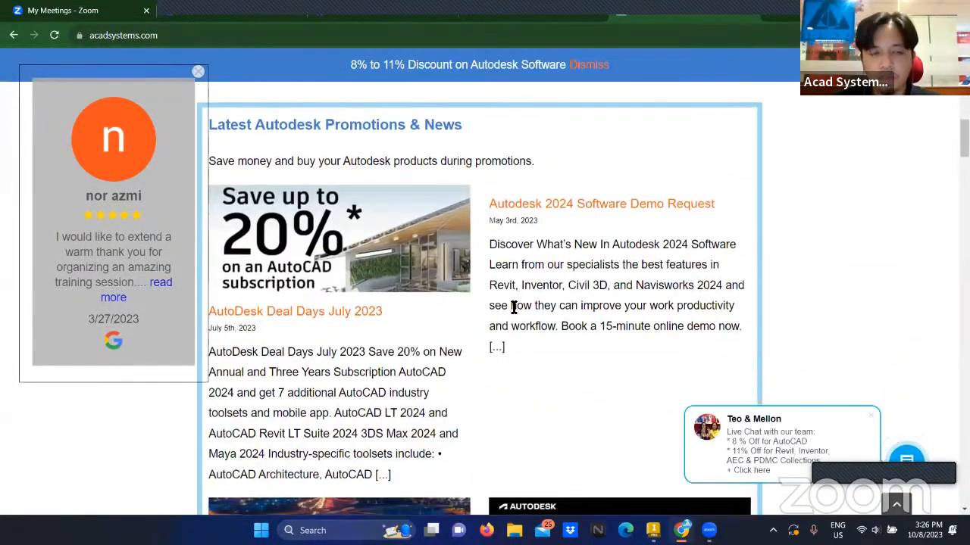
{"action": "scroll", "coordinate": [505, 301], "scroll_direction": "down", "scroll_amount": 10}
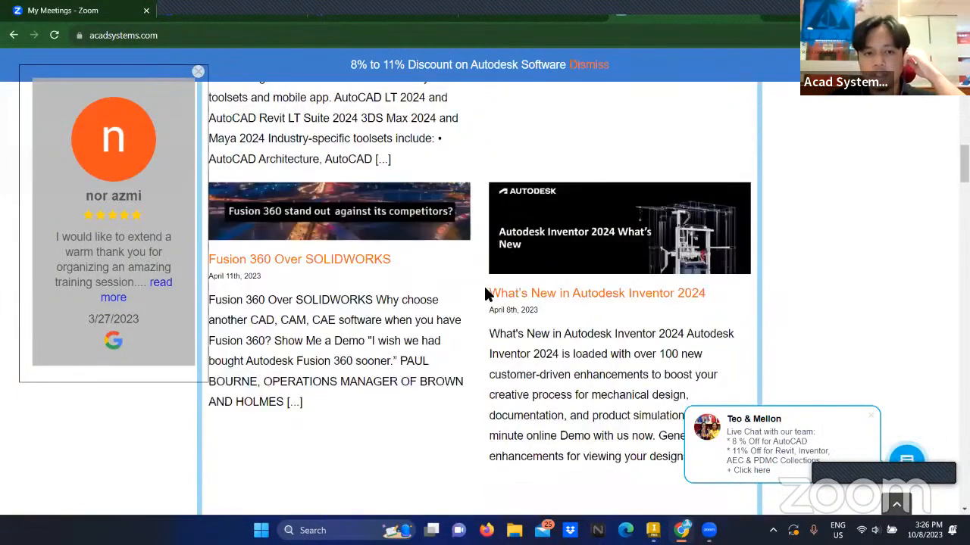
{"action": "scroll", "coordinate": [487, 280], "scroll_direction": "up", "scroll_amount": 6}
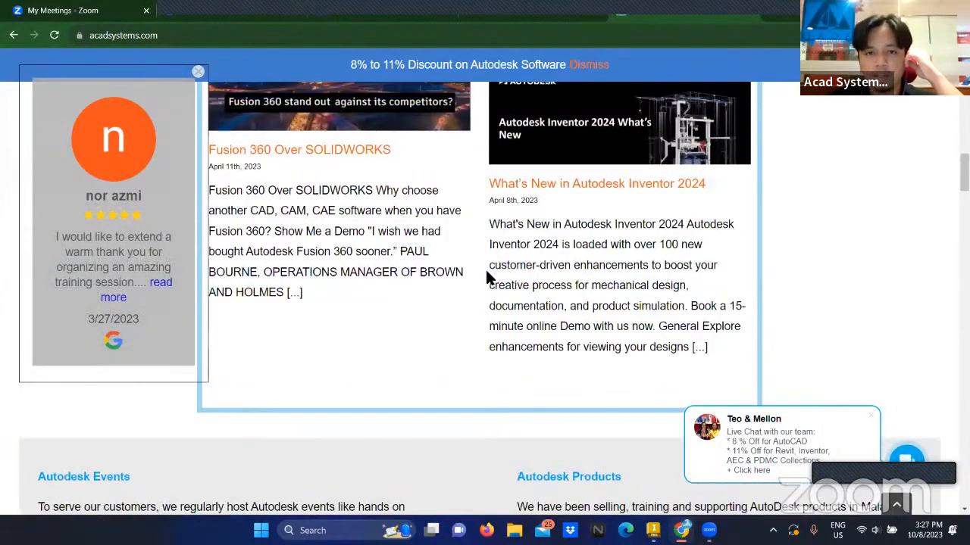
{"action": "scroll", "coordinate": [487, 284], "scroll_direction": "down", "scroll_amount": 10}
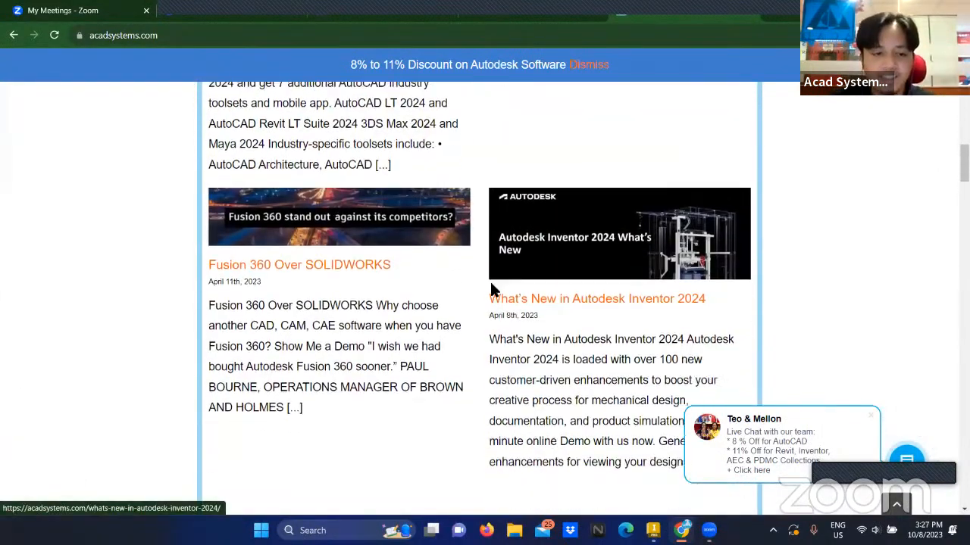
Examine the latest free online Autodesk courses and lessons listed on the home page.
{"action": "scroll", "coordinate": [487, 291], "scroll_direction": "down", "scroll_amount": 5}
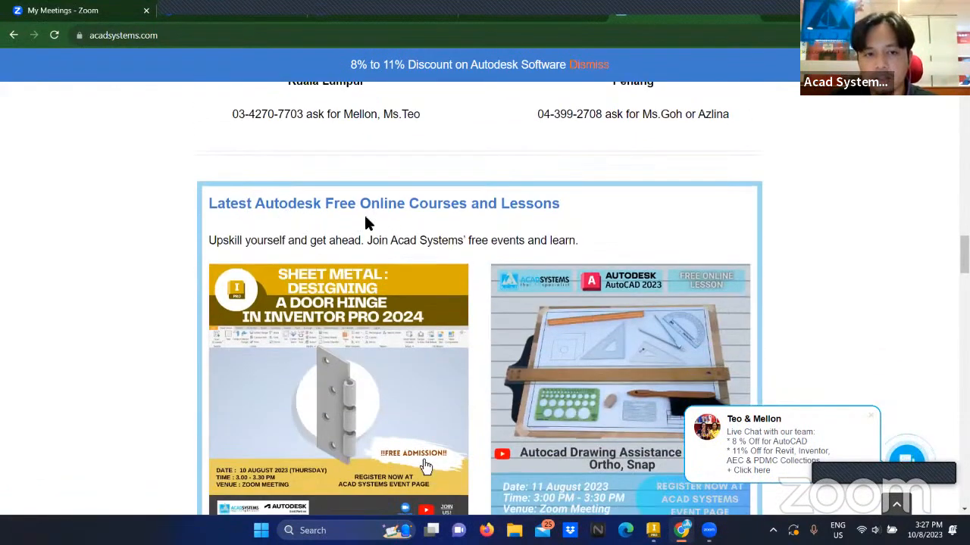
{"action": "scroll", "coordinate": [584, 228], "scroll_direction": "down", "scroll_amount": 3}
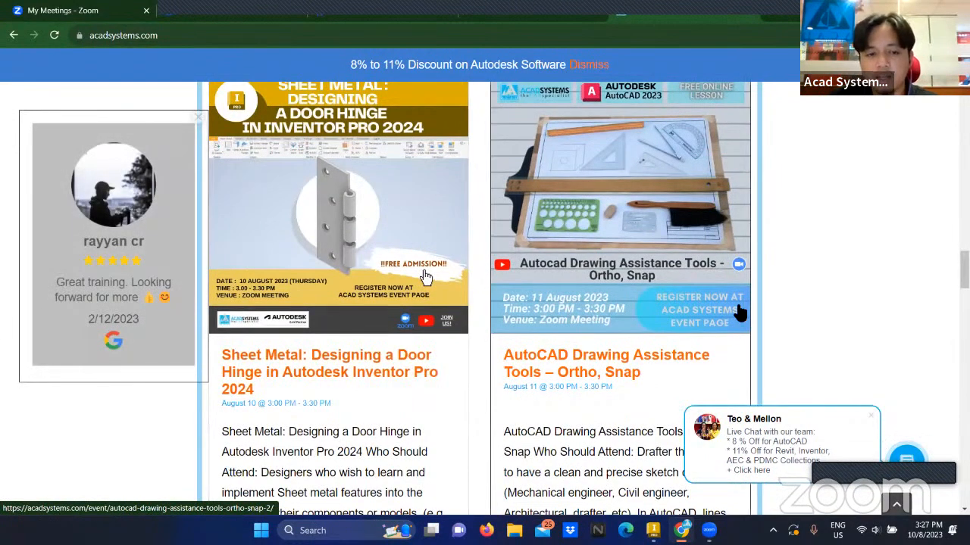
{"action": "scroll", "coordinate": [708, 321], "scroll_direction": "down", "scroll_amount": 8}
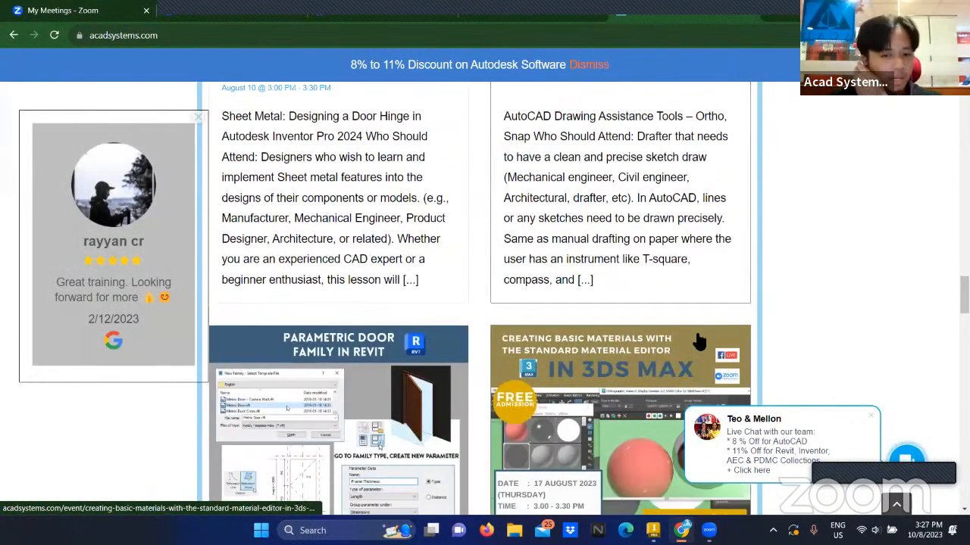
{"action": "scroll", "coordinate": [693, 334], "scroll_direction": "down", "scroll_amount": 3}
{"action": "scroll", "coordinate": [694, 336], "scroll_direction": "up", "scroll_amount": 17}
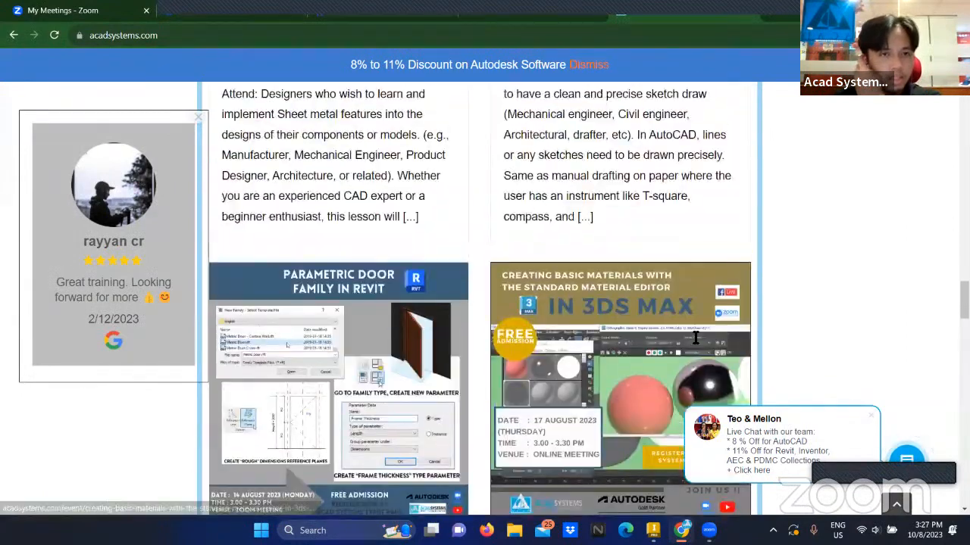
{"action": "scroll", "coordinate": [694, 338], "scroll_direction": "down", "scroll_amount": 12}
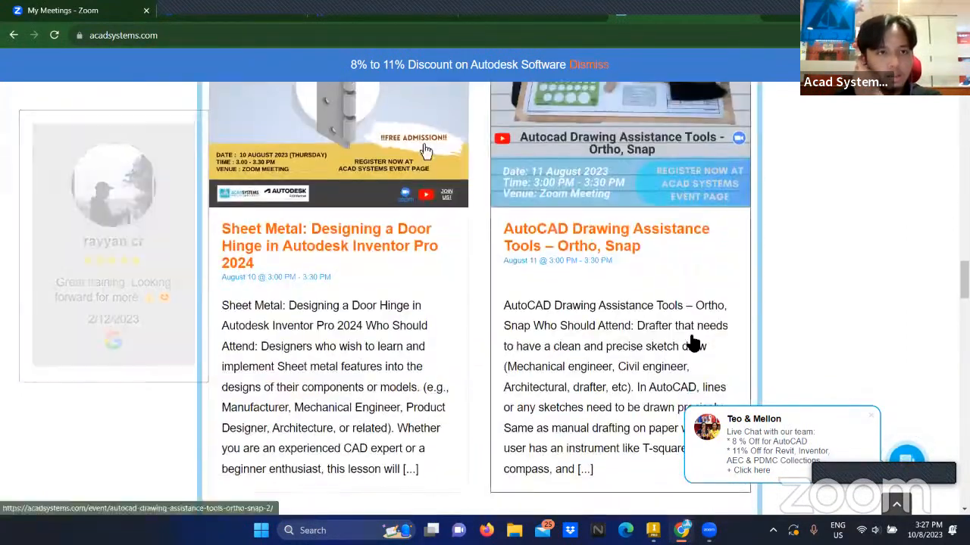
{"action": "scroll", "coordinate": [690, 139], "scroll_direction": "down", "scroll_amount": 3}
{"action": "scroll", "coordinate": [671, 152], "scroll_direction": "up", "scroll_amount": 15}
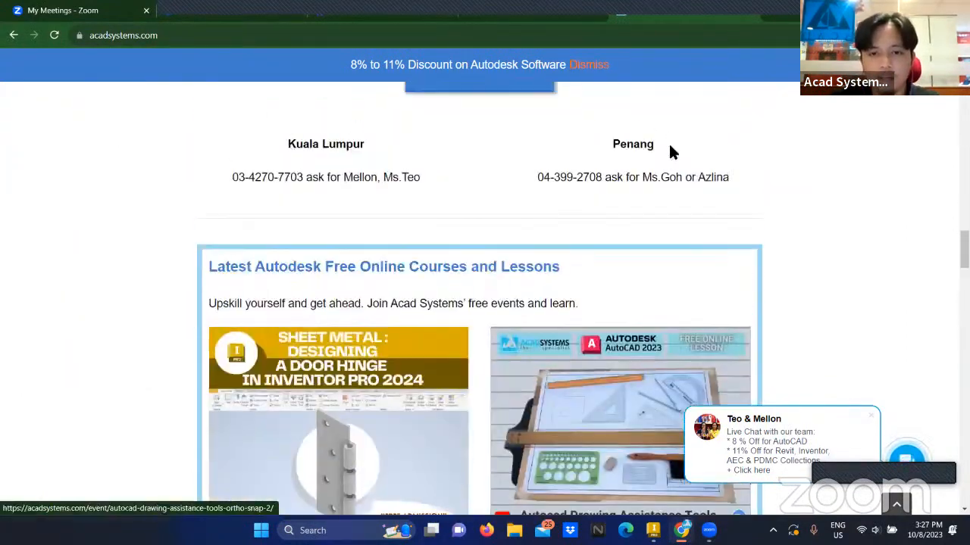
Open the Acad Systems Helpdesk page and review its sign-in, registration and guest ticket options.
{"action": "scroll", "coordinate": [641, 196], "scroll_direction": "up", "scroll_amount": 20}
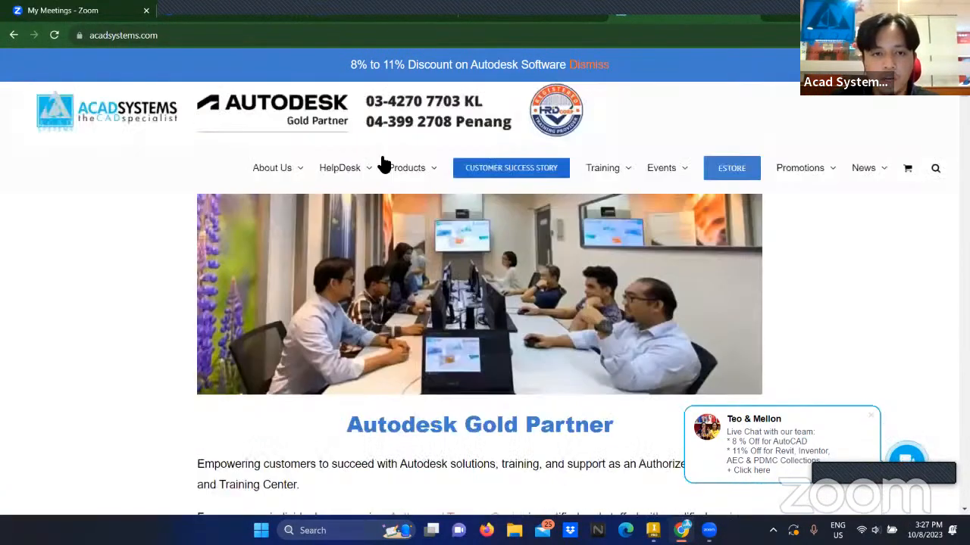
{"action": "mouse_move", "coordinate": [340, 171]}
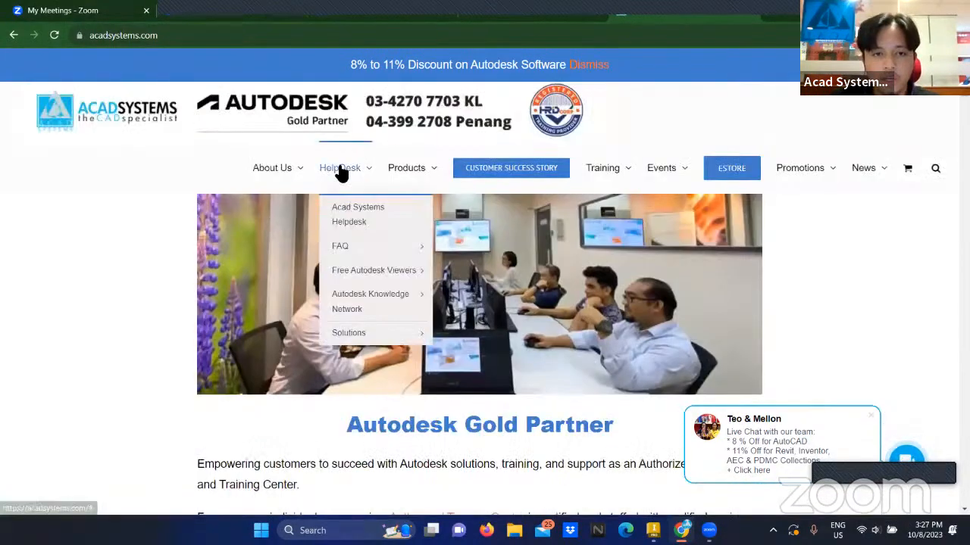
{"action": "left_click", "coordinate": [362, 211]}
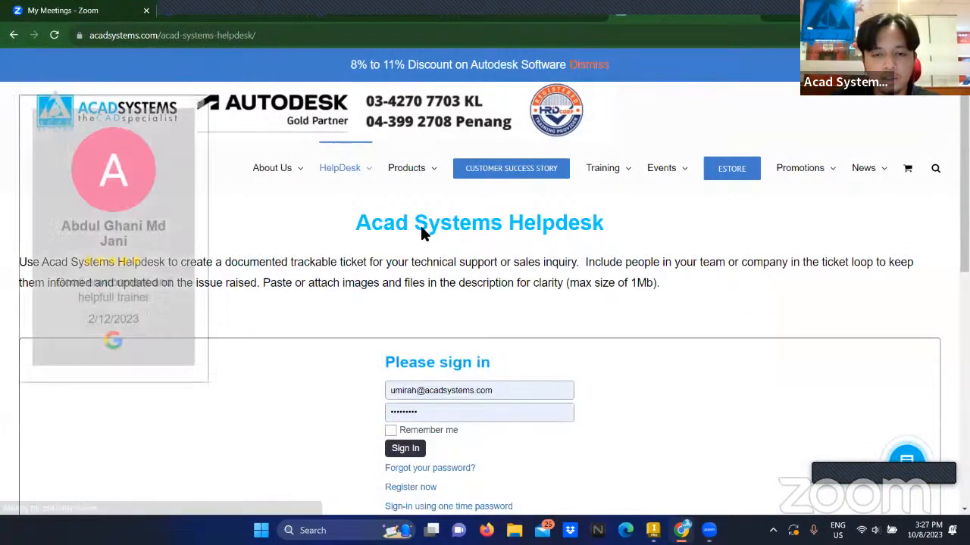
{"action": "scroll", "coordinate": [410, 248], "scroll_direction": "down", "scroll_amount": 2}
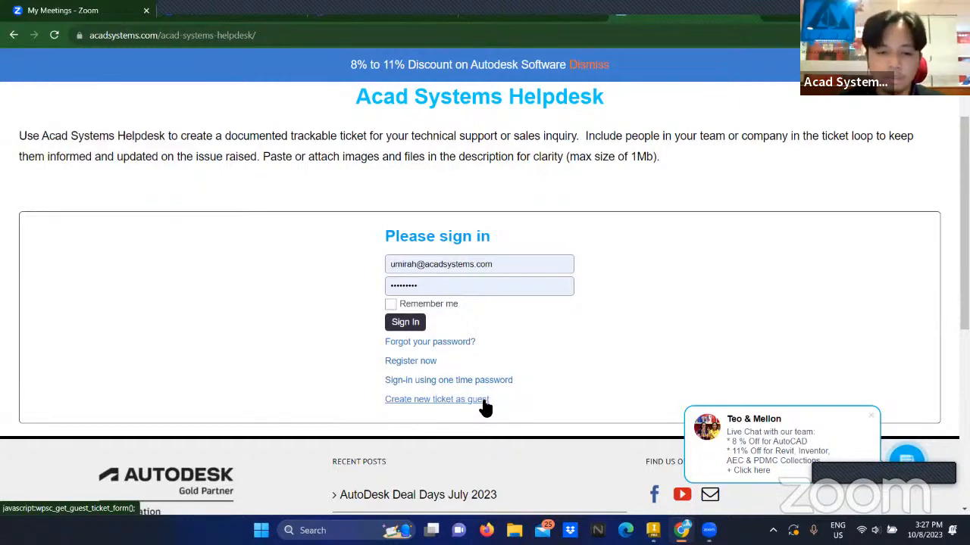
{"action": "scroll", "coordinate": [509, 404], "scroll_direction": "down", "scroll_amount": 3}
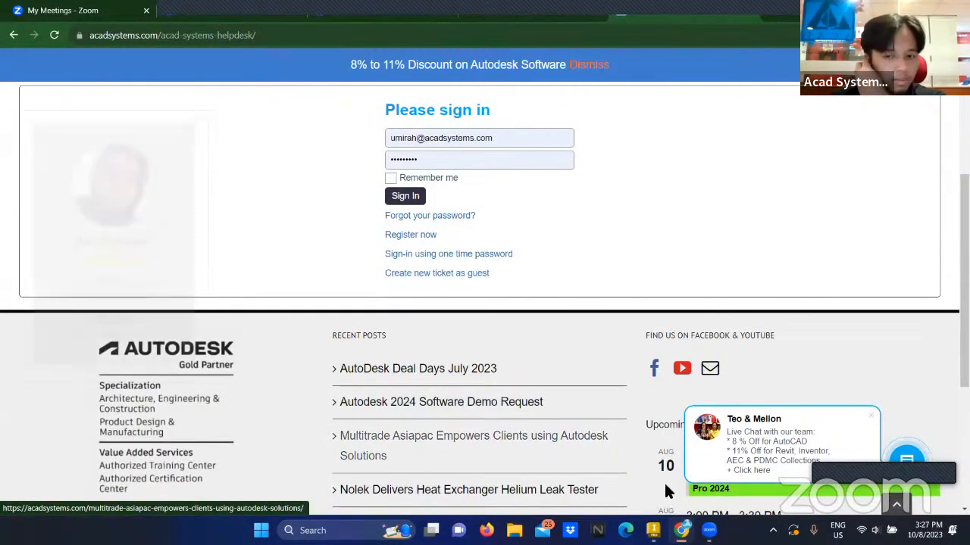